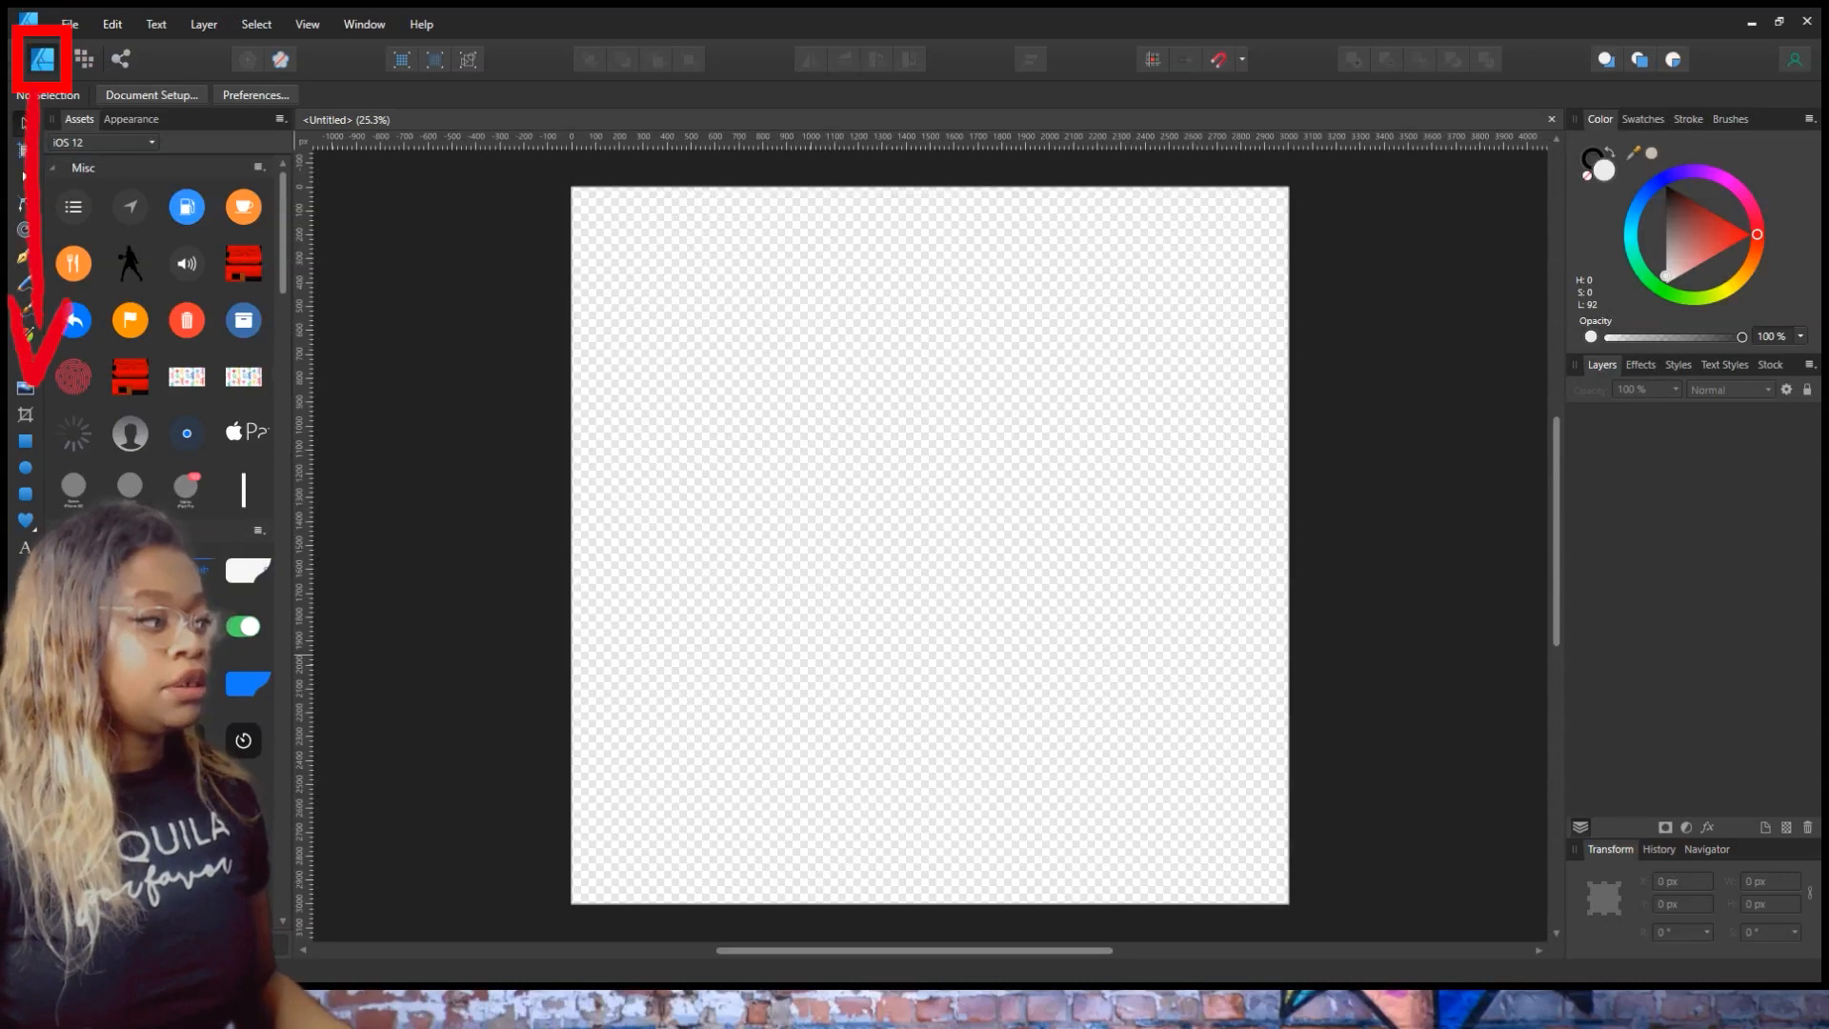
# - Draw a heart shape about 2447 px wide and 2383 px high on the canvas and reposition it
pyautogui.click(26, 521)
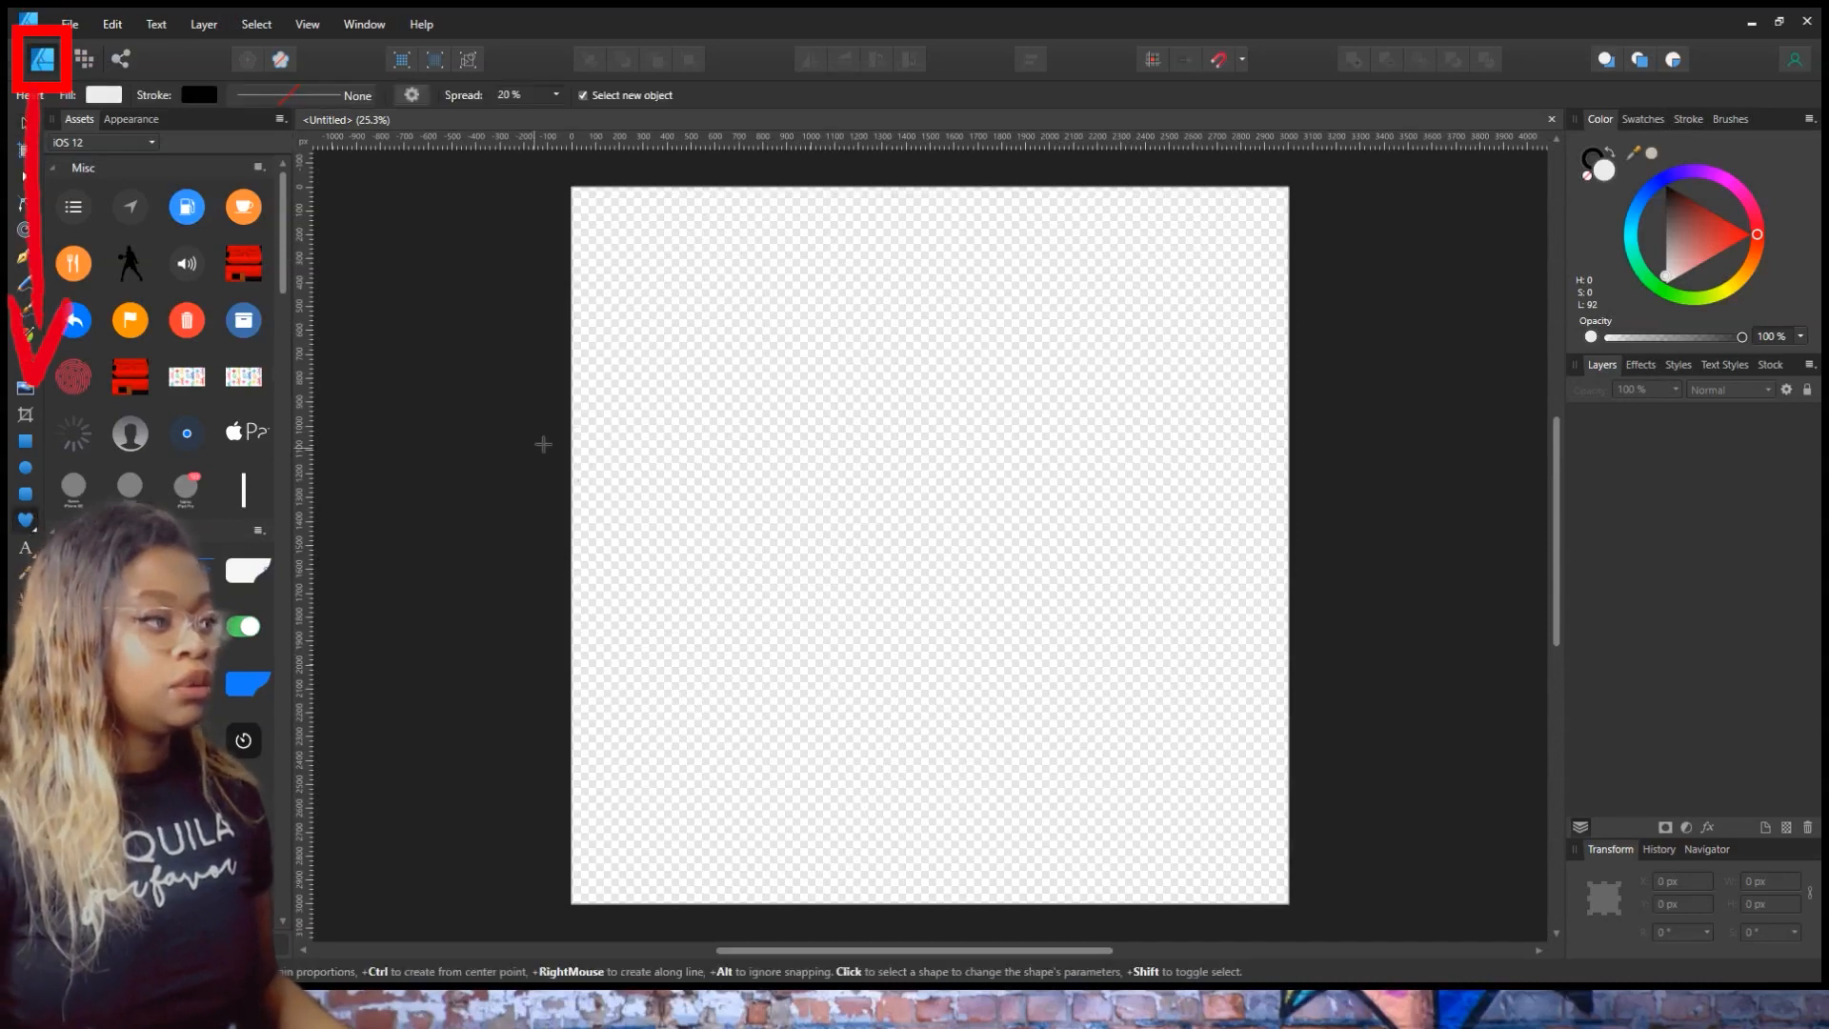
pyautogui.moveTo(641, 266)
pyautogui.mouseDown()
pyautogui.moveTo(1048, 723)
pyautogui.moveTo(1184, 755)
pyautogui.moveTo(1200, 780)
pyautogui.moveTo(1157, 785)
pyautogui.moveTo(1153, 830)
pyautogui.moveTo(1180, 841)
pyautogui.moveTo(1196, 796)
pyautogui.moveTo(1223, 830)
pyautogui.mouseUp()
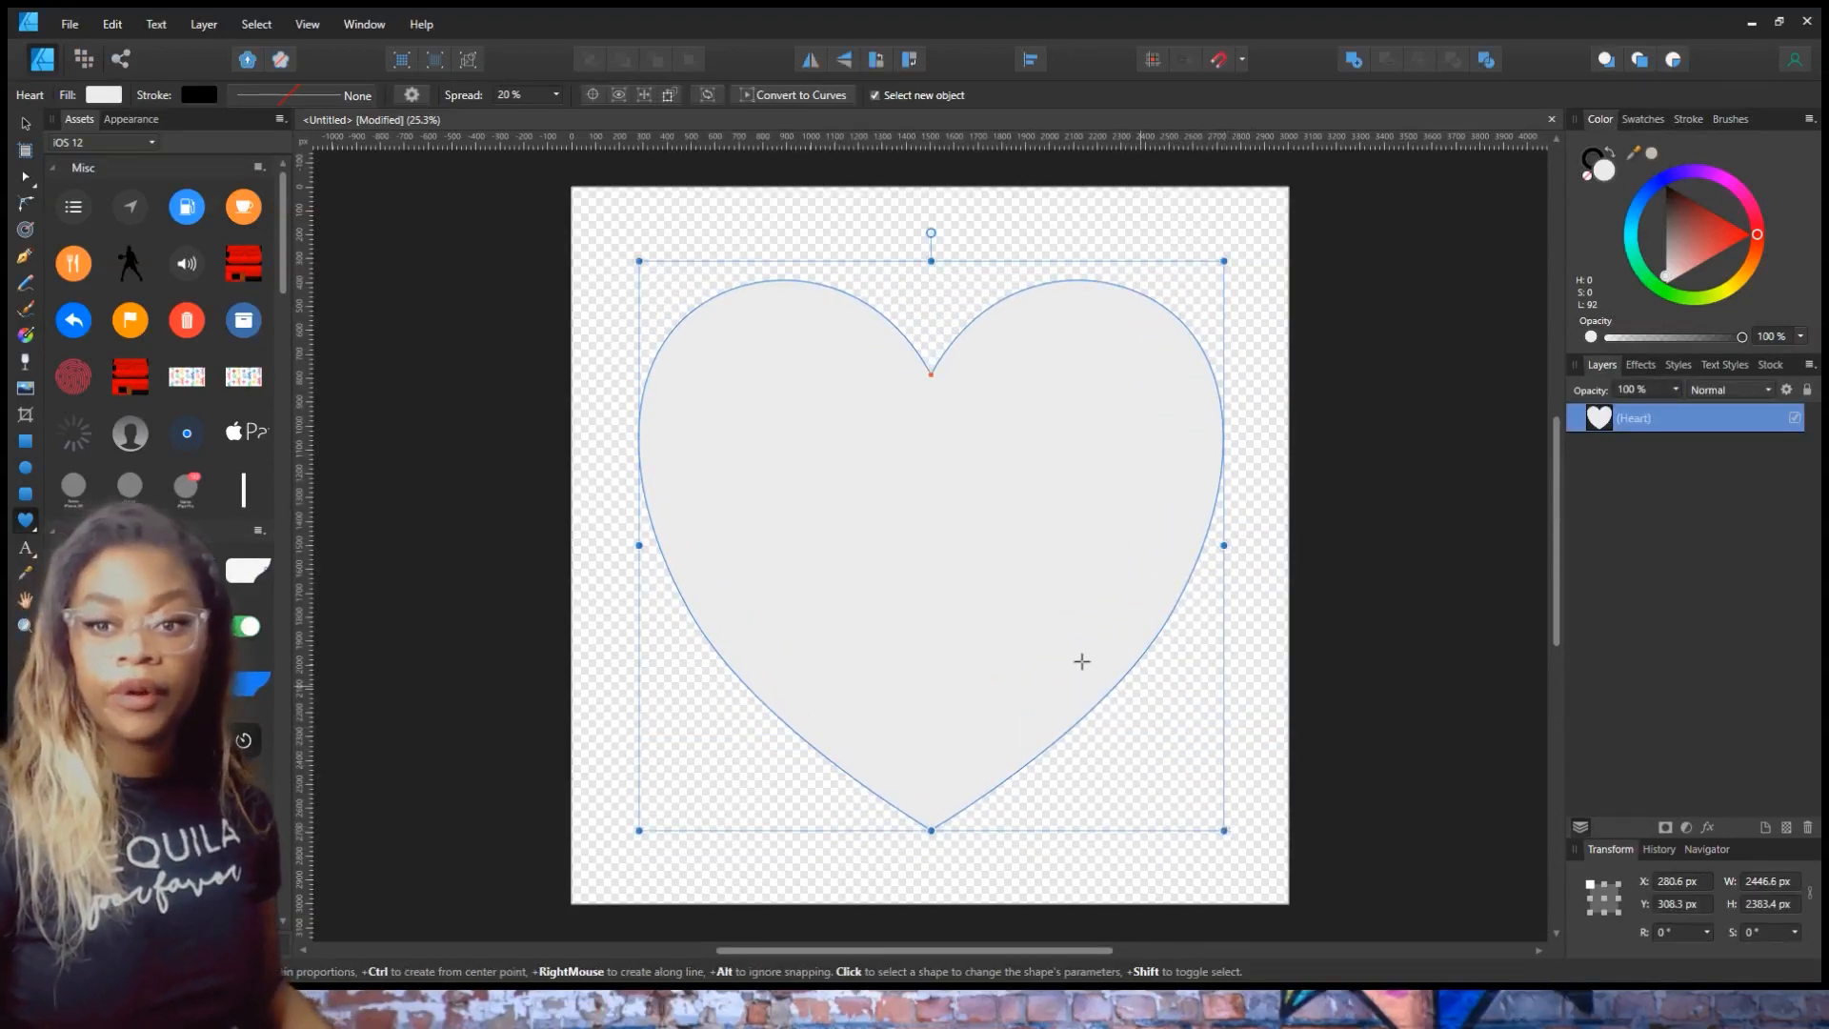
pyautogui.click(25, 125)
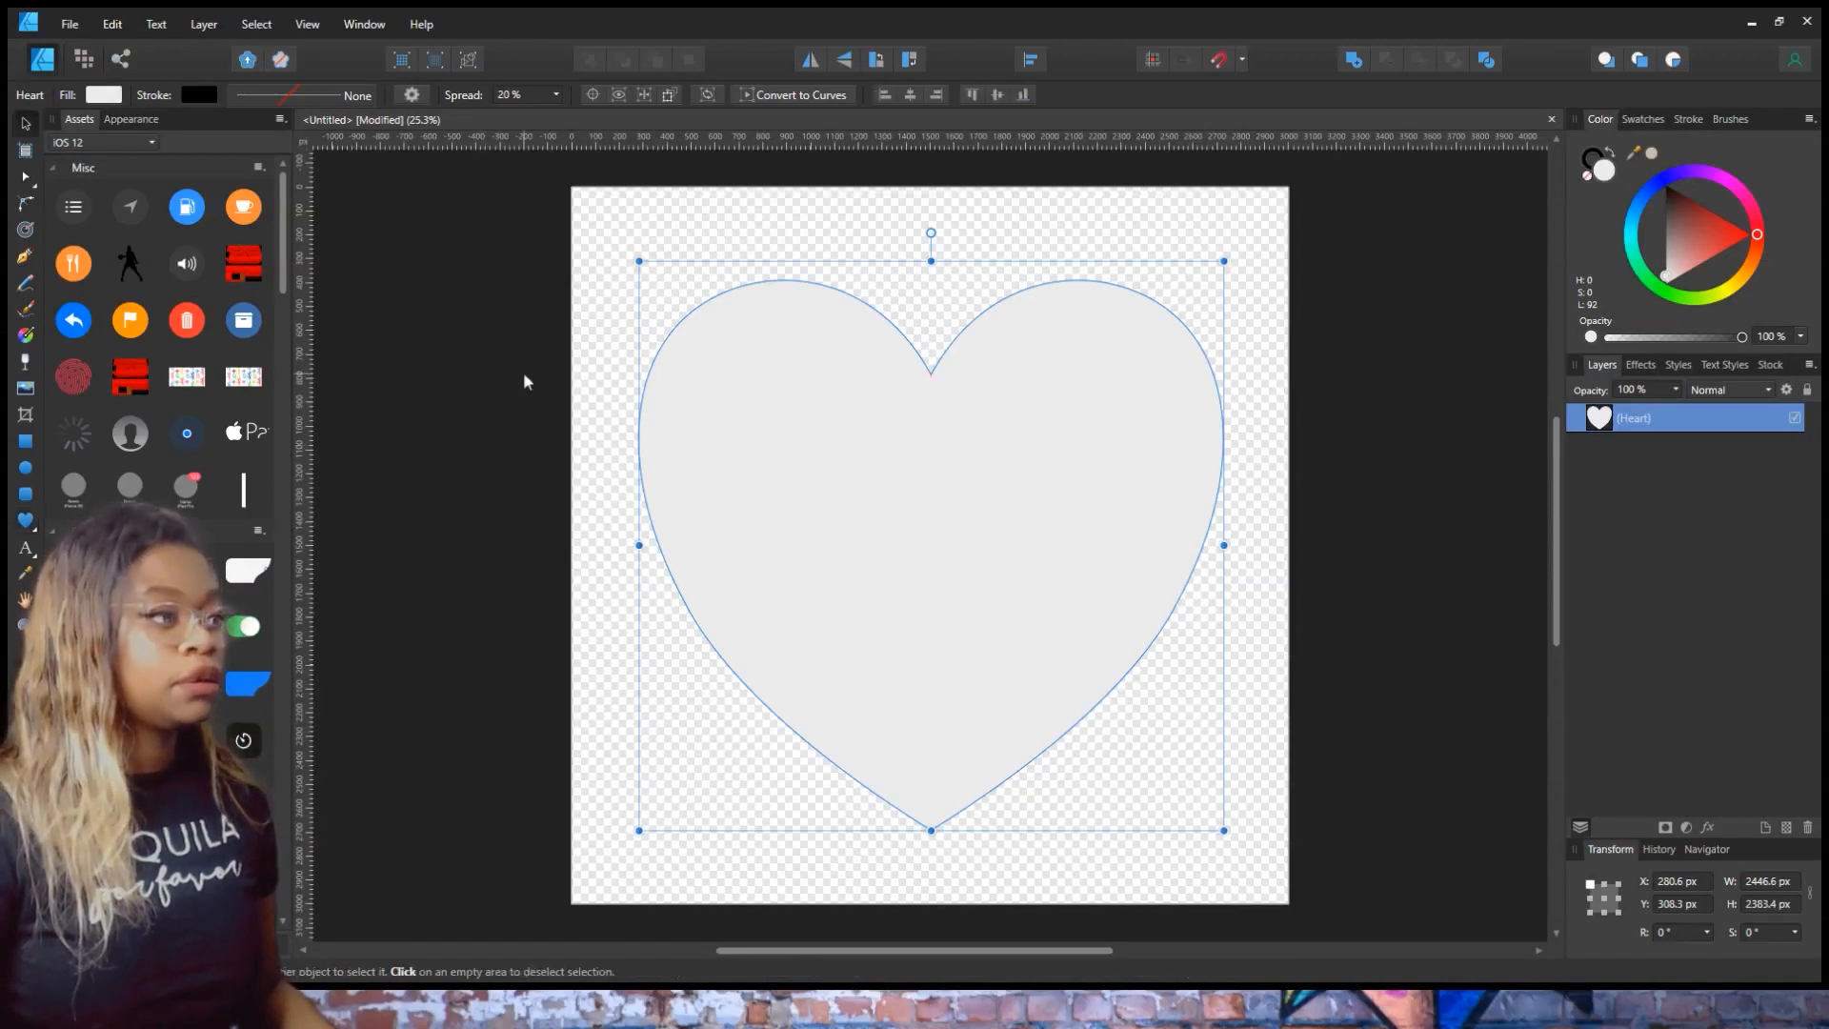
pyautogui.moveTo(837, 470); pyautogui.dragTo(869, 468)
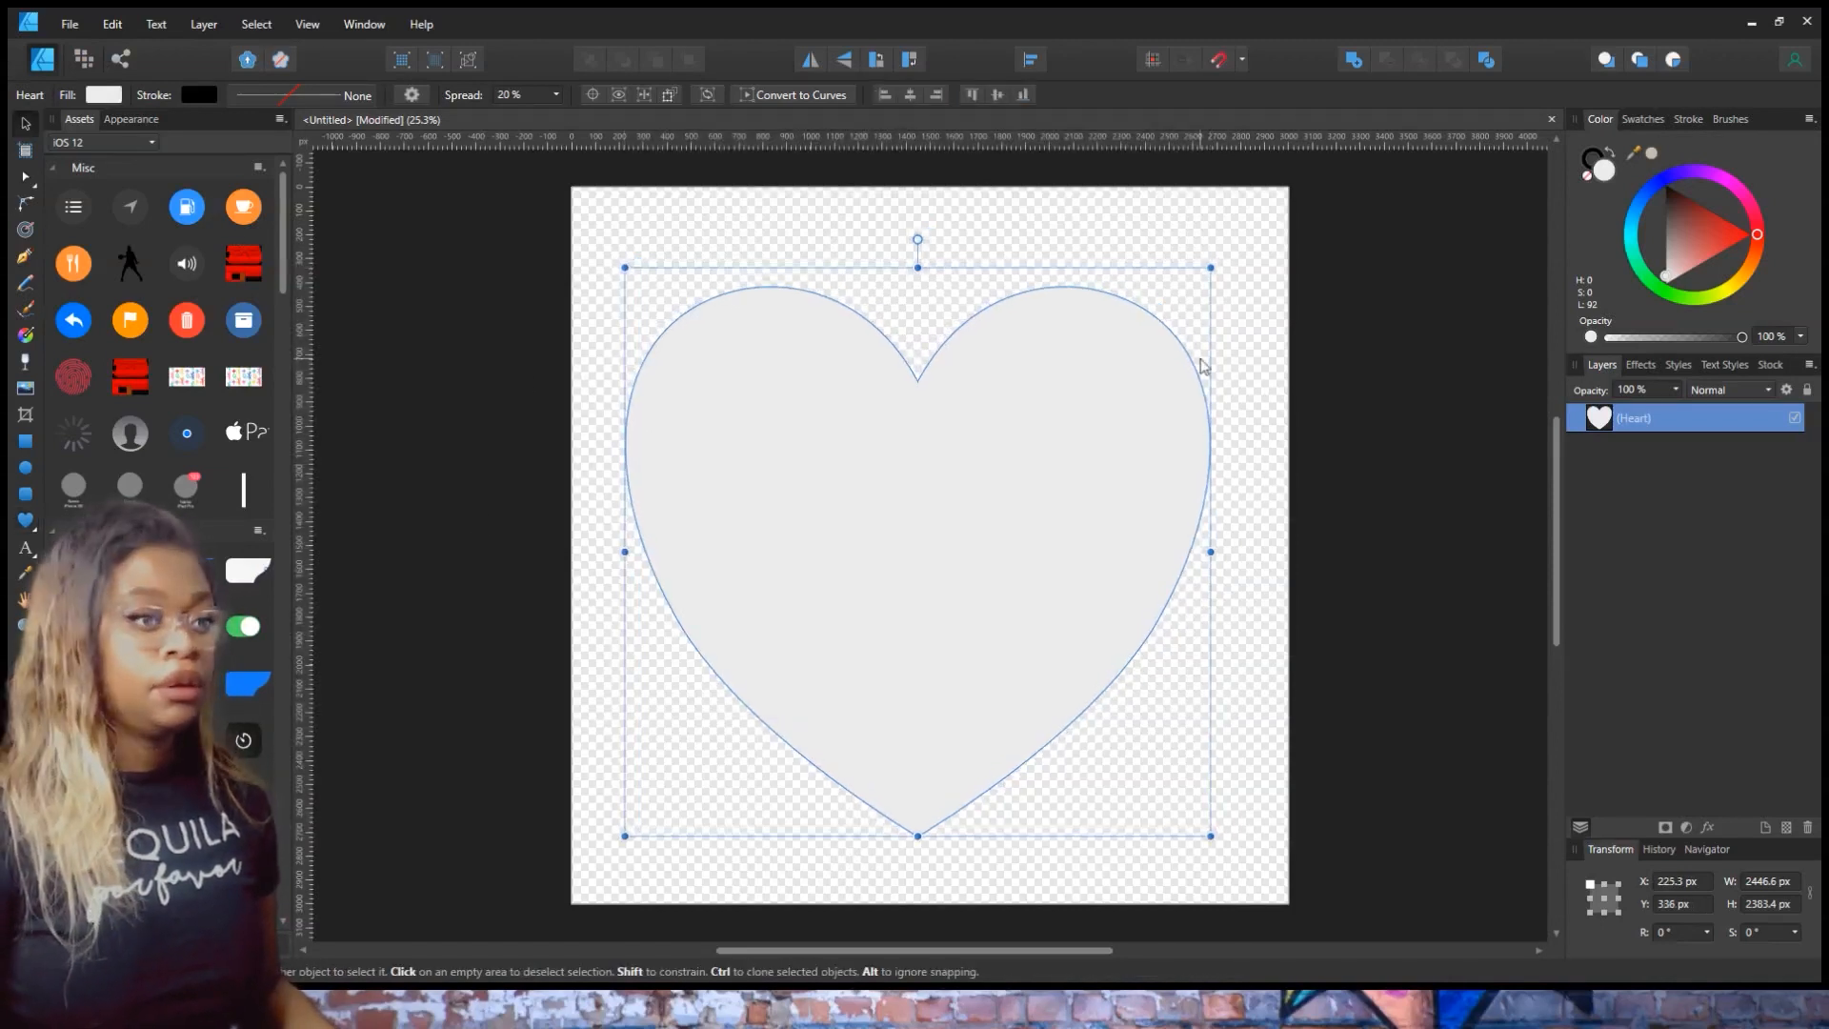
# - Fill the heart with pure red and give it a 12.1 pt black stroke
pyautogui.moveTo(1723, 249); pyautogui.dragTo(1769, 257)
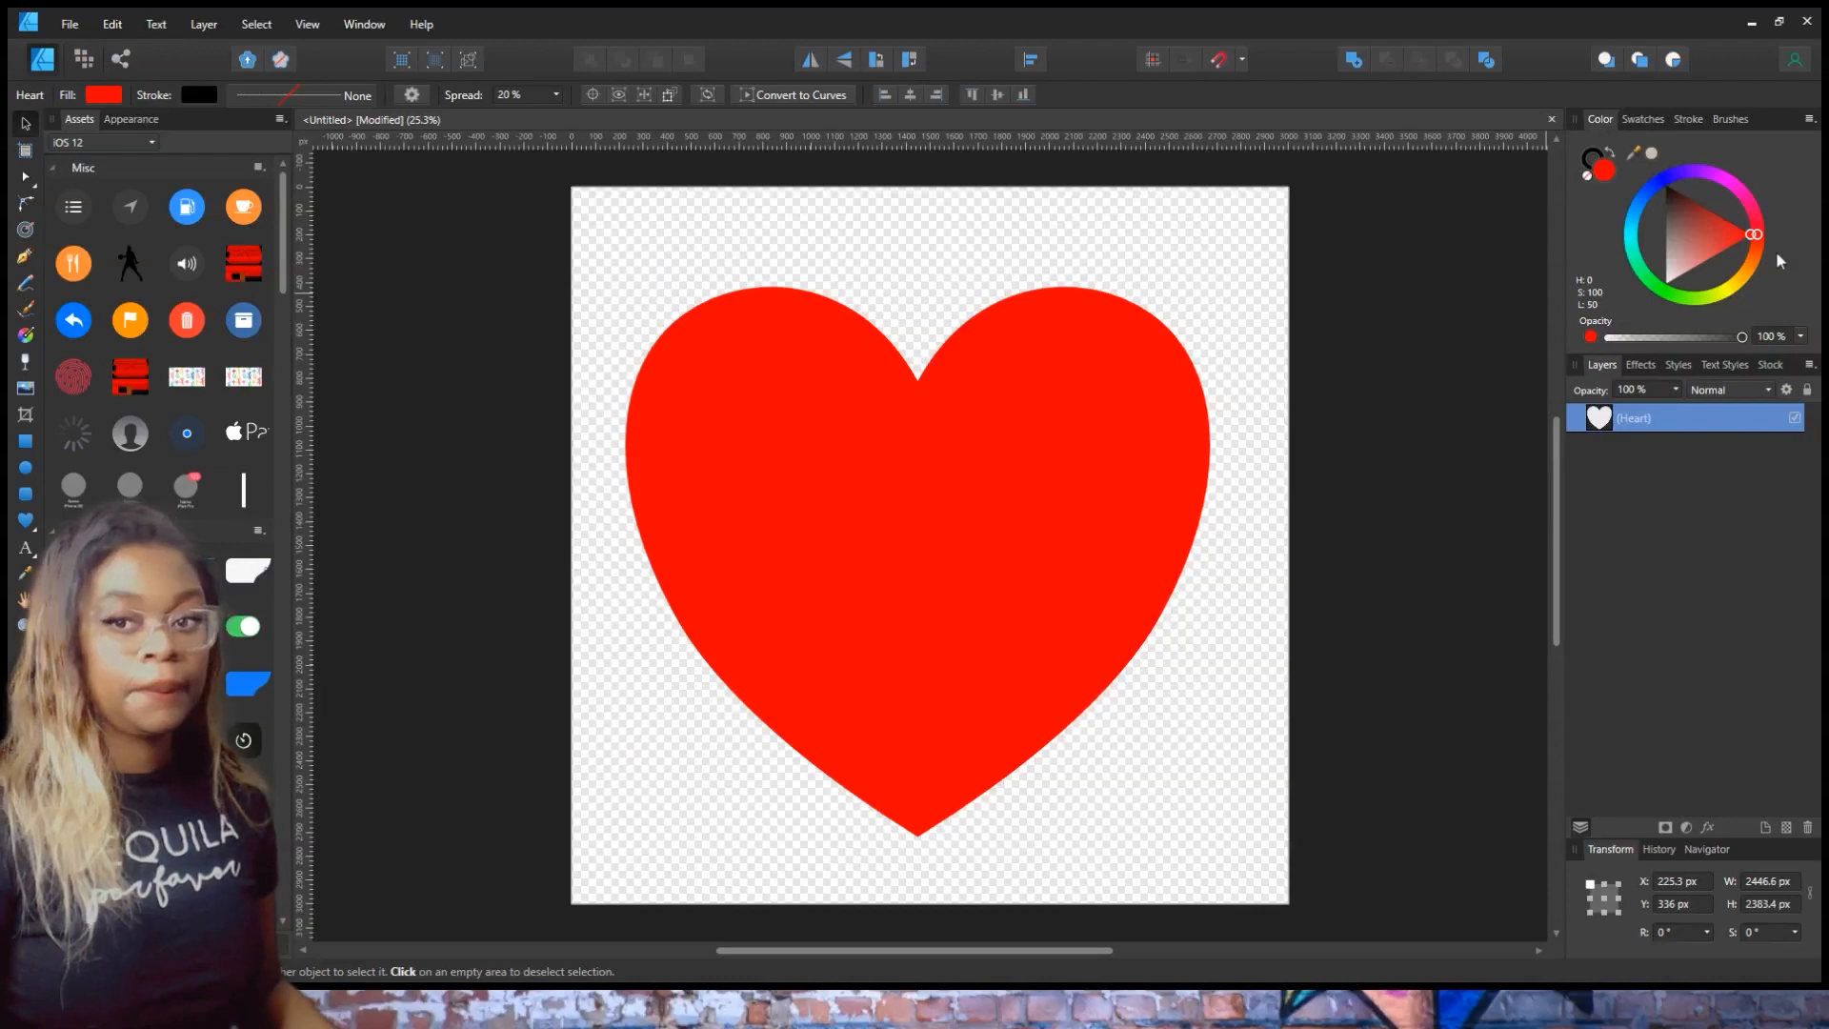
pyautogui.moveTo(988, 453); pyautogui.dragTo(1124, 488)
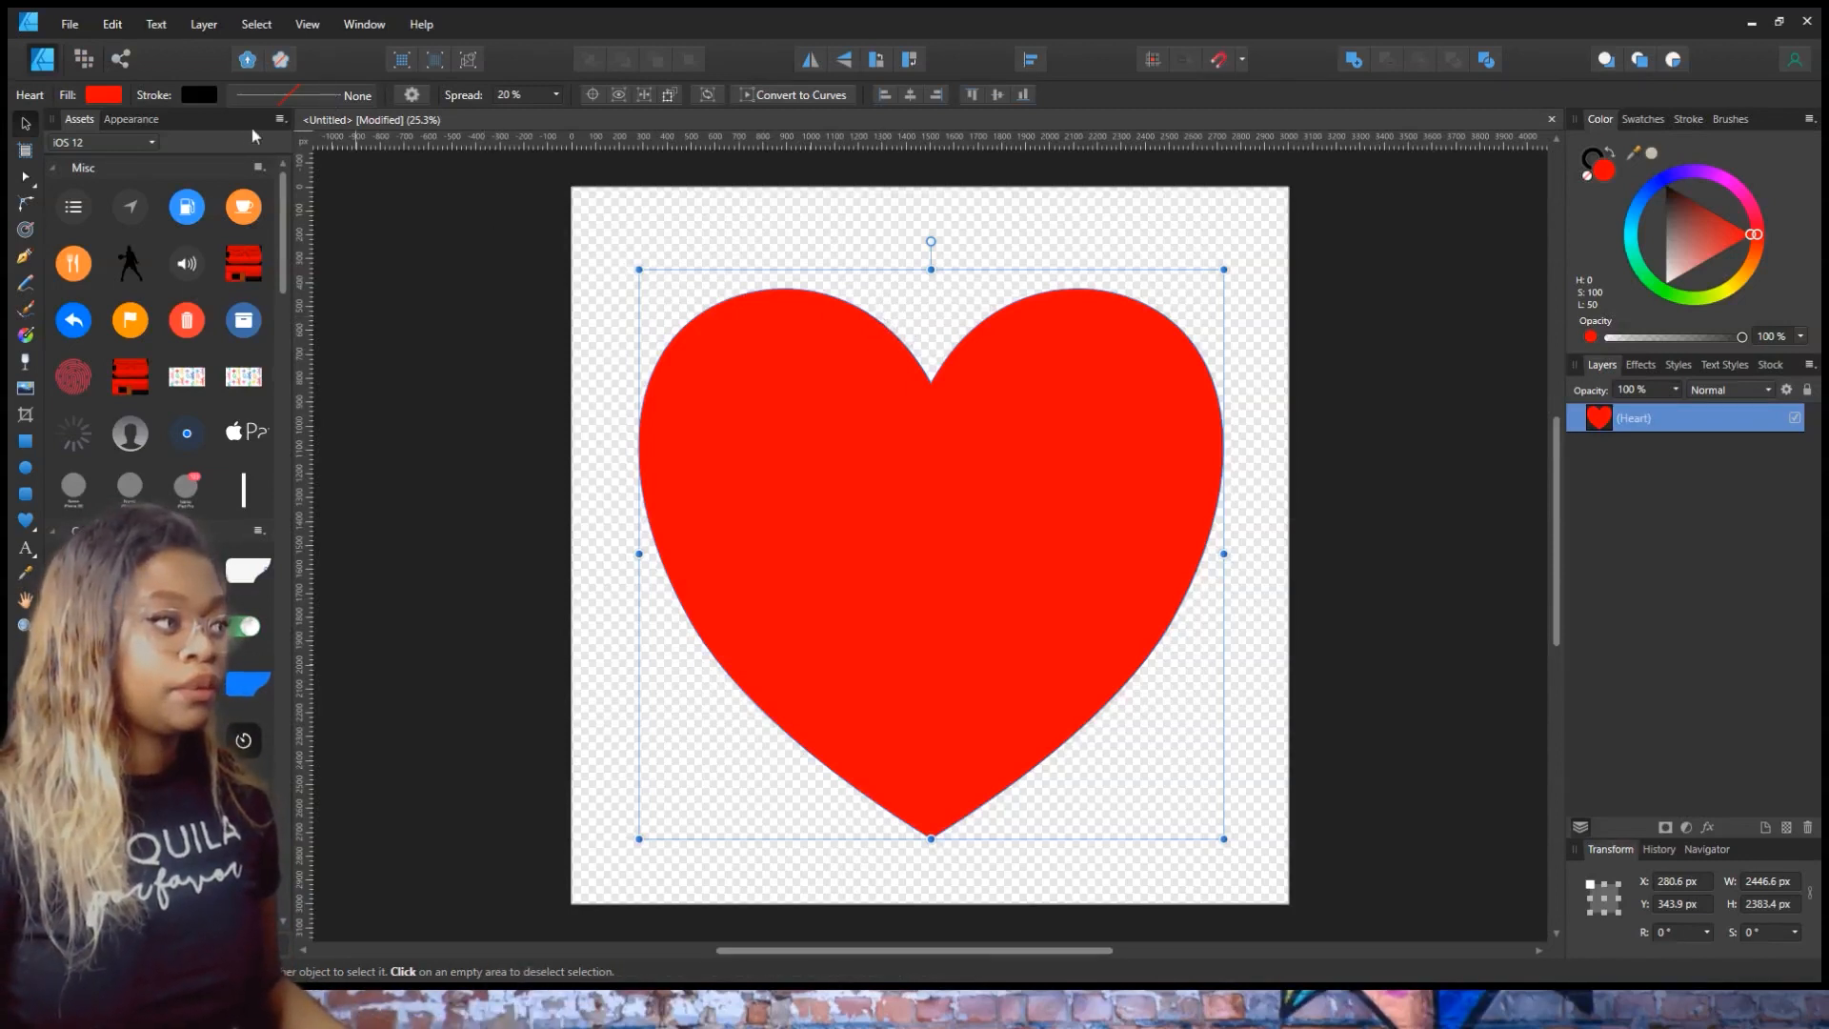
pyautogui.moveTo(251, 166); pyautogui.dragTo(285, 174)
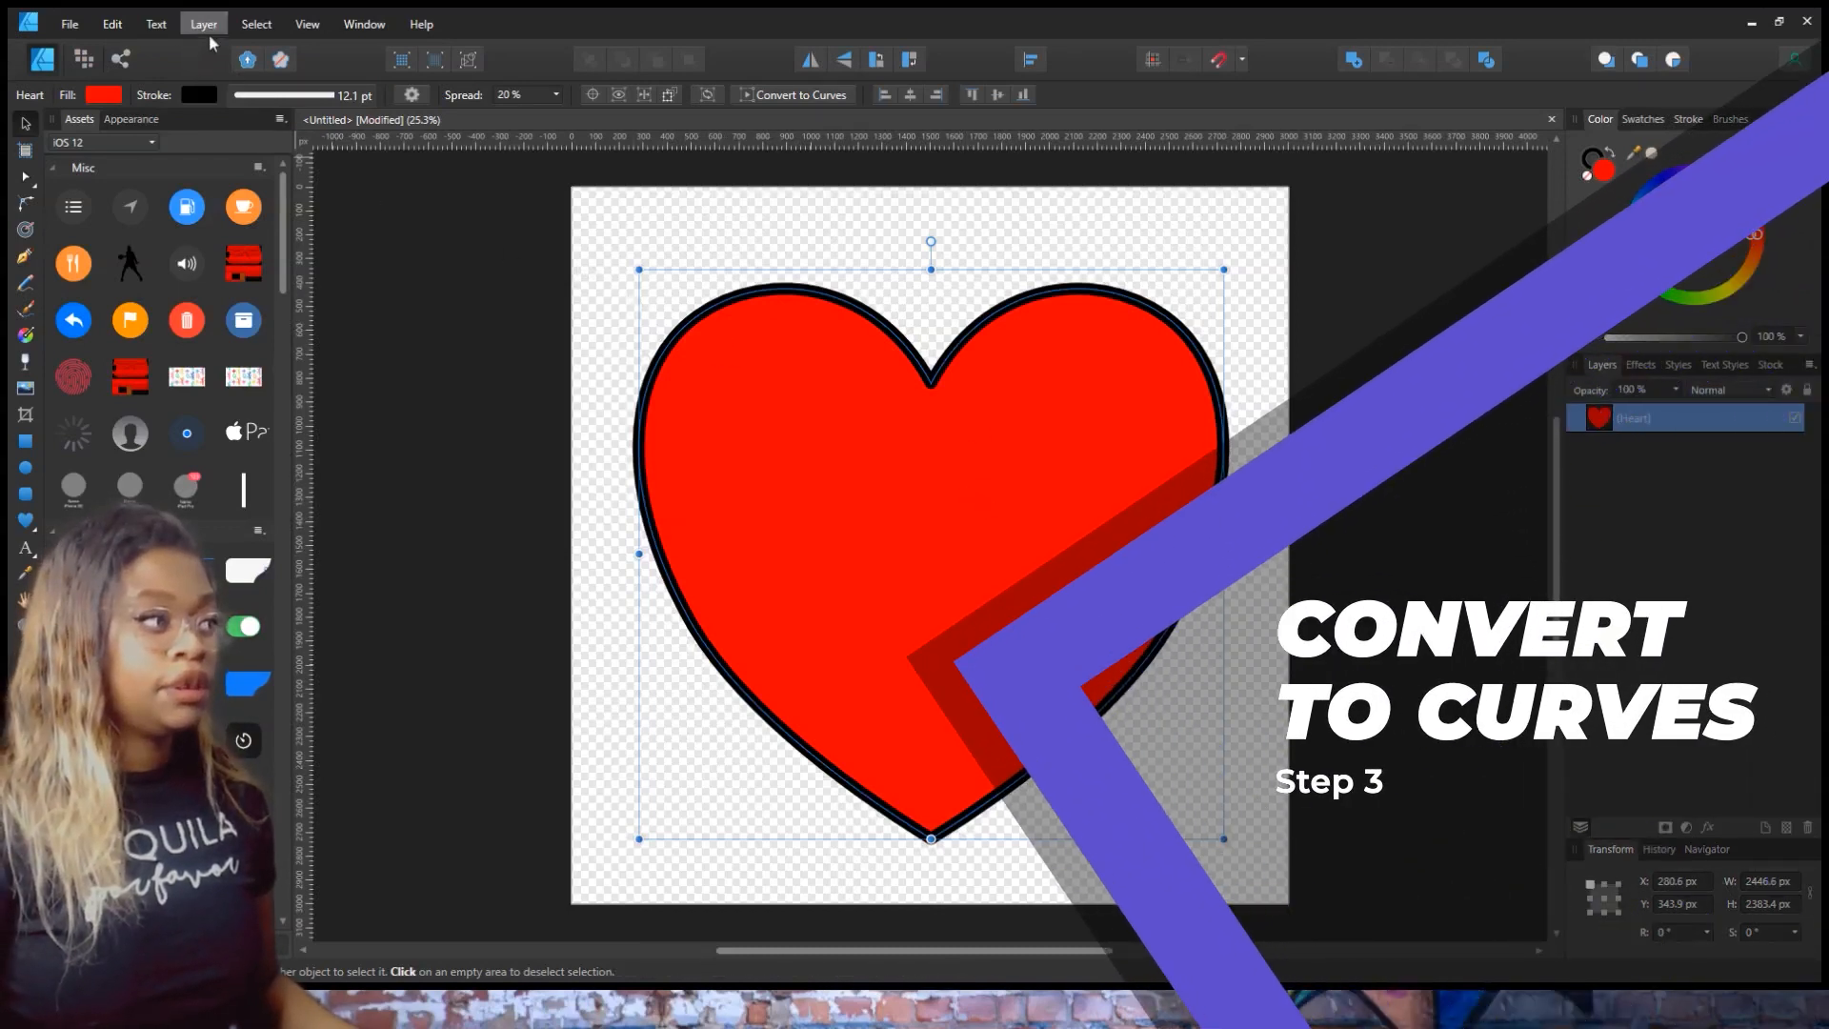
# - Convert the heart shape to curves and shift it slightly on the canvas
pyautogui.click(206, 25)
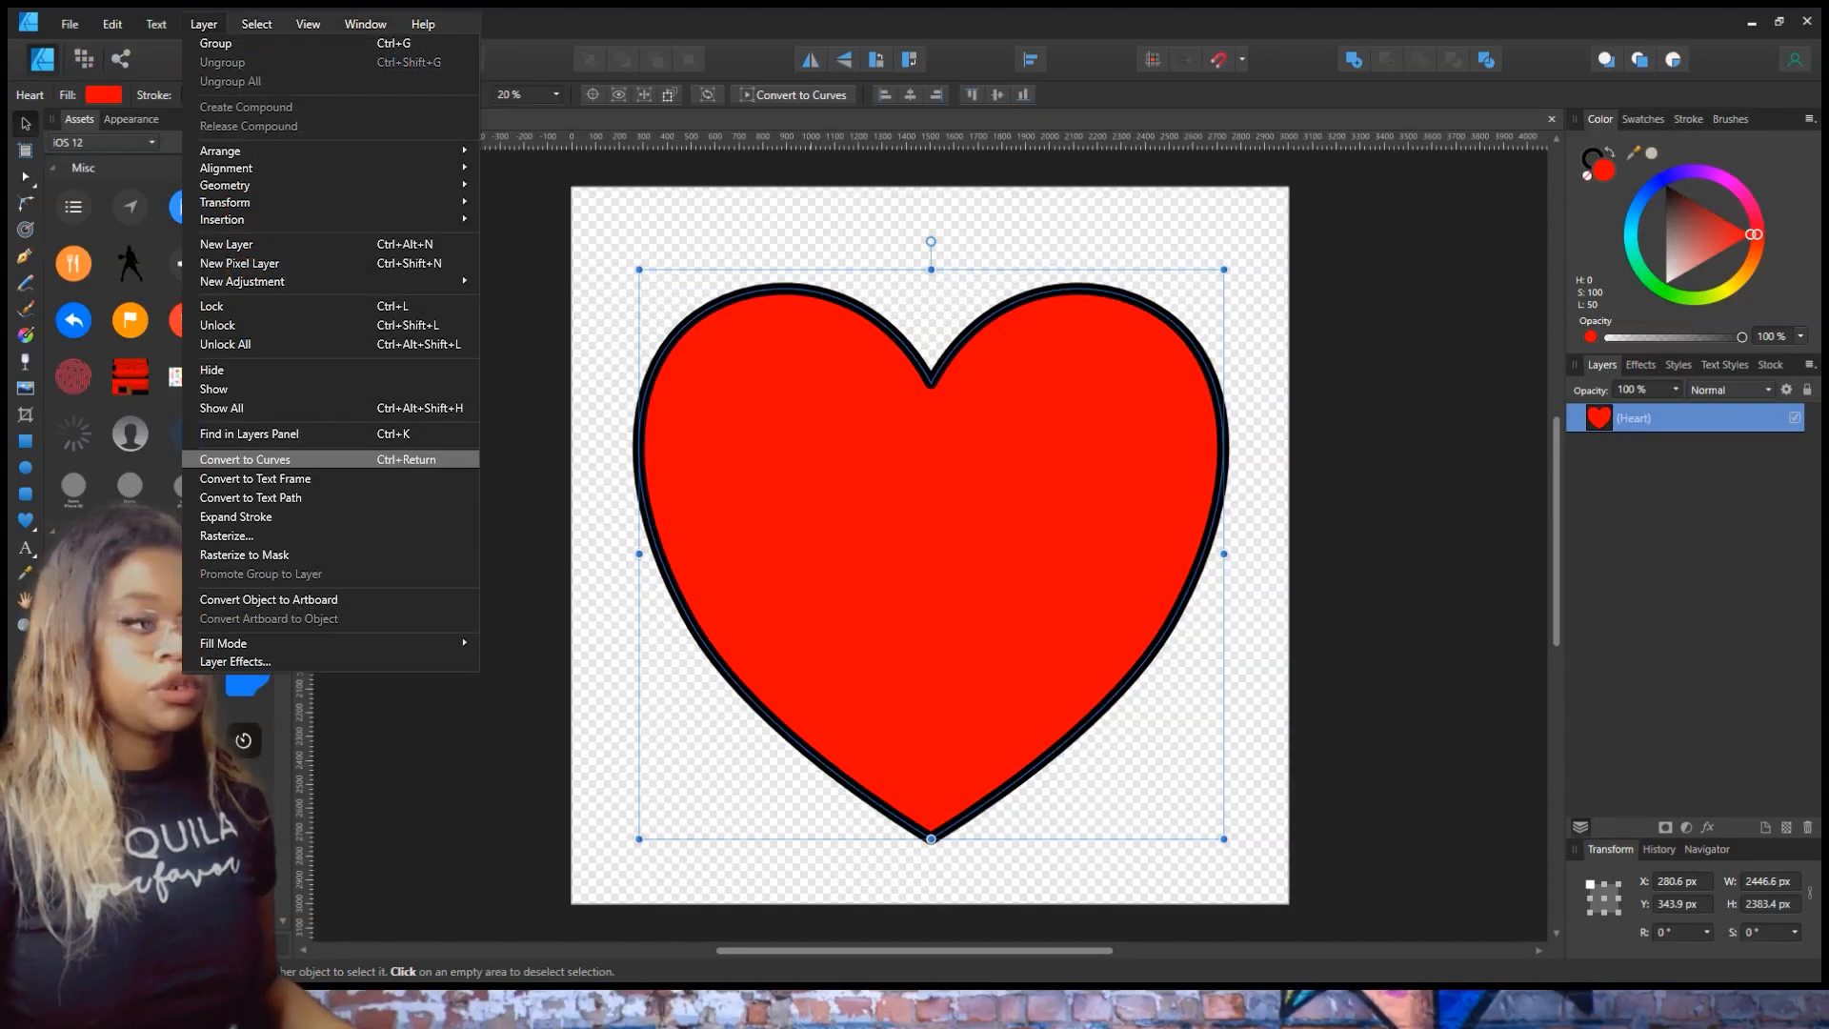
pyautogui.click(246, 460)
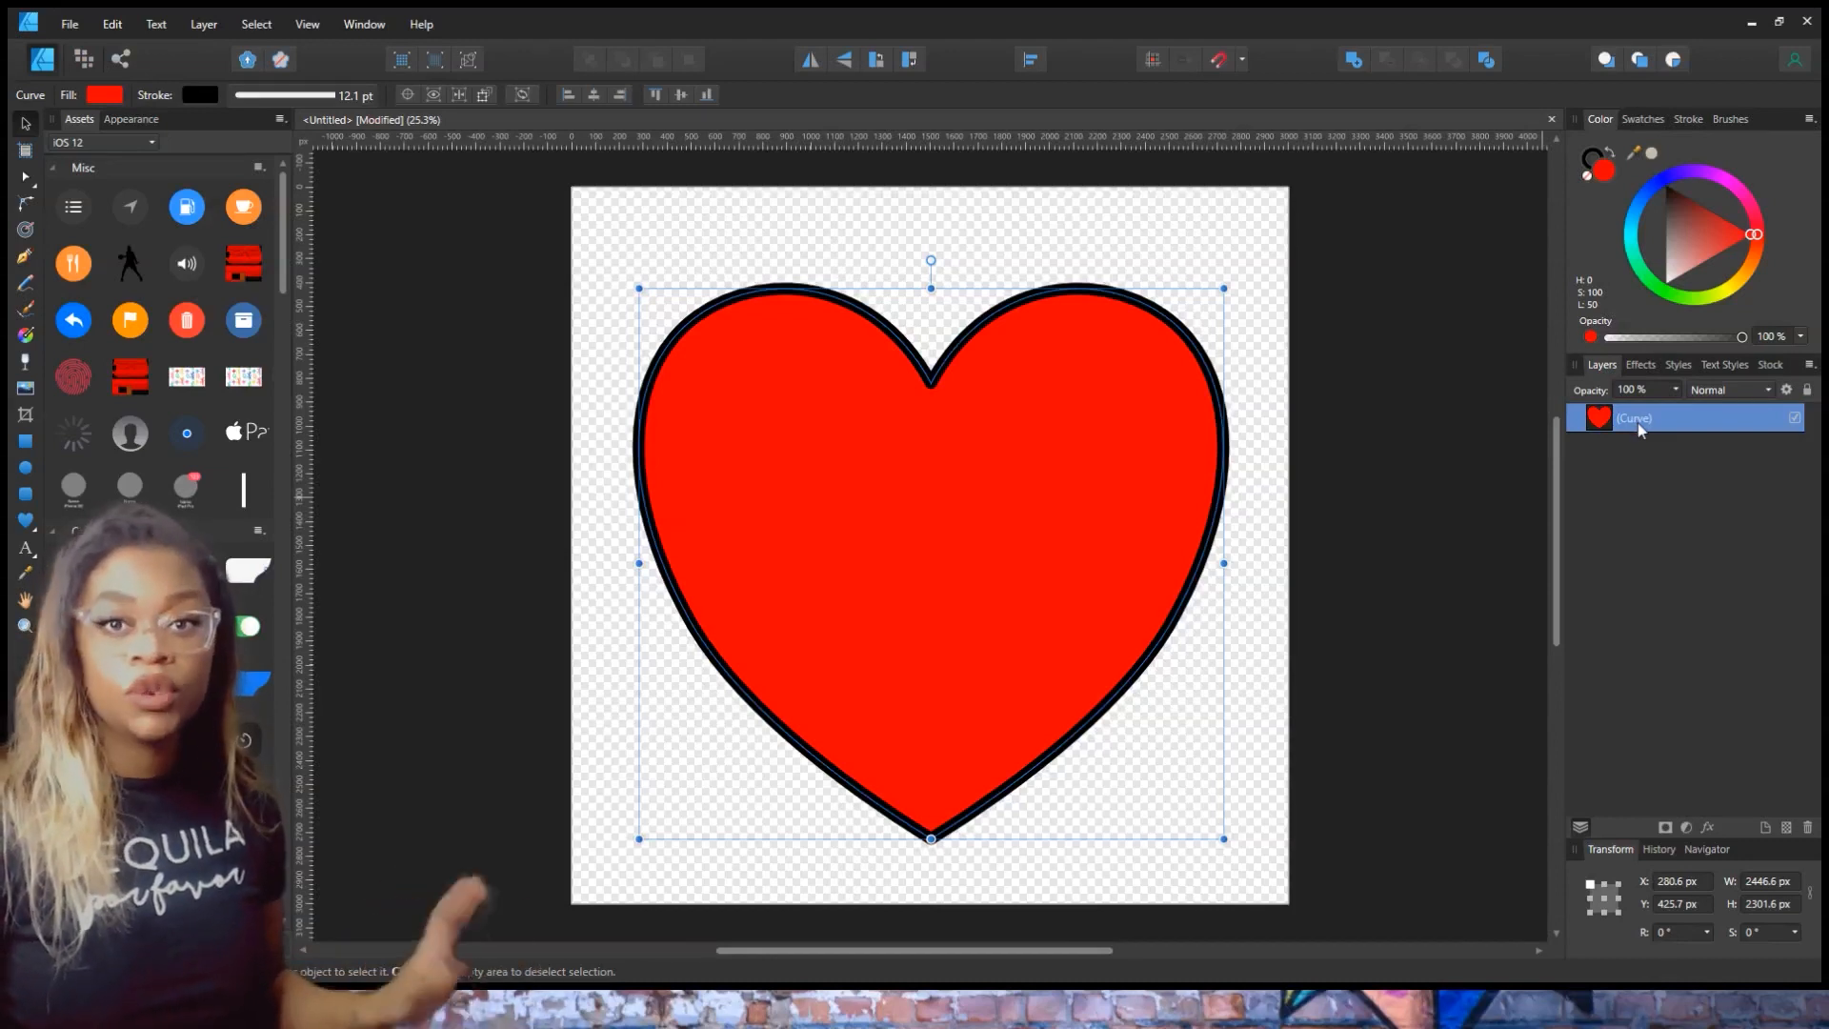
pyautogui.moveTo(1159, 447); pyautogui.dragTo(1066, 438)
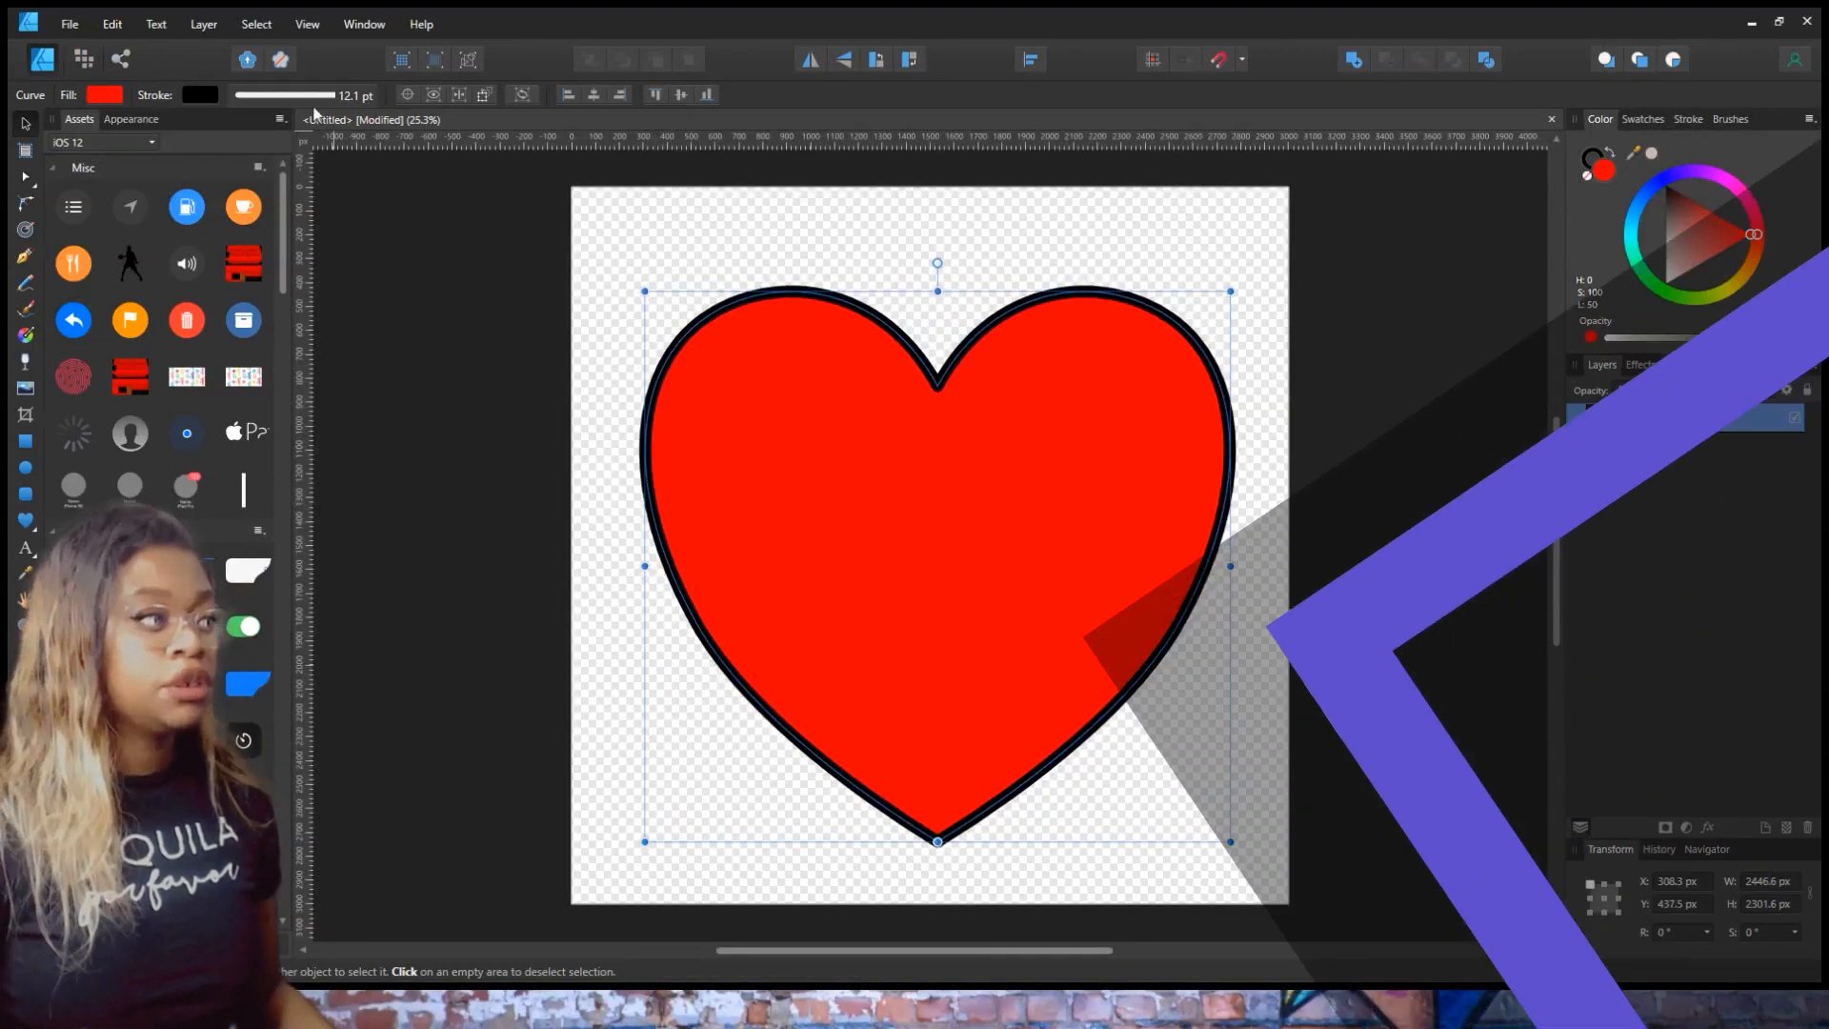
# - Expand the heart's stroke into a separate outline shape and nudge the red inner heart slightly
pyautogui.click(203, 24)
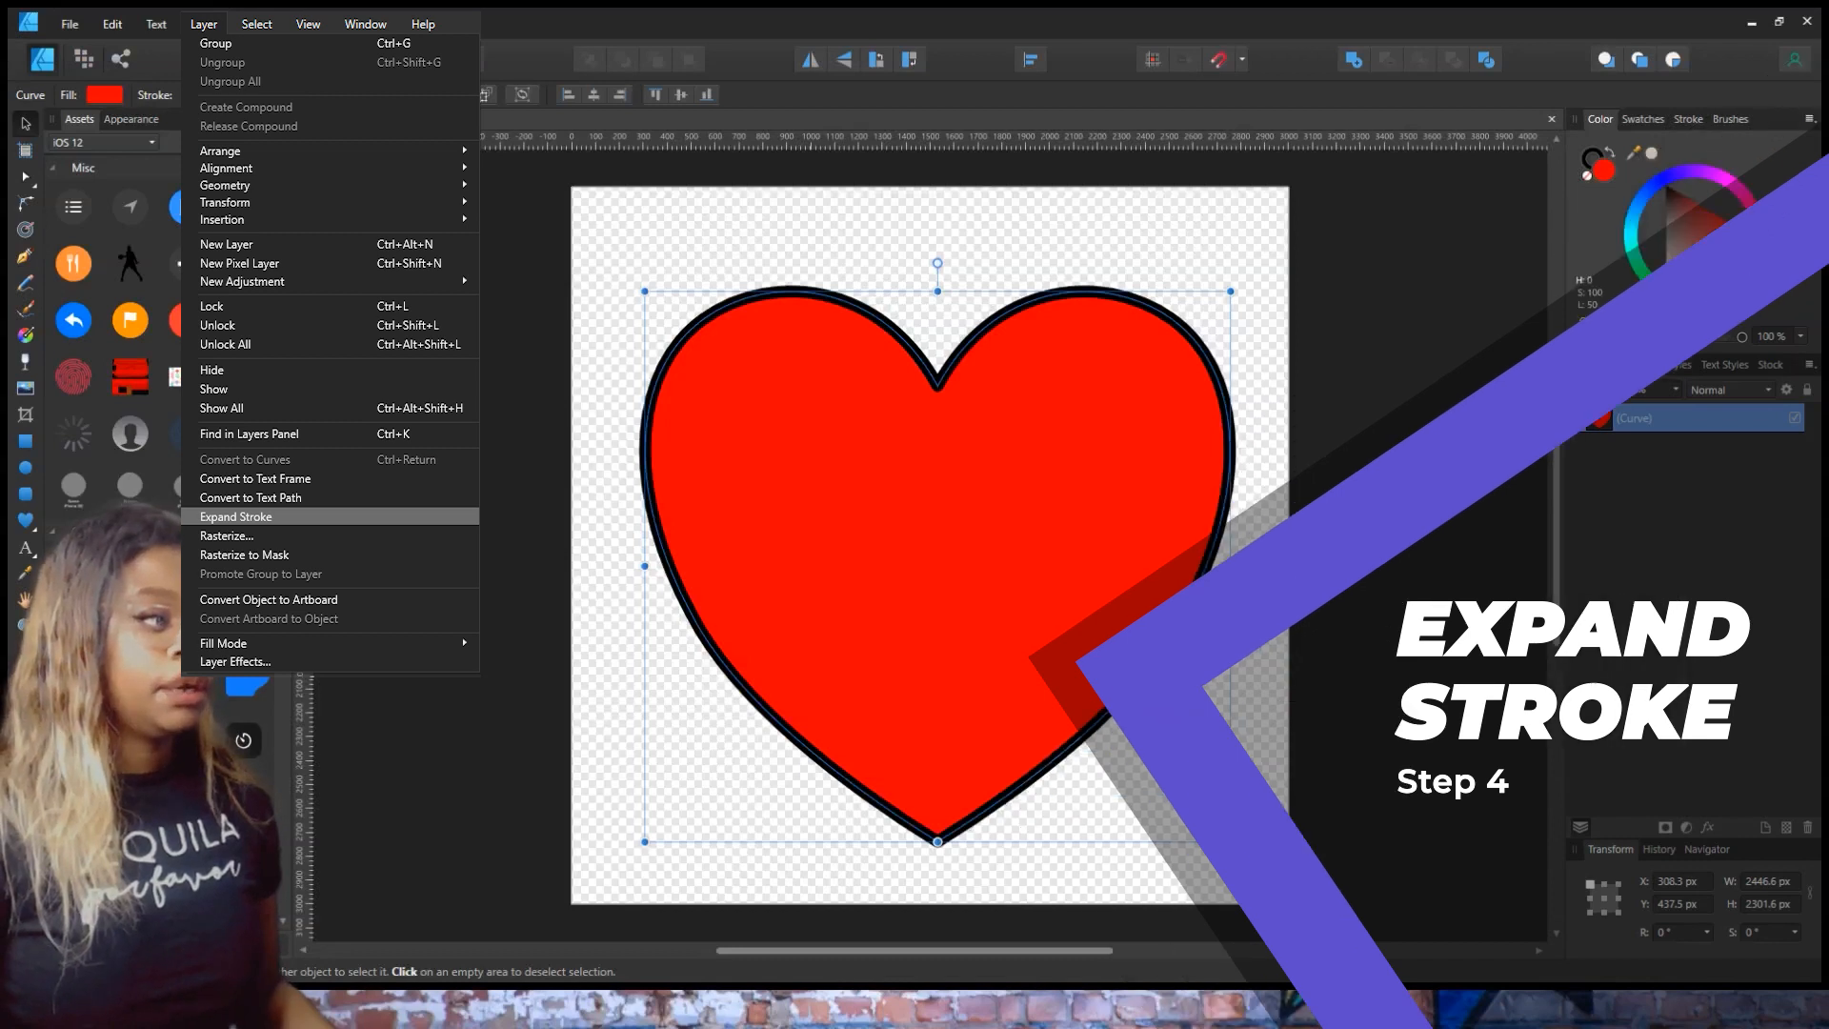
pyautogui.click(379, 516)
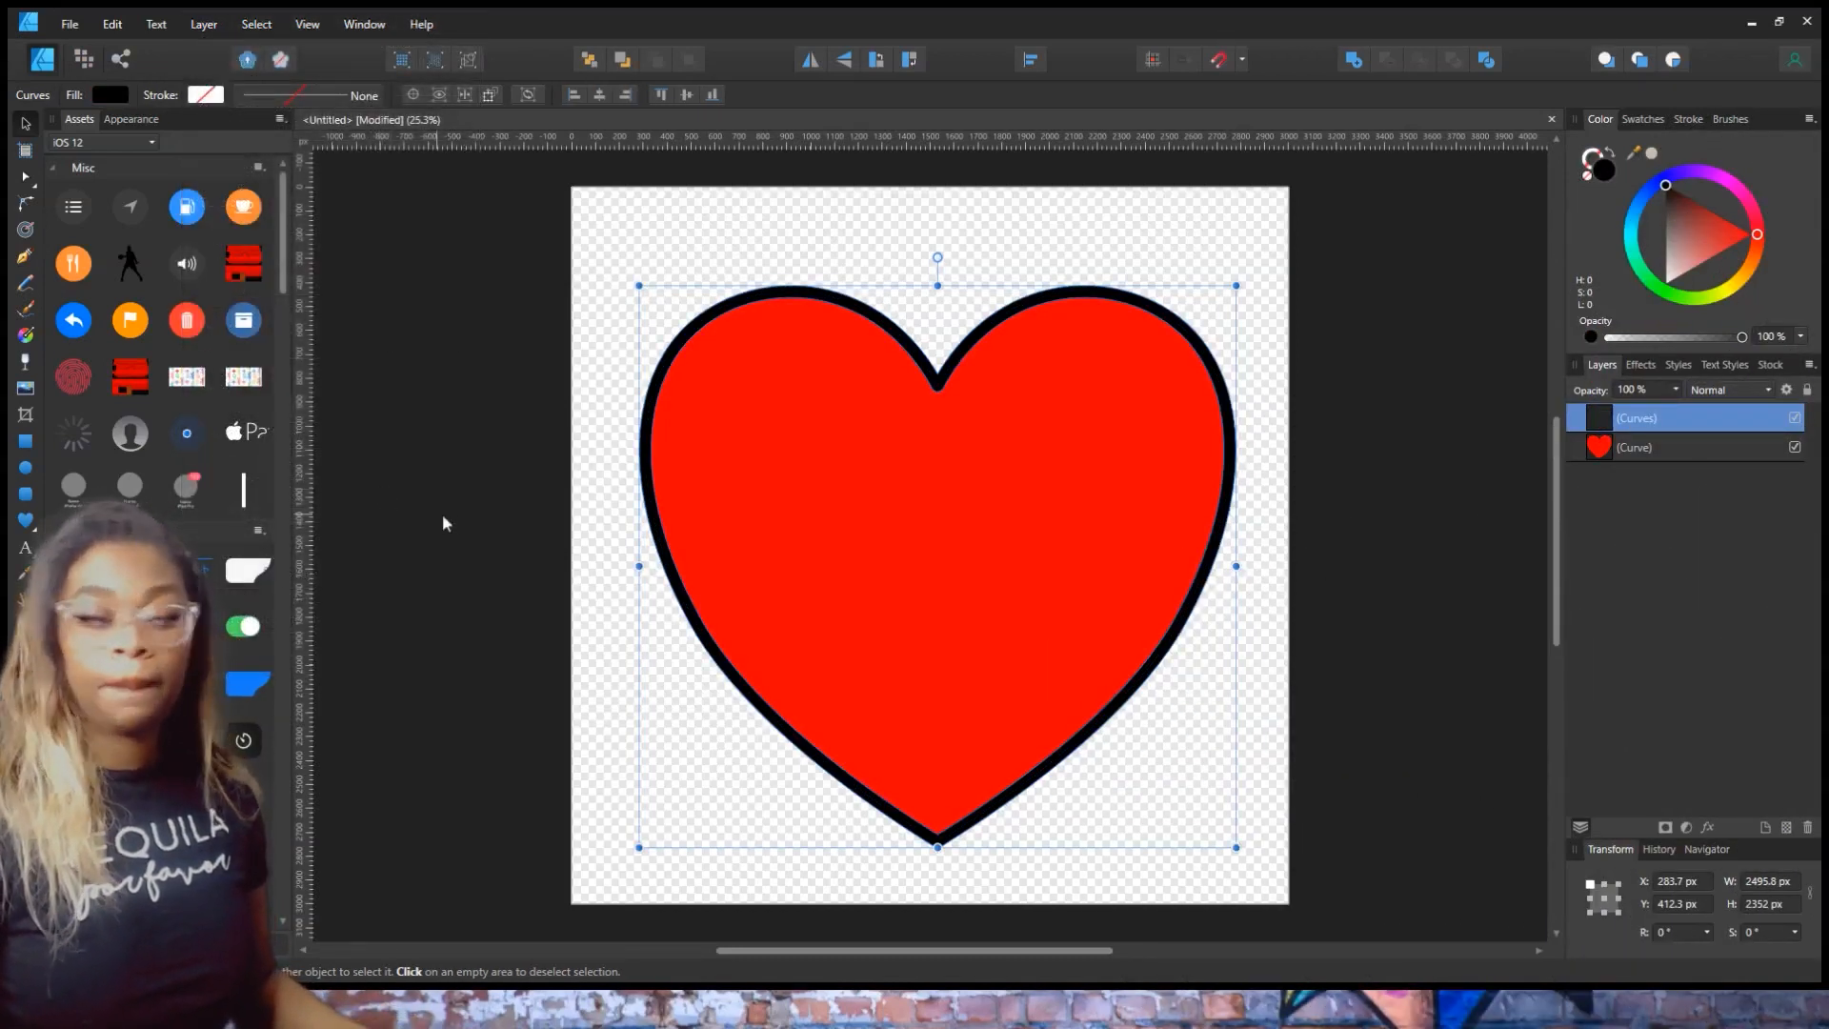
pyautogui.click(957, 481)
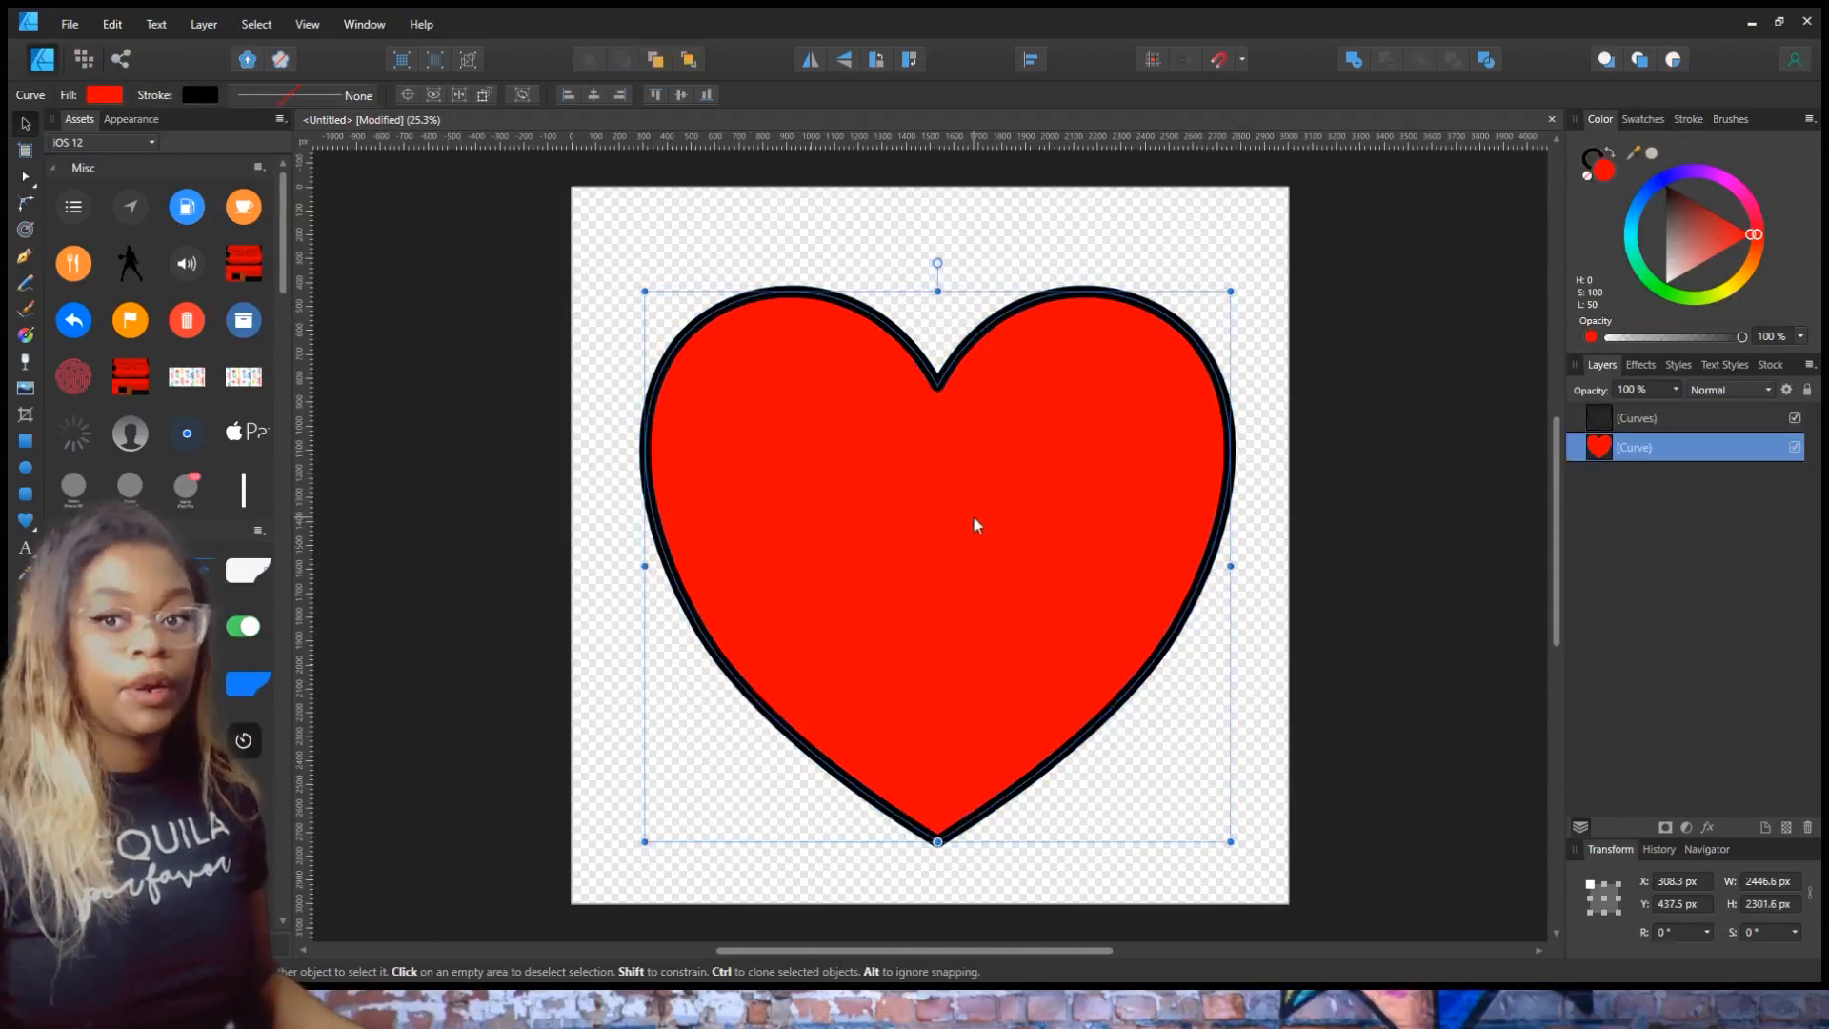
pyautogui.moveTo(977, 519)
pyautogui.mouseDown()
pyautogui.moveTo(1240, 529)
pyautogui.moveTo(861, 528)
pyautogui.moveTo(1140, 540)
pyautogui.moveTo(833, 511)
pyautogui.moveTo(1004, 524)
pyautogui.moveTo(969, 519)
pyautogui.mouseUp()
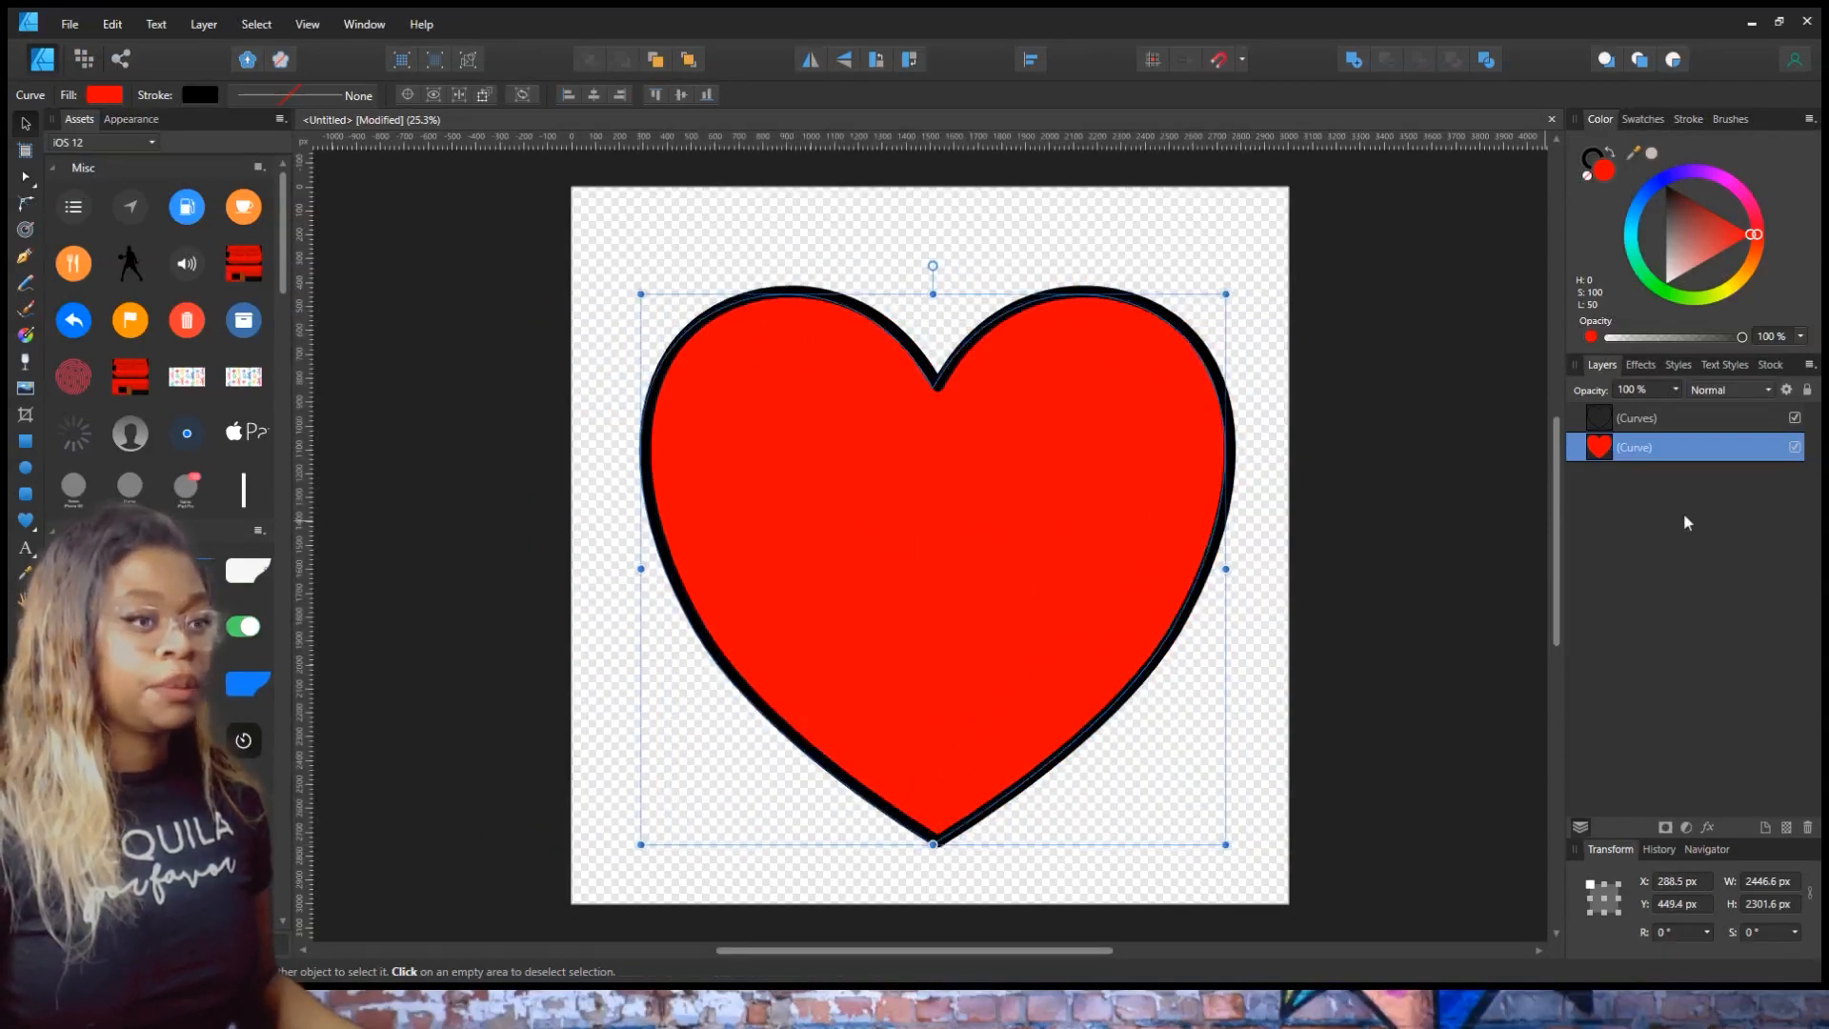
pyautogui.keyDown('shift'); pyautogui.click(1636, 422); pyautogui.keyUp('shift')
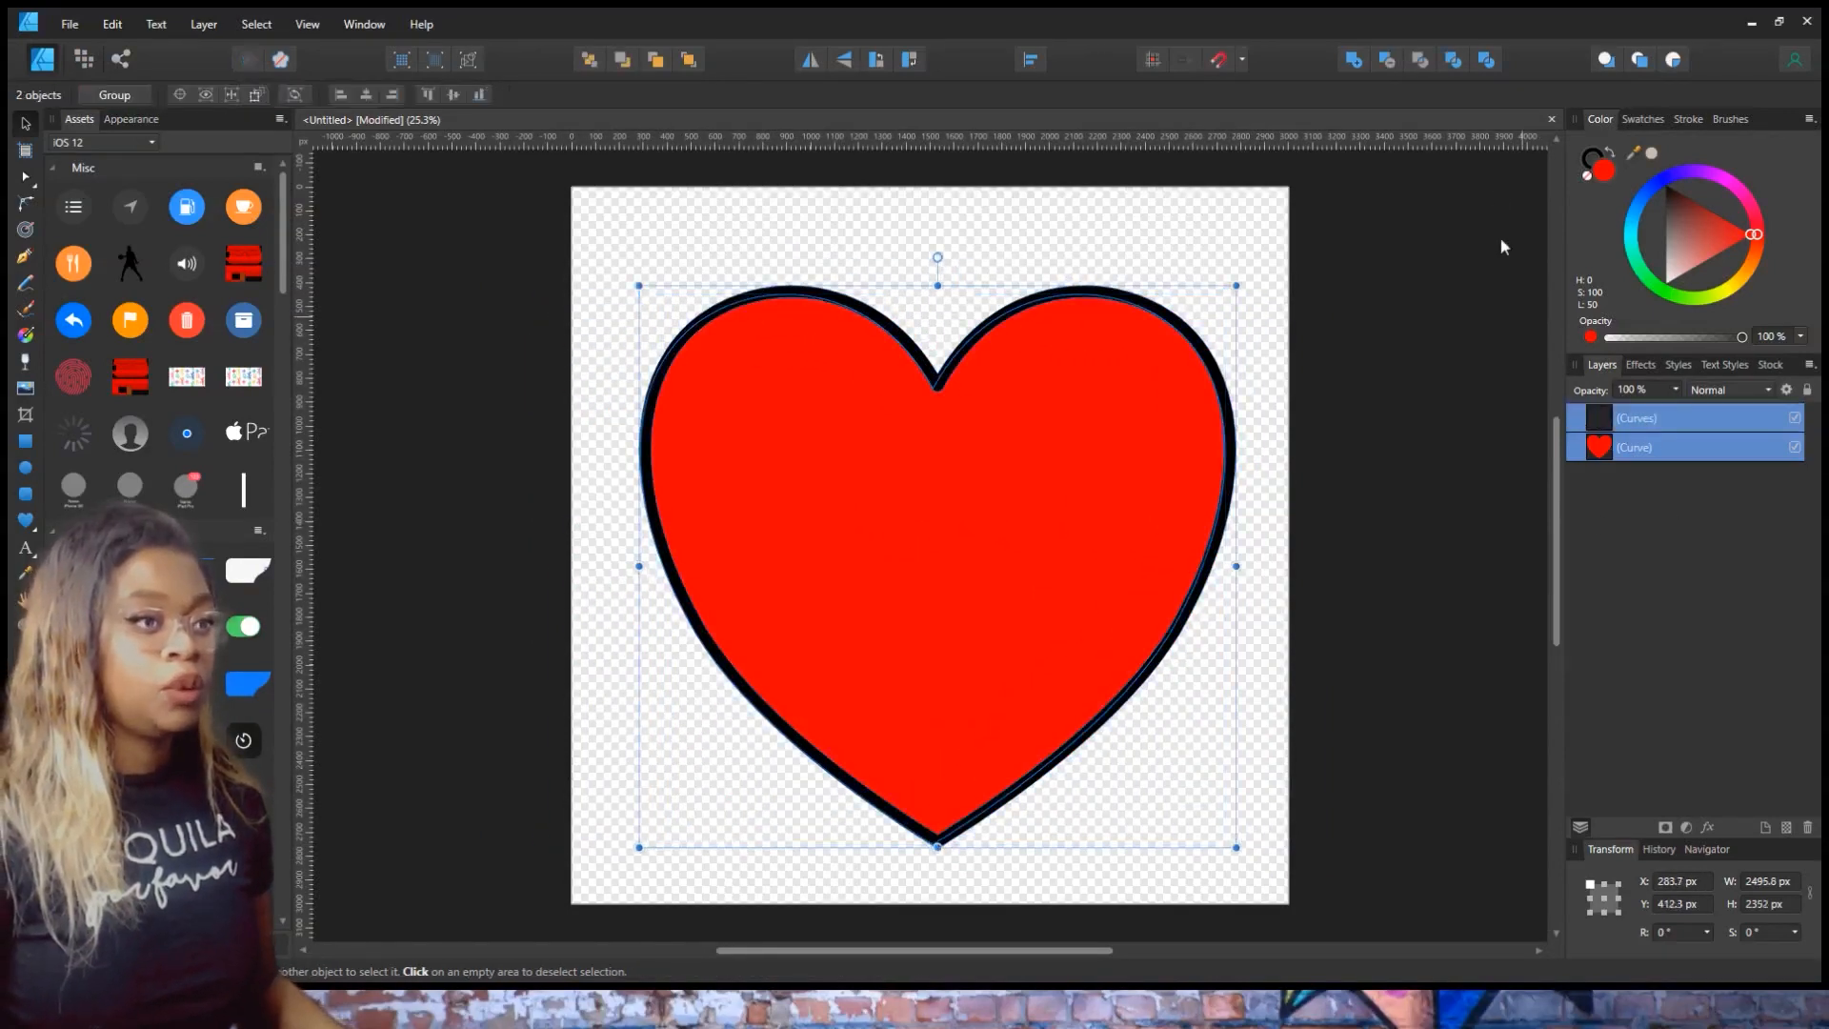
pyautogui.click(1336, 435)
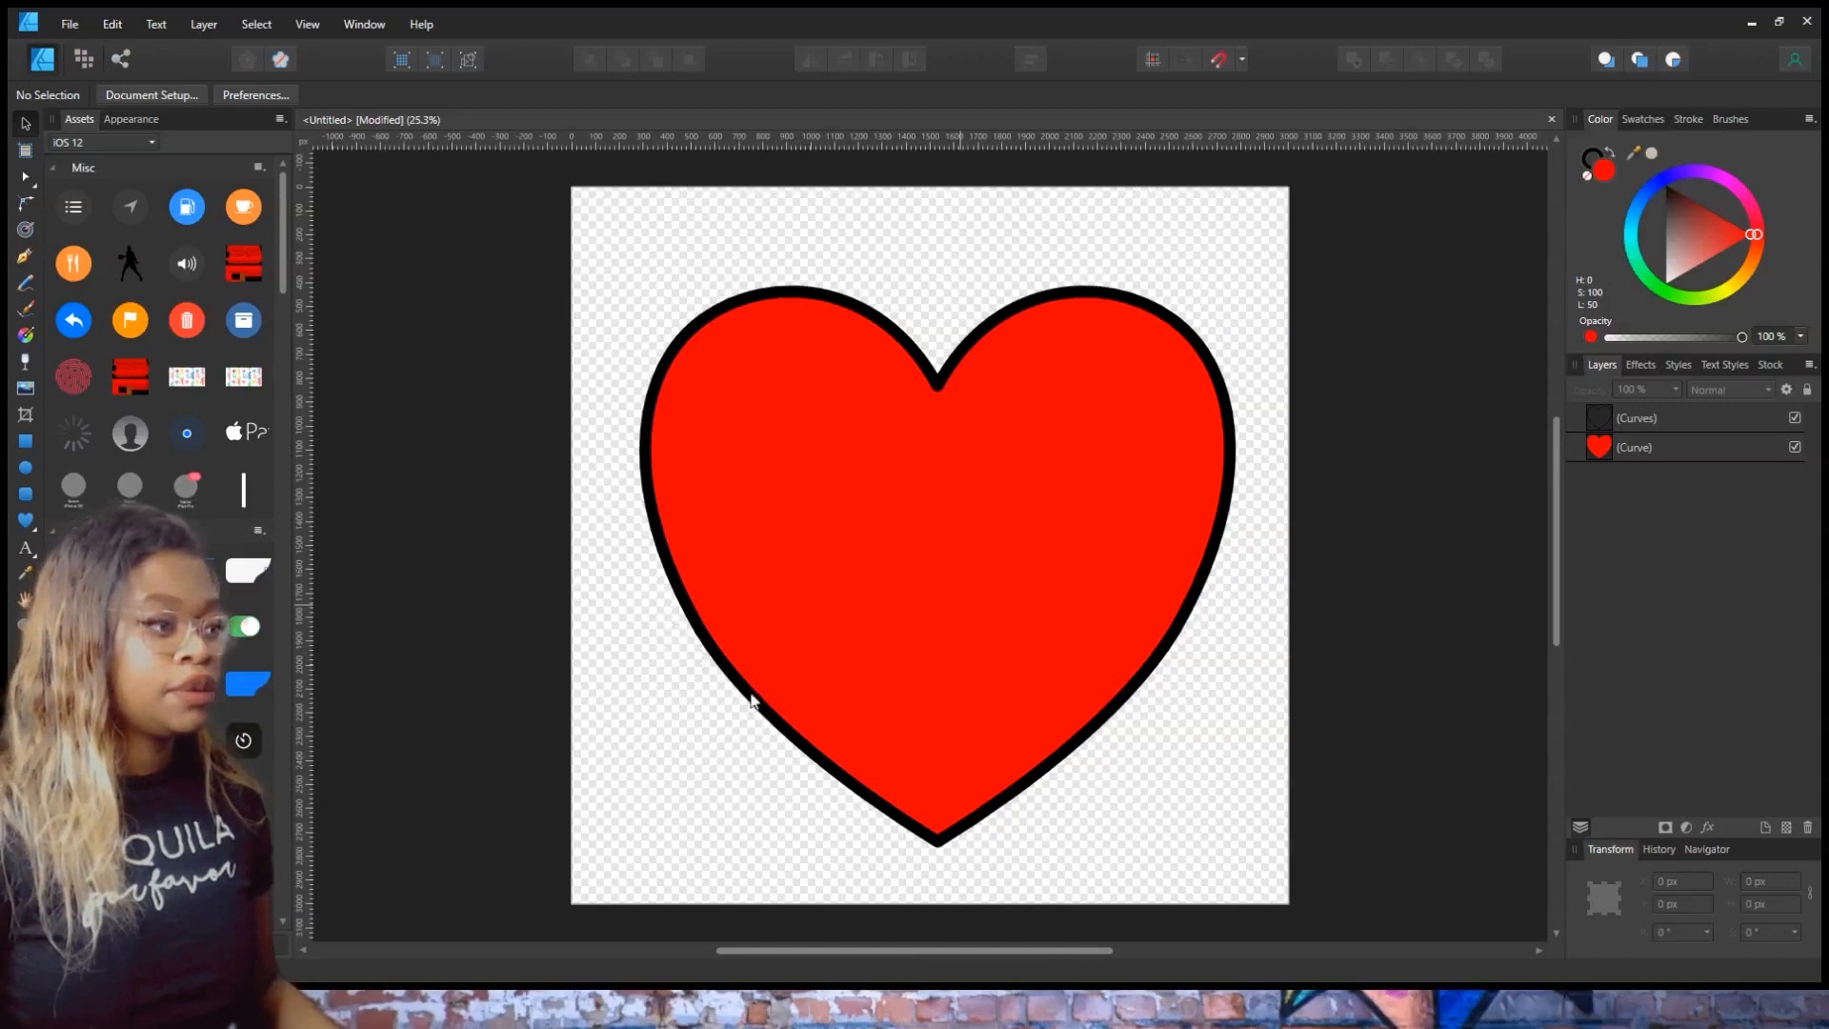
# - Place the image MxM Webinar BG Screens_pattern.png over the hearts at about 4836 by 2720 px
pyautogui.click(1083, 445)
pyautogui.moveTo(1217, 532); pyautogui.dragTo(754, 332)
pyautogui.moveTo(1075, 498); pyautogui.dragTo(1612, 800)
pyautogui.moveTo(870, 457); pyautogui.dragTo(864, 548)
pyautogui.moveTo(616, 330); pyautogui.dragTo(453, 241)
pyautogui.moveTo(764, 490); pyautogui.dragTo(804, 477)
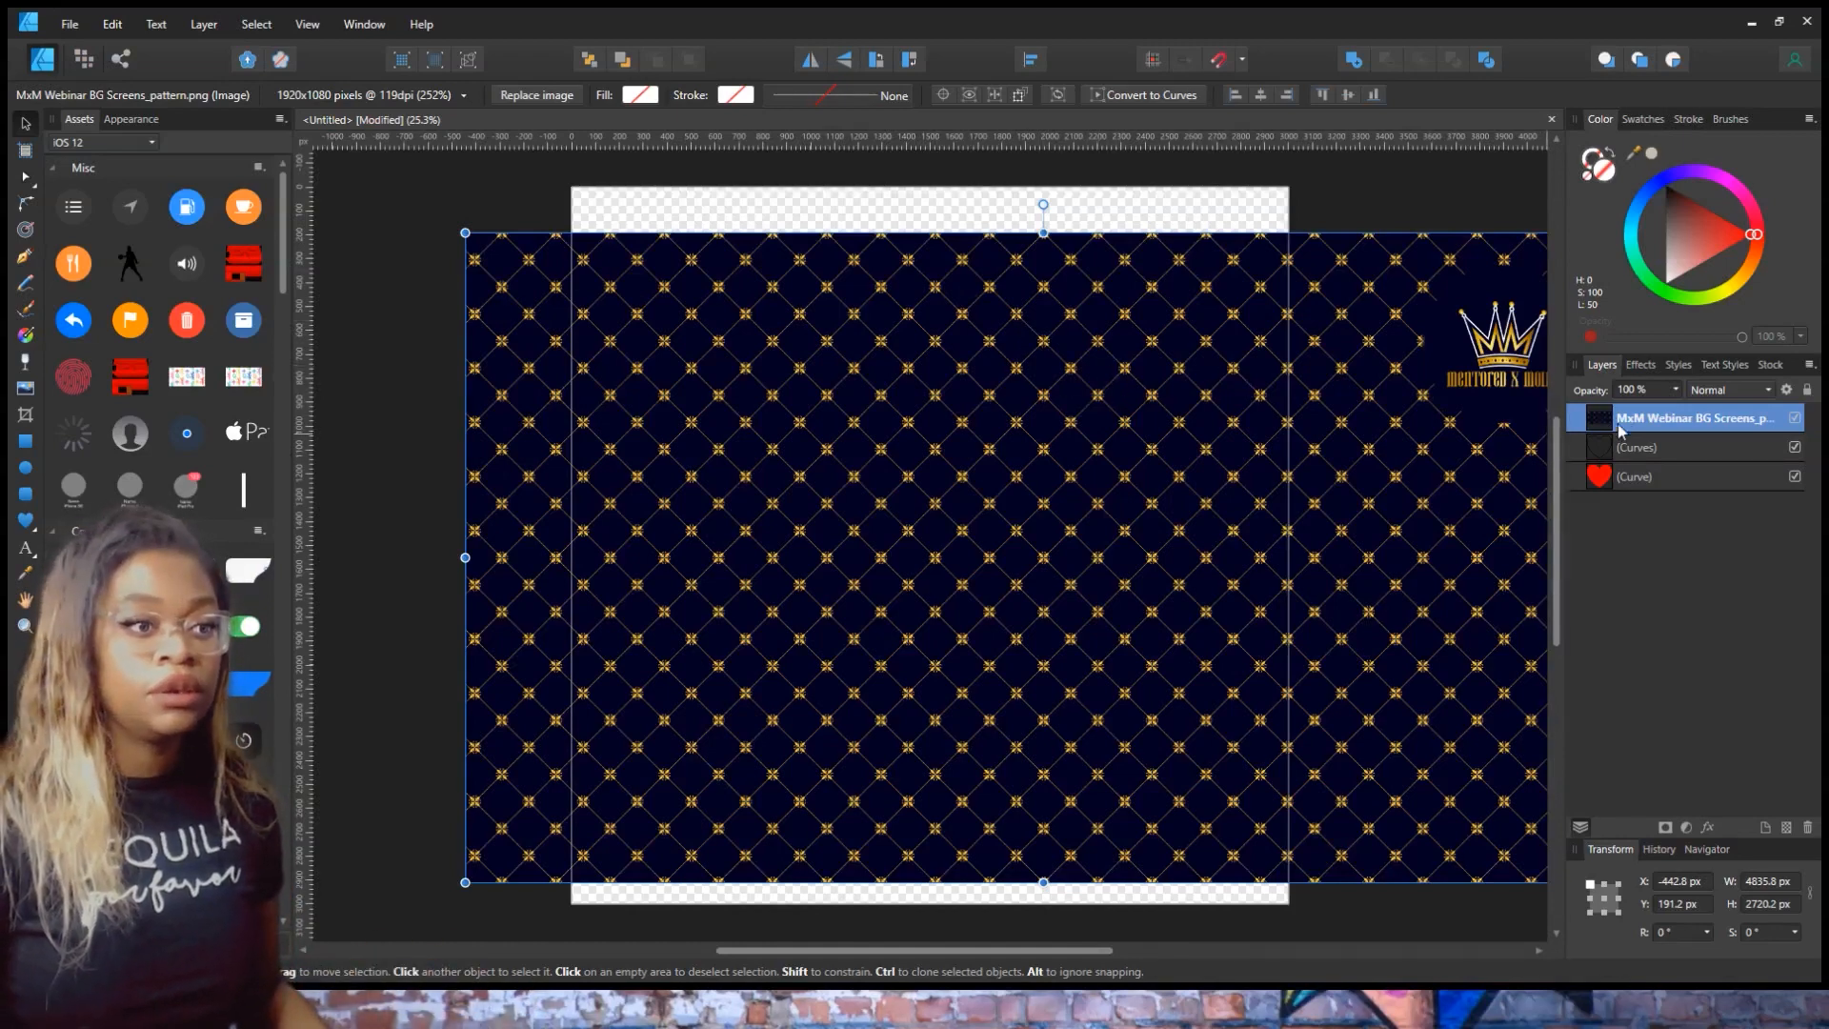
pyautogui.moveTo(1616, 426); pyautogui.dragTo(1628, 462)
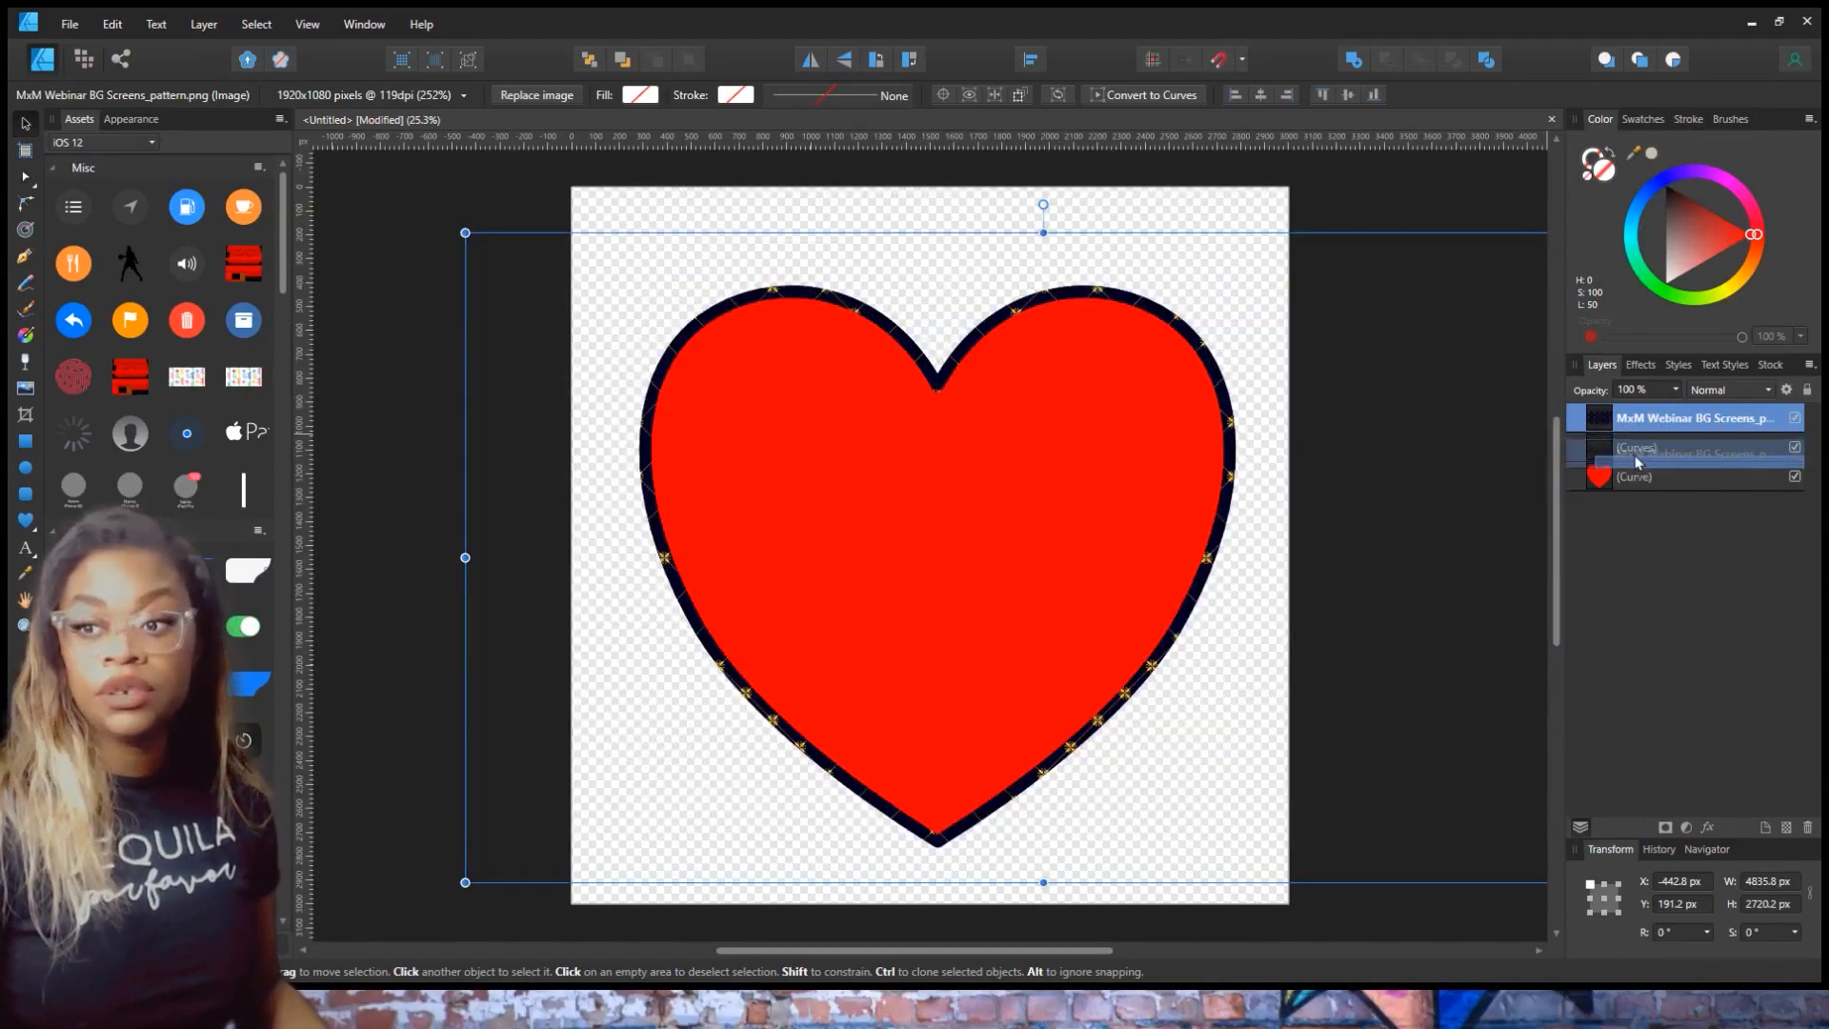
pyautogui.moveTo(1637, 462); pyautogui.dragTo(1636, 451)
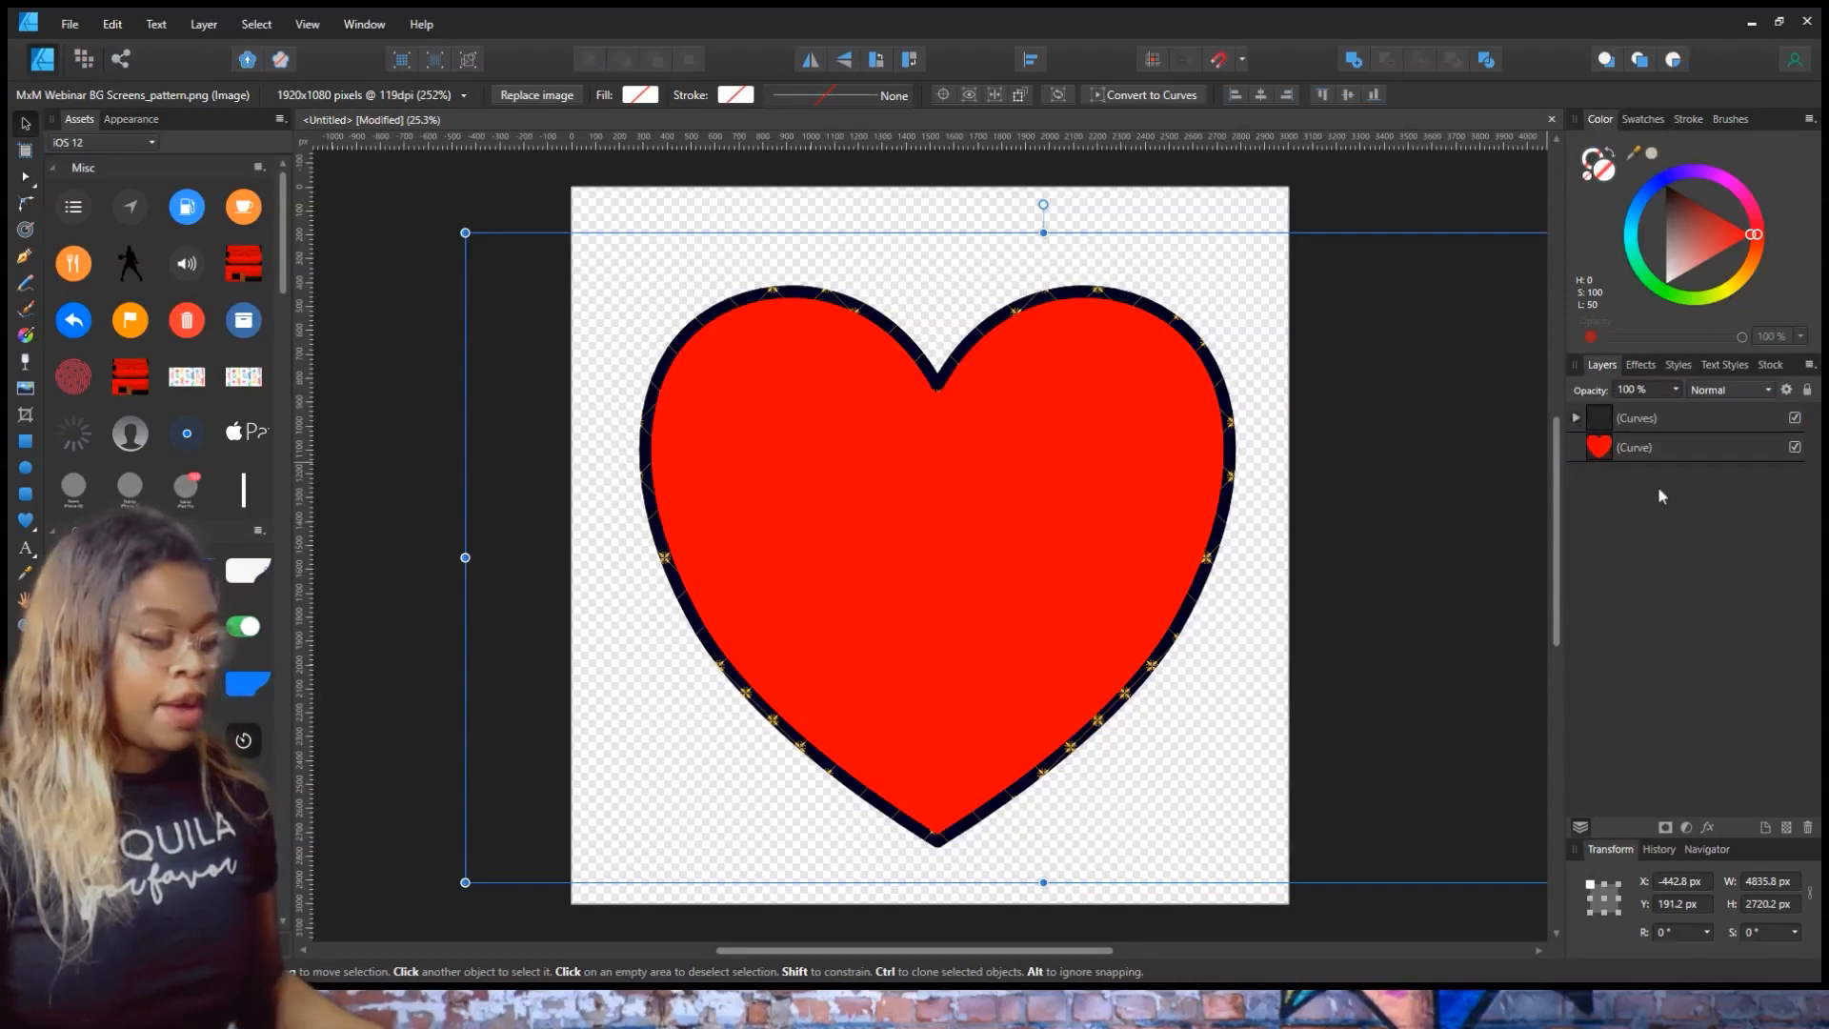
pyautogui.hotkey('ctrl', 'z')
# - Clip the pattern image inside the heart outline shape and shift it to about X -901 px, Y 243 px
pyautogui.moveTo(1642, 422); pyautogui.dragTo(1600, 464)
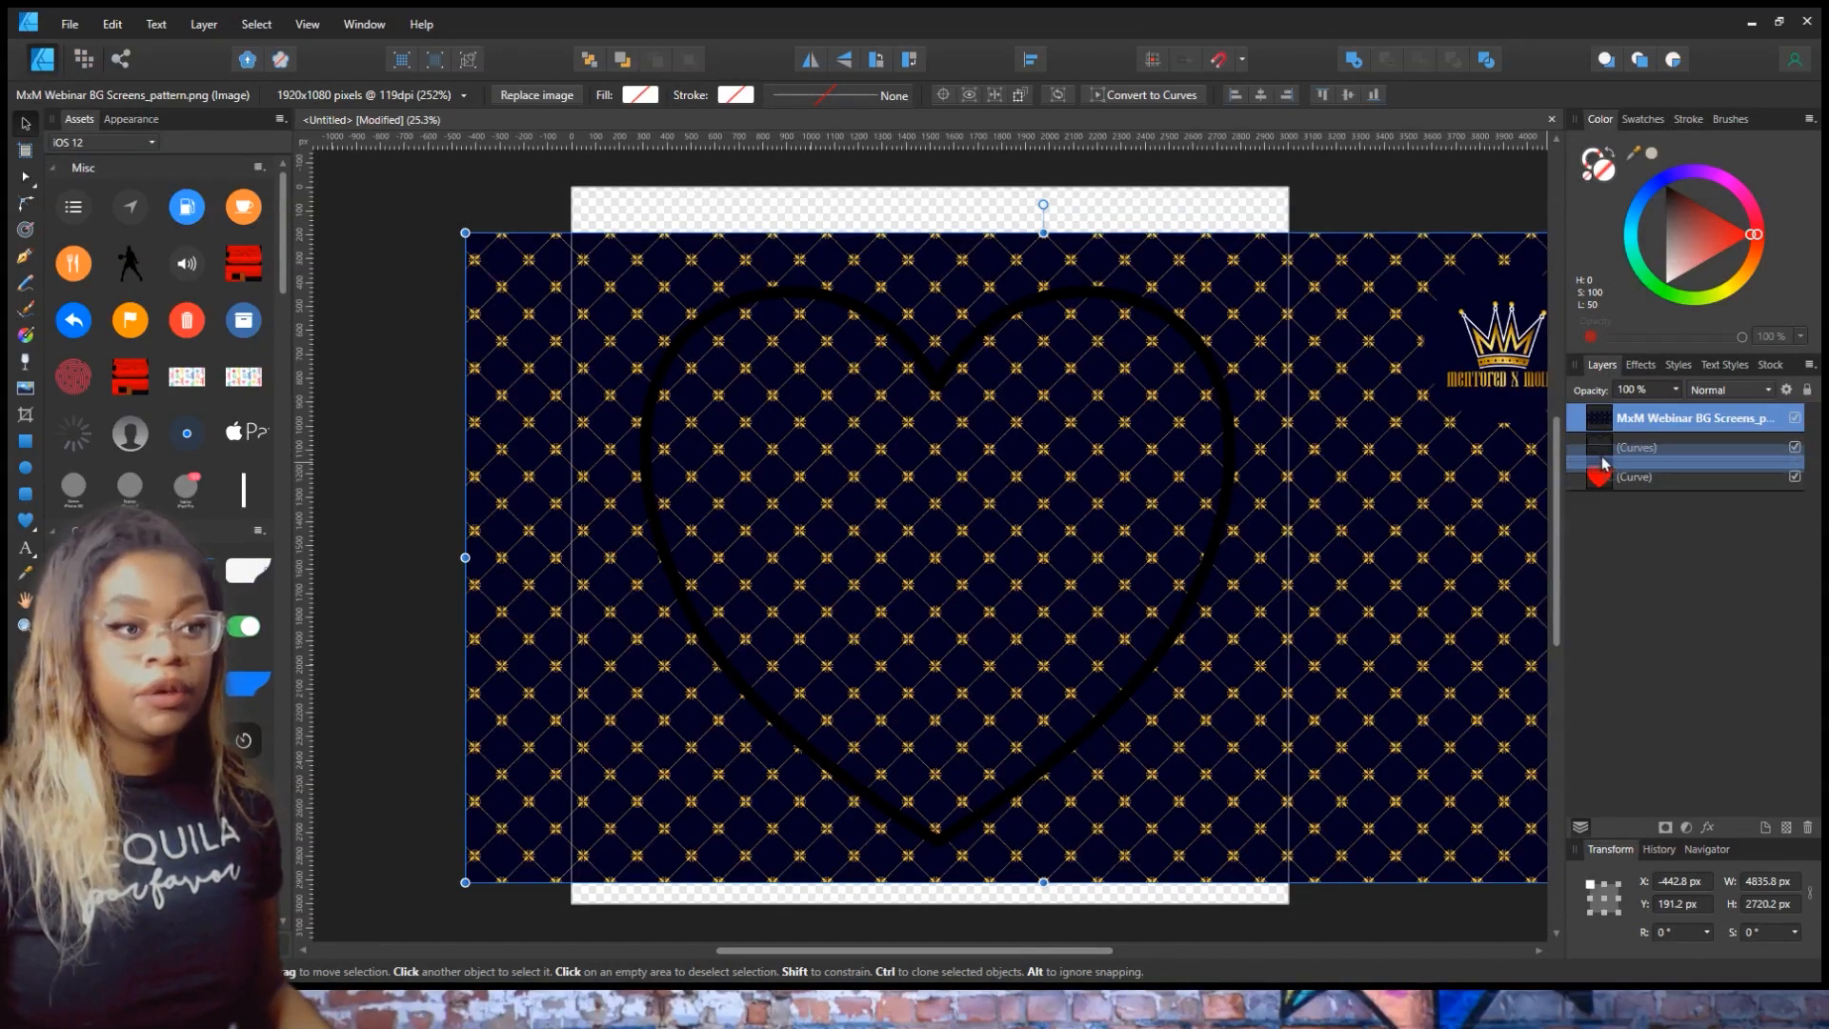
pyautogui.moveTo(1612, 461); pyautogui.dragTo(1624, 462)
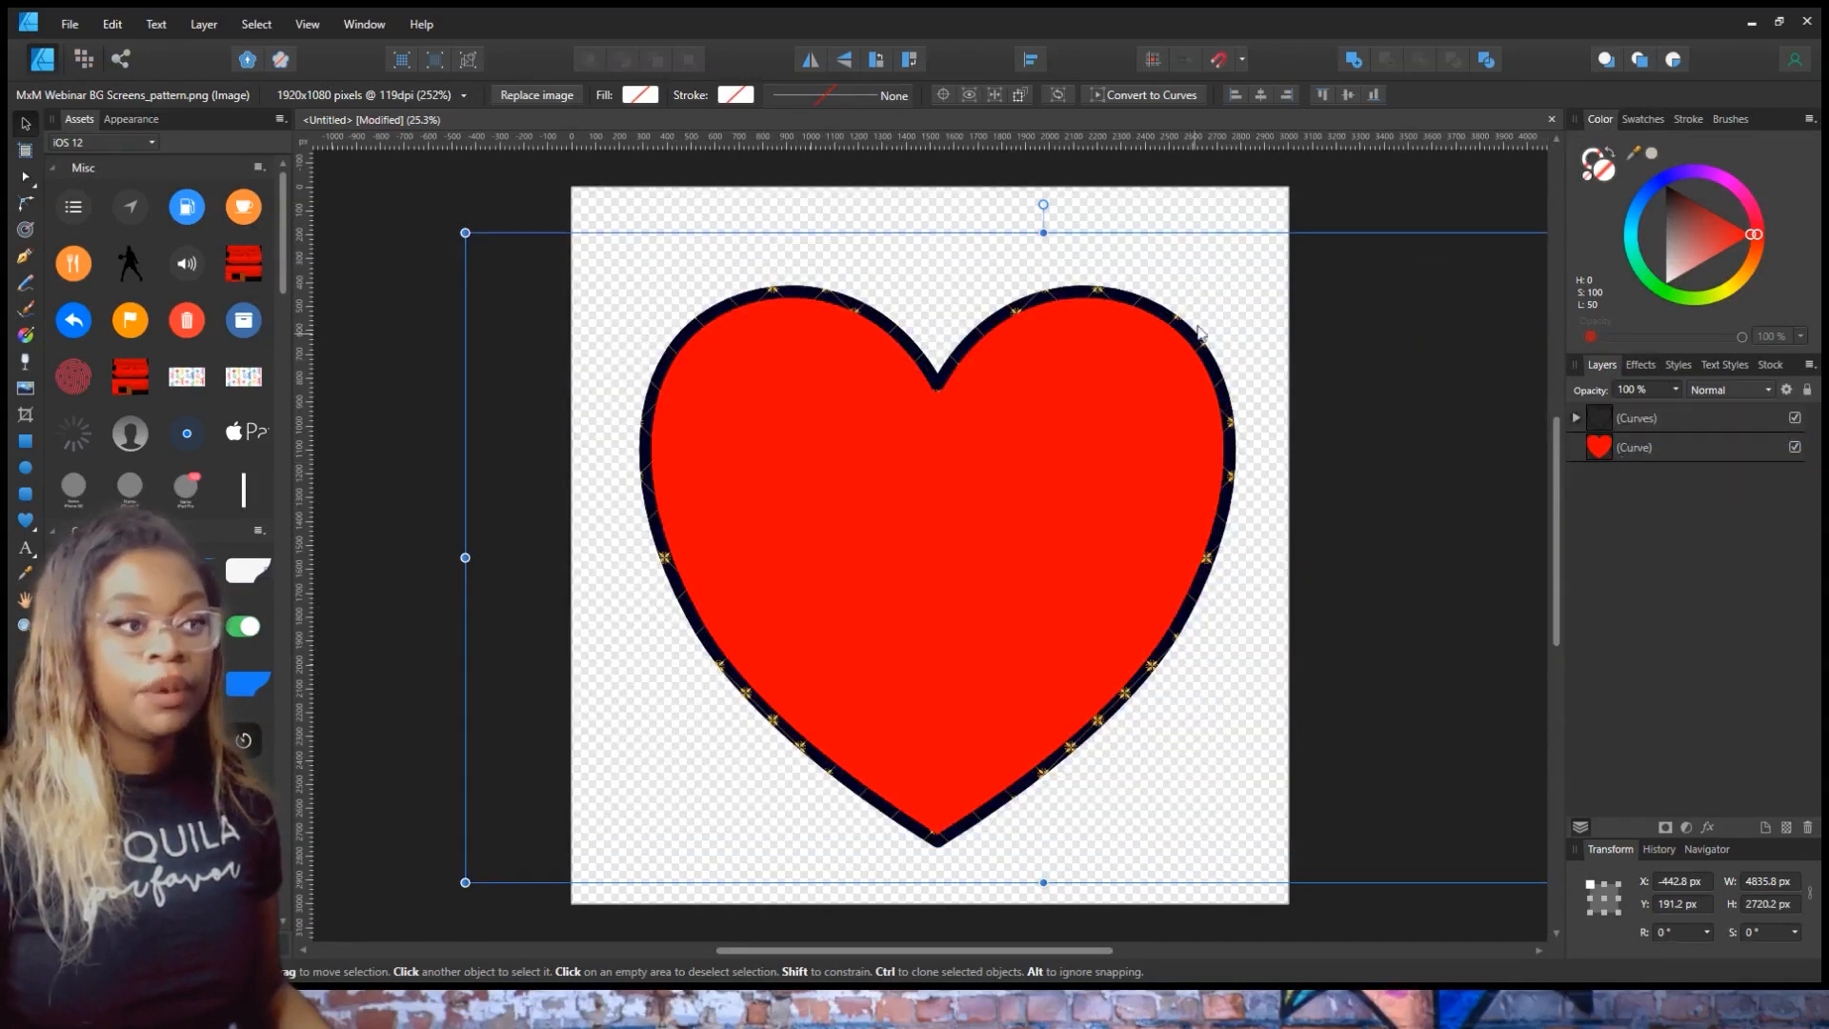
pyautogui.moveTo(1100, 293); pyautogui.dragTo(990, 310)
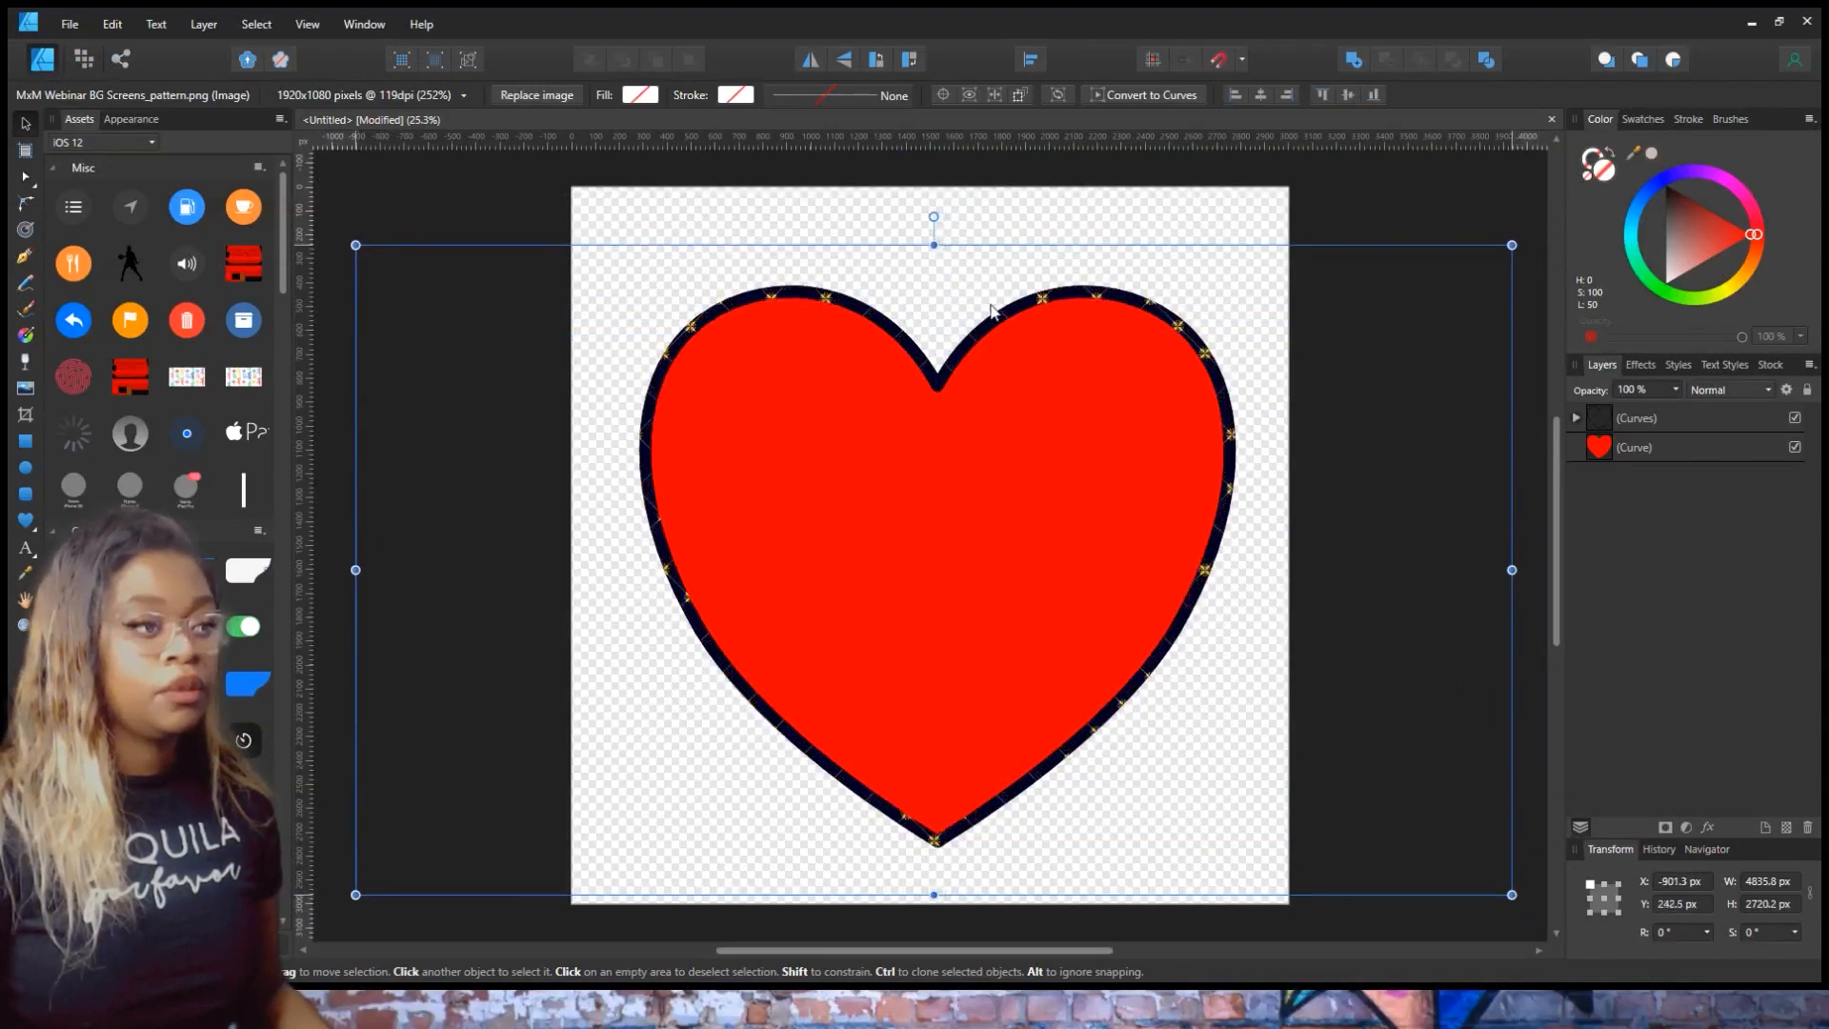
# - Clip a gold texture image inside the inner heart and export the artwork as custom frames_affinity_heart.pdf
pyautogui.click(1604, 448)
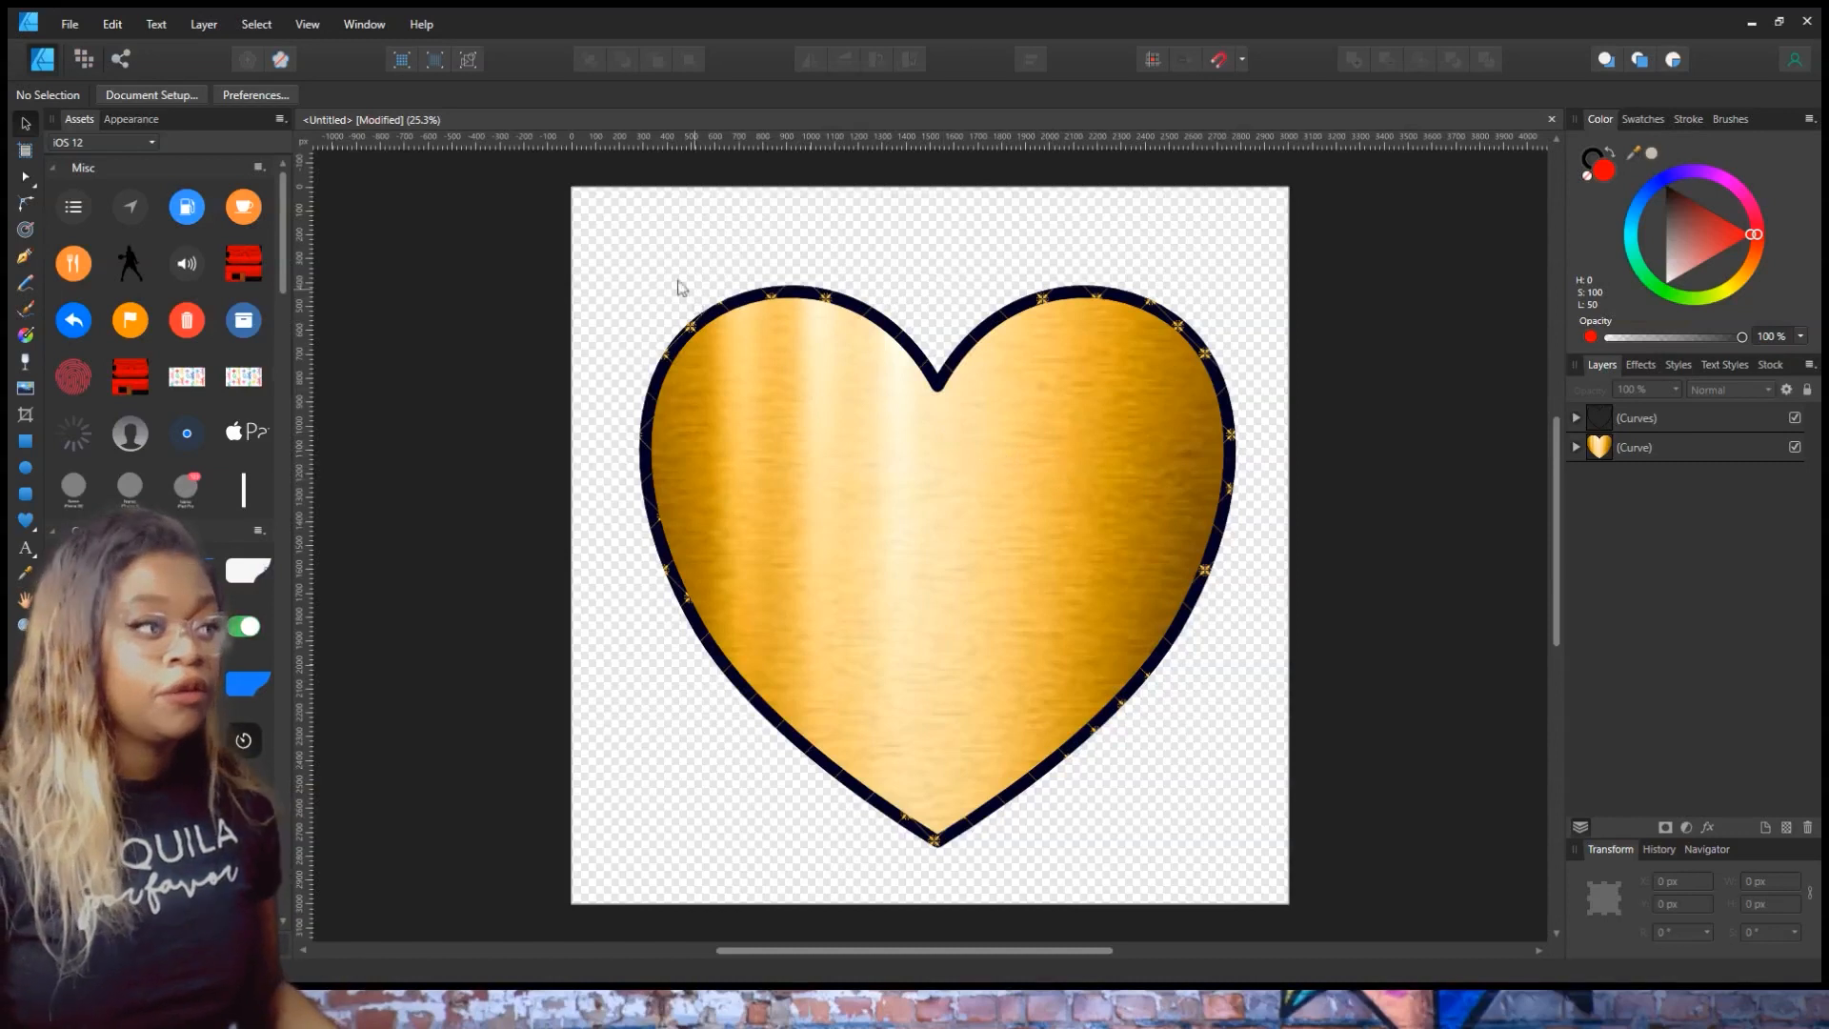
pyautogui.click(74, 25)
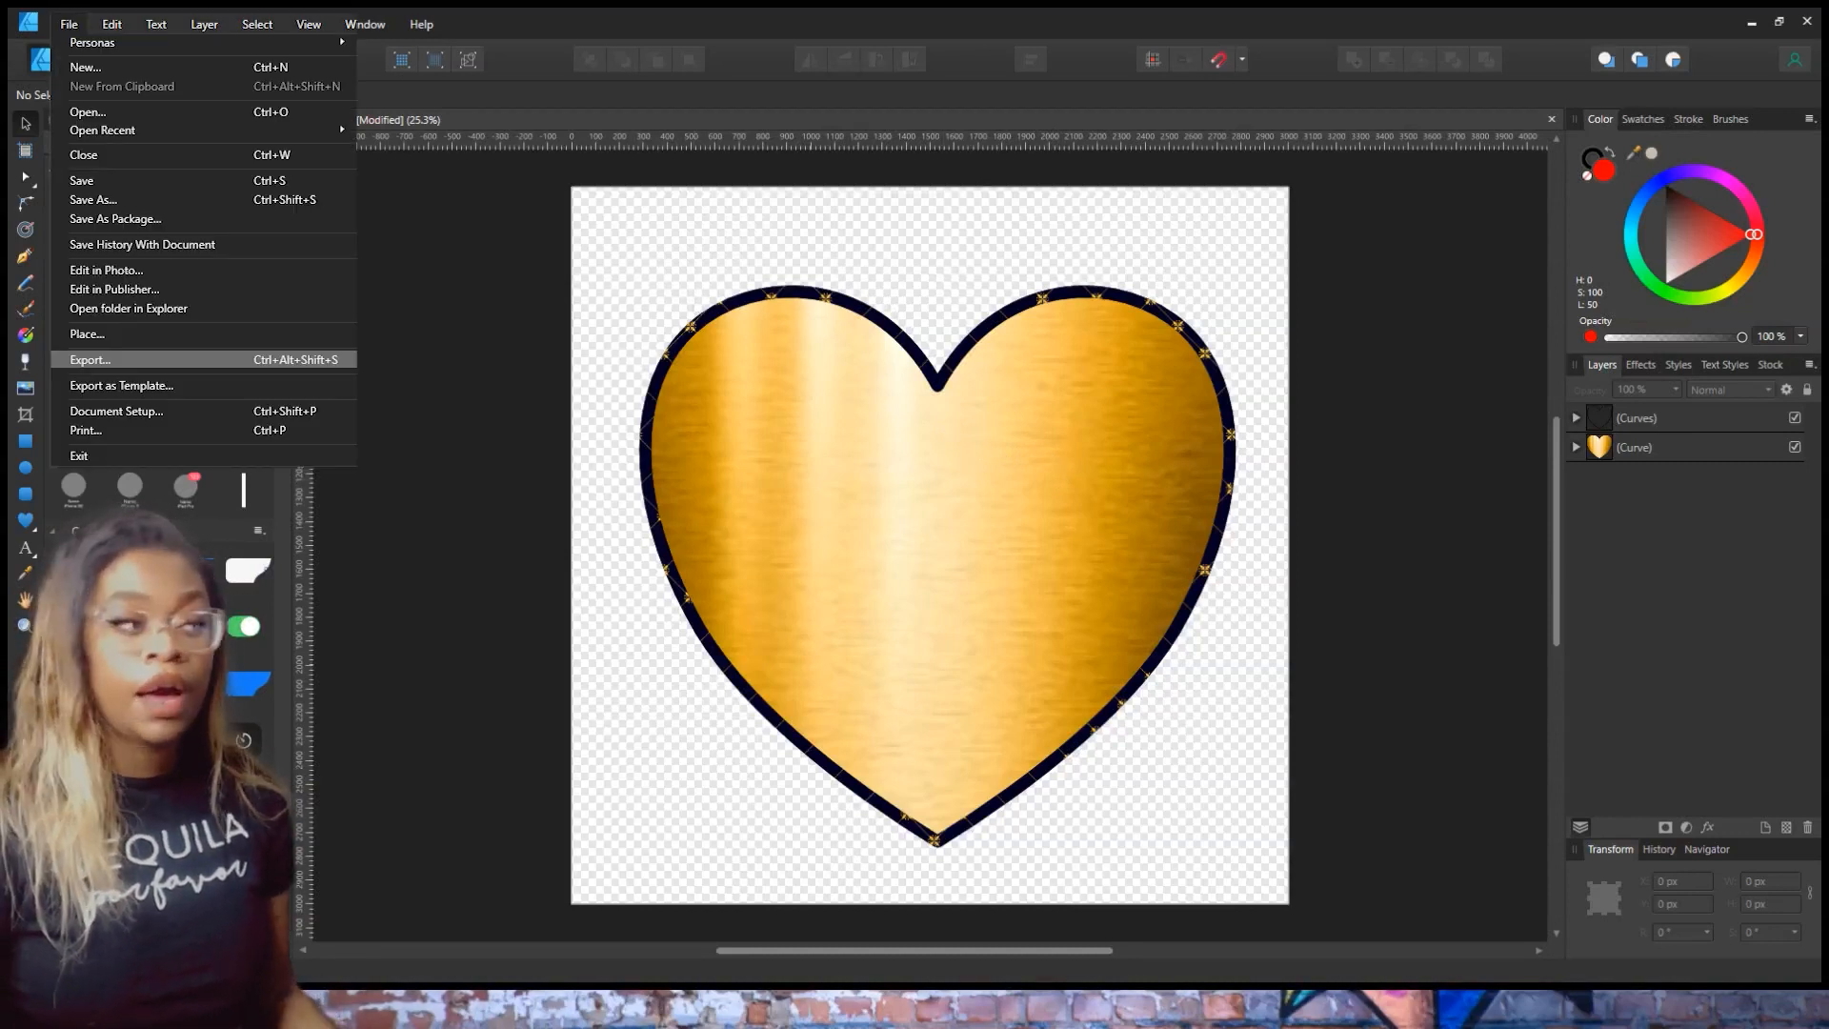
pyautogui.click(145, 361)
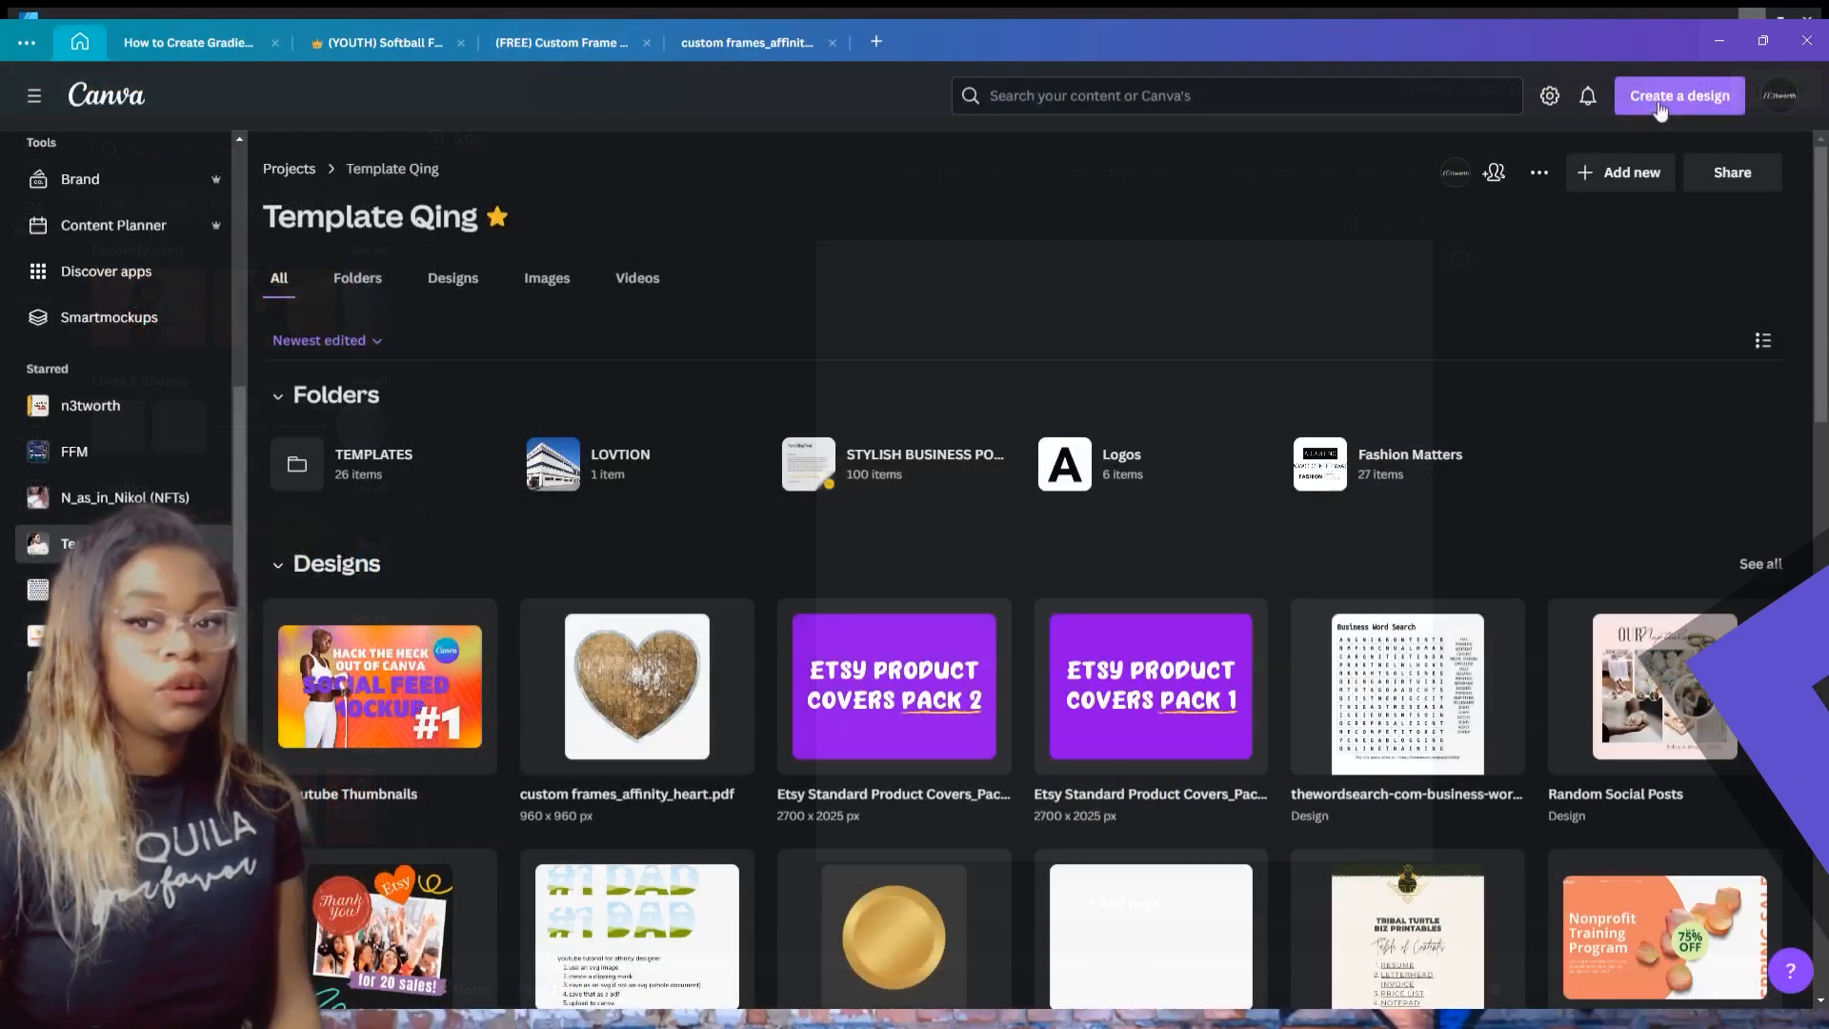
# - Switch to Canva, import custom frames_affinity_heart.pdf as a new design and open it
pyautogui.click(1656, 107)
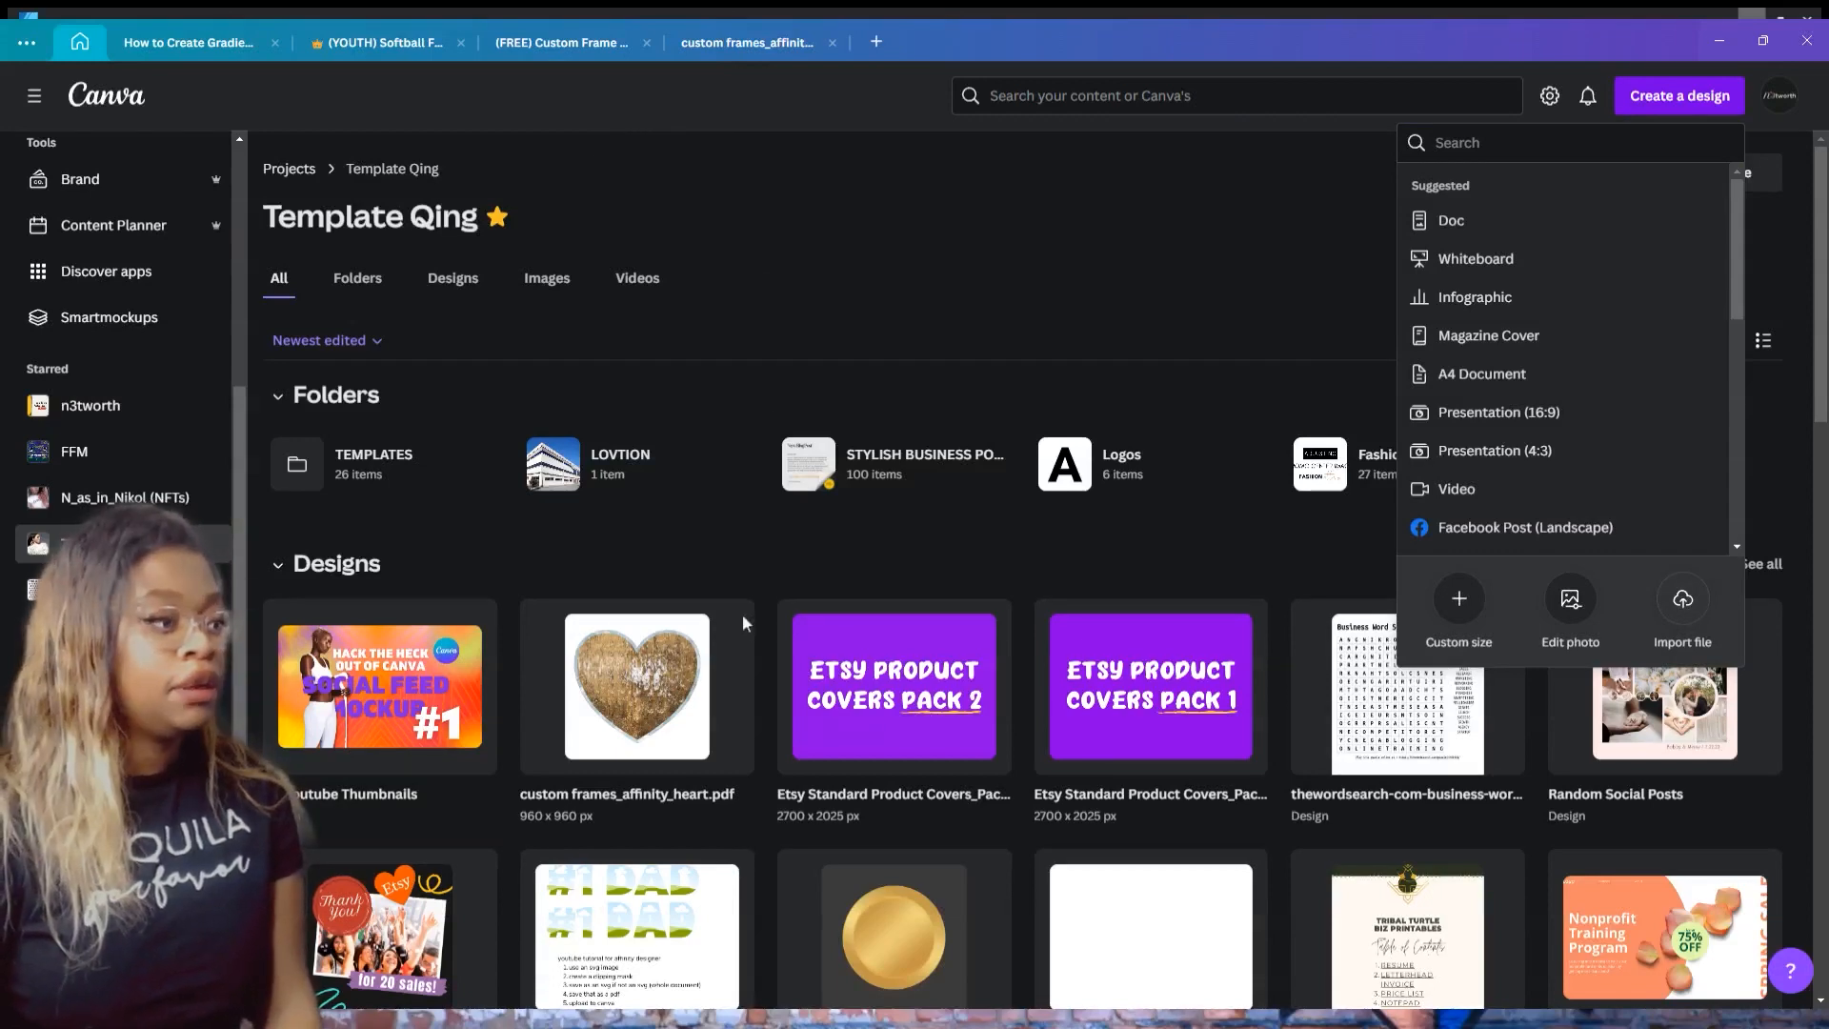
pyautogui.click(654, 557)
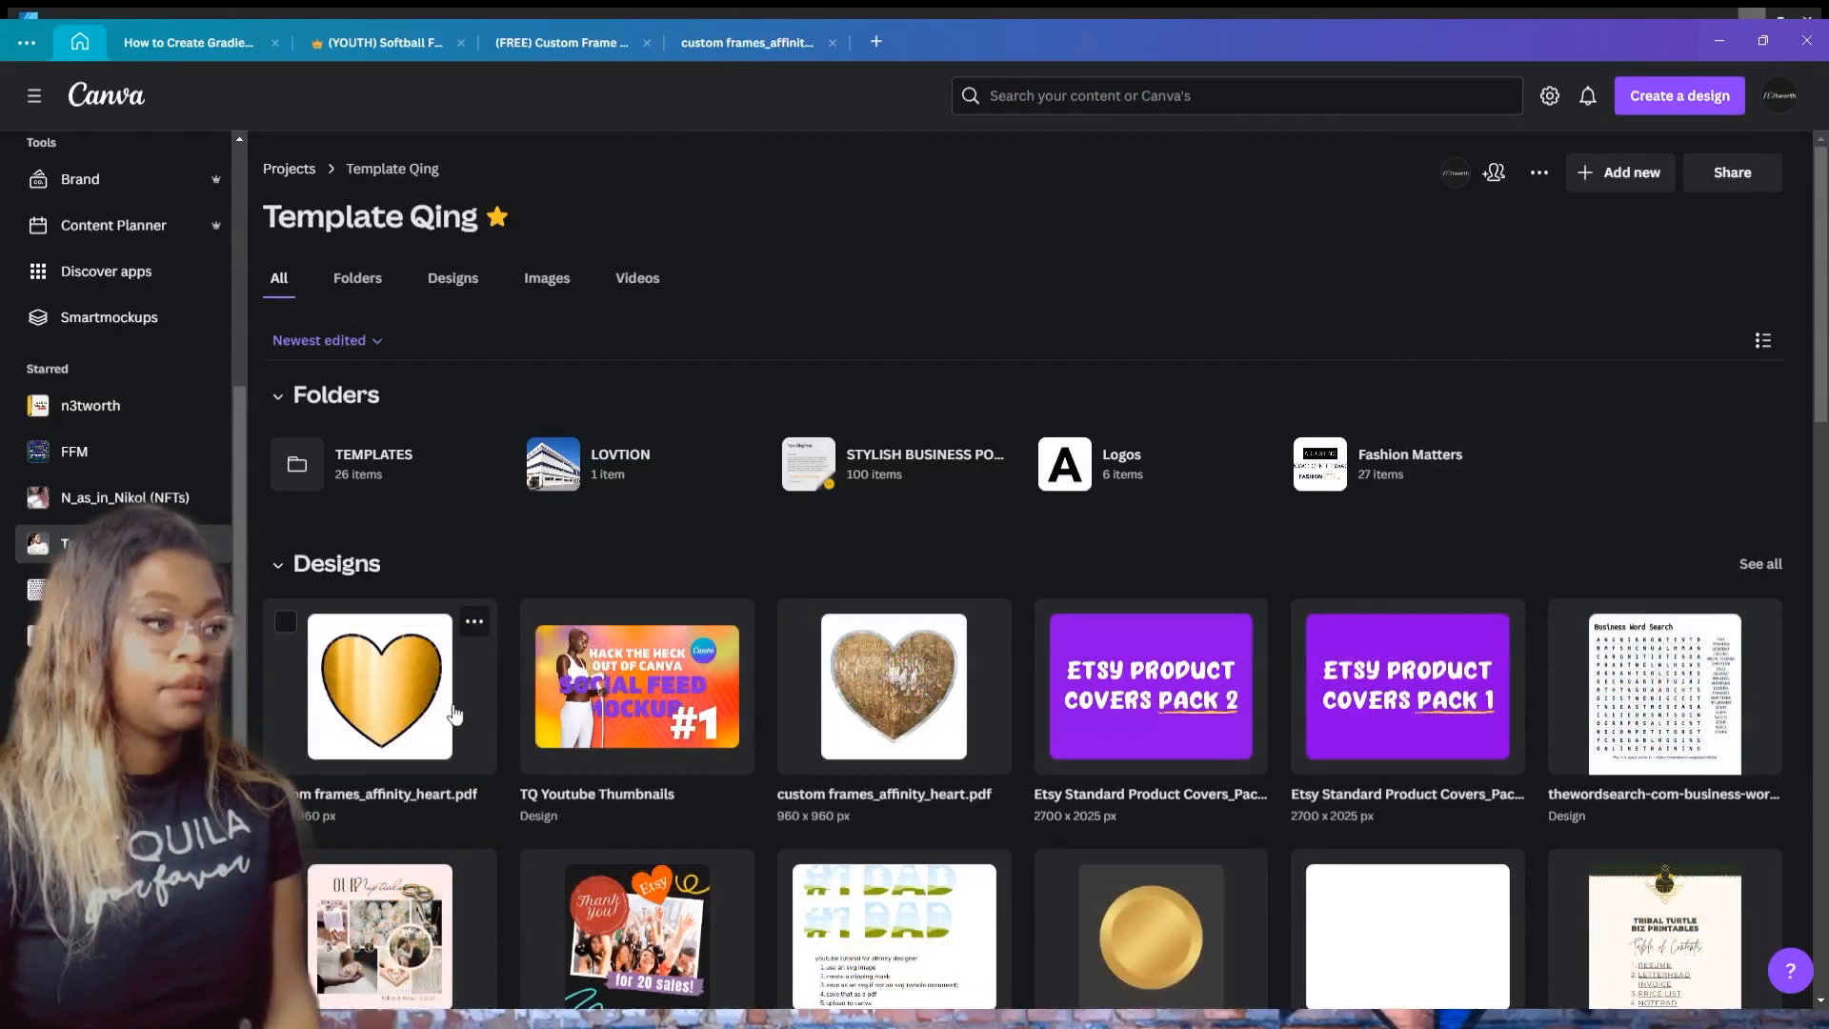
pyautogui.click(405, 693)
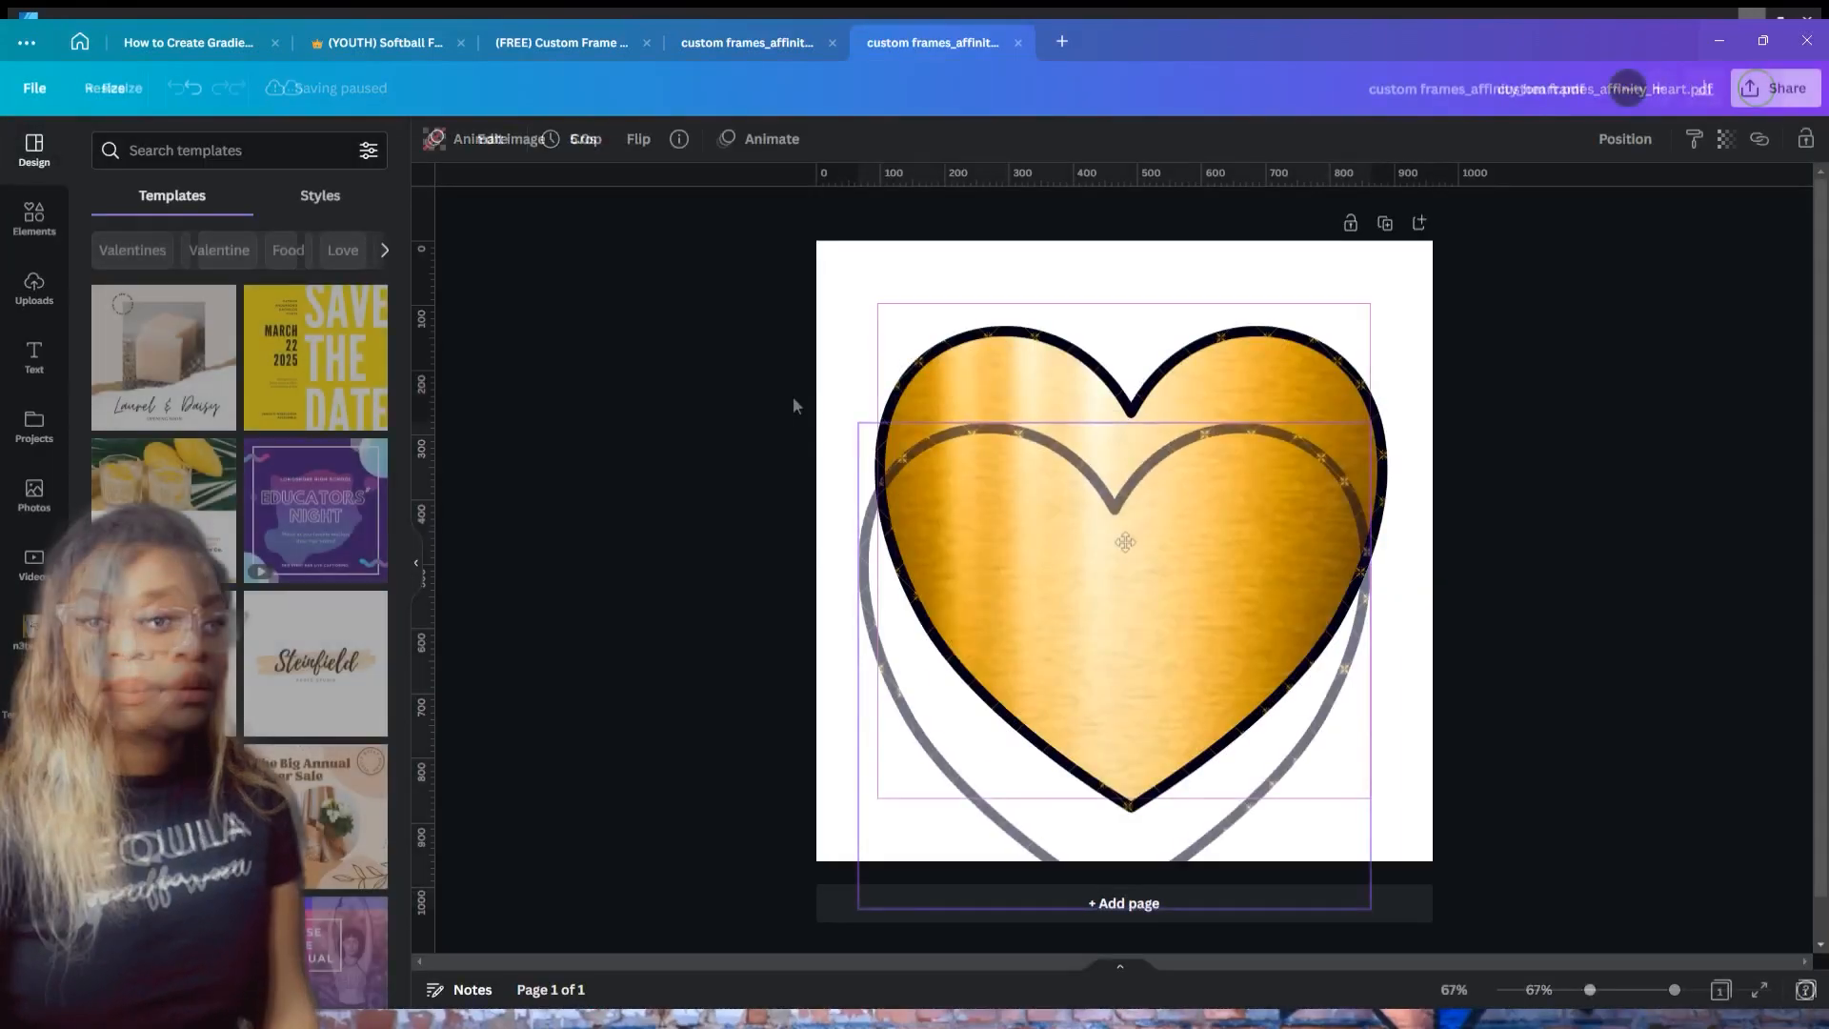
# - Move the heart outline frame up over the gold heart and clear its pattern image
pyautogui.moveTo(1127, 538); pyautogui.dragTo(1130, 381)
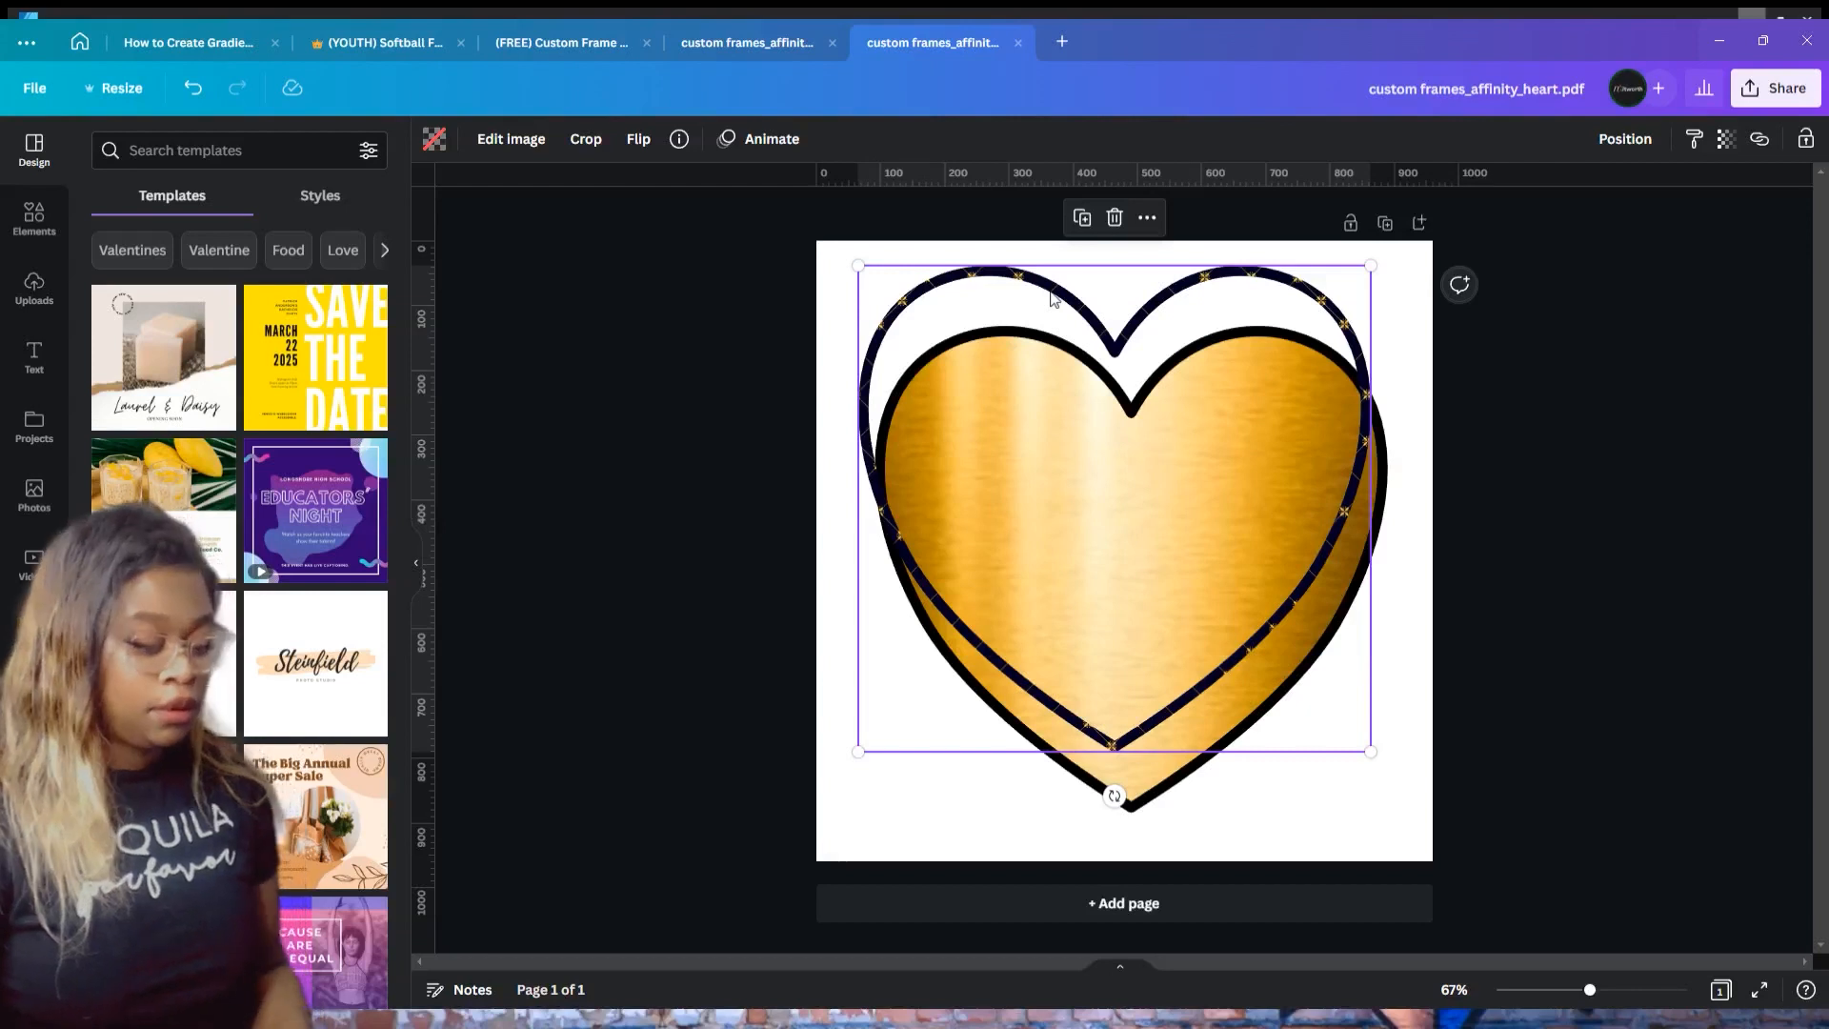
pyautogui.moveTo(1060, 325); pyautogui.dragTo(1125, 363)
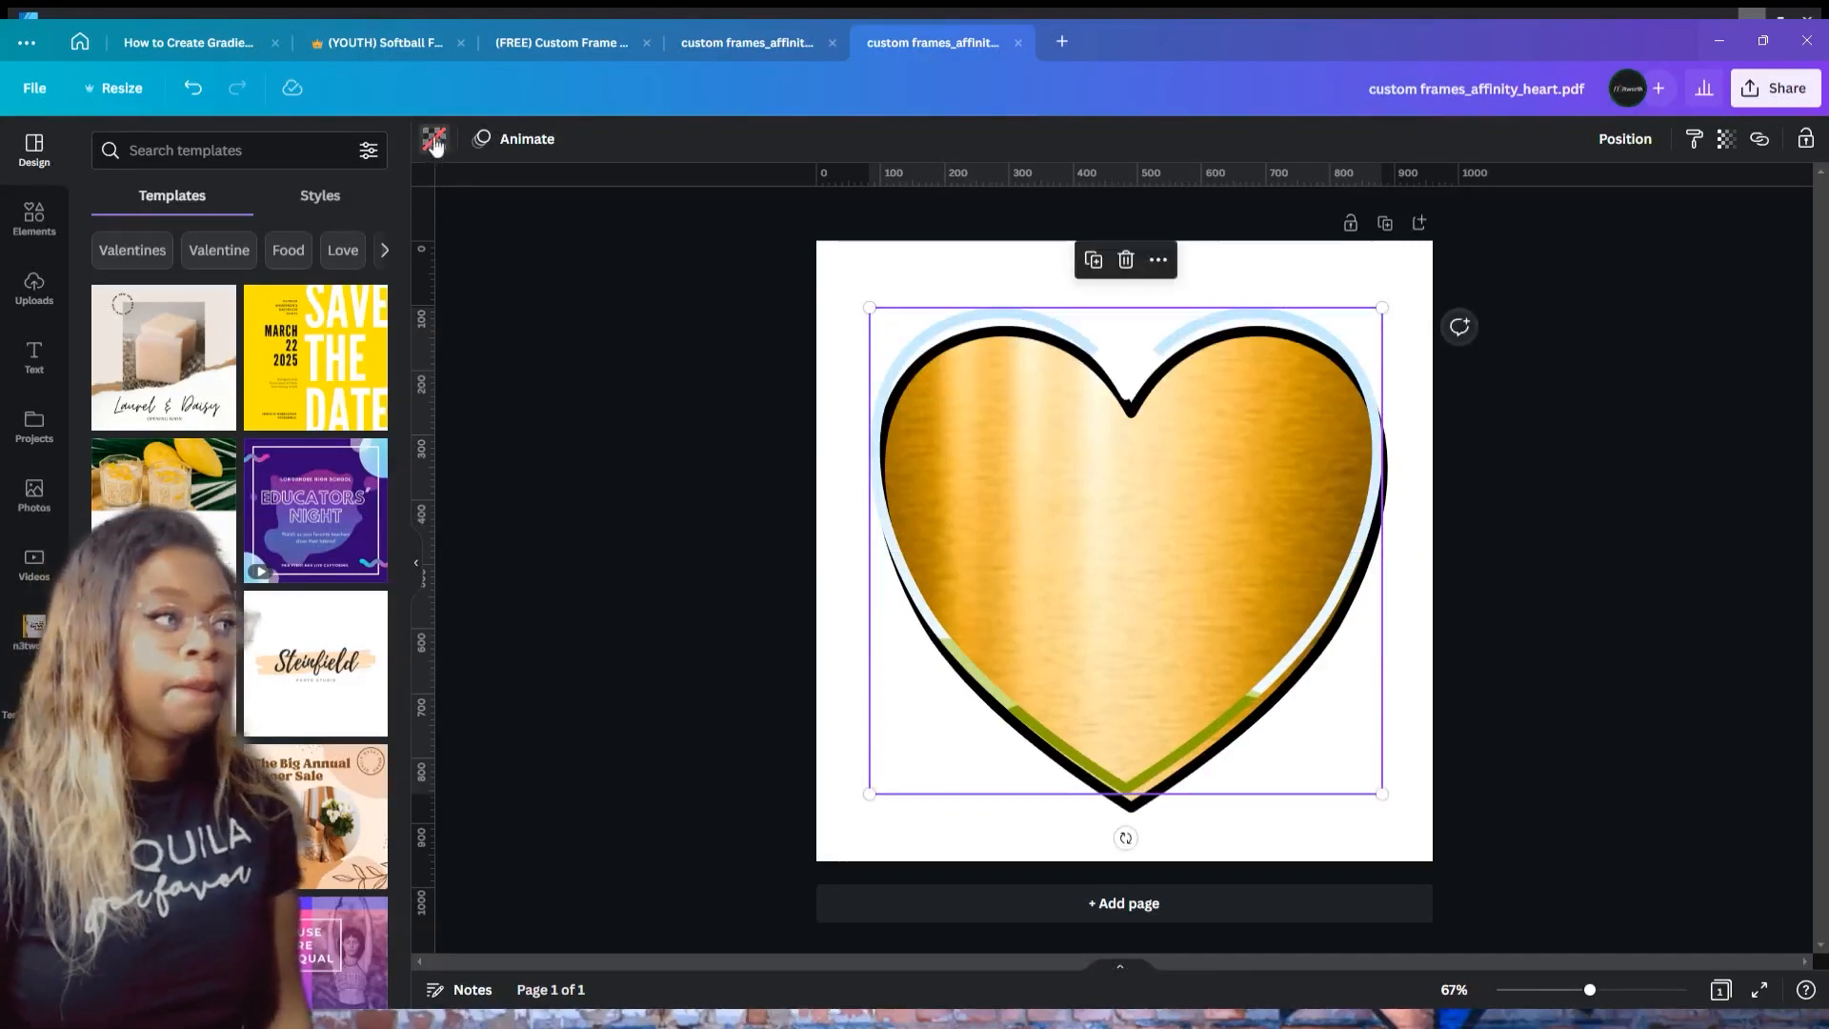
# - Try lavender and light blue on the heart outline, settle on pink and align it over the gold heart
pyautogui.click(435, 141)
pyautogui.click(312, 391)
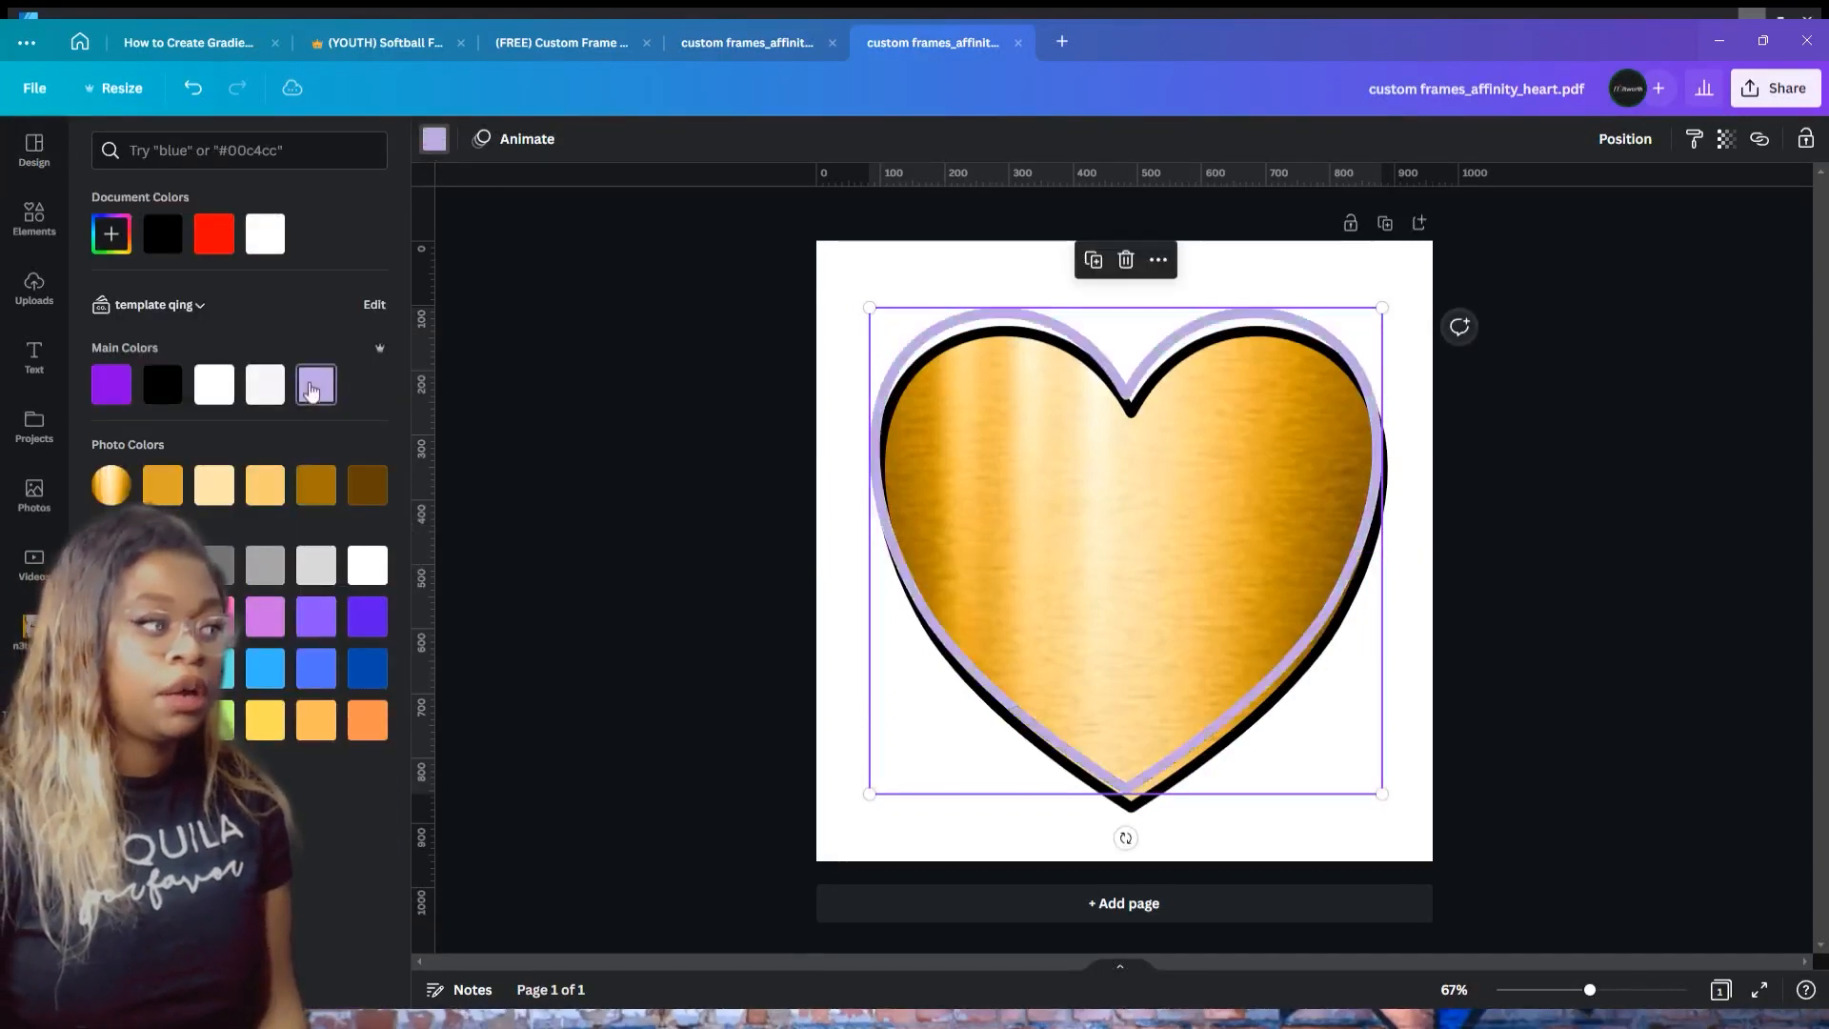
pyautogui.click(257, 671)
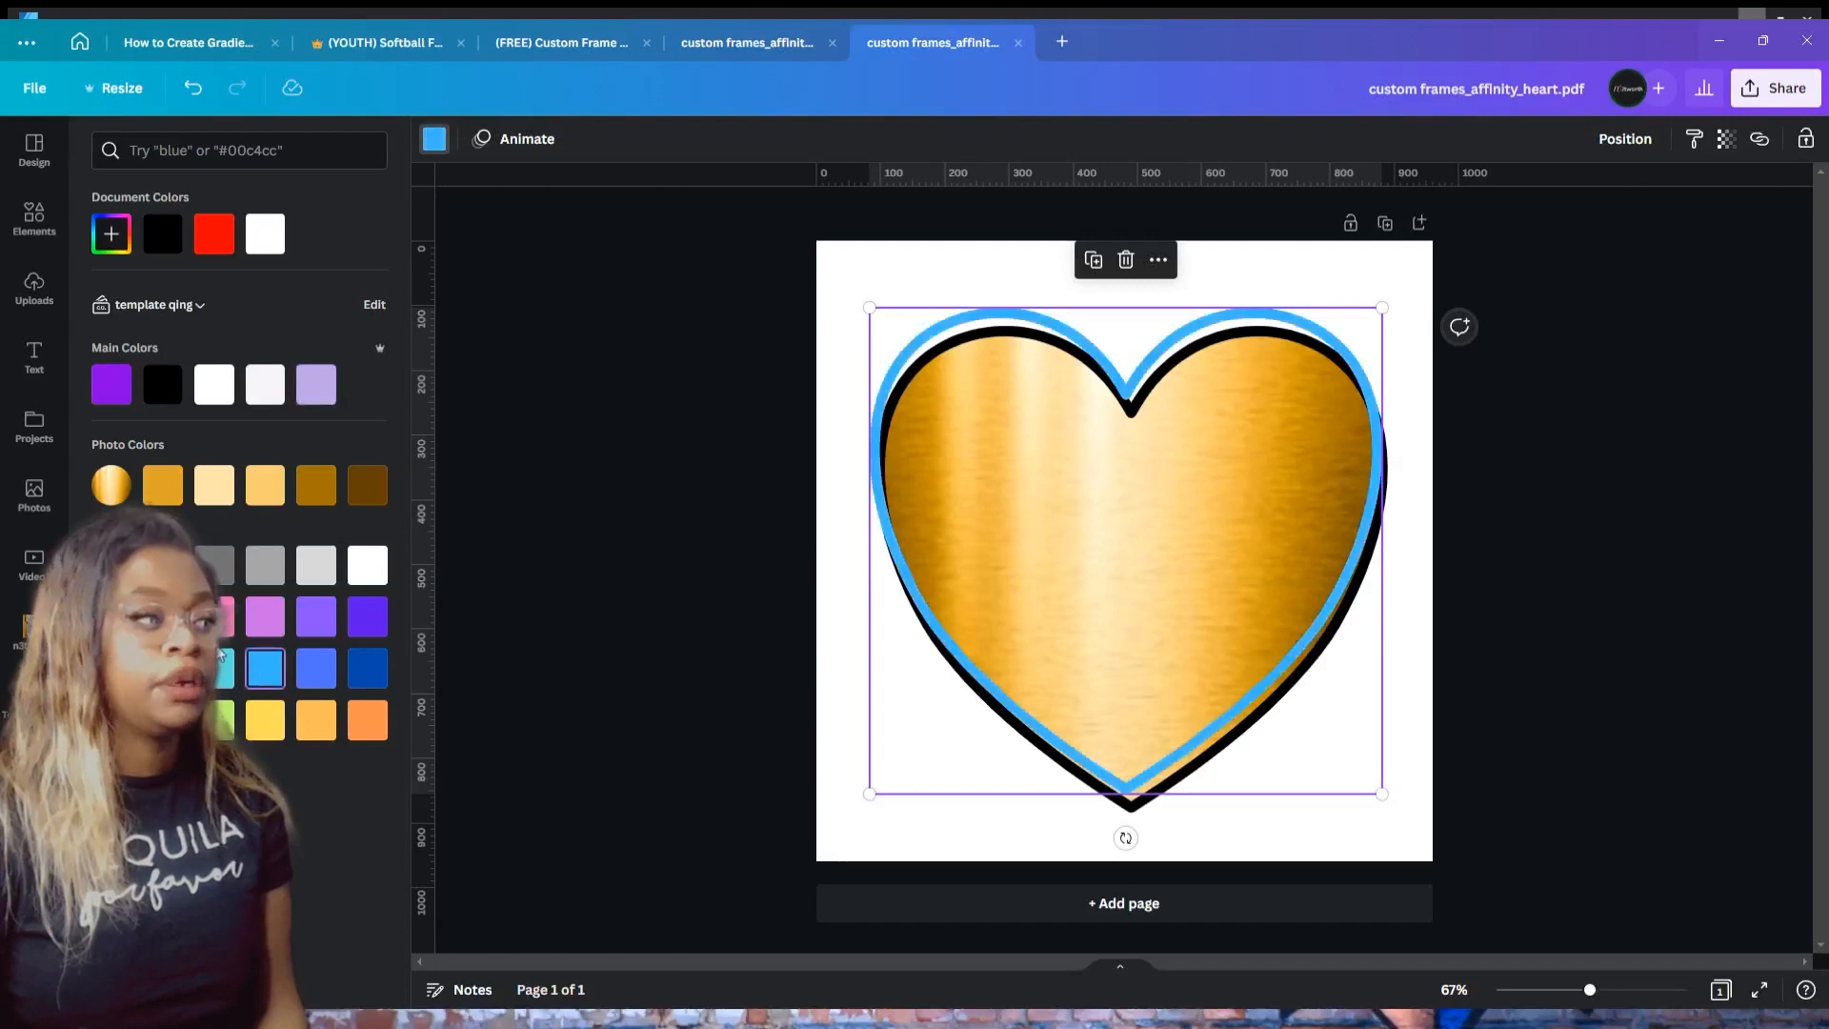
pyautogui.moveTo(1034, 432); pyautogui.dragTo(1038, 450)
# - Fill the heart outline frame with the recently used holographic texture image
pyautogui.click(34, 219)
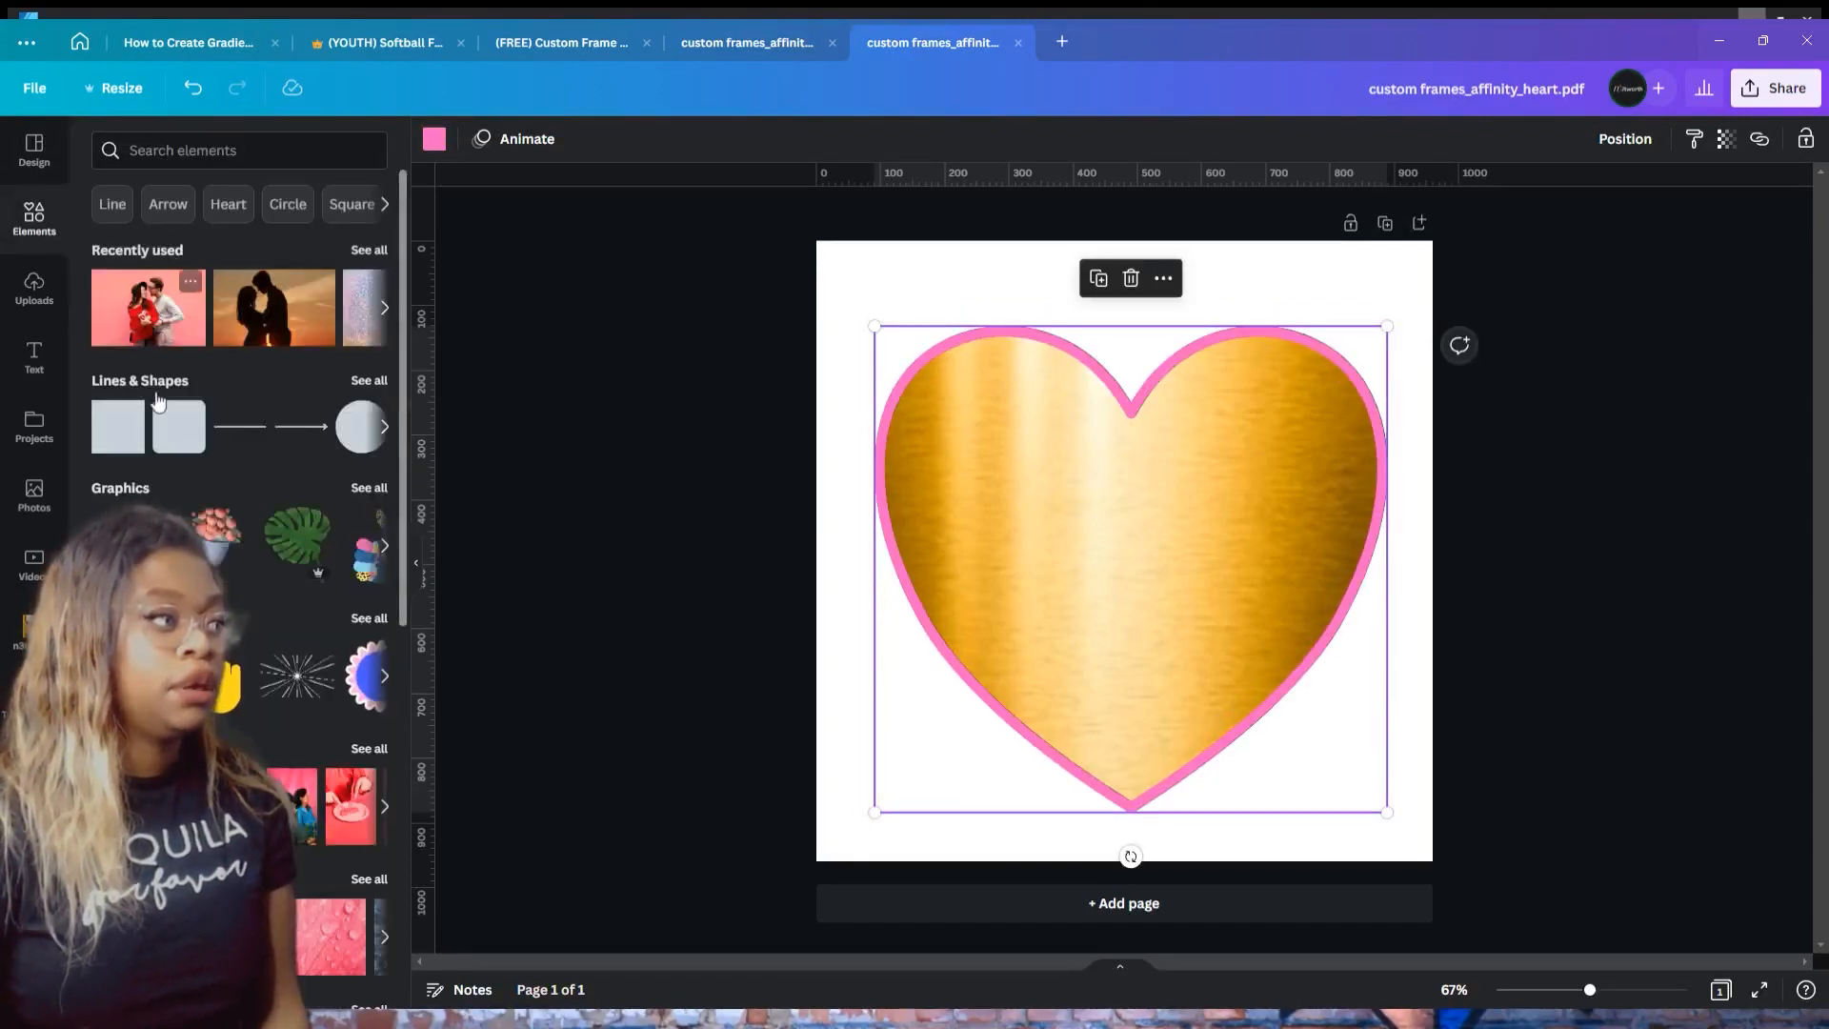
pyautogui.moveTo(365, 306); pyautogui.dragTo(956, 341)
# - Arrange the black-bordered gold heart in front of the holographic outline and recolour its border light purple
pyautogui.click(1624, 138)
pyautogui.click(1565, 233)
pyautogui.moveTo(1276, 367); pyautogui.dragTo(1311, 345)
pyautogui.click(434, 140)
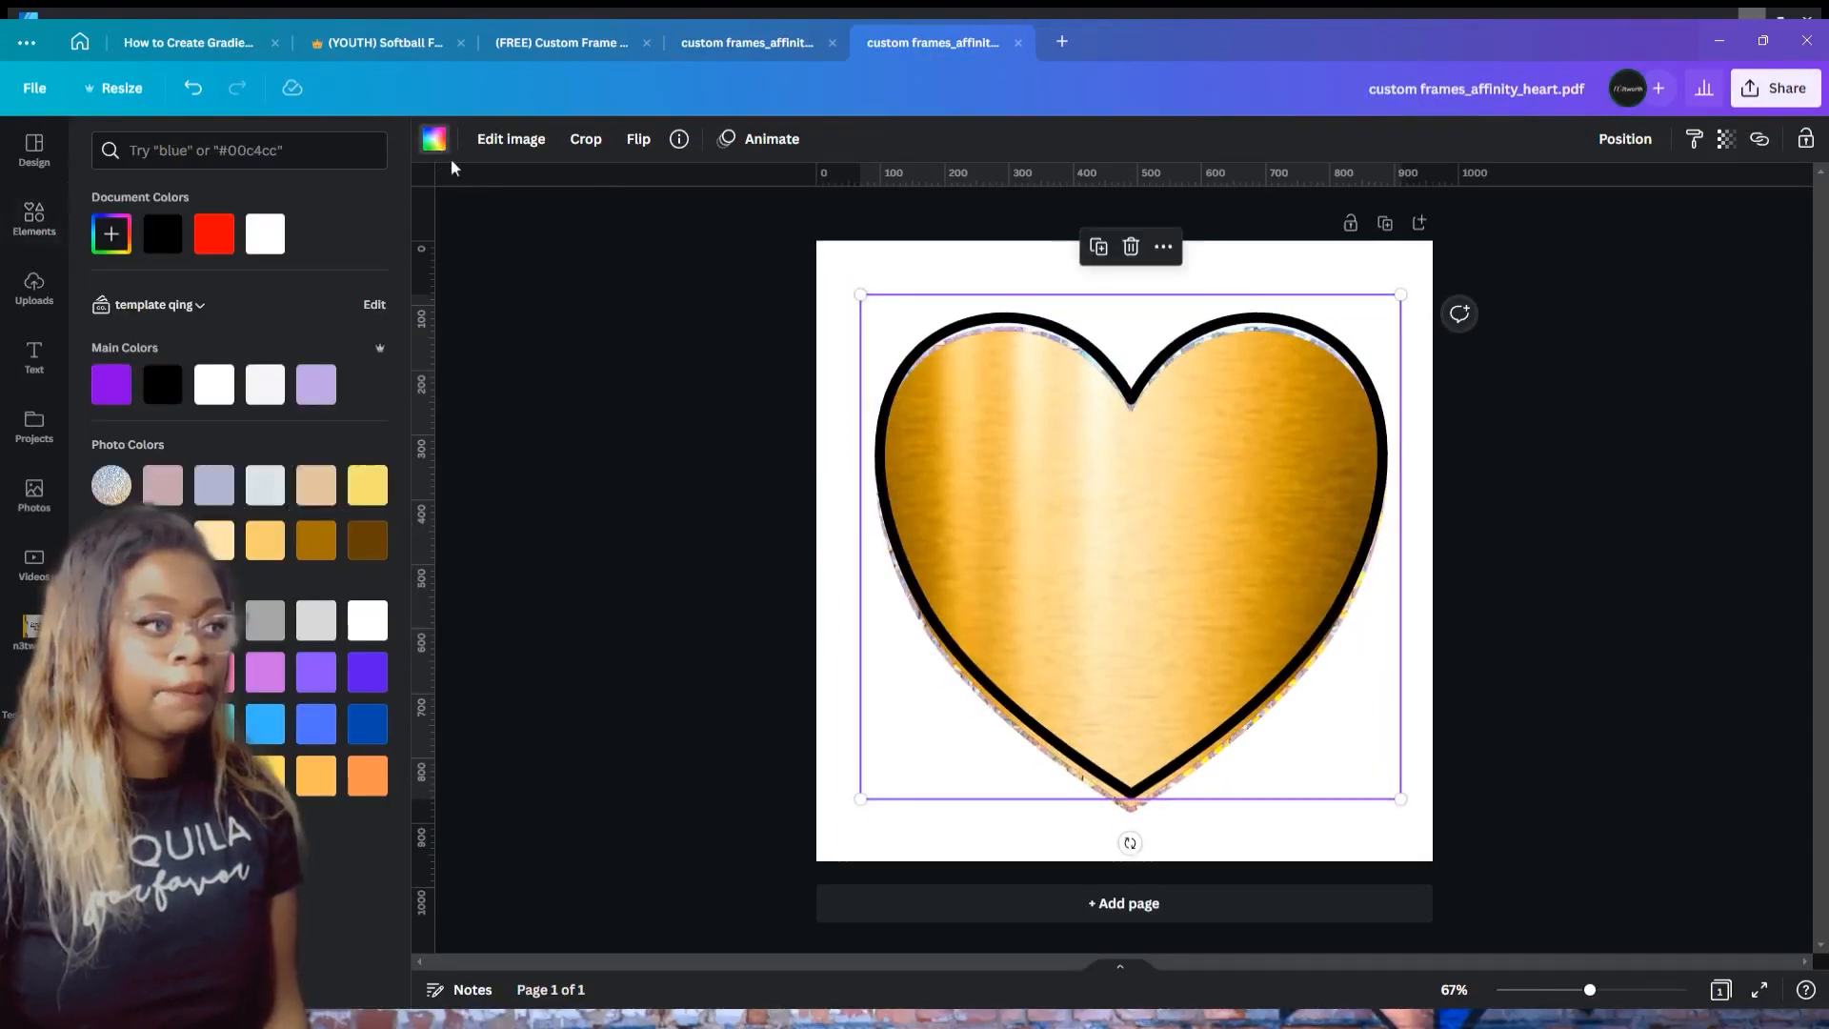
pyautogui.click(317, 676)
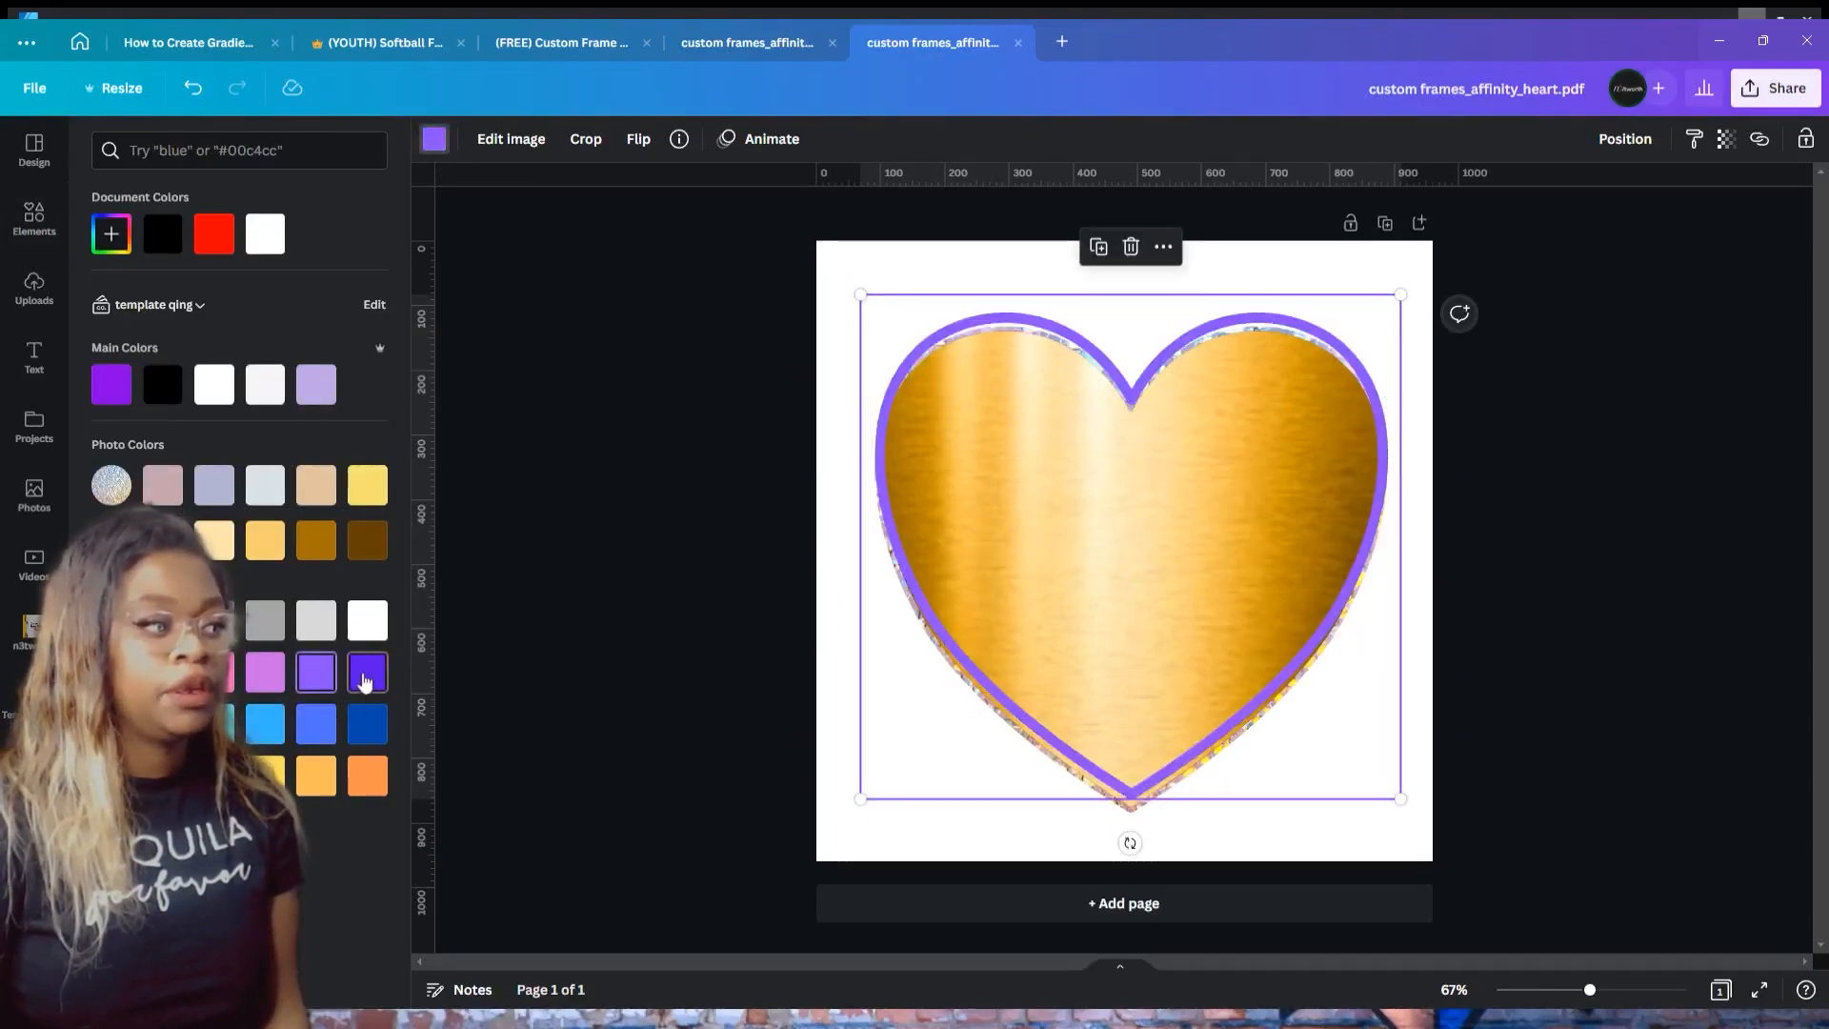
# - Delete the heart's coloured border, clear the gold texture from the heart frame and align the empty frame over the holographic outline
pyautogui.click(367, 678)
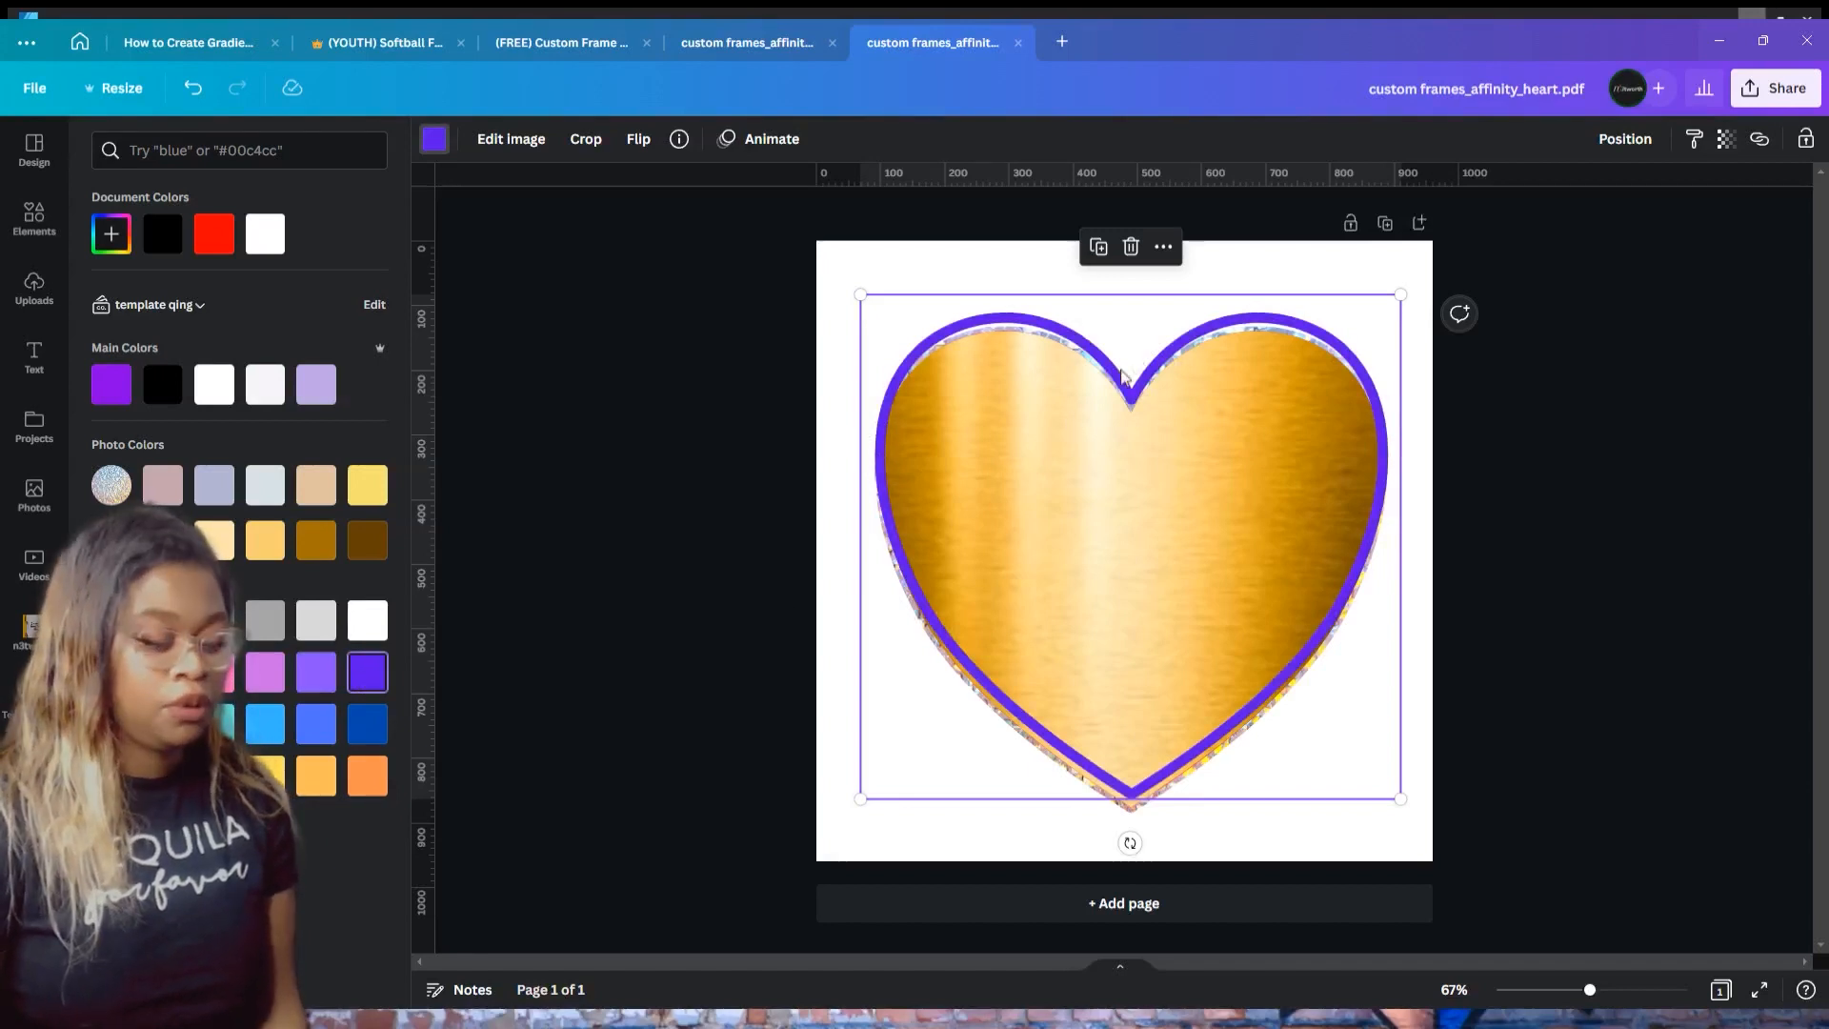
pyautogui.press('Delete')
pyautogui.click(1165, 519)
pyautogui.moveTo(1179, 548); pyautogui.dragTo(1251, 599)
pyautogui.press('Delete')
pyautogui.moveTo(983, 406); pyautogui.dragTo(1222, 290)
pyautogui.press('Delete')
pyautogui.moveTo(1206, 588); pyautogui.dragTo(1189, 501)
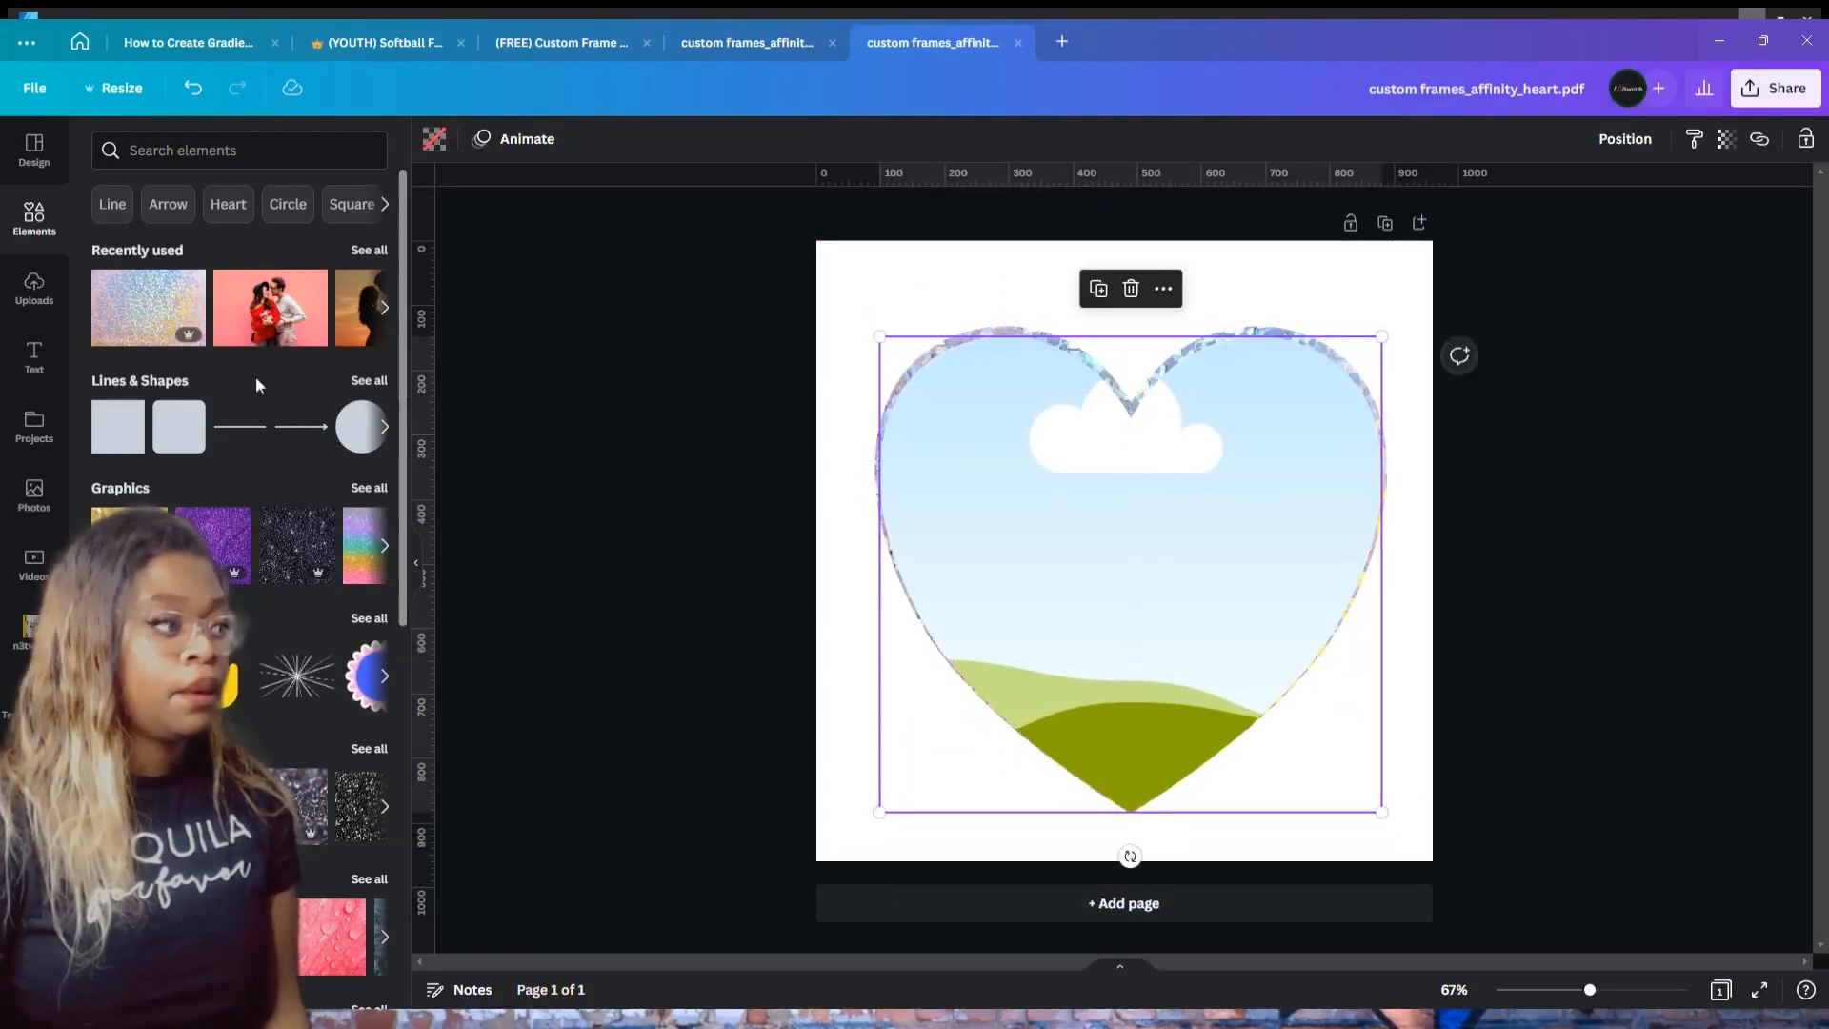
# - Fill the heart frame with the recently used couple photo and align it to the middle with the holographic outline
pyautogui.moveTo(271, 307); pyautogui.dragTo(981, 459)
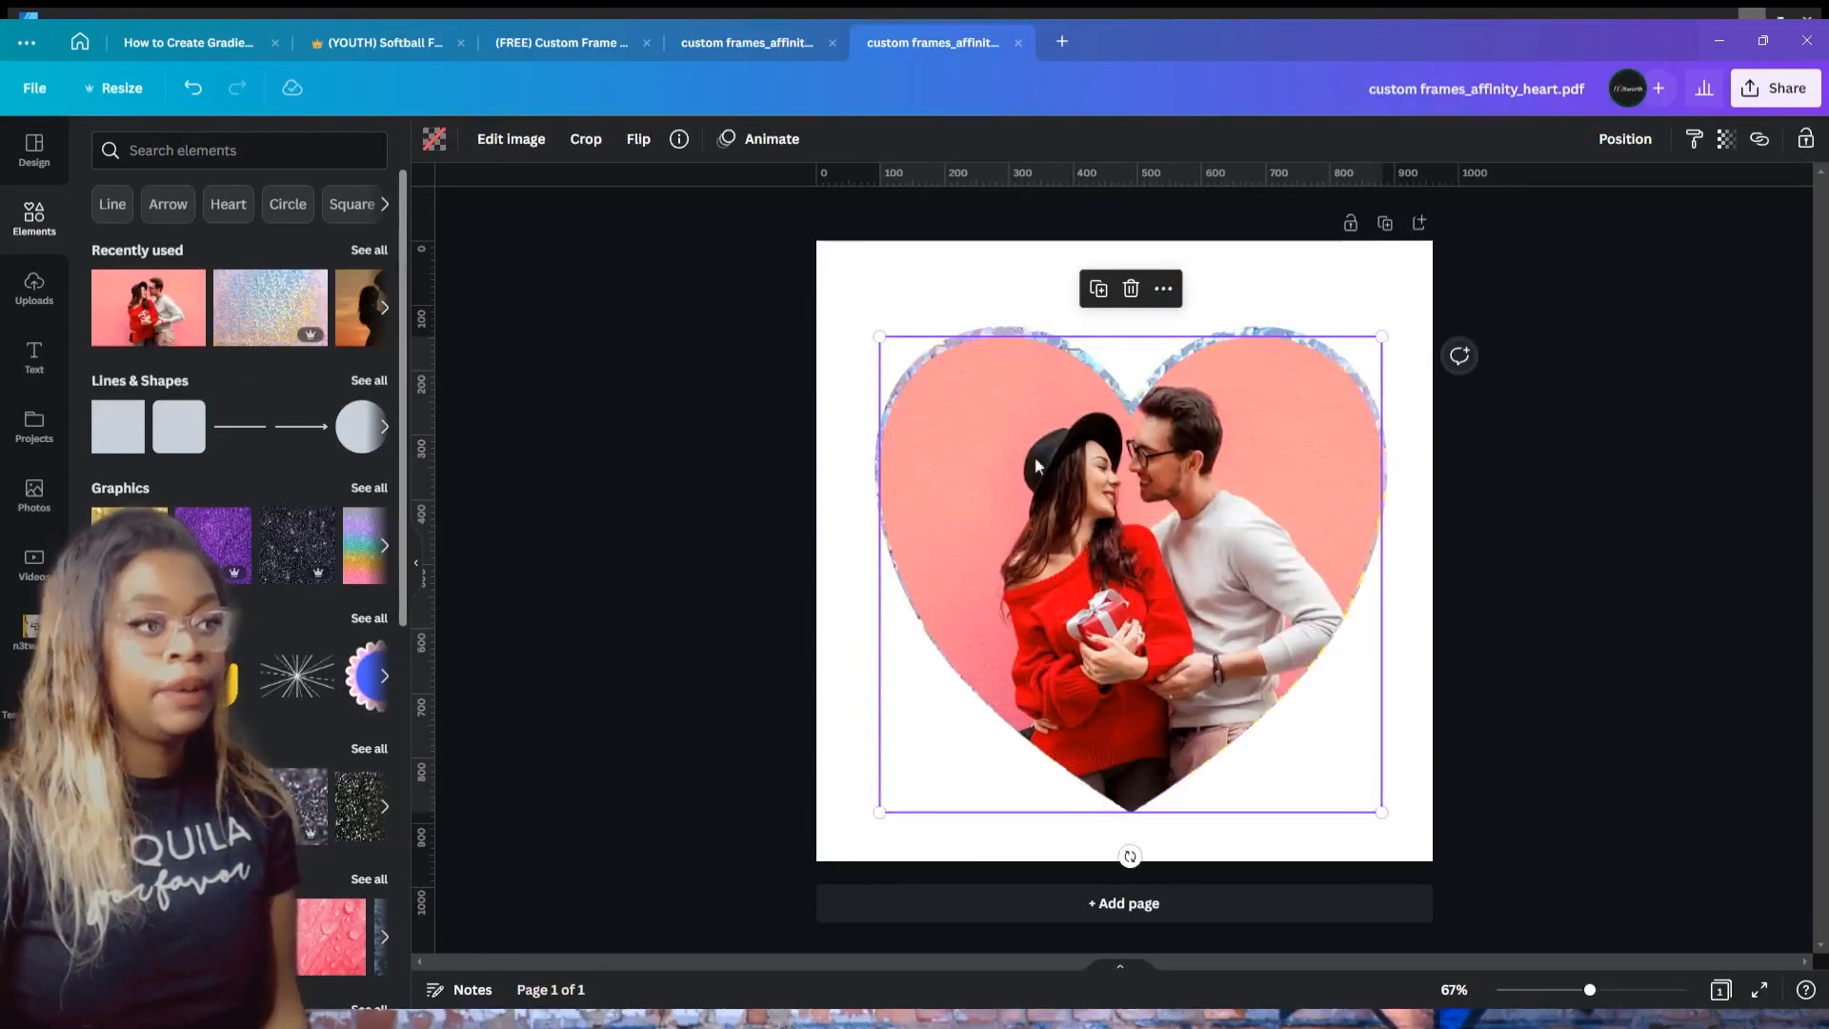
pyautogui.click(1588, 588)
pyautogui.moveTo(1656, 545); pyautogui.dragTo(1334, 476)
pyautogui.click(1656, 138)
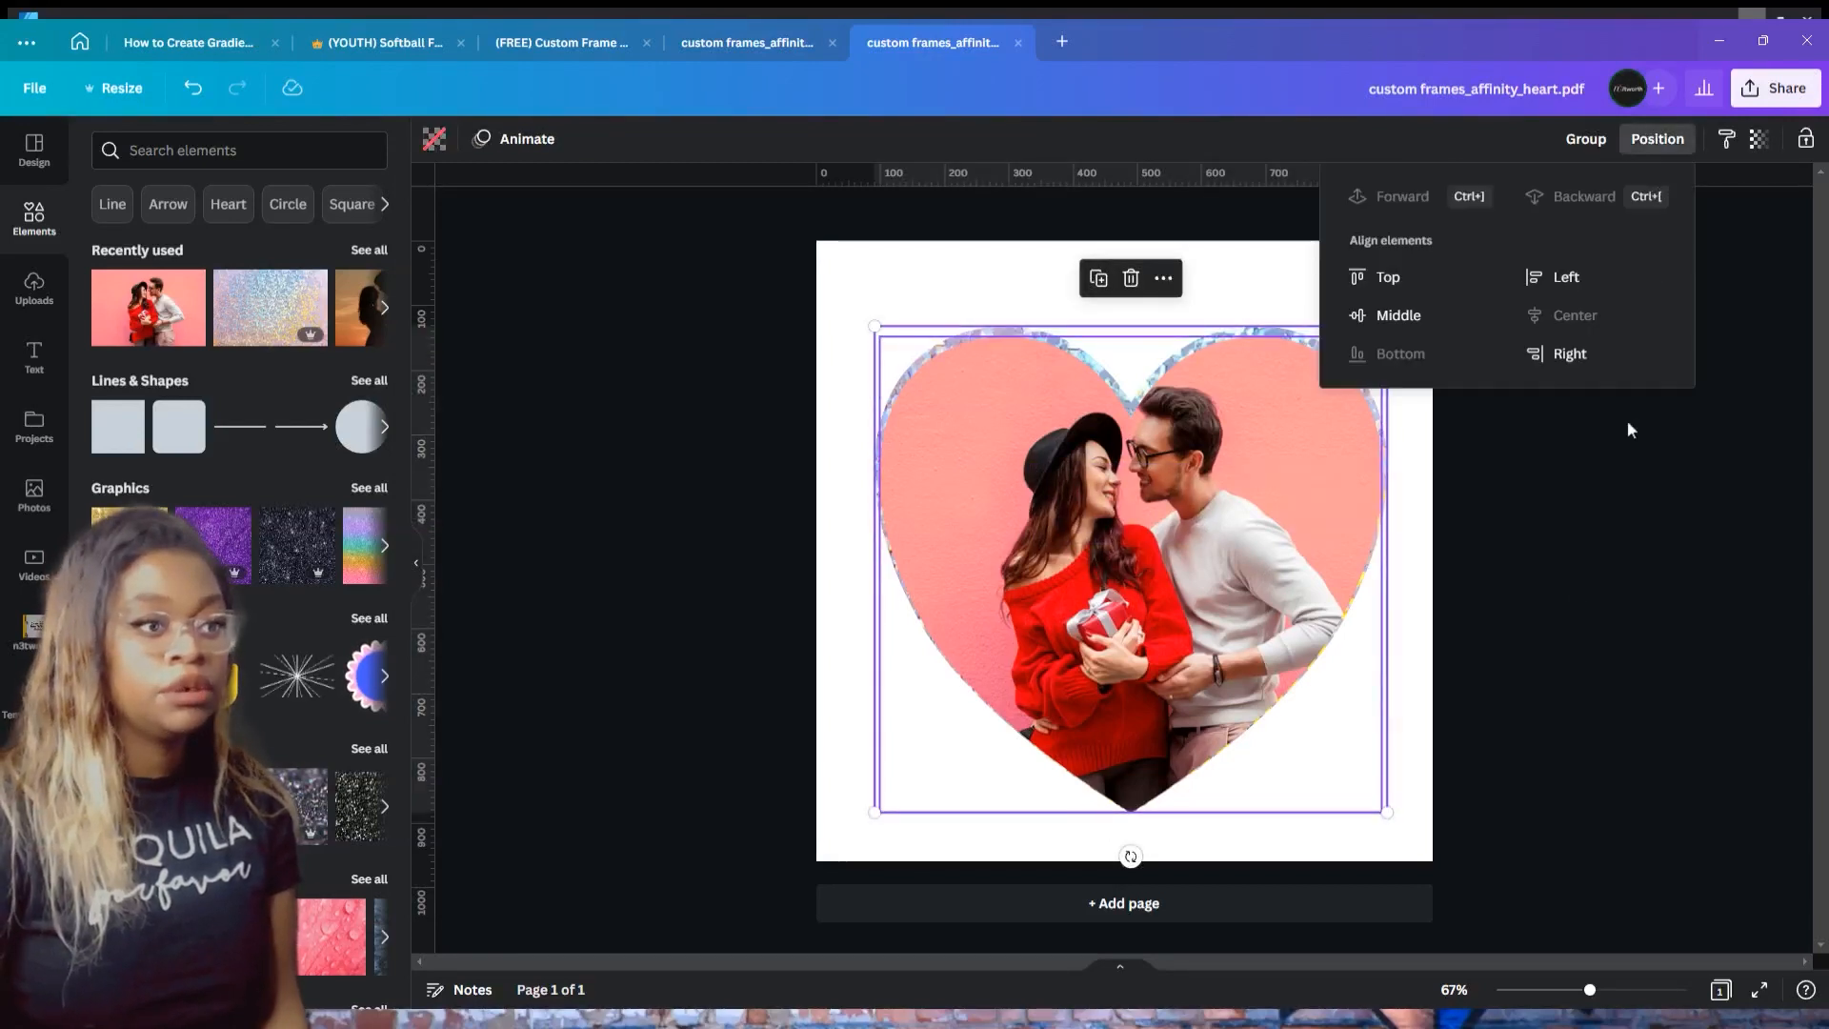
pyautogui.click(1400, 314)
pyautogui.click(1619, 465)
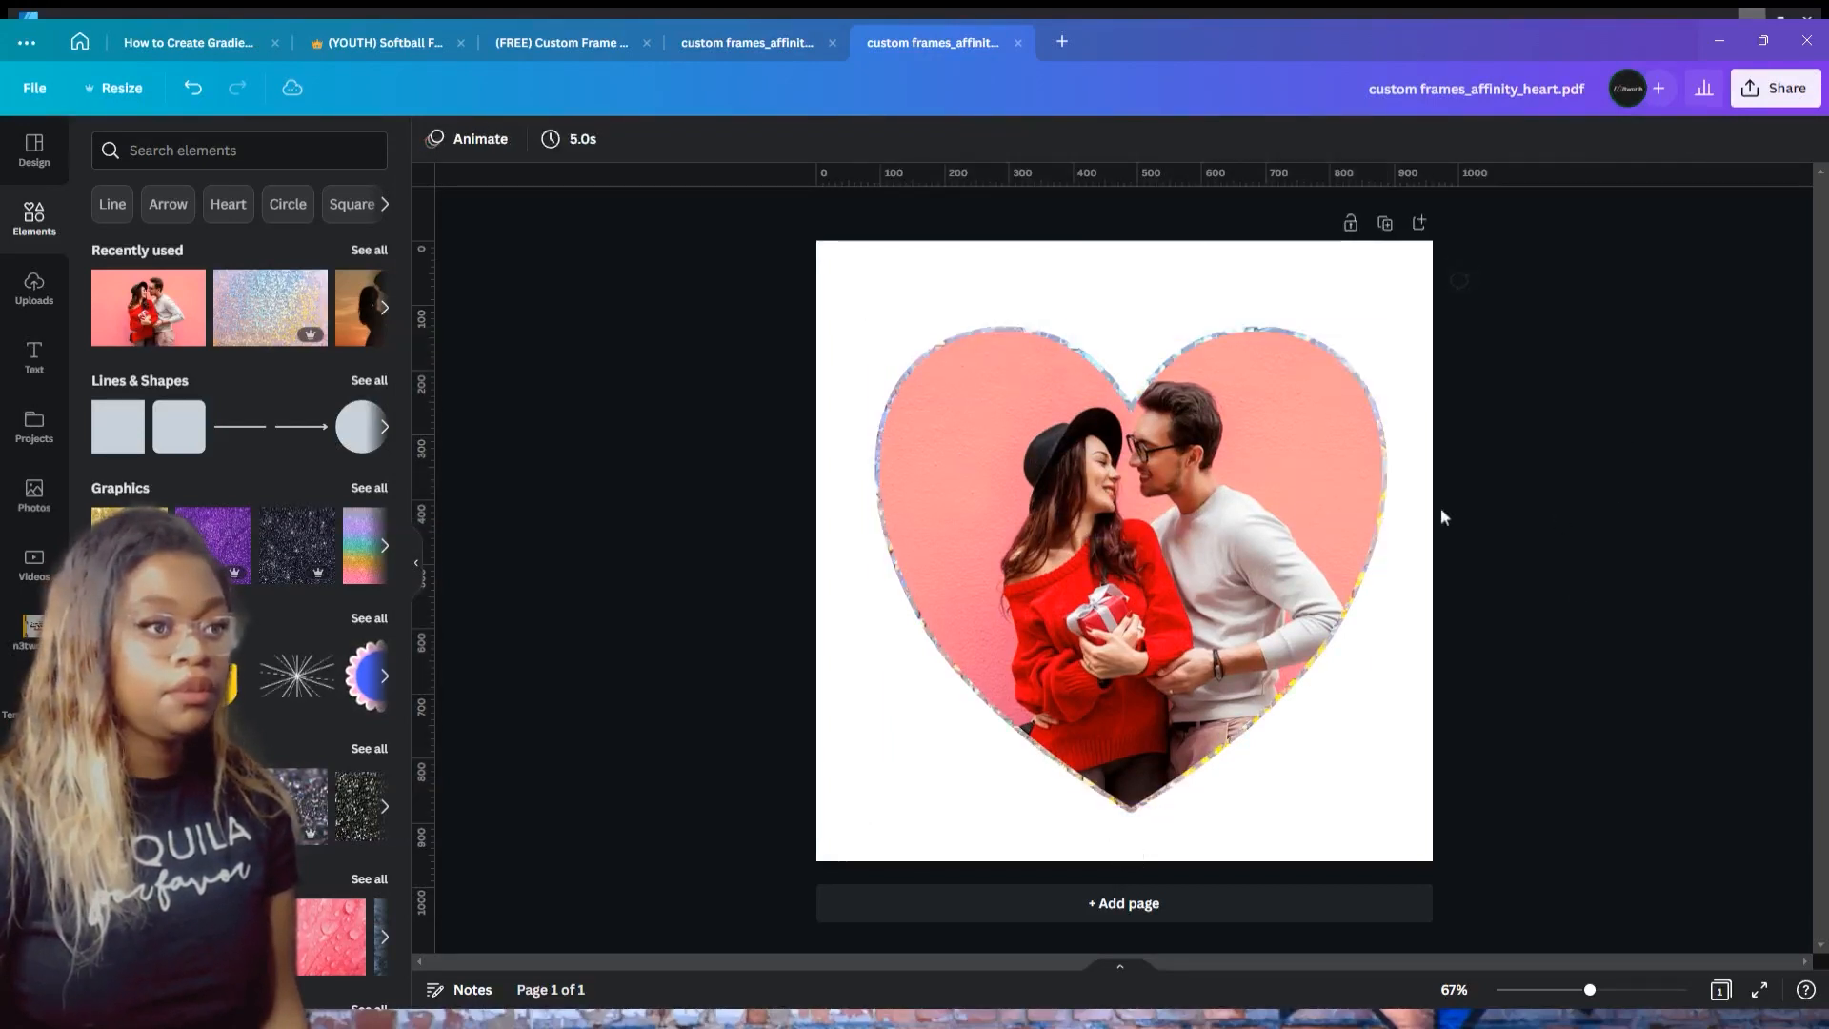
# - Send the couple photo heart frame backward behind the holographic outline
pyautogui.click(1341, 476)
pyautogui.click(1621, 145)
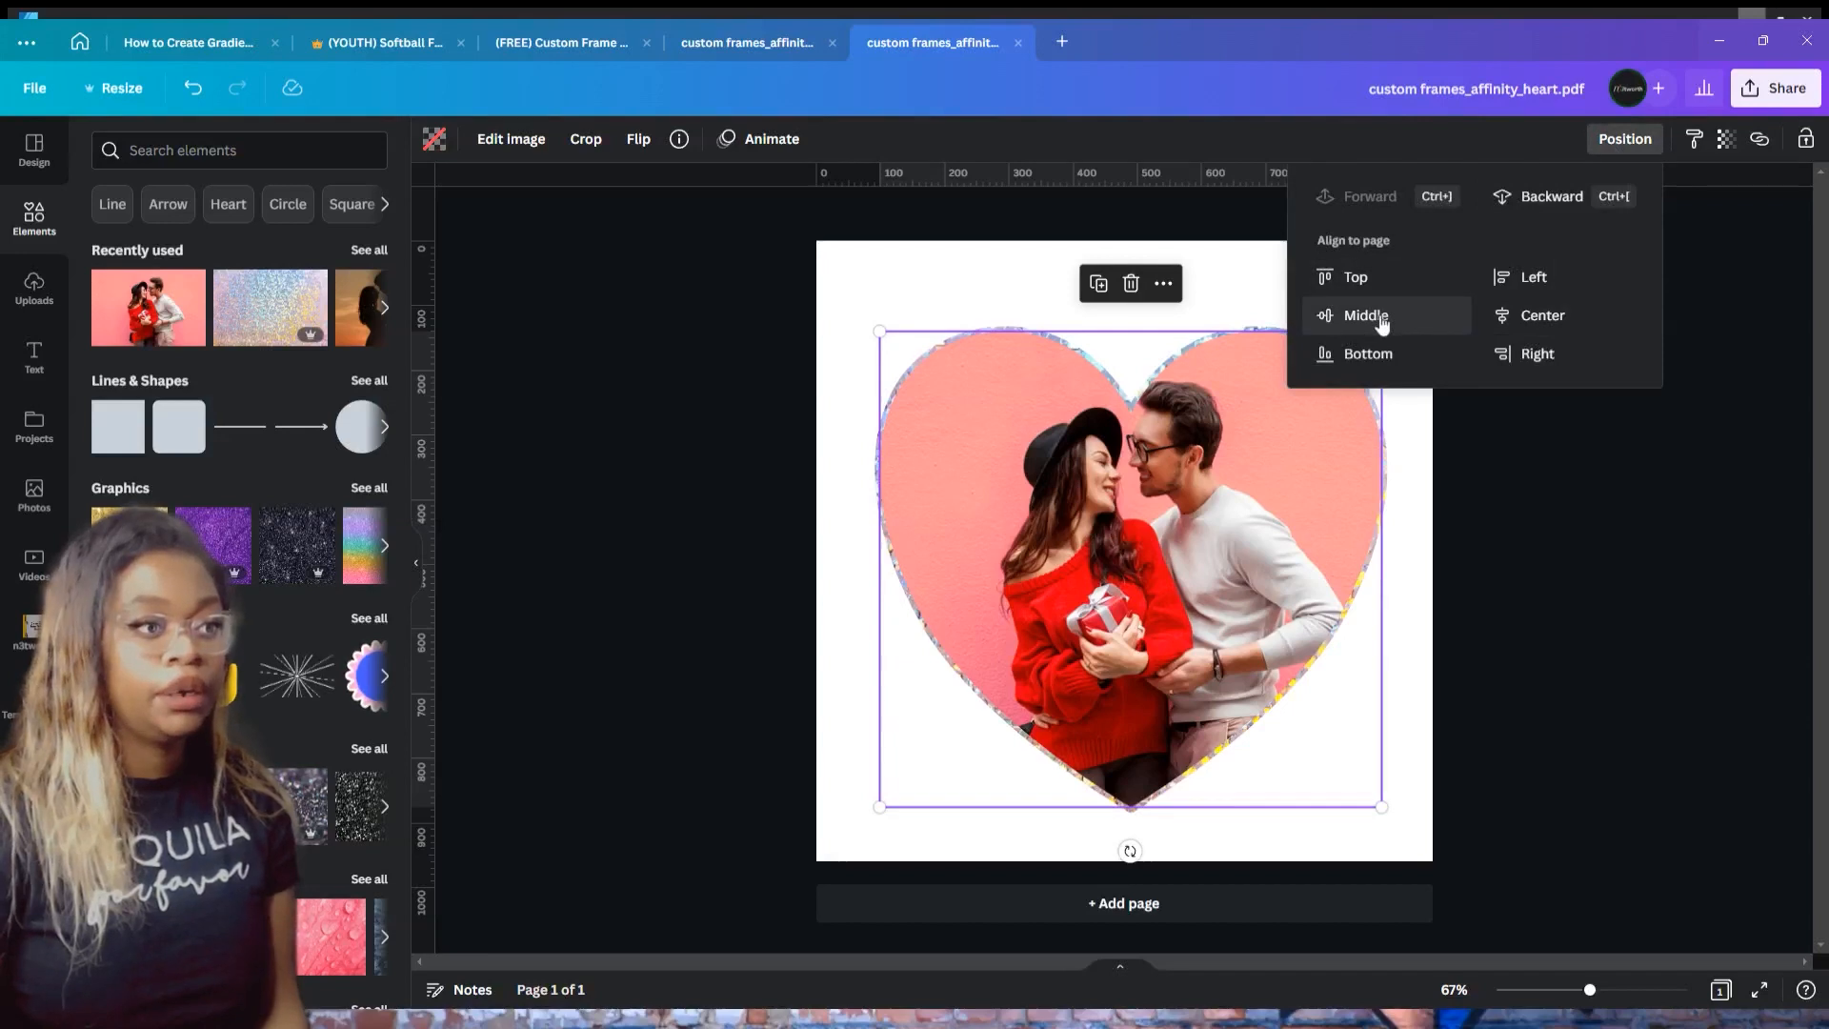
pyautogui.click(1553, 196)
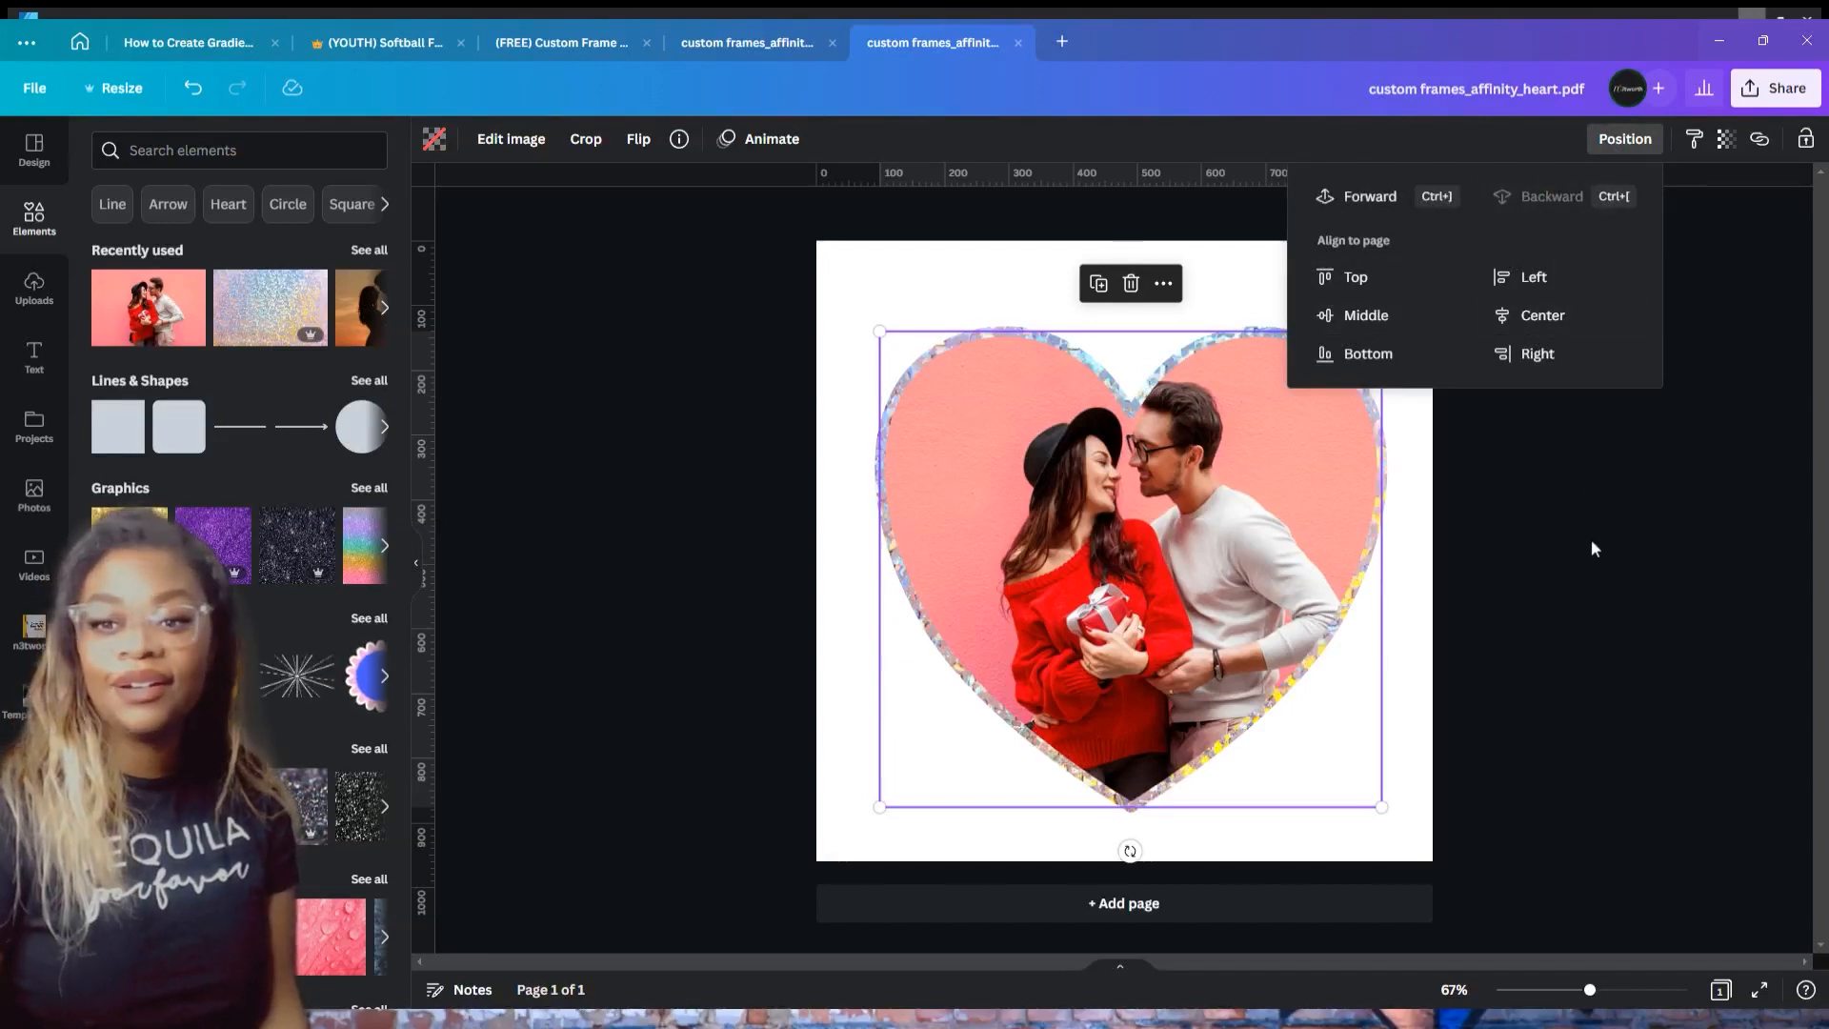
# - Clear everything from the page and search the element graphics for "unicorn"
pyautogui.hotkey('ctrl', 'a')
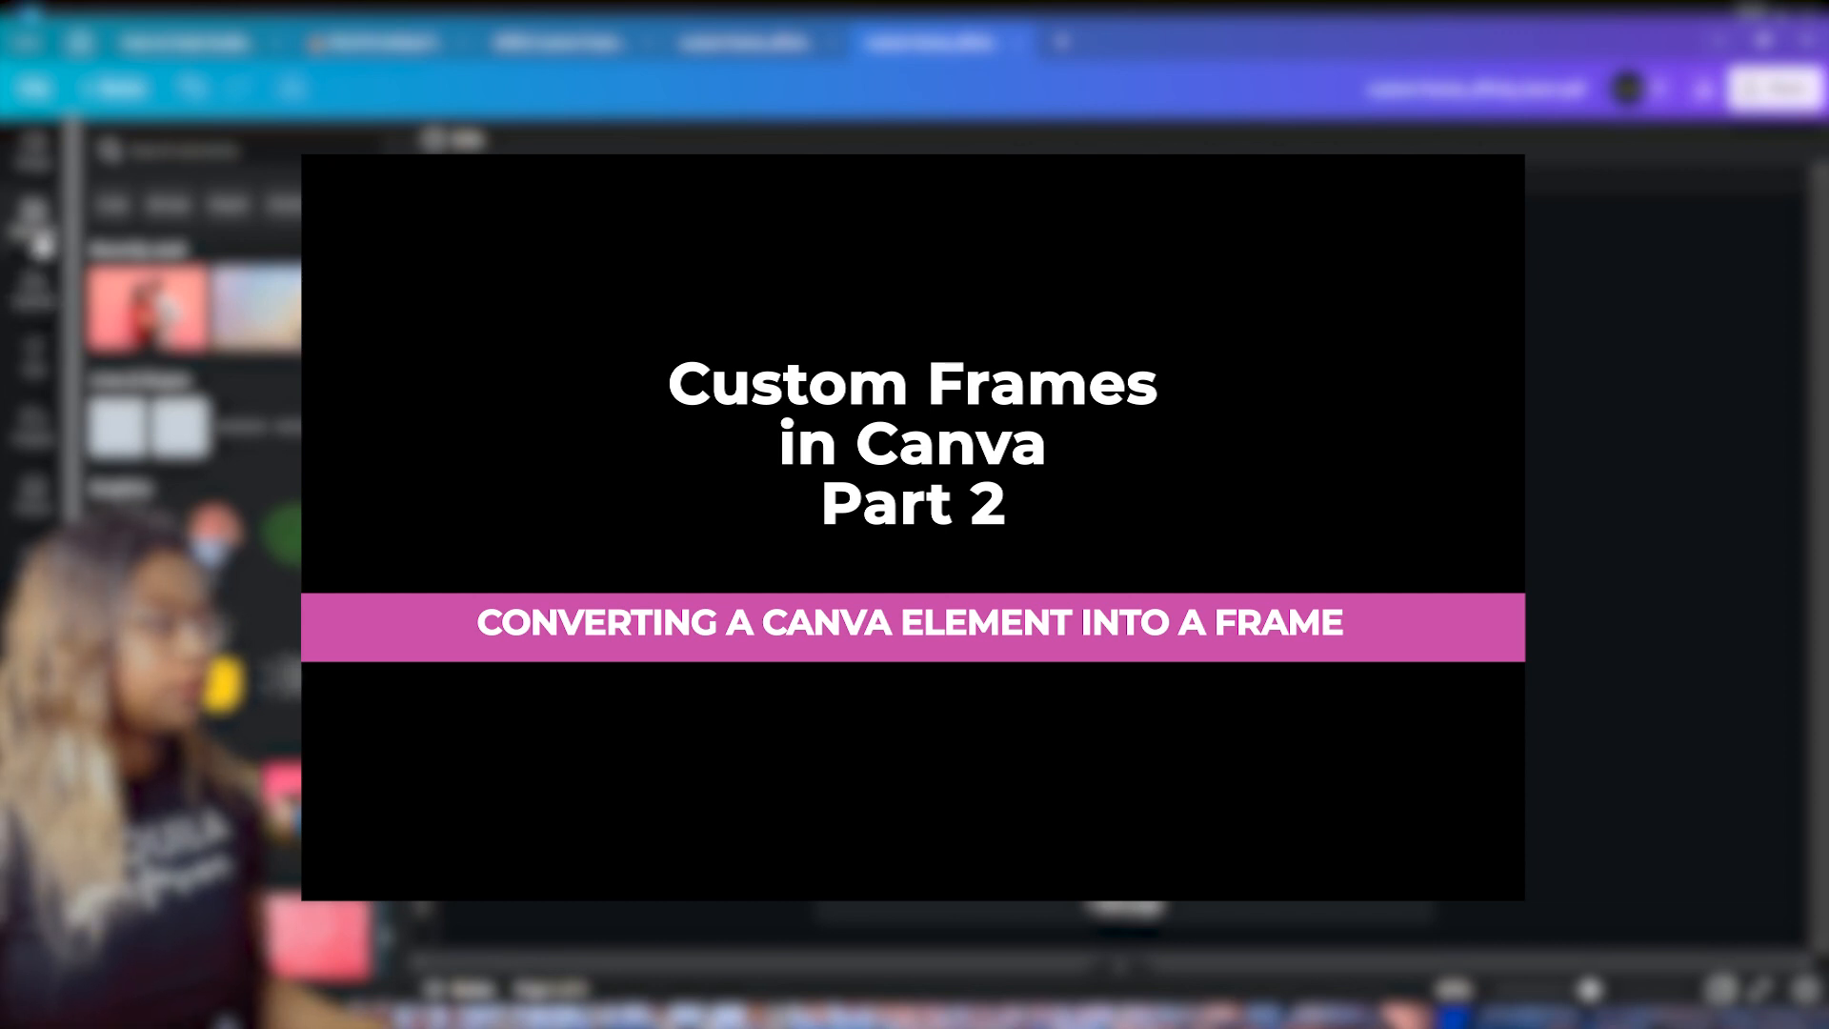
pyautogui.scroll(-3, 193, 481)
pyautogui.scroll(1, 193, 484)
pyautogui.scroll(2, 194, 486)
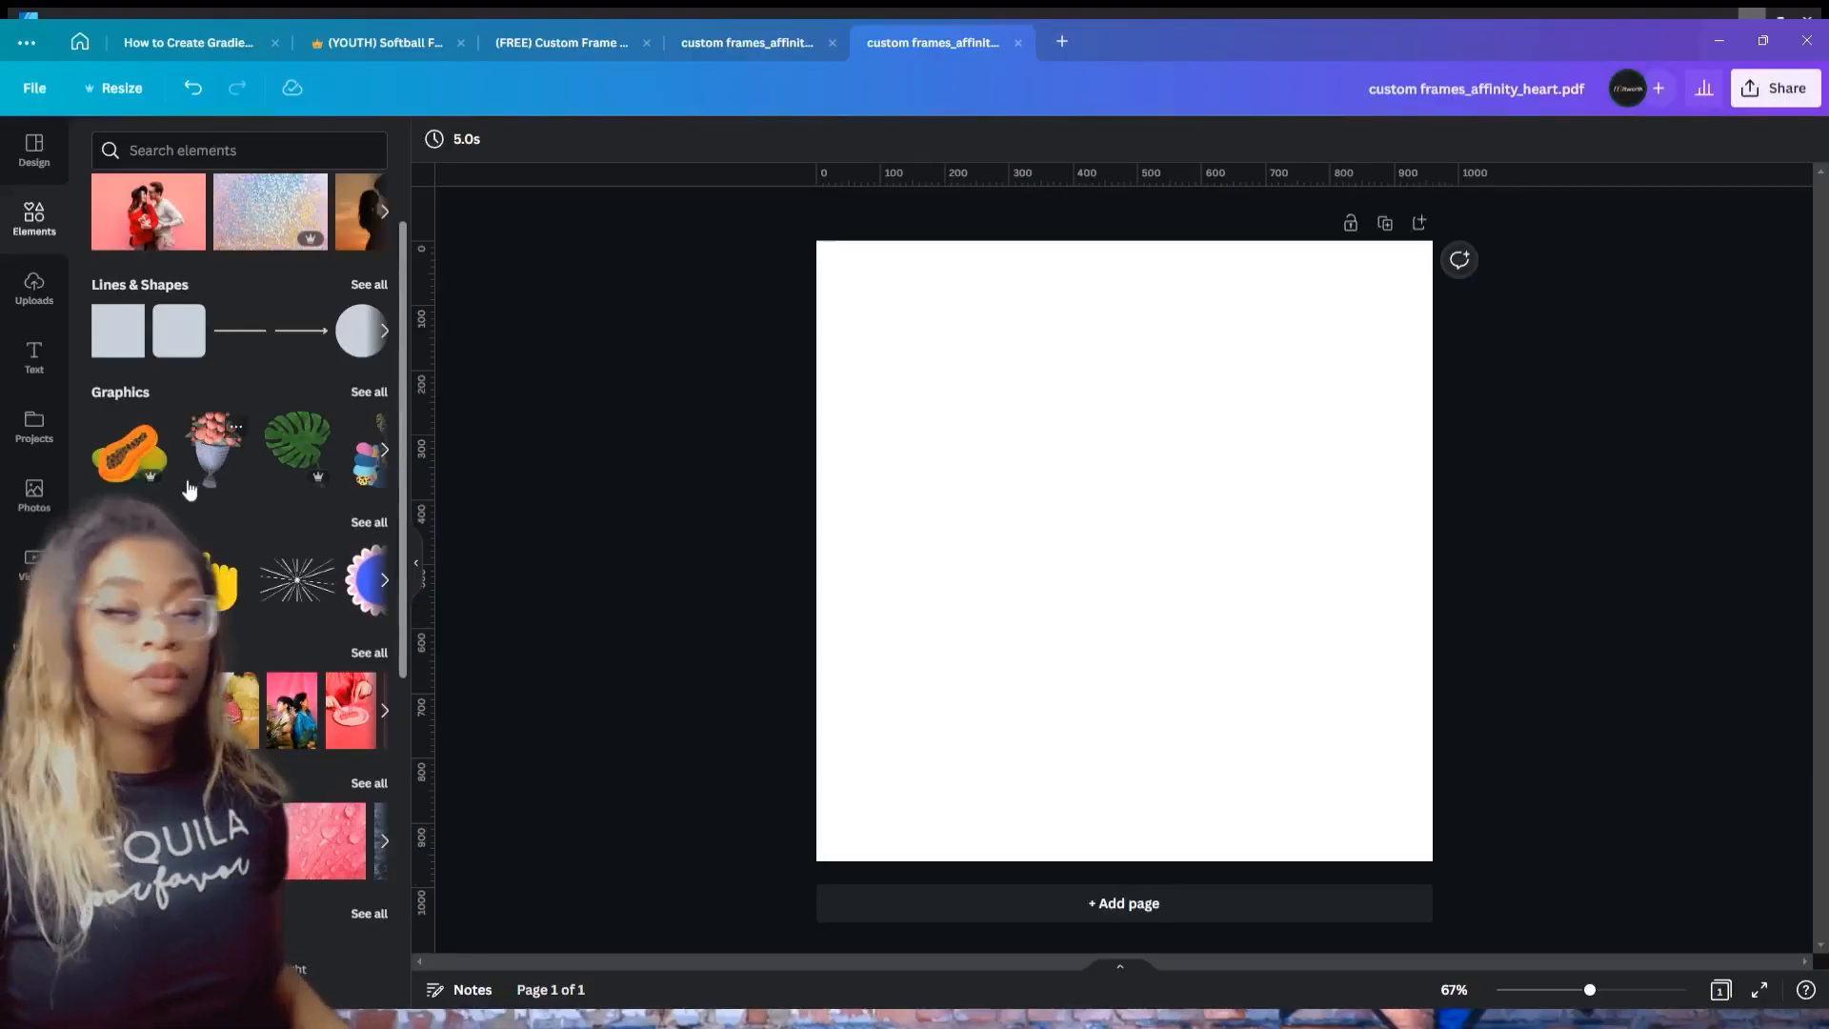
pyautogui.click(167, 151)
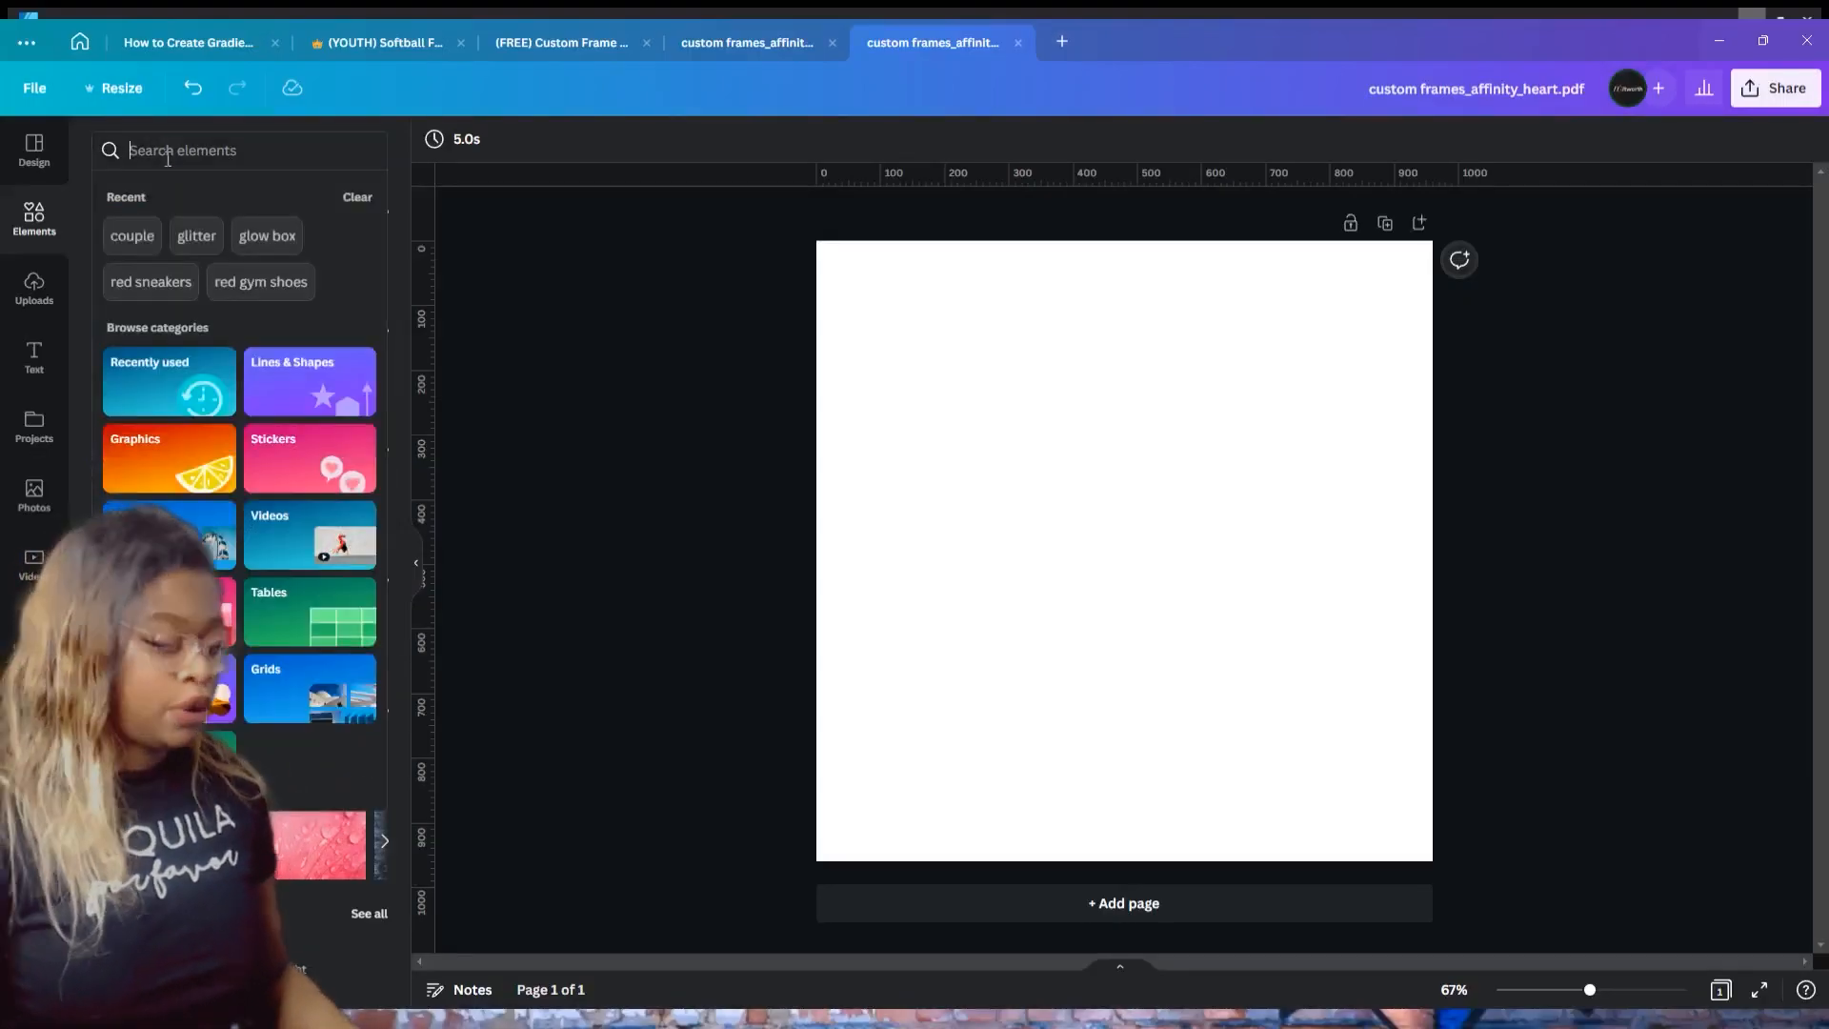
pyautogui.write('unico')
pyautogui.click(318, 313)
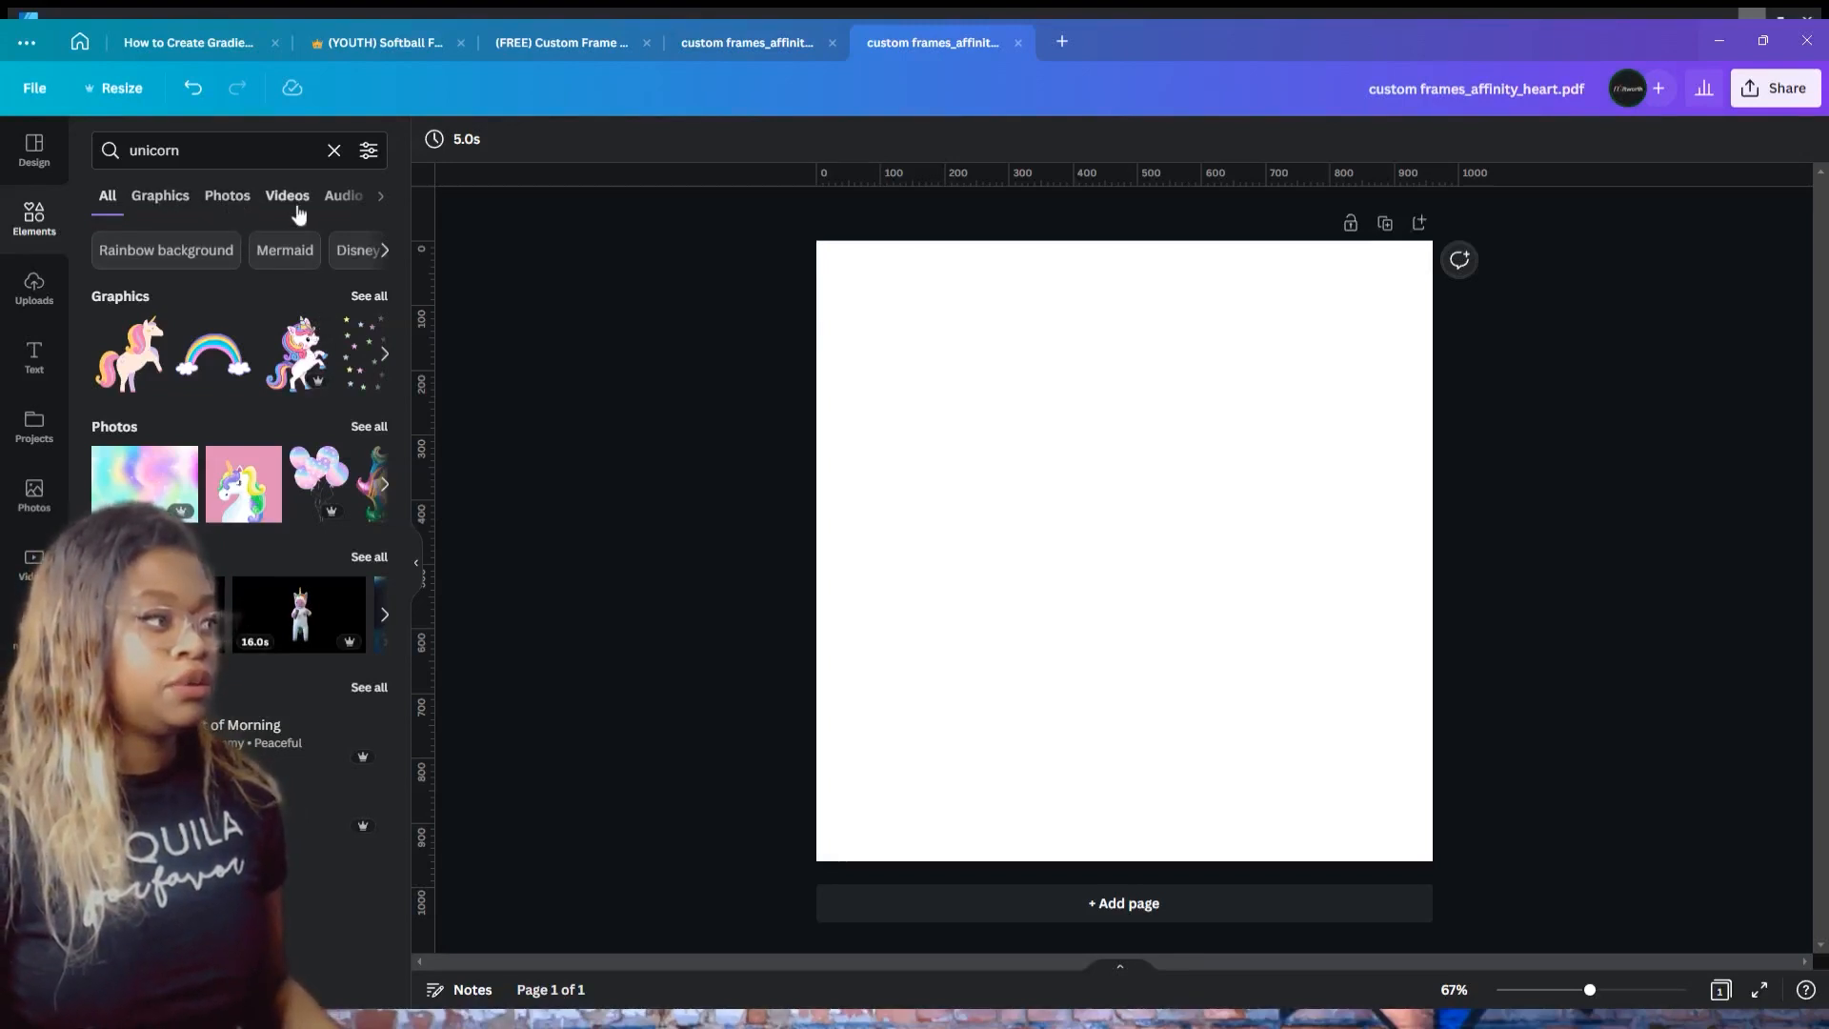
pyautogui.click(159, 196)
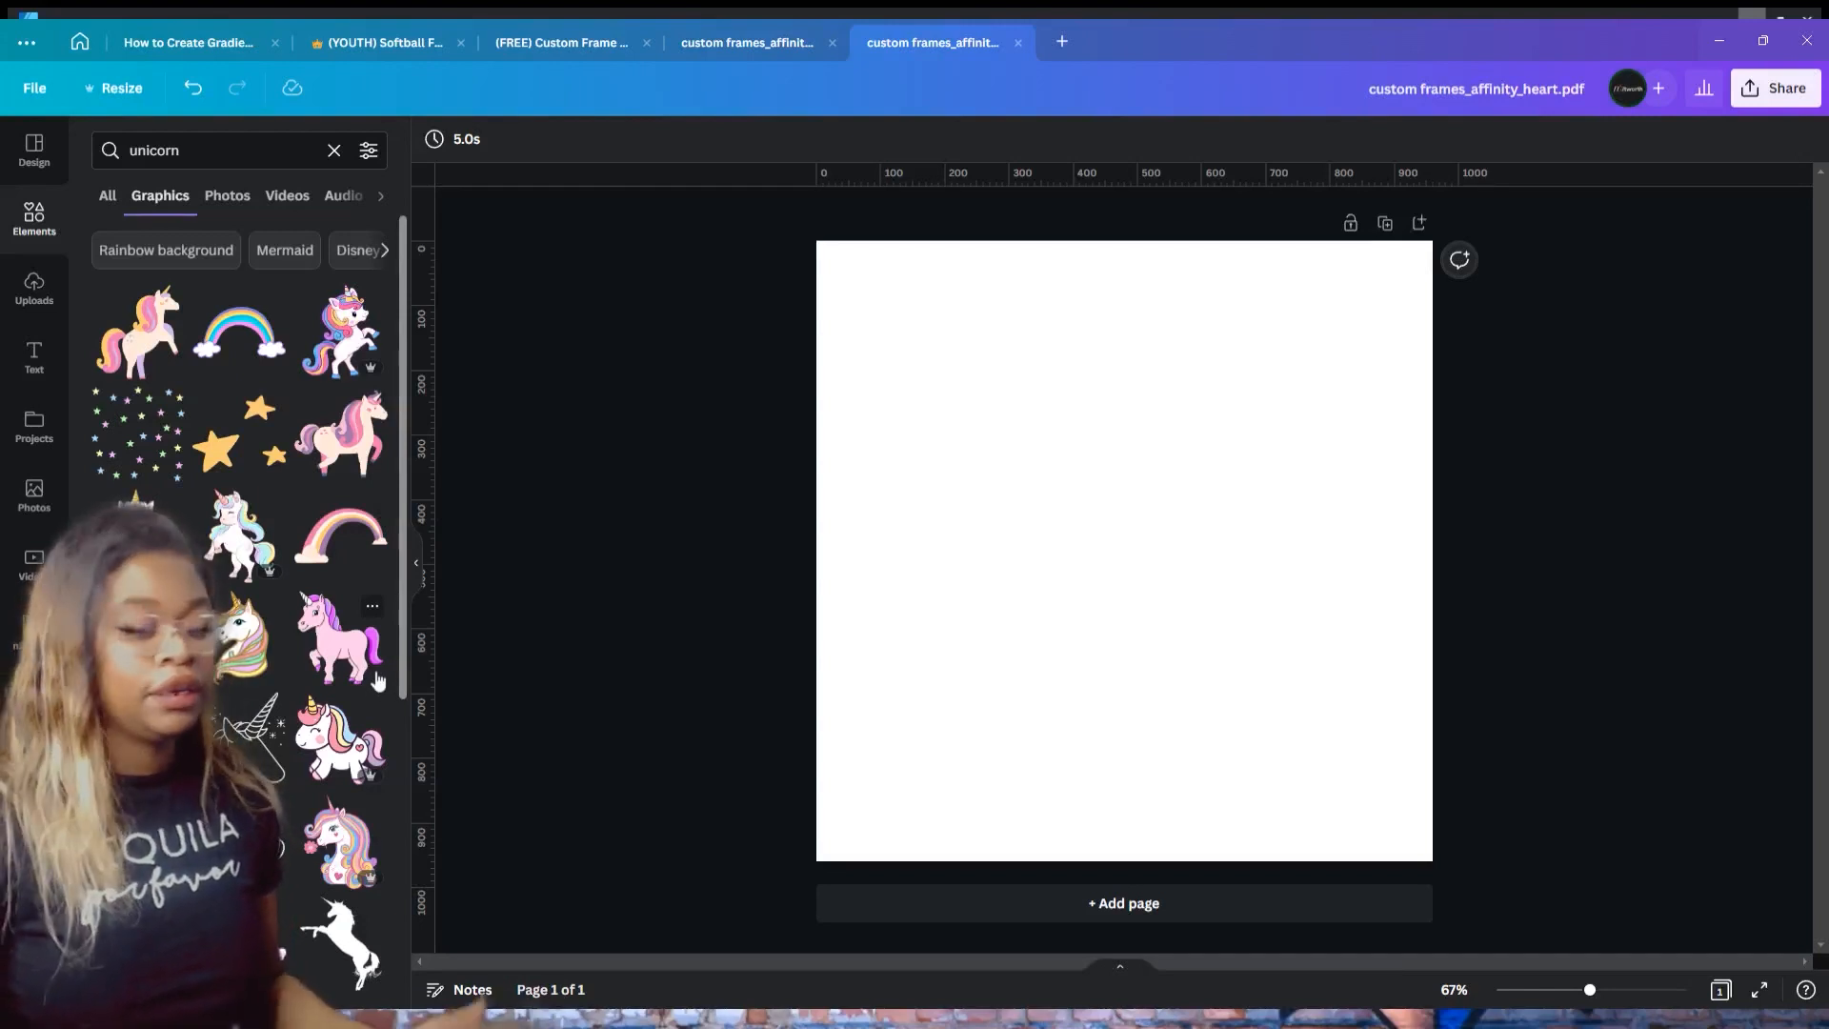
# - Add the solid rearing unicorn silhouette to the page and enlarge it to fill most of the height
pyautogui.scroll(-4, 249, 657)
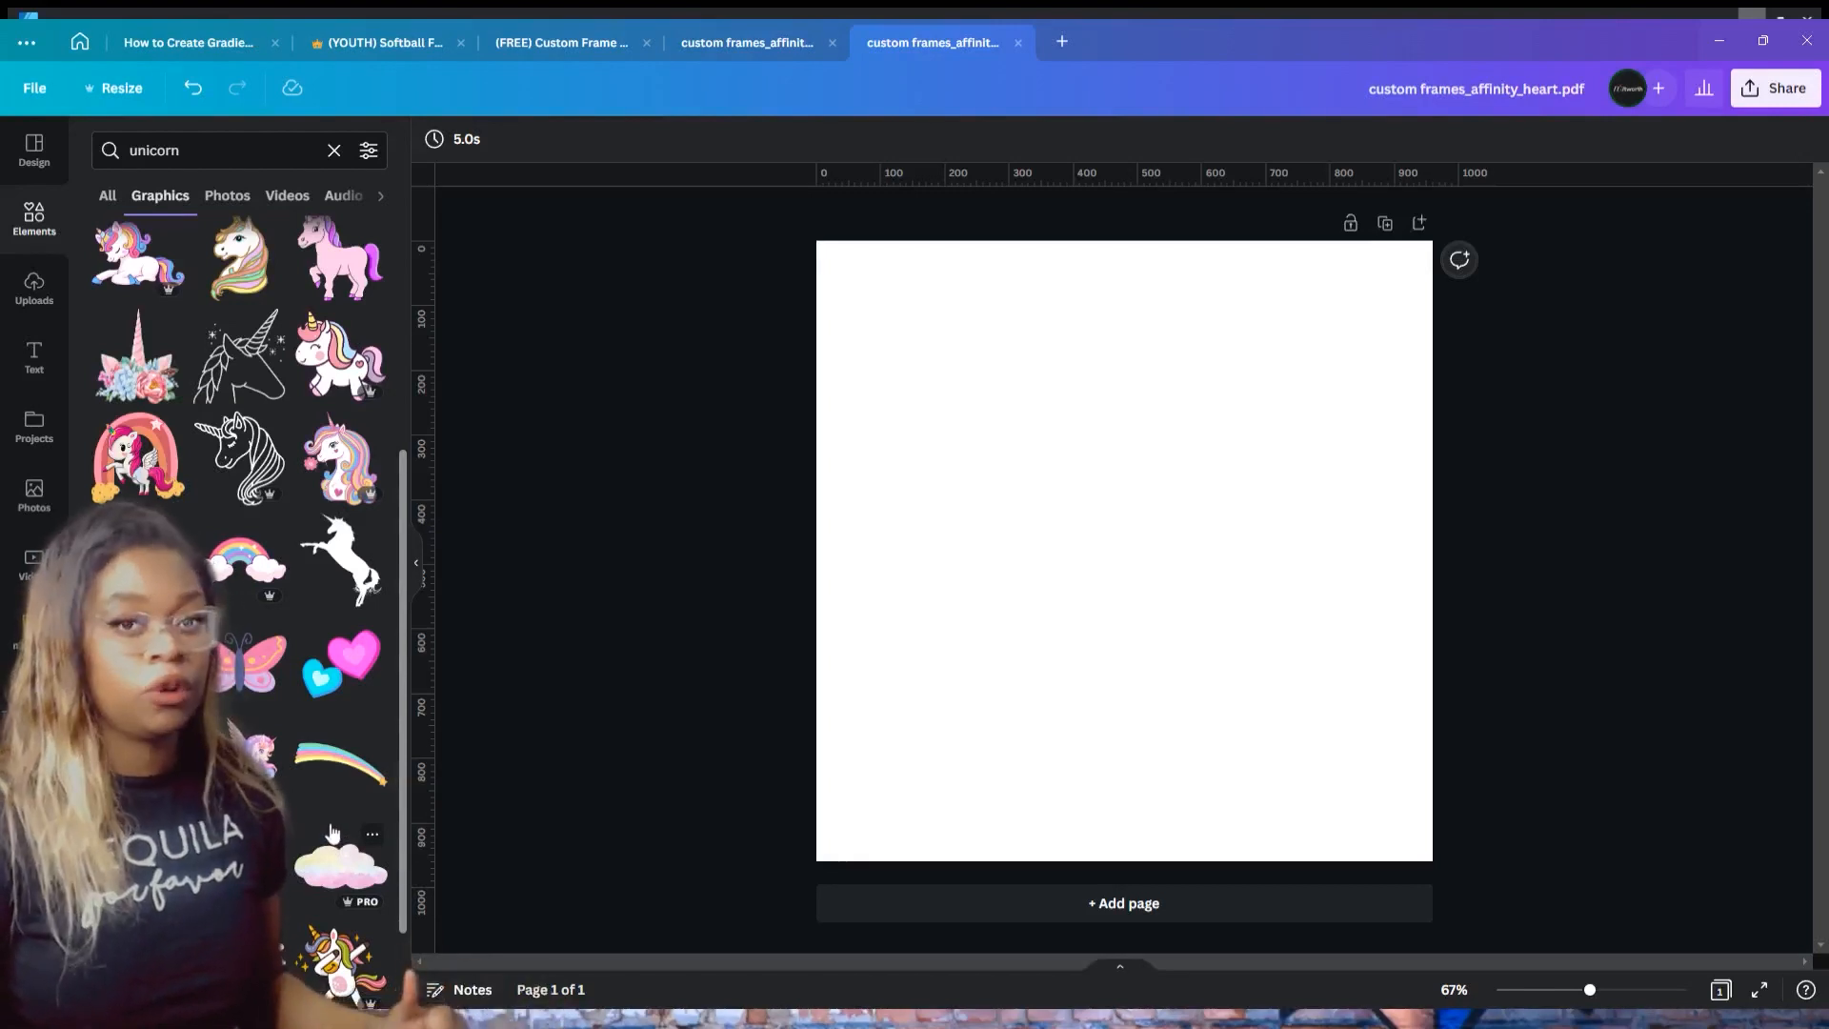
pyautogui.click(340, 562)
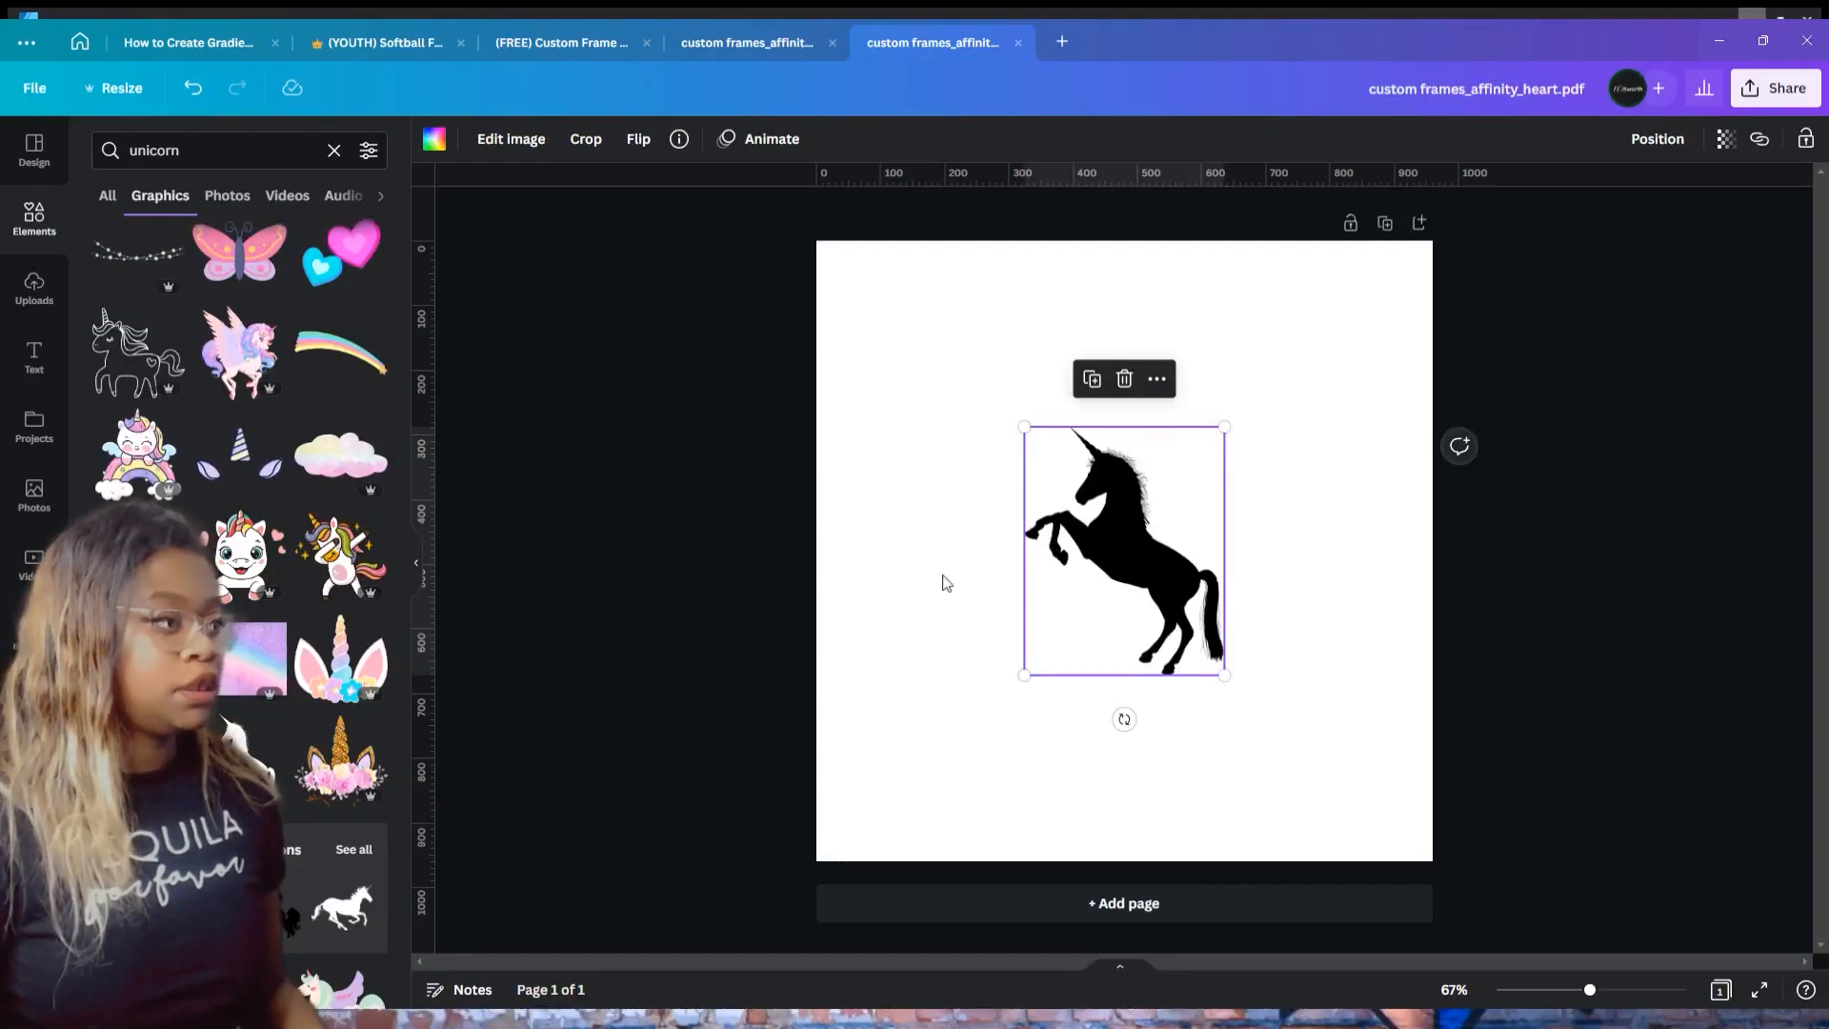
pyautogui.moveTo(1224, 674); pyautogui.dragTo(1413, 781)
pyautogui.moveTo(1286, 694); pyautogui.dragTo(1221, 608)
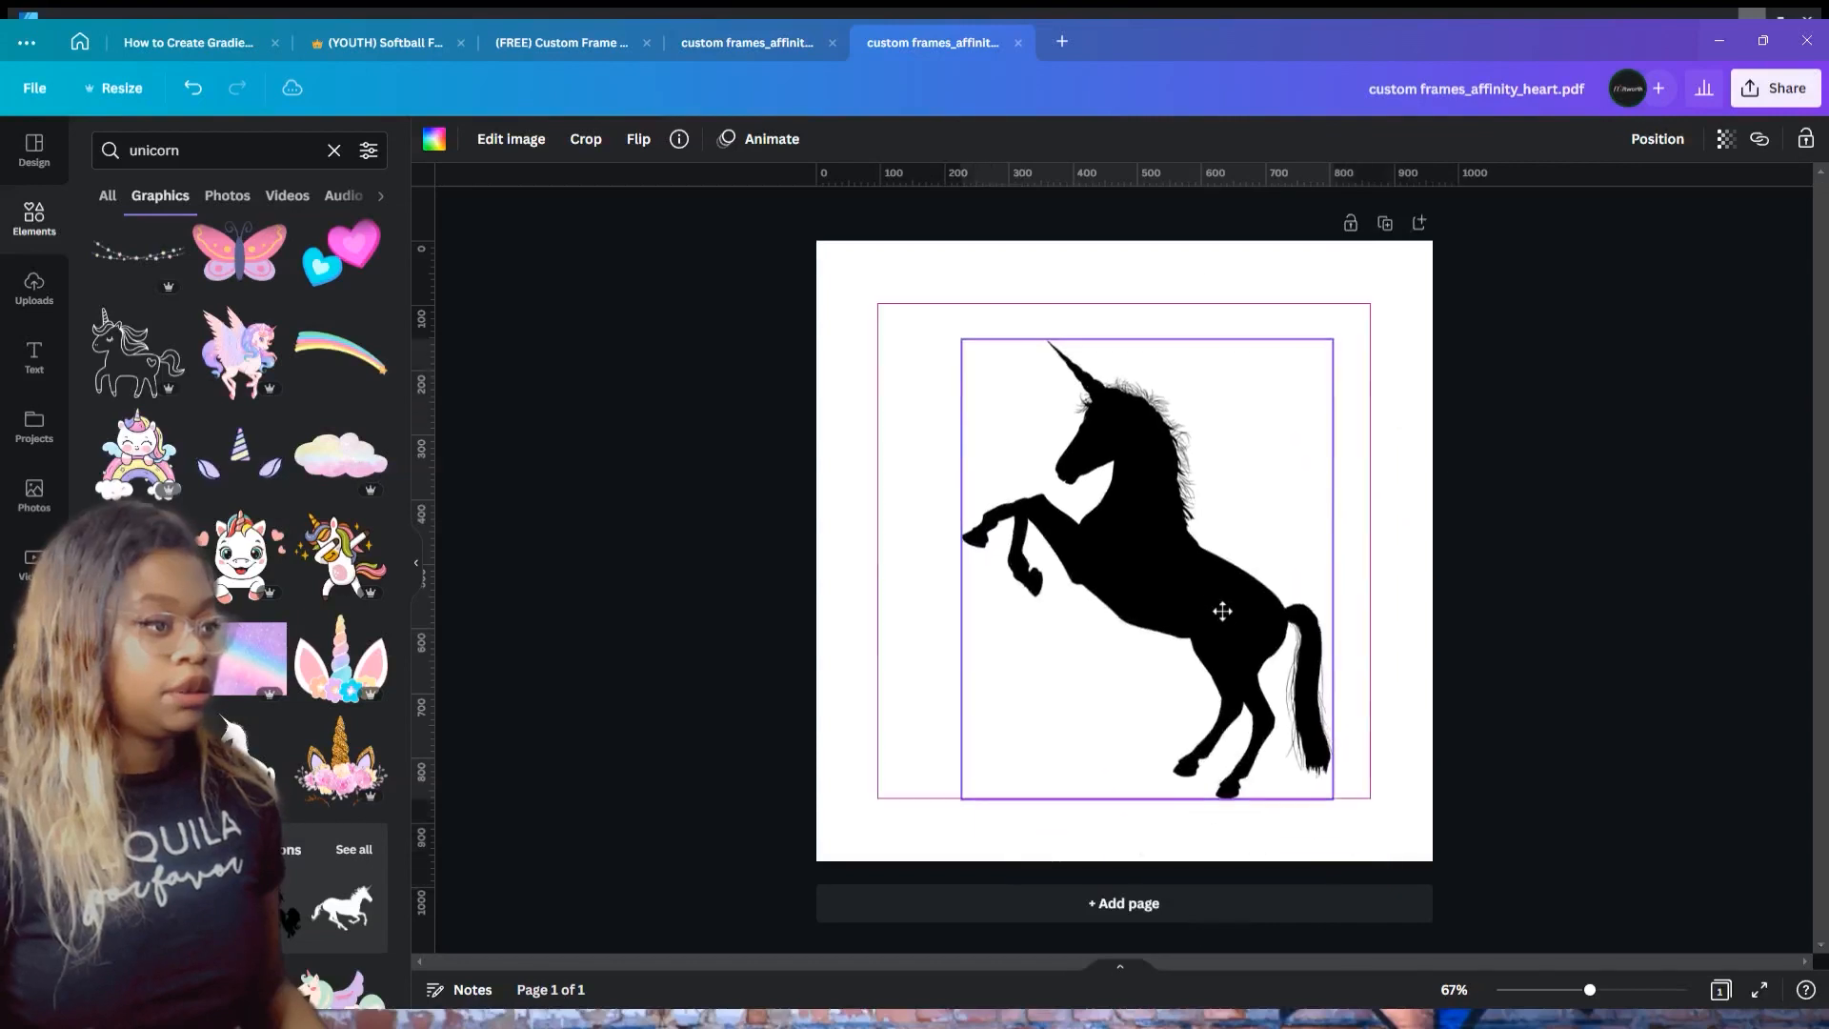
# - Try blue shades on the unicorn silhouette, settle on dark violet and reposition it on the page
pyautogui.click(434, 138)
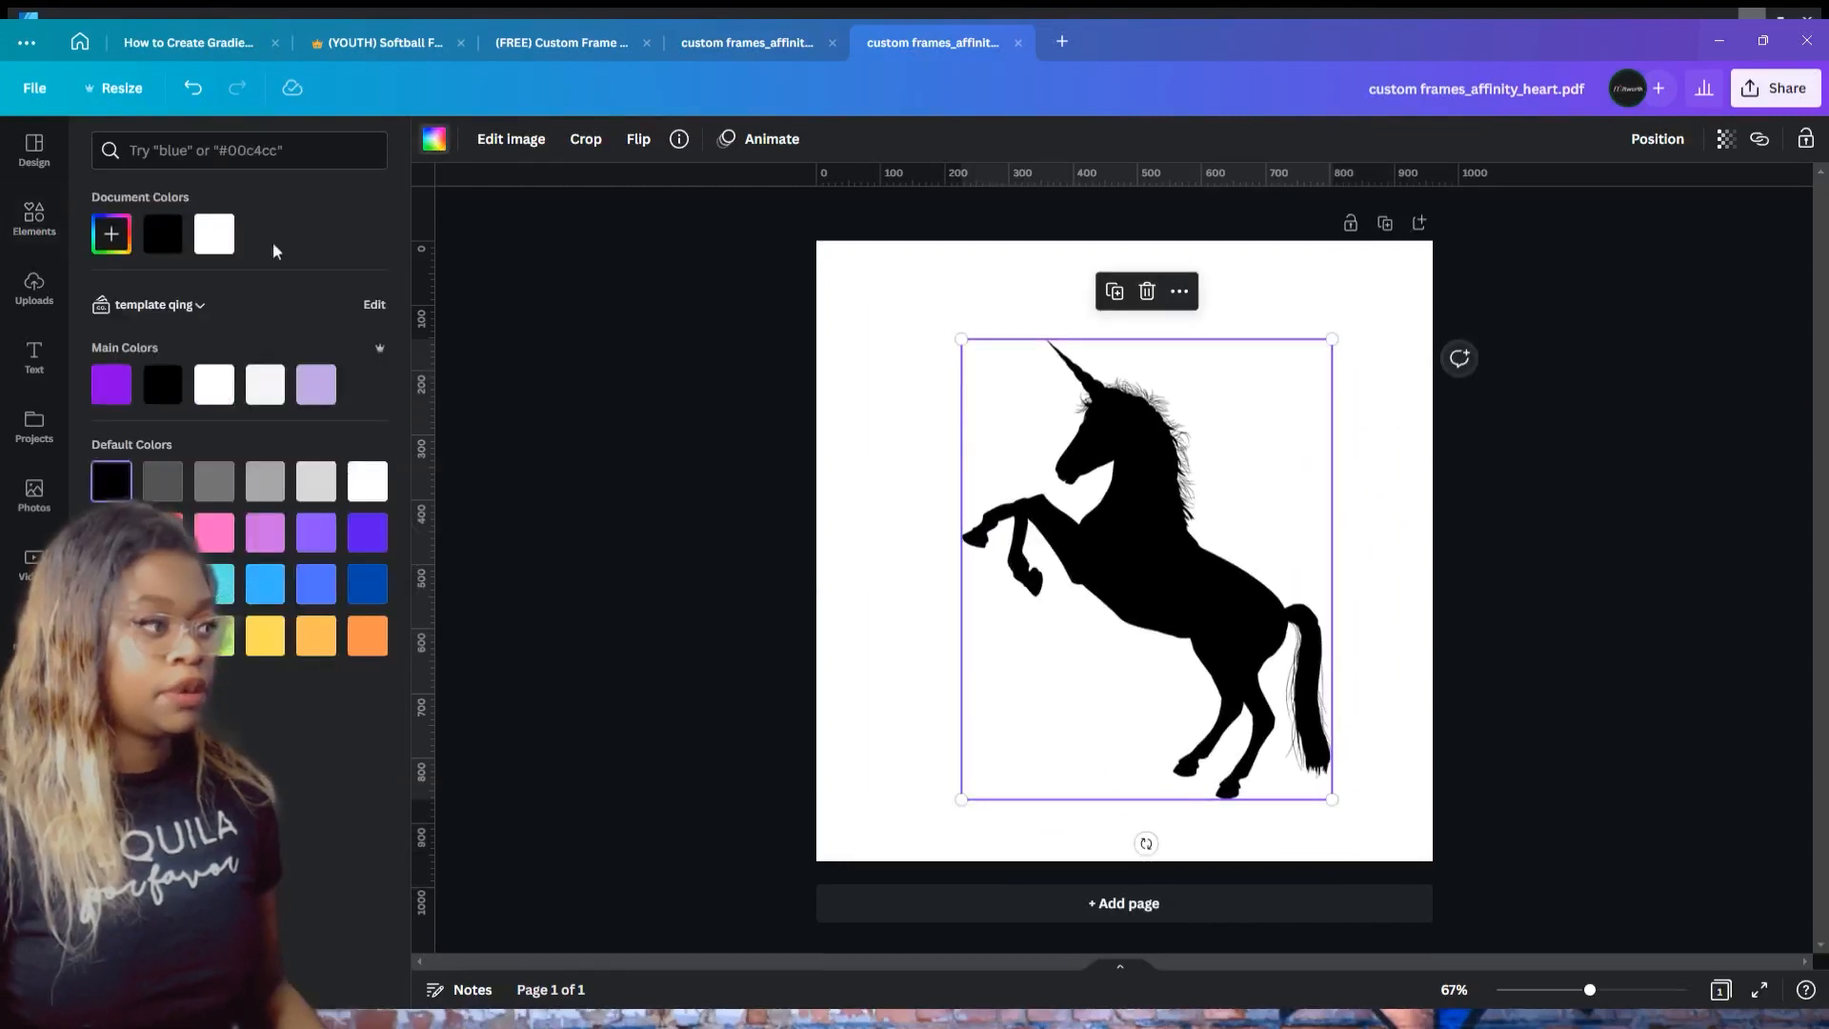
pyautogui.click(368, 532)
pyautogui.click(358, 591)
pyautogui.click(316, 583)
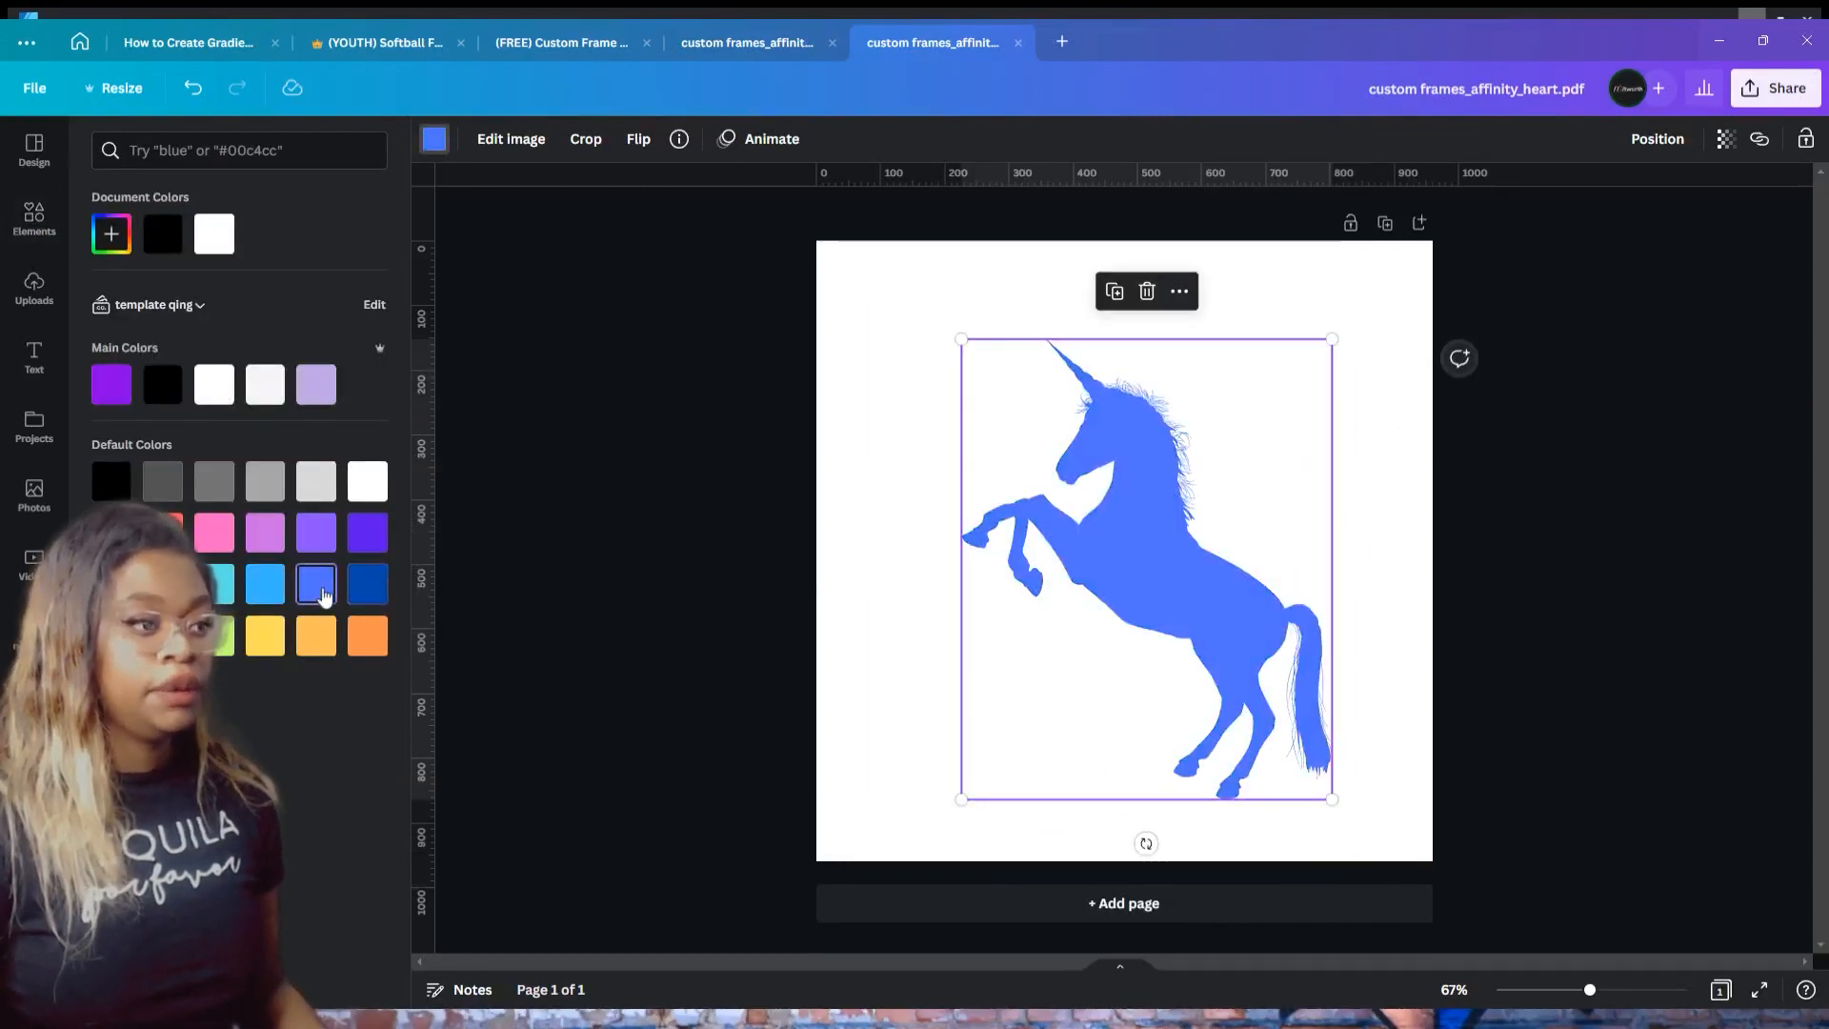
pyautogui.click(367, 531)
pyautogui.moveTo(1123, 511); pyautogui.dragTo(1072, 474)
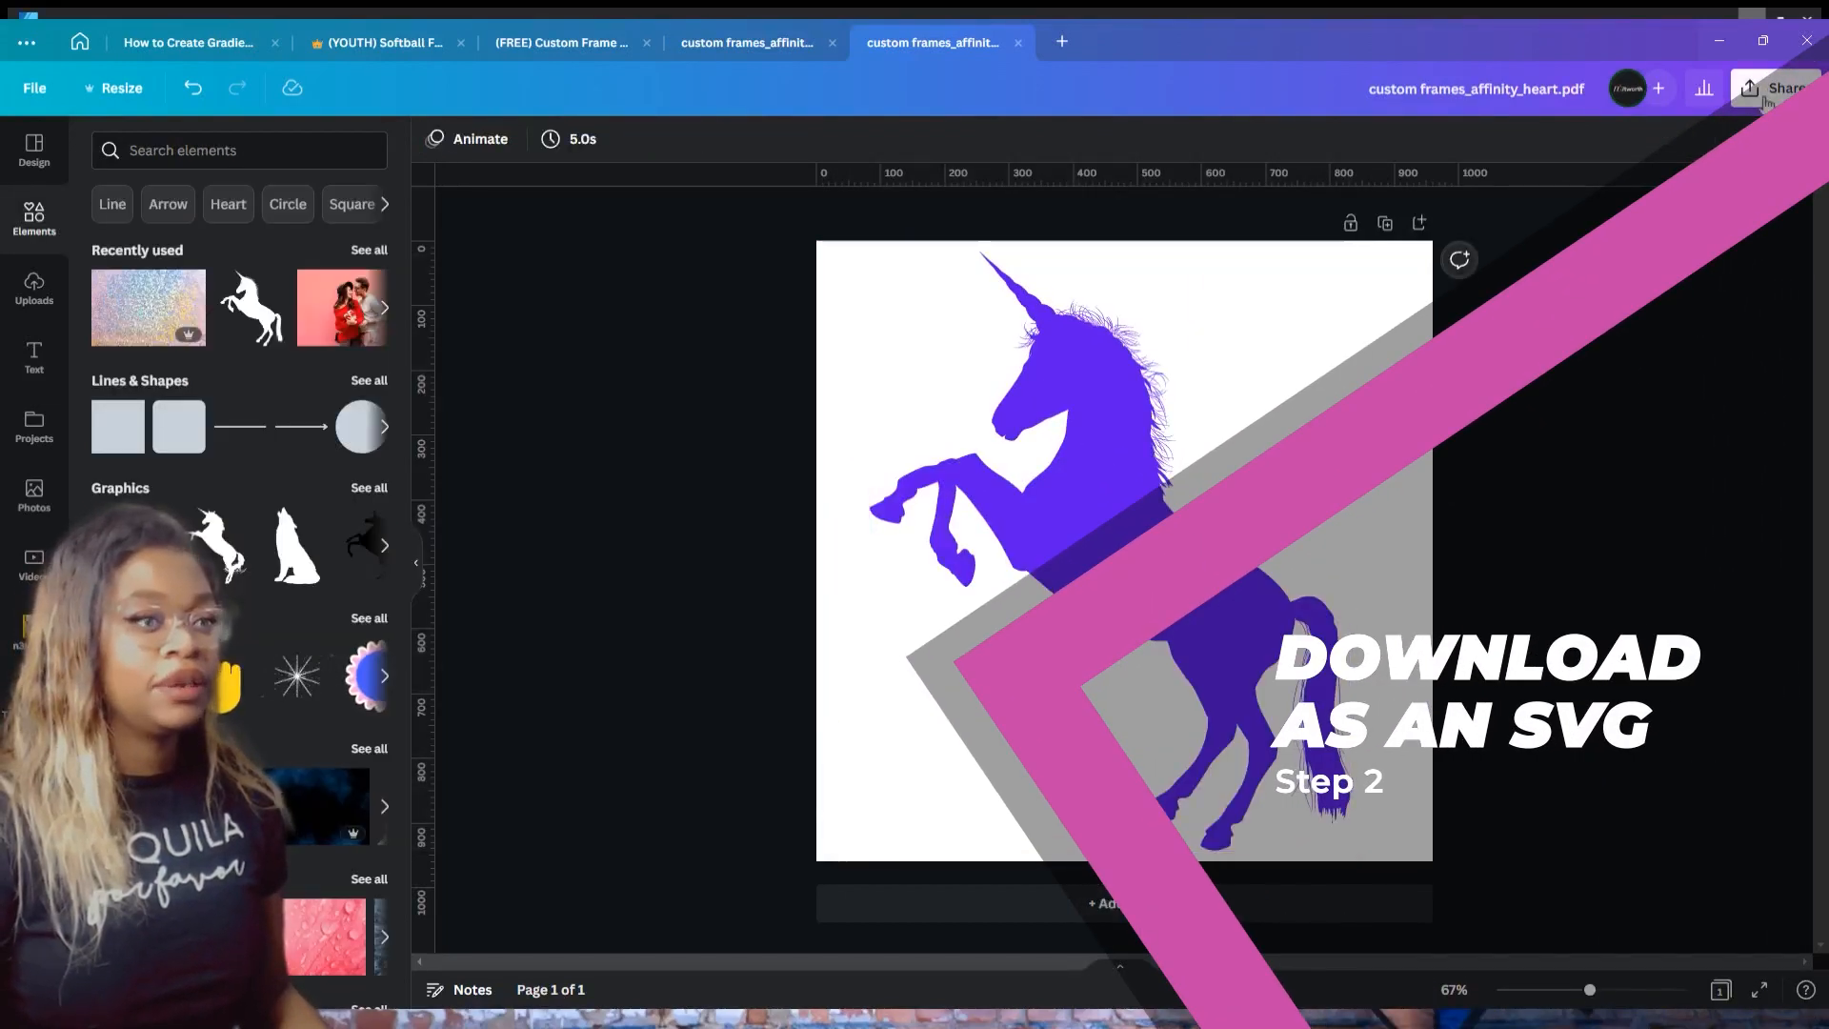
# - Download the unicorn design as an SVG with a transparent background
pyautogui.click(1774, 93)
pyautogui.click(1527, 541)
pyautogui.click(1513, 225)
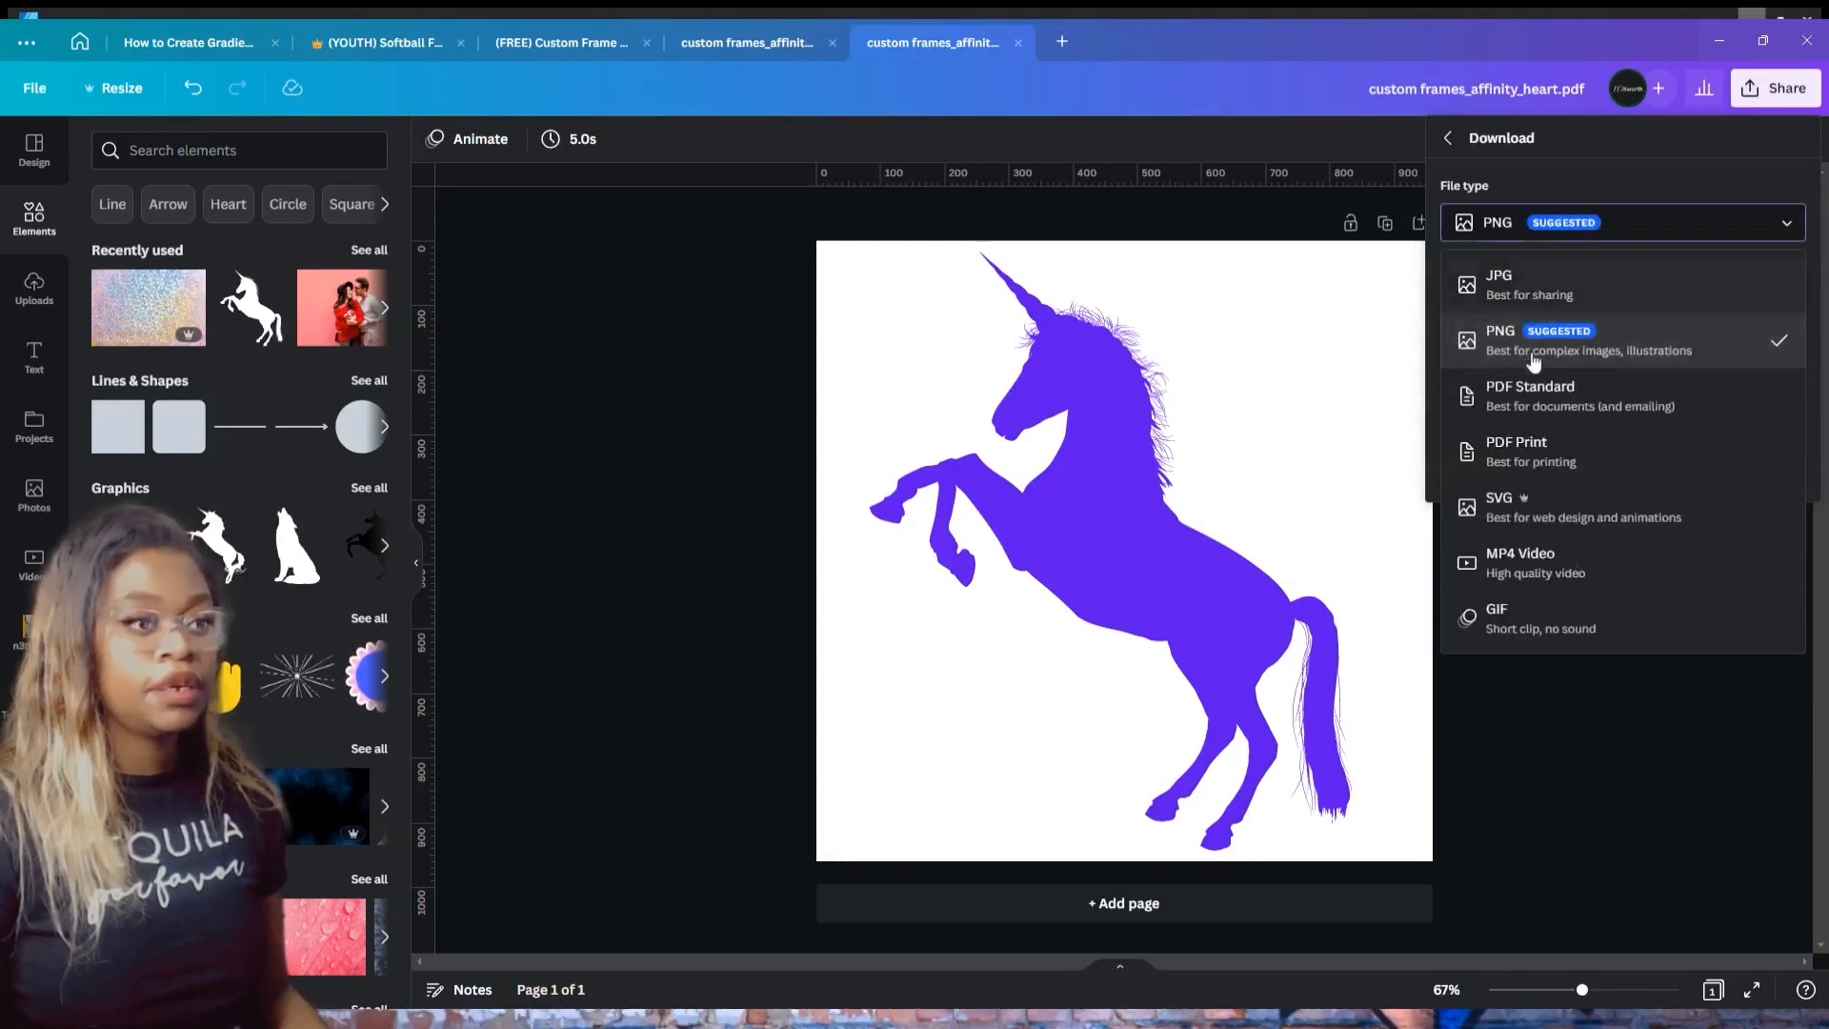
pyautogui.click(1508, 508)
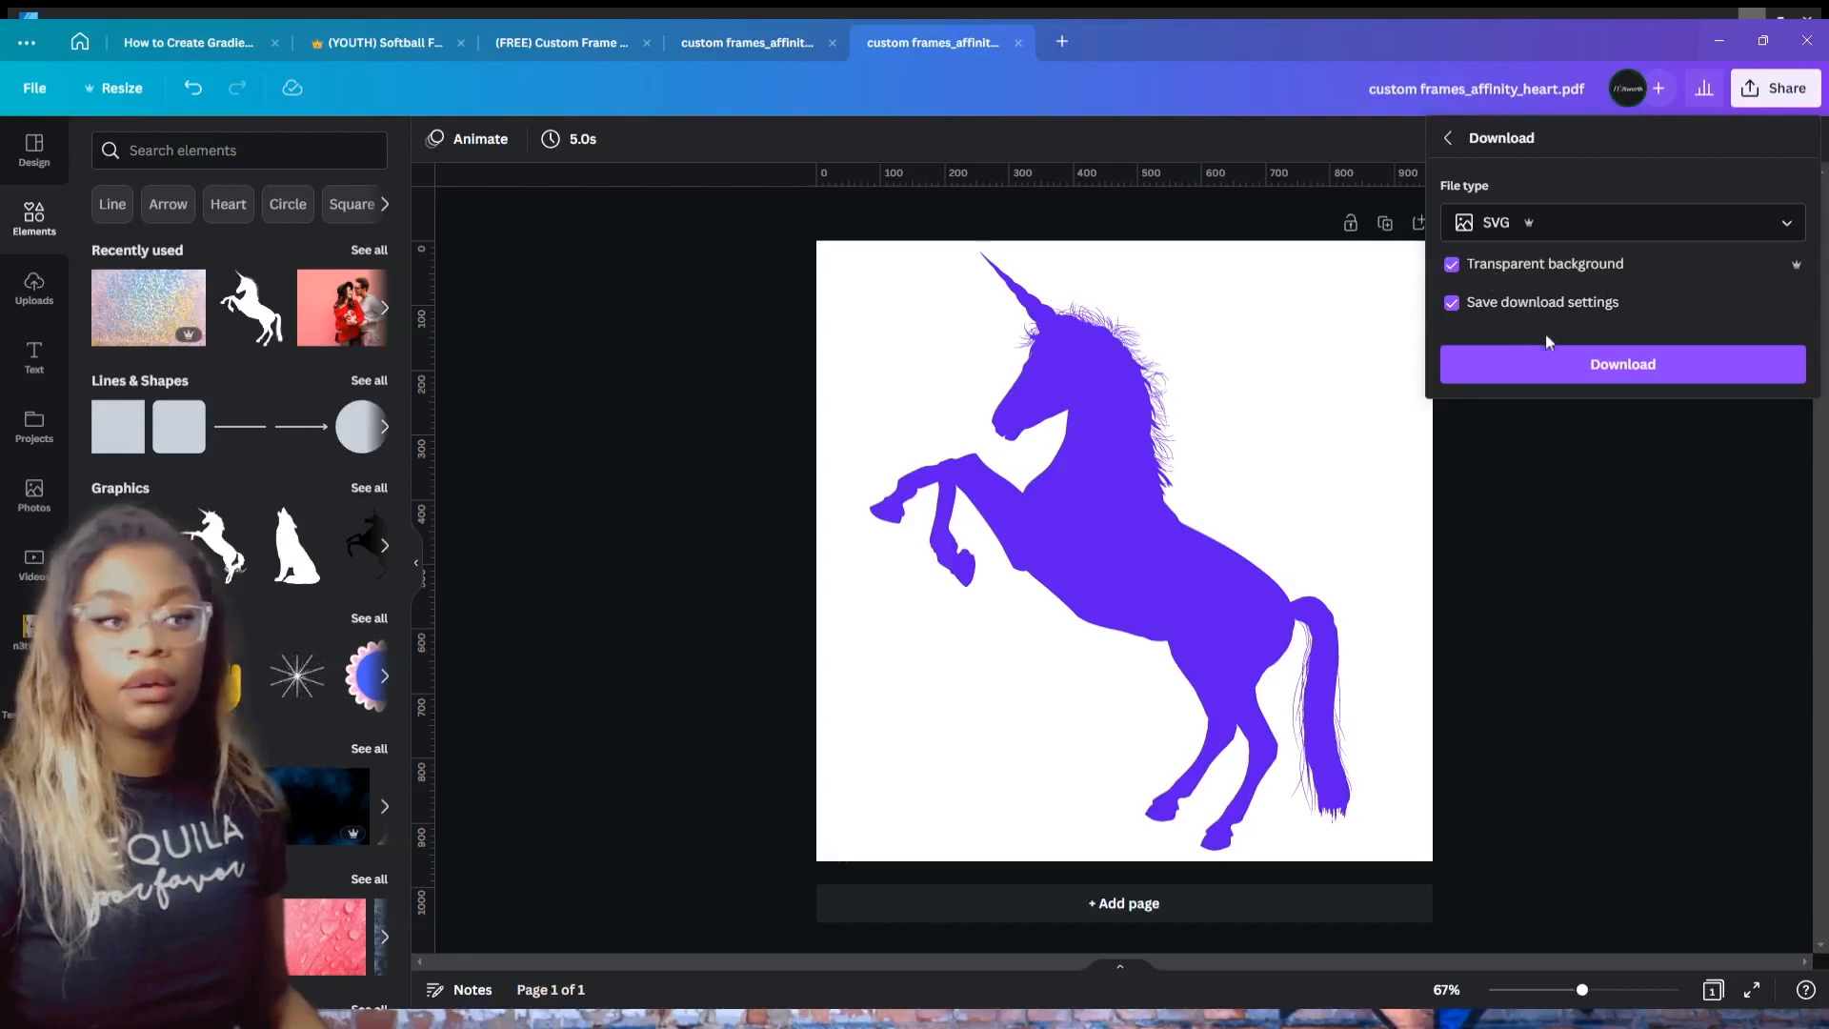
pyautogui.click(1564, 363)
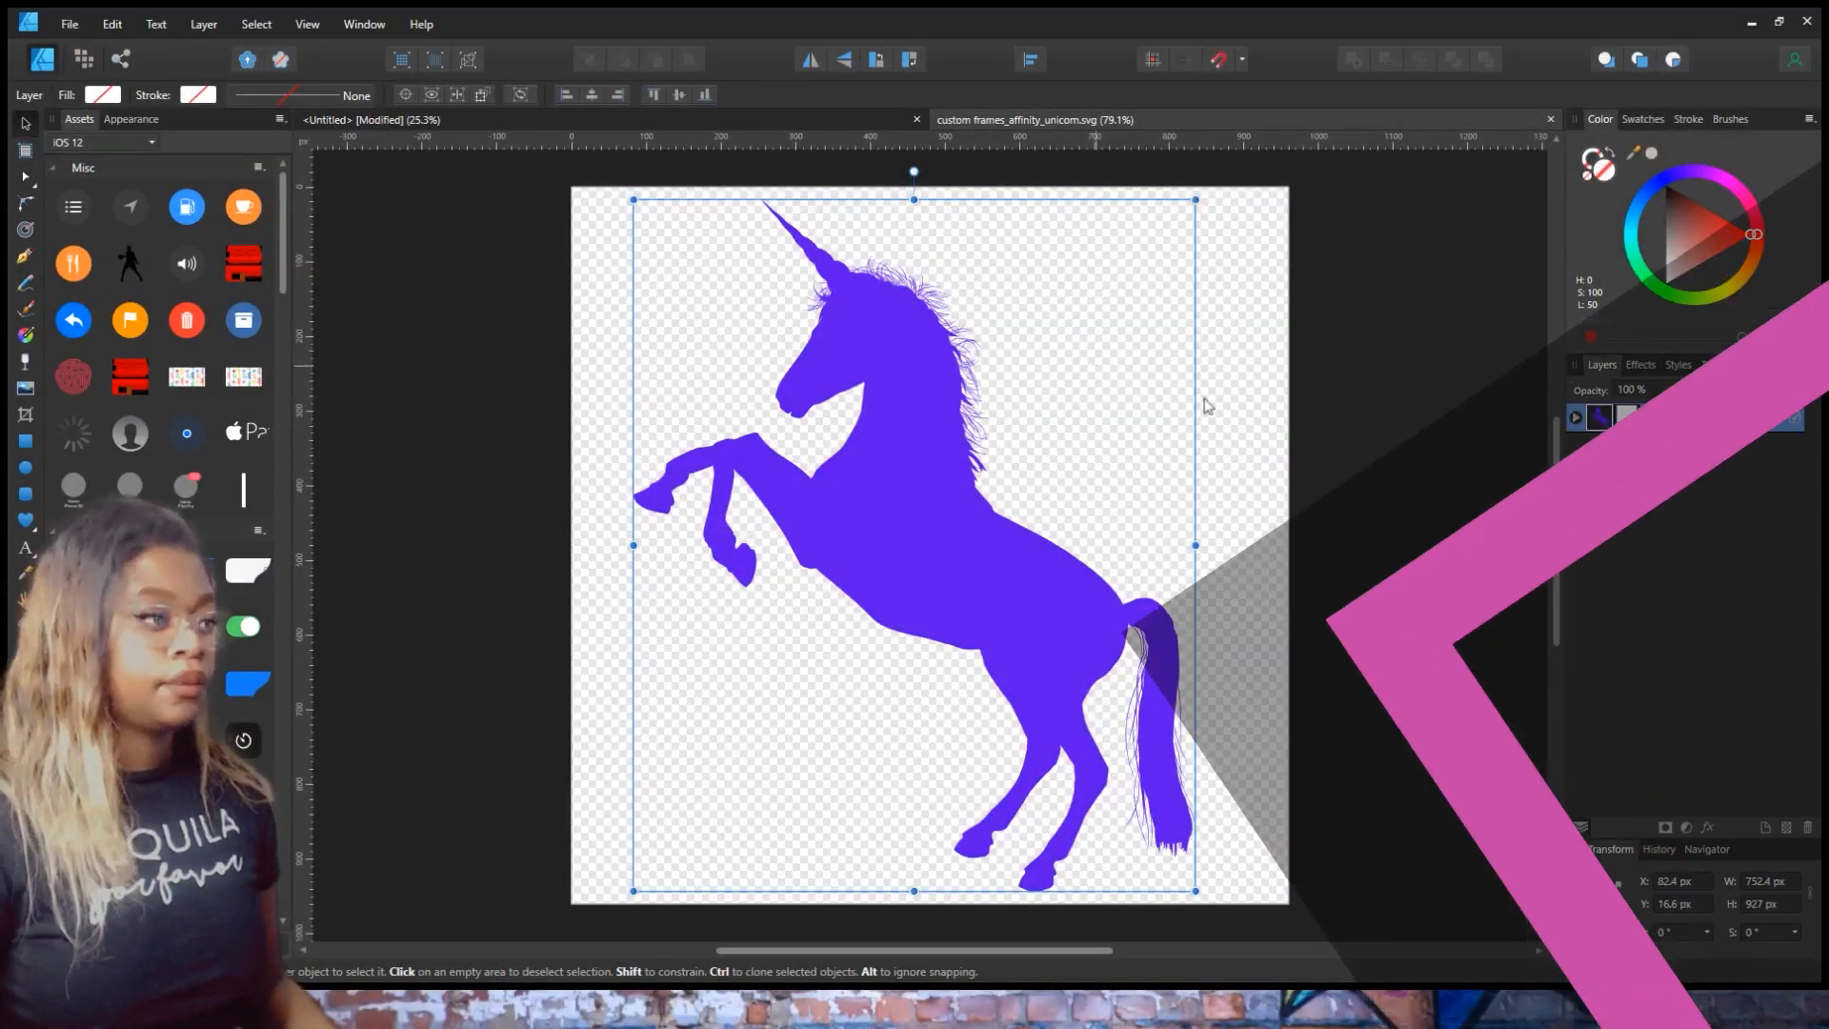
# - In Affinity Designer, move the unicorn curves out of their layer and delete the leftover layer with its curve
pyautogui.click(1204, 404)
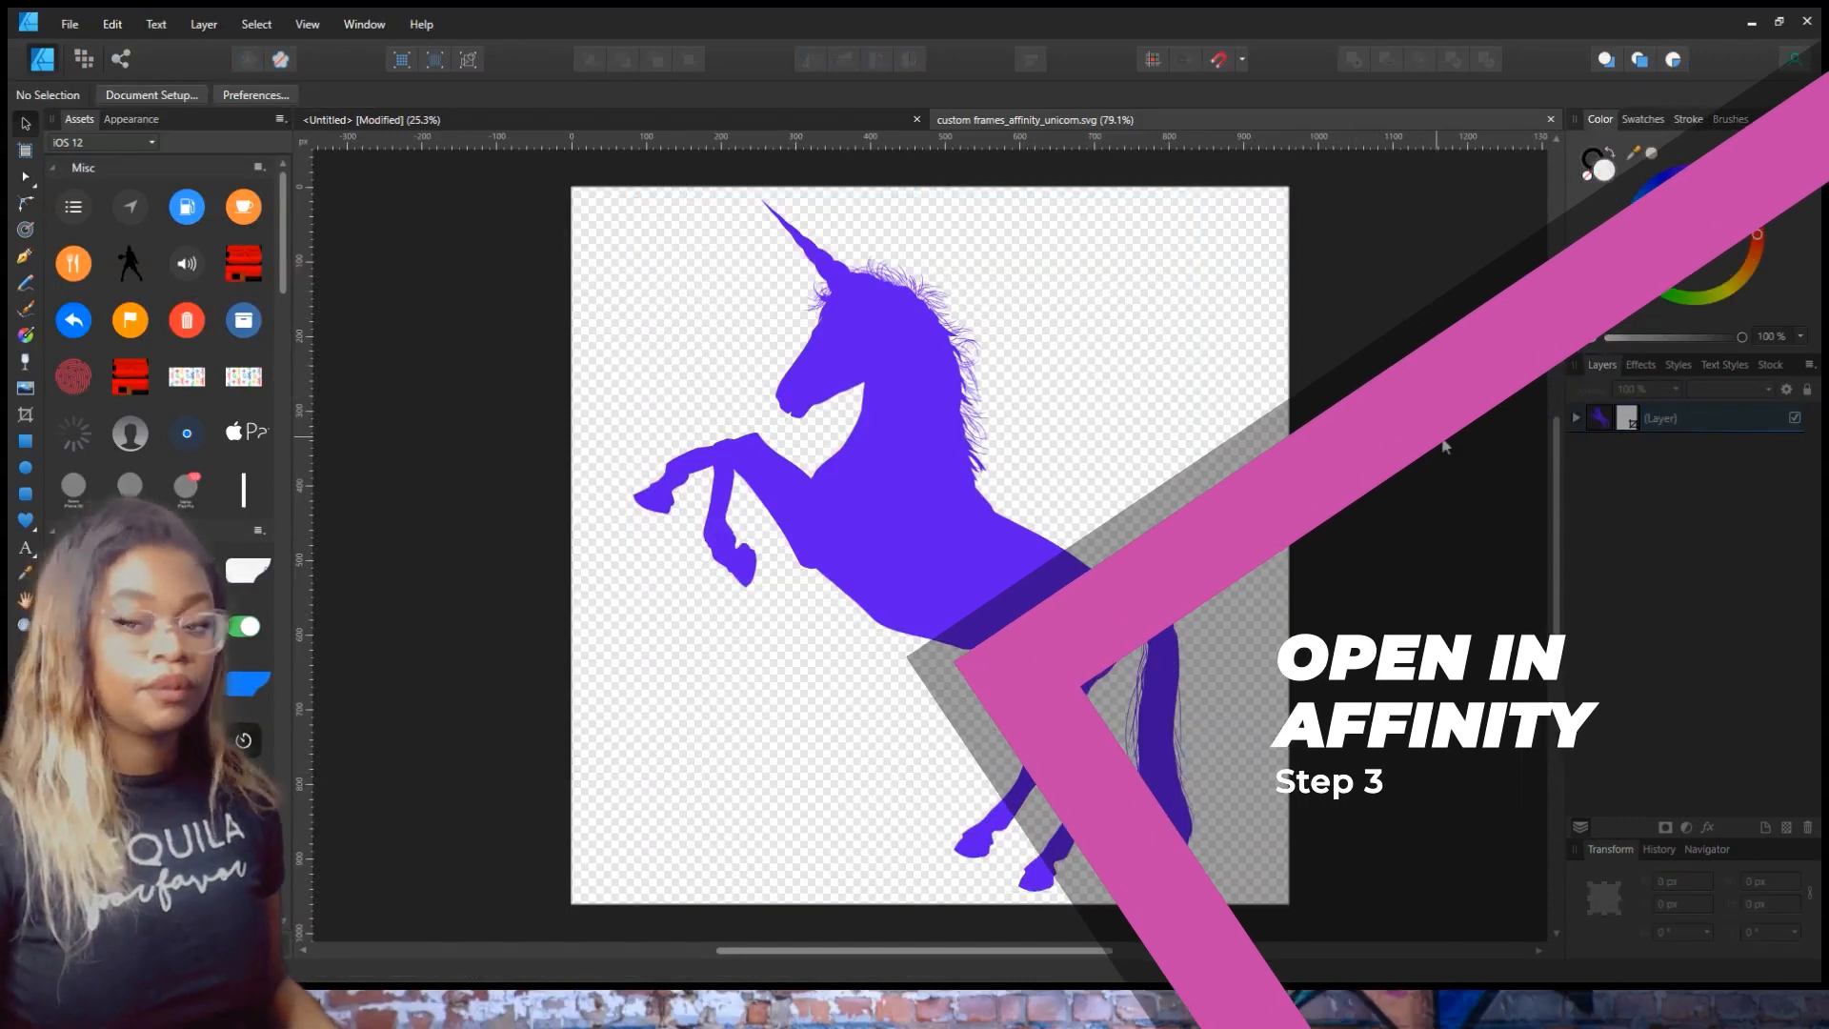
pyautogui.click(831, 398)
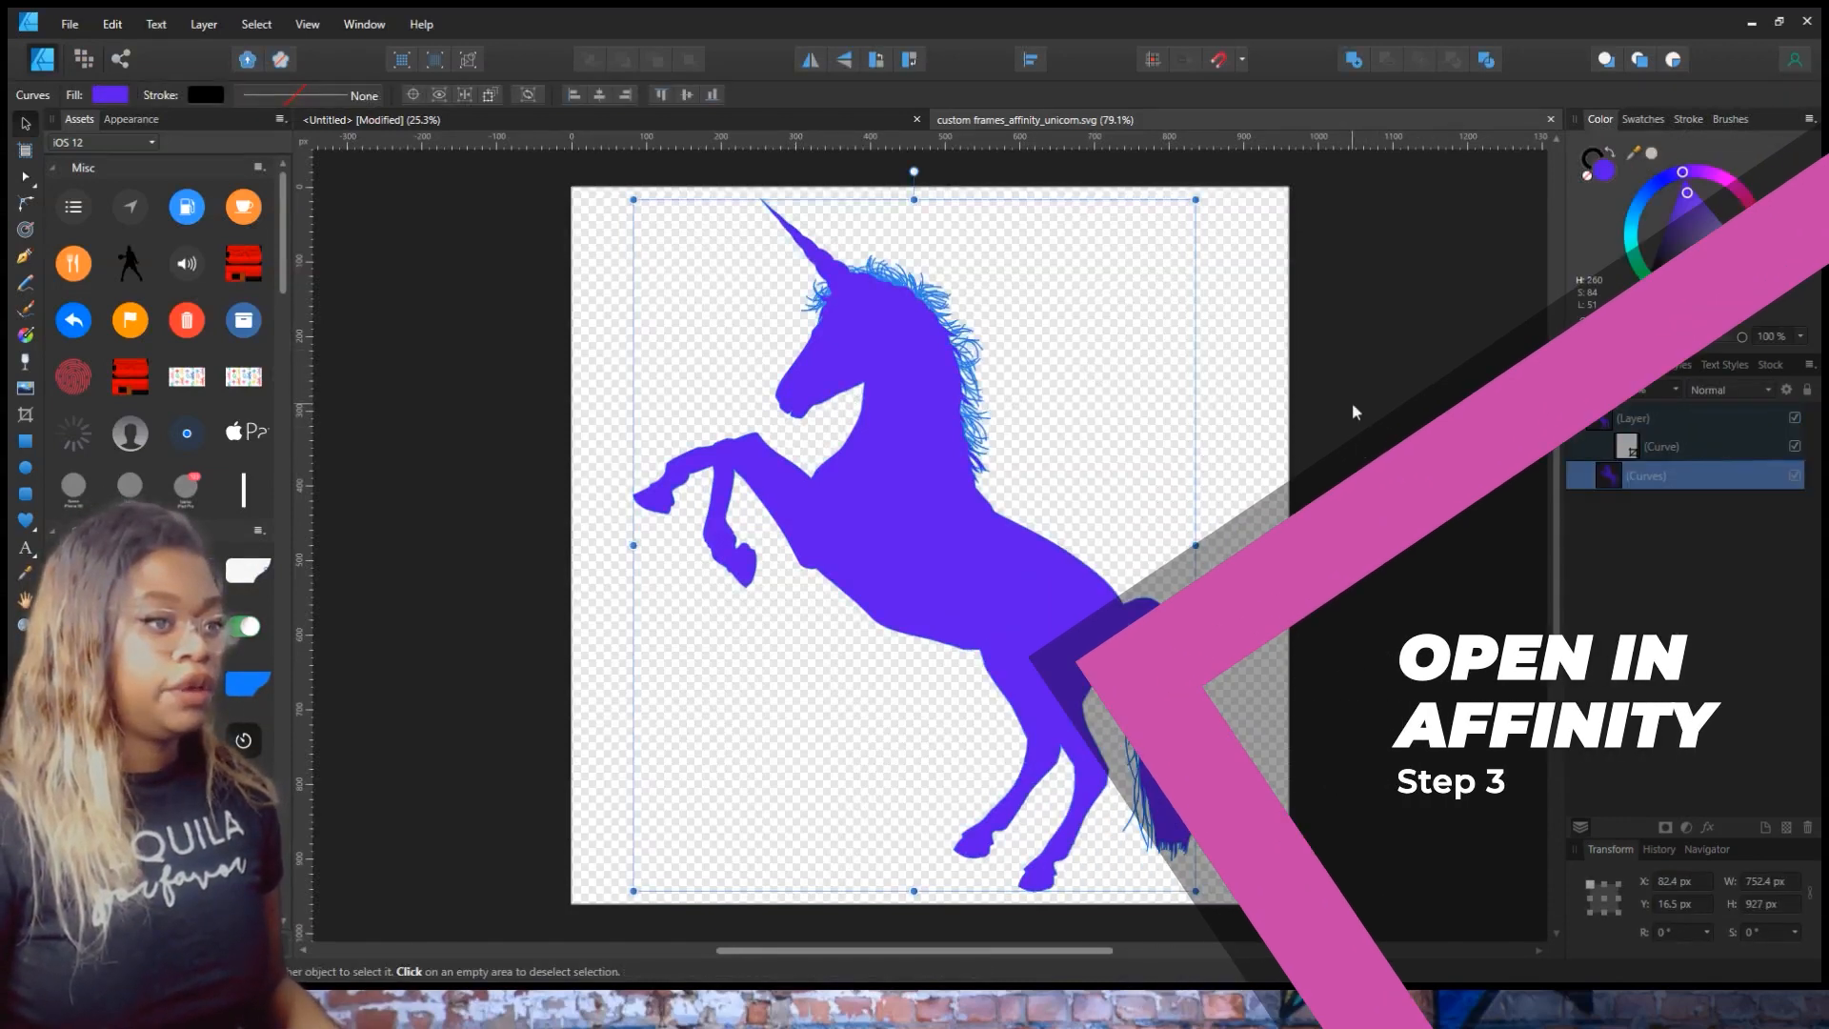
pyautogui.moveTo(1637, 479); pyautogui.dragTo(1639, 407)
pyautogui.click(1639, 452)
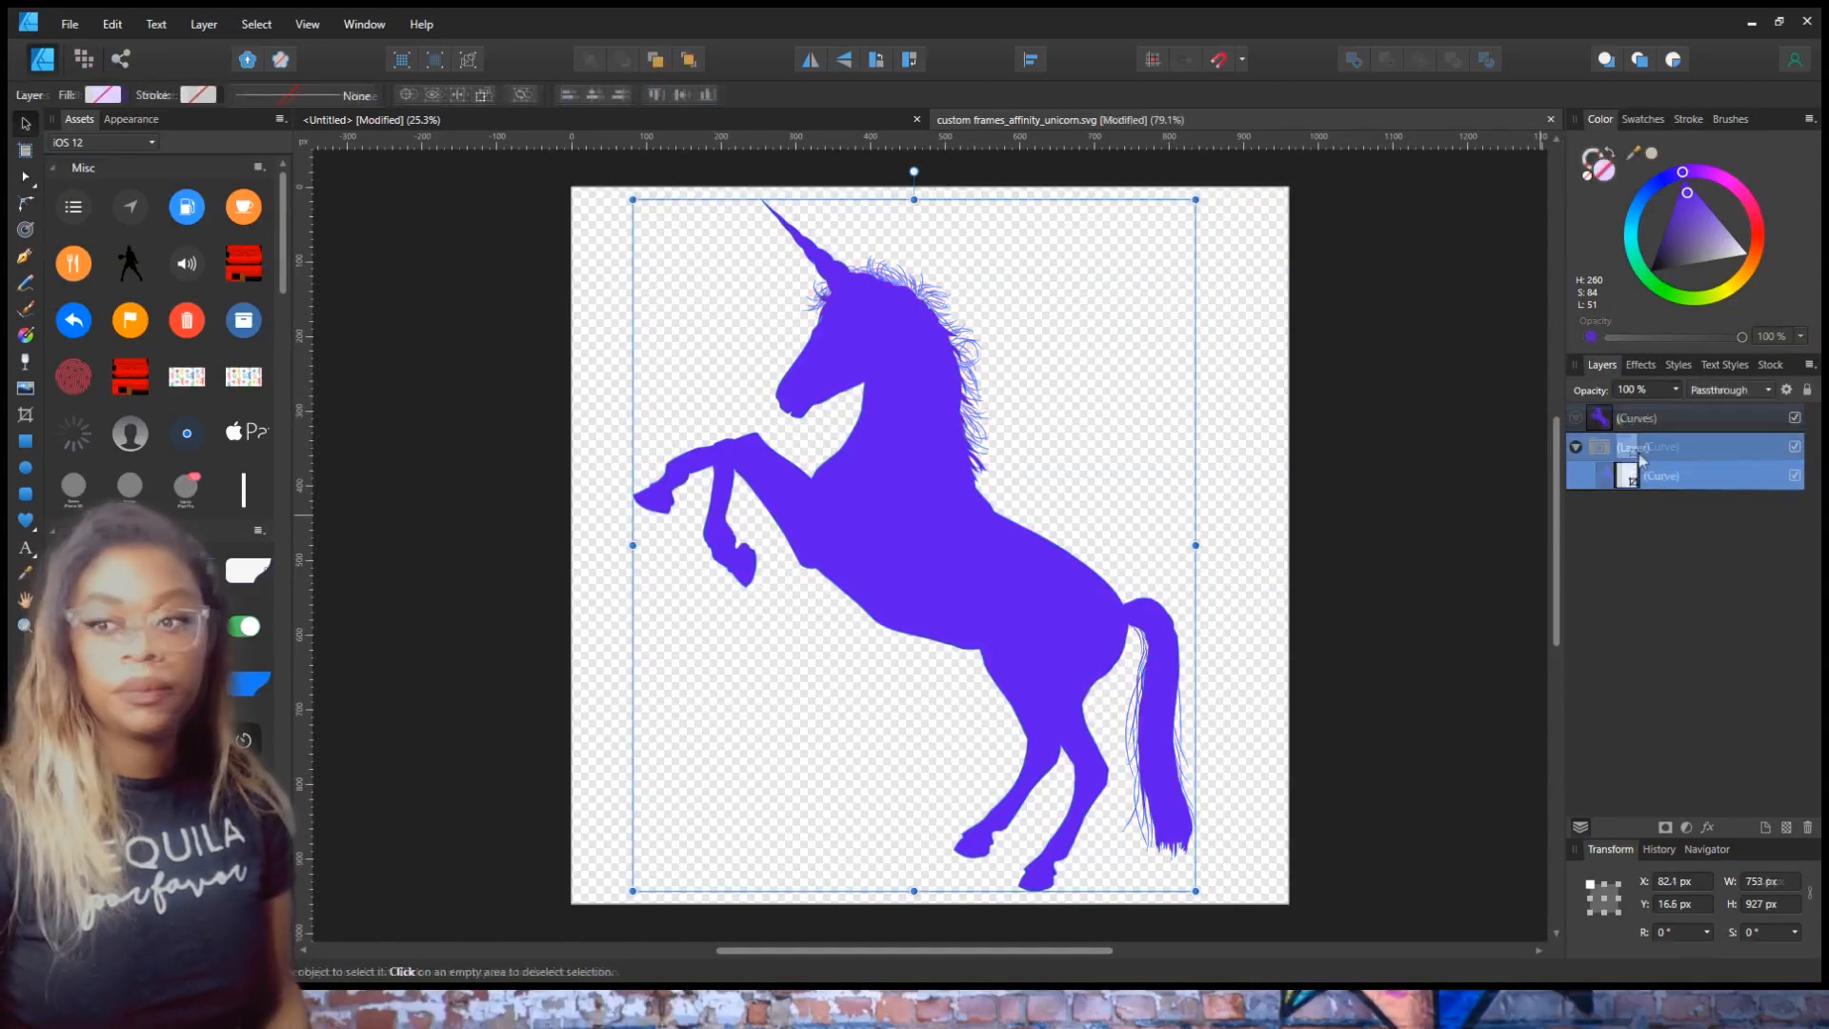
pyautogui.press('Delete')
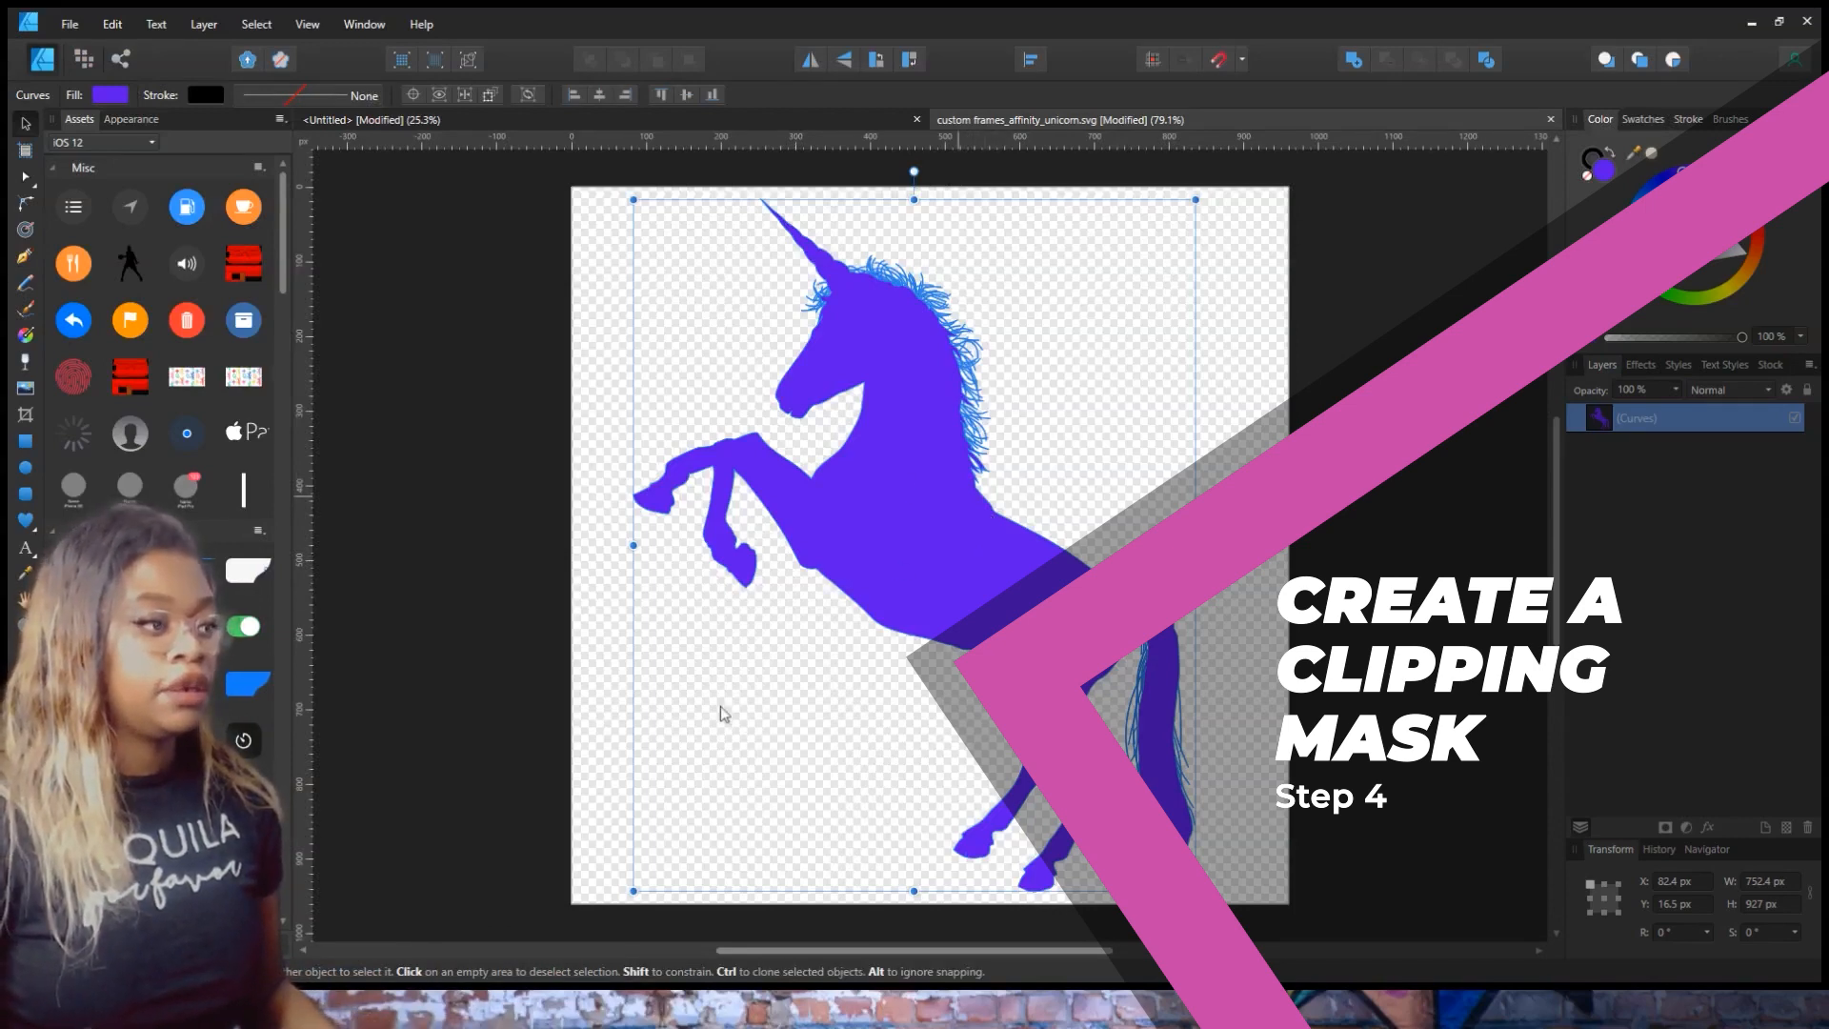
# - Place the zebra image texture_158.png above the unicorn and size it to cover most of the page
pyautogui.click(1061, 489)
pyautogui.moveTo(1135, 558); pyautogui.dragTo(635, 249)
pyautogui.moveTo(1020, 483); pyautogui.dragTo(1429, 906)
pyautogui.moveTo(1049, 619); pyautogui.dragTo(1053, 733)
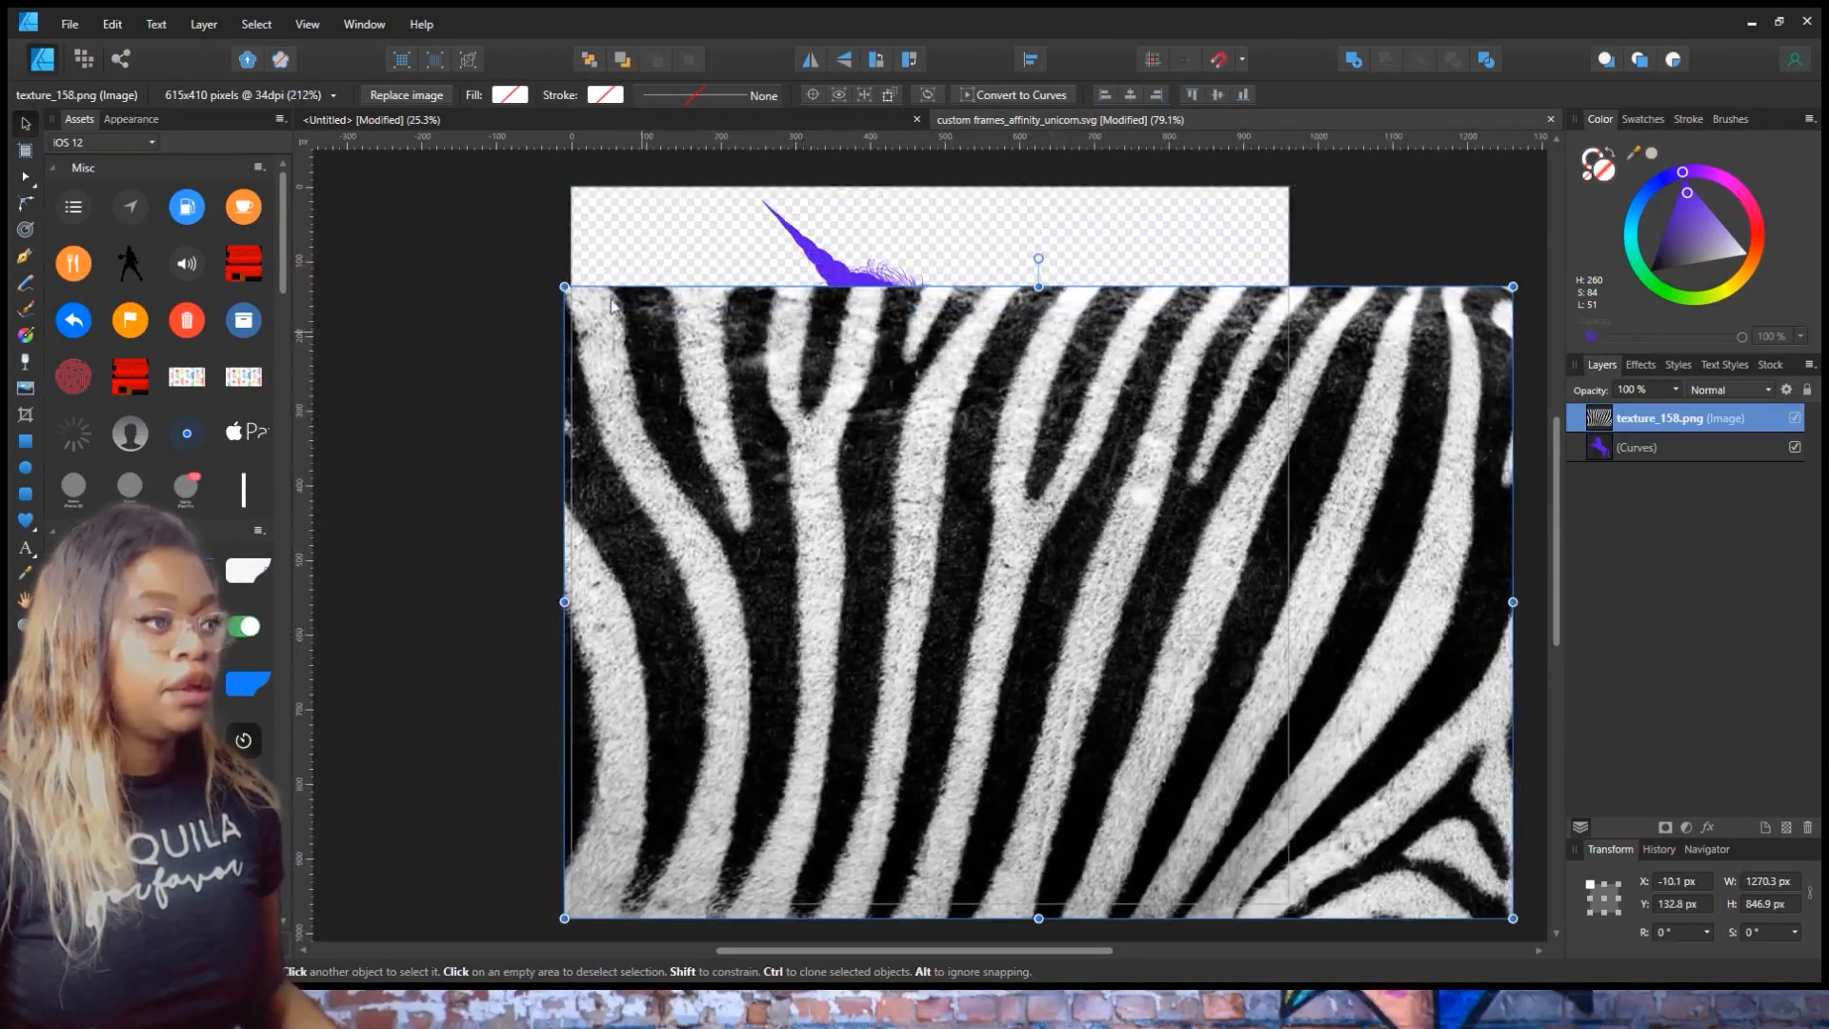
# - Enlarge the zebra image to about 1589 x 1059 px so it covers the whole unicorn and clip it inside the unicorn curves
pyautogui.moveTo(564, 285); pyautogui.dragTo(325, 128)
pyautogui.moveTo(848, 402); pyautogui.dragTo(849, 425)
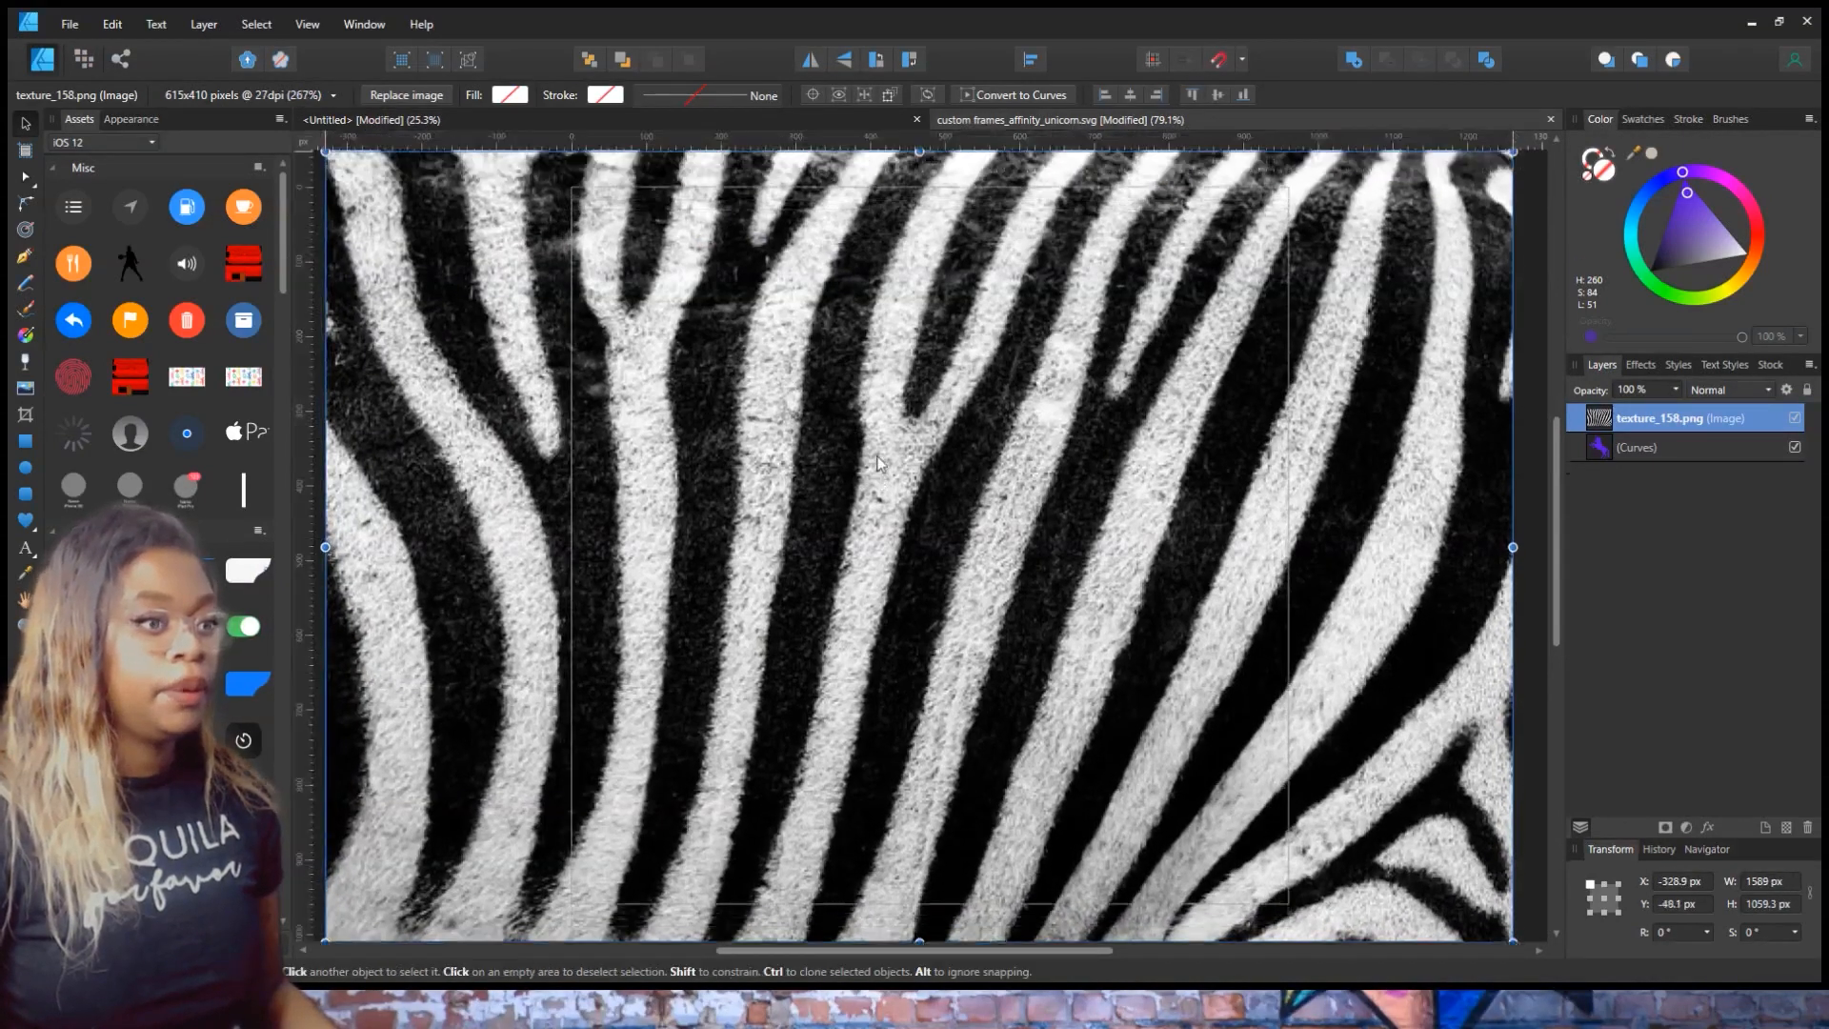
pyautogui.moveTo(1626, 447); pyautogui.dragTo(1627, 463)
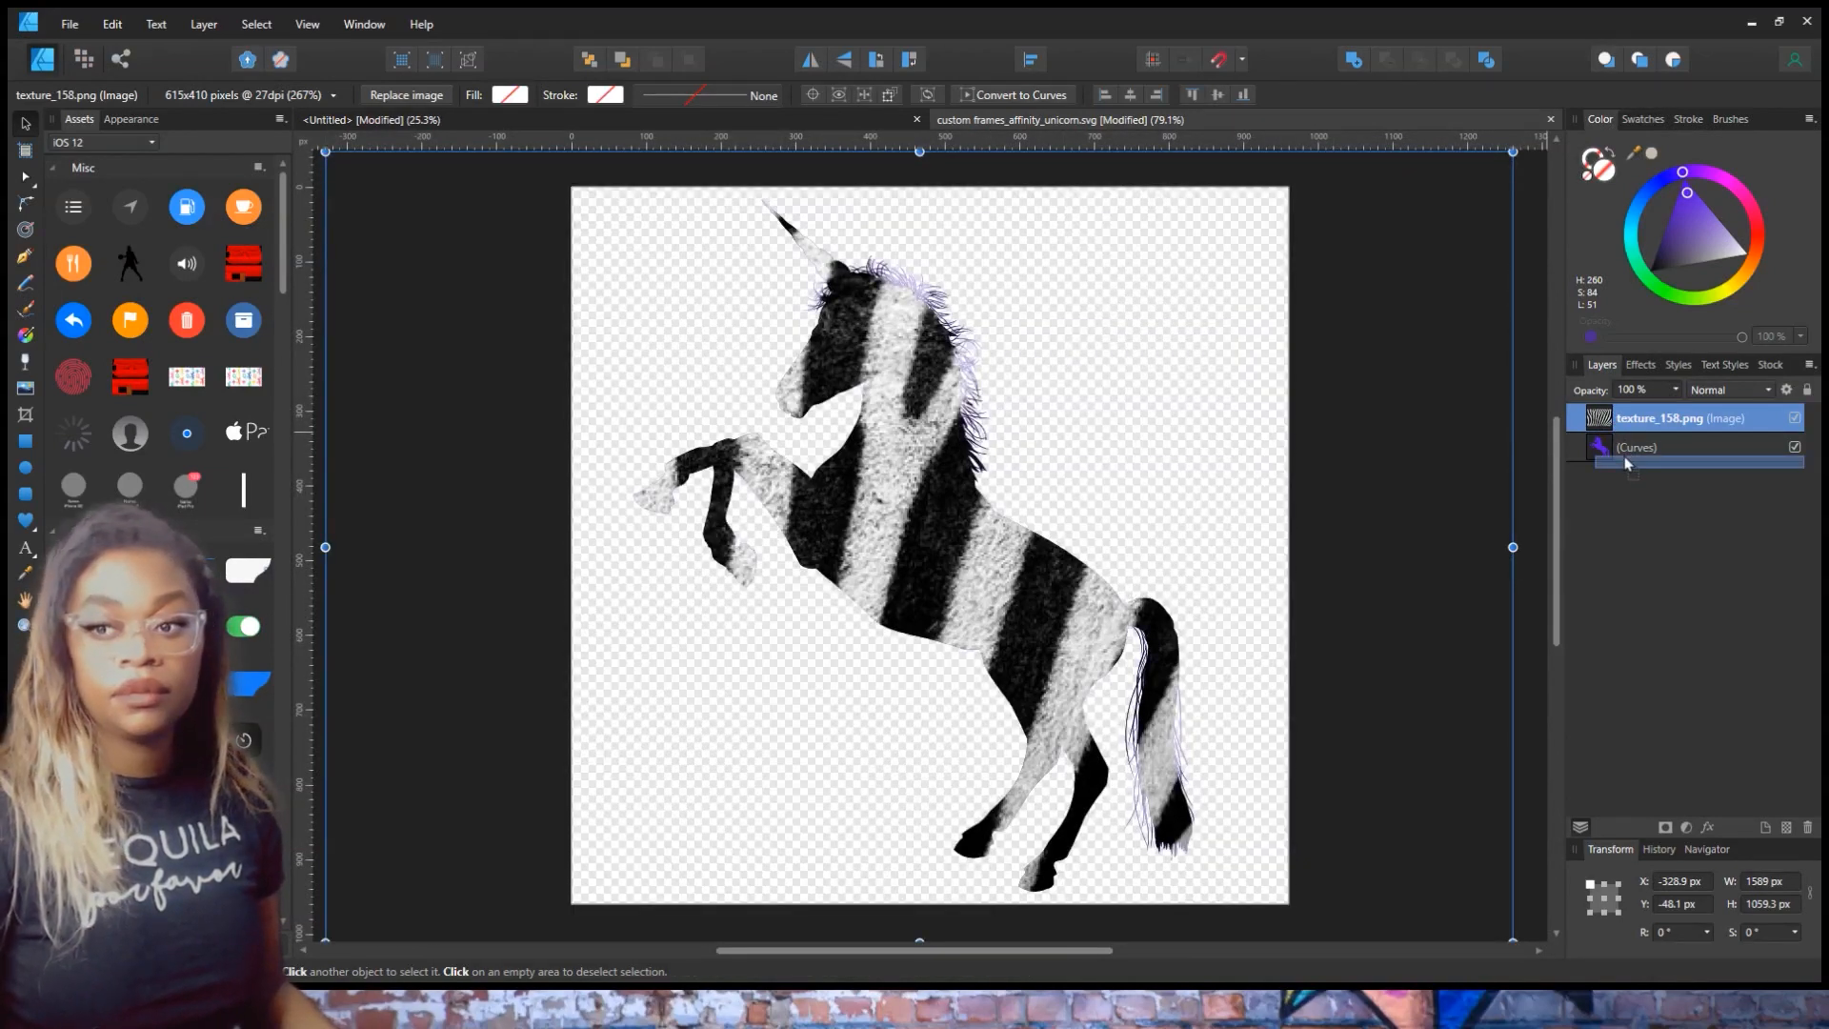
pyautogui.moveTo(1627, 463); pyautogui.dragTo(1627, 463)
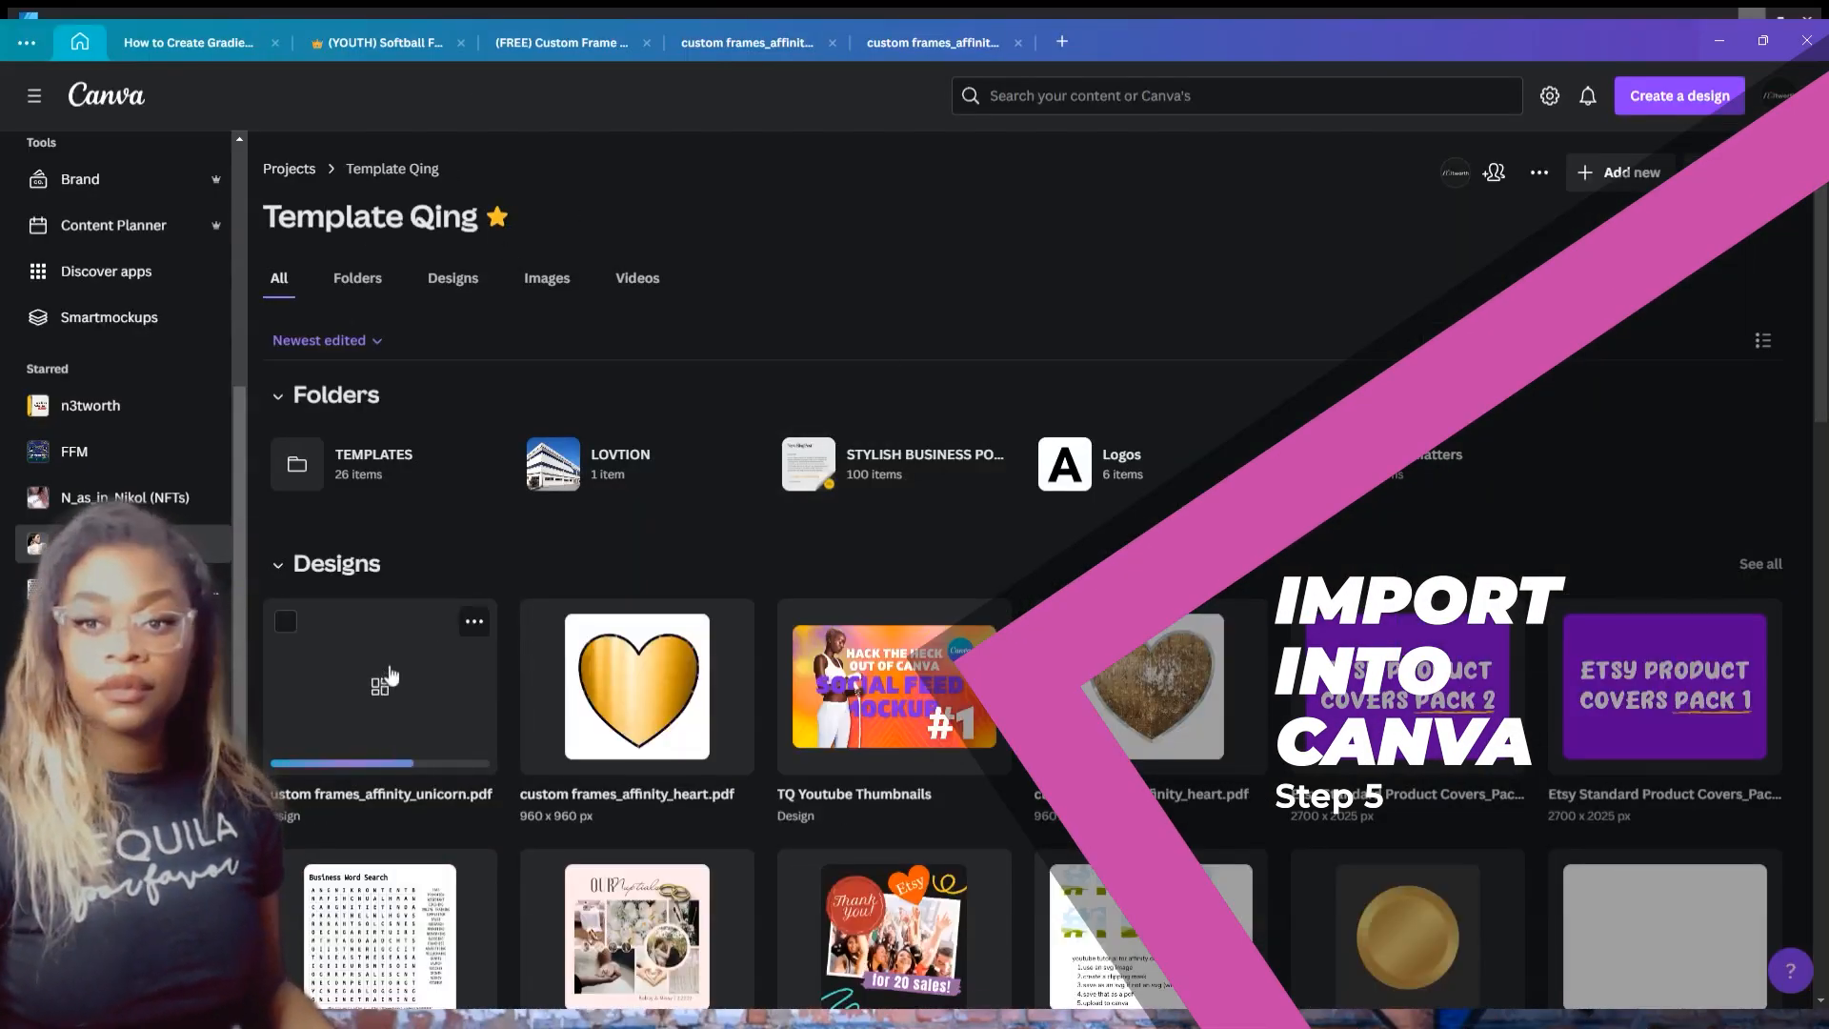
# - Open the imported custom frames_affinity_unicorn.pdf in Canva and strip the zebra unicorn down to its empty frame
pyautogui.click(345, 712)
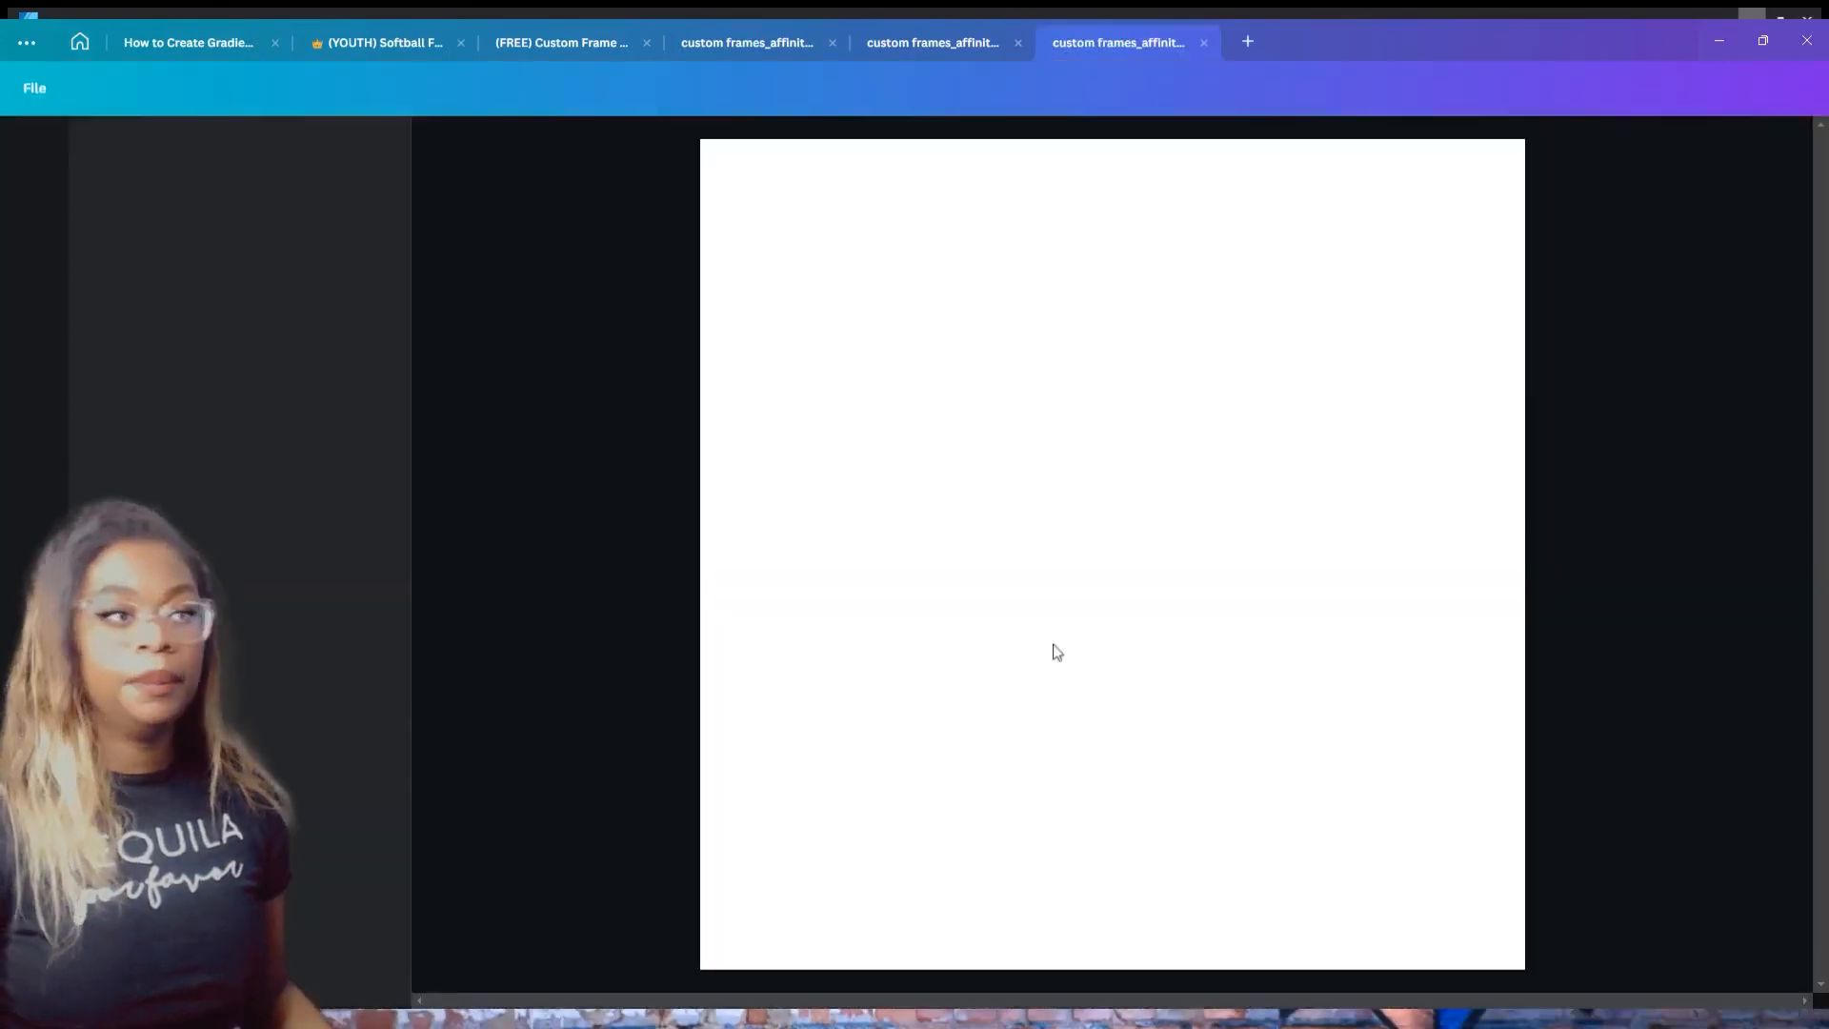
pyautogui.click(1116, 443)
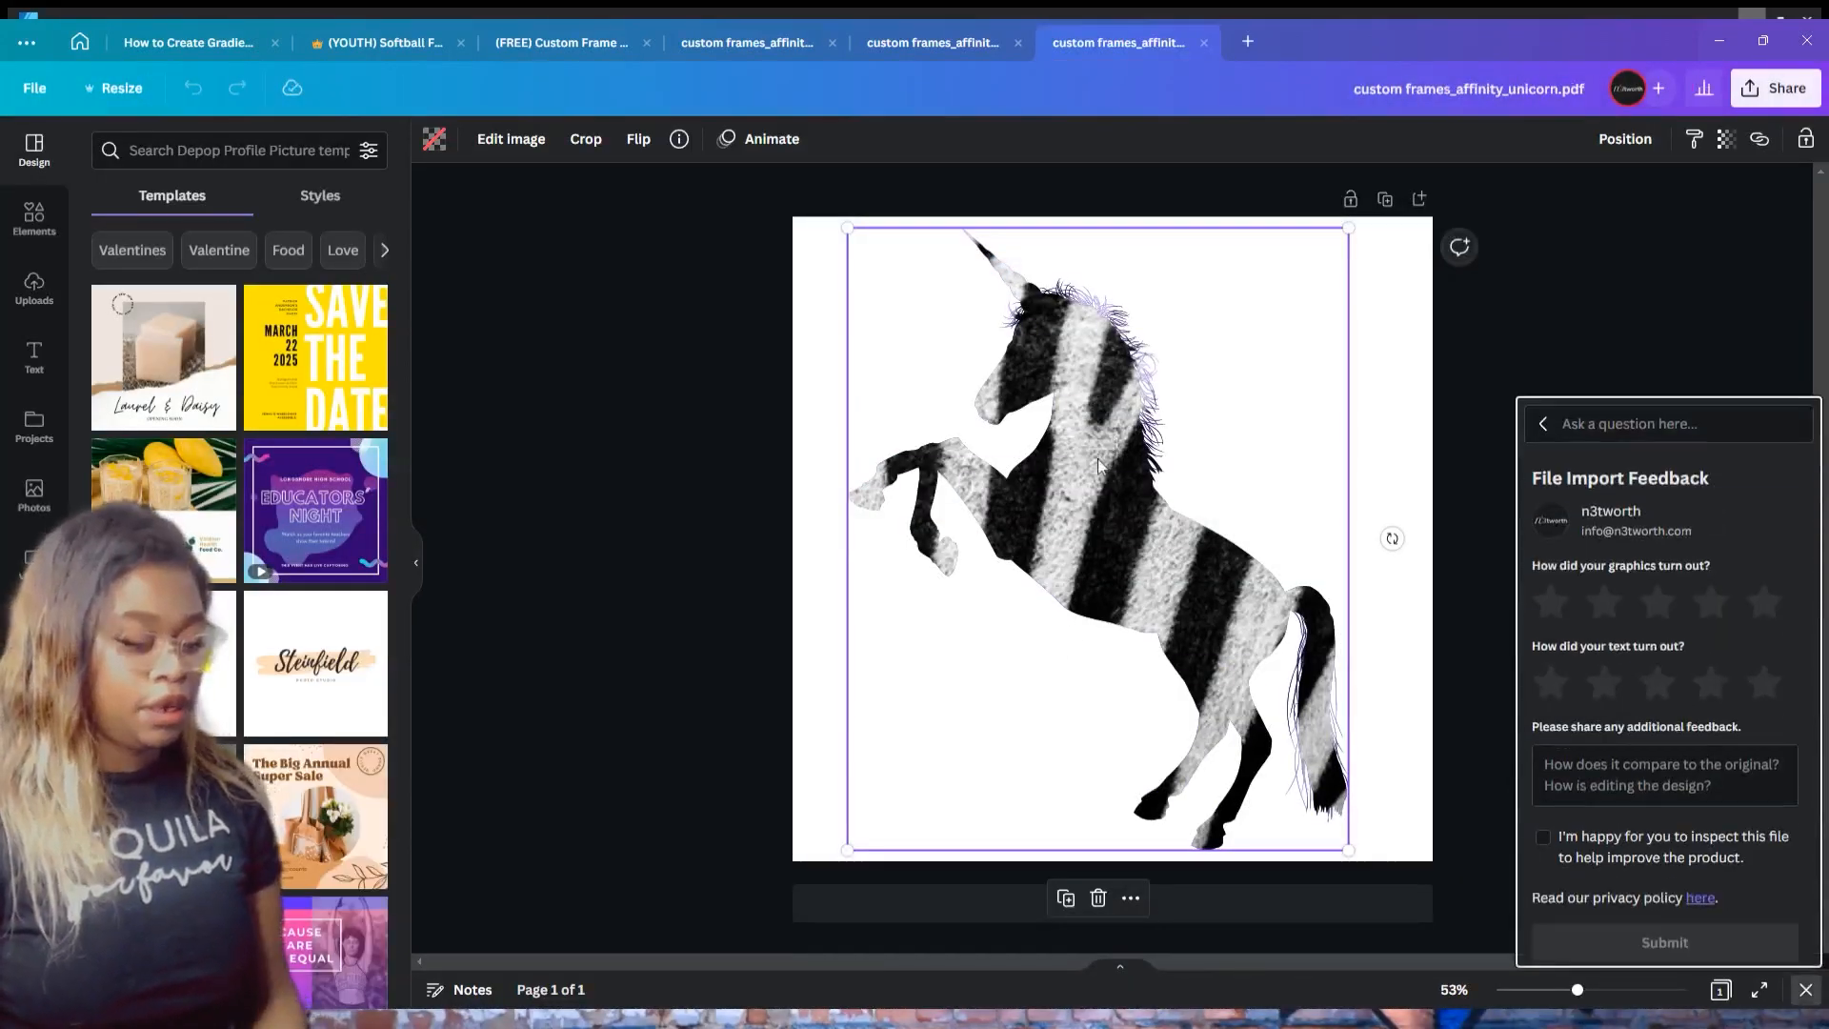
pyautogui.moveTo(1093, 509); pyautogui.dragTo(840, 519)
pyautogui.moveTo(1200, 555); pyautogui.dragTo(1345, 537)
pyautogui.press('Delete')
pyautogui.moveTo(1055, 570); pyautogui.dragTo(1199, 583)
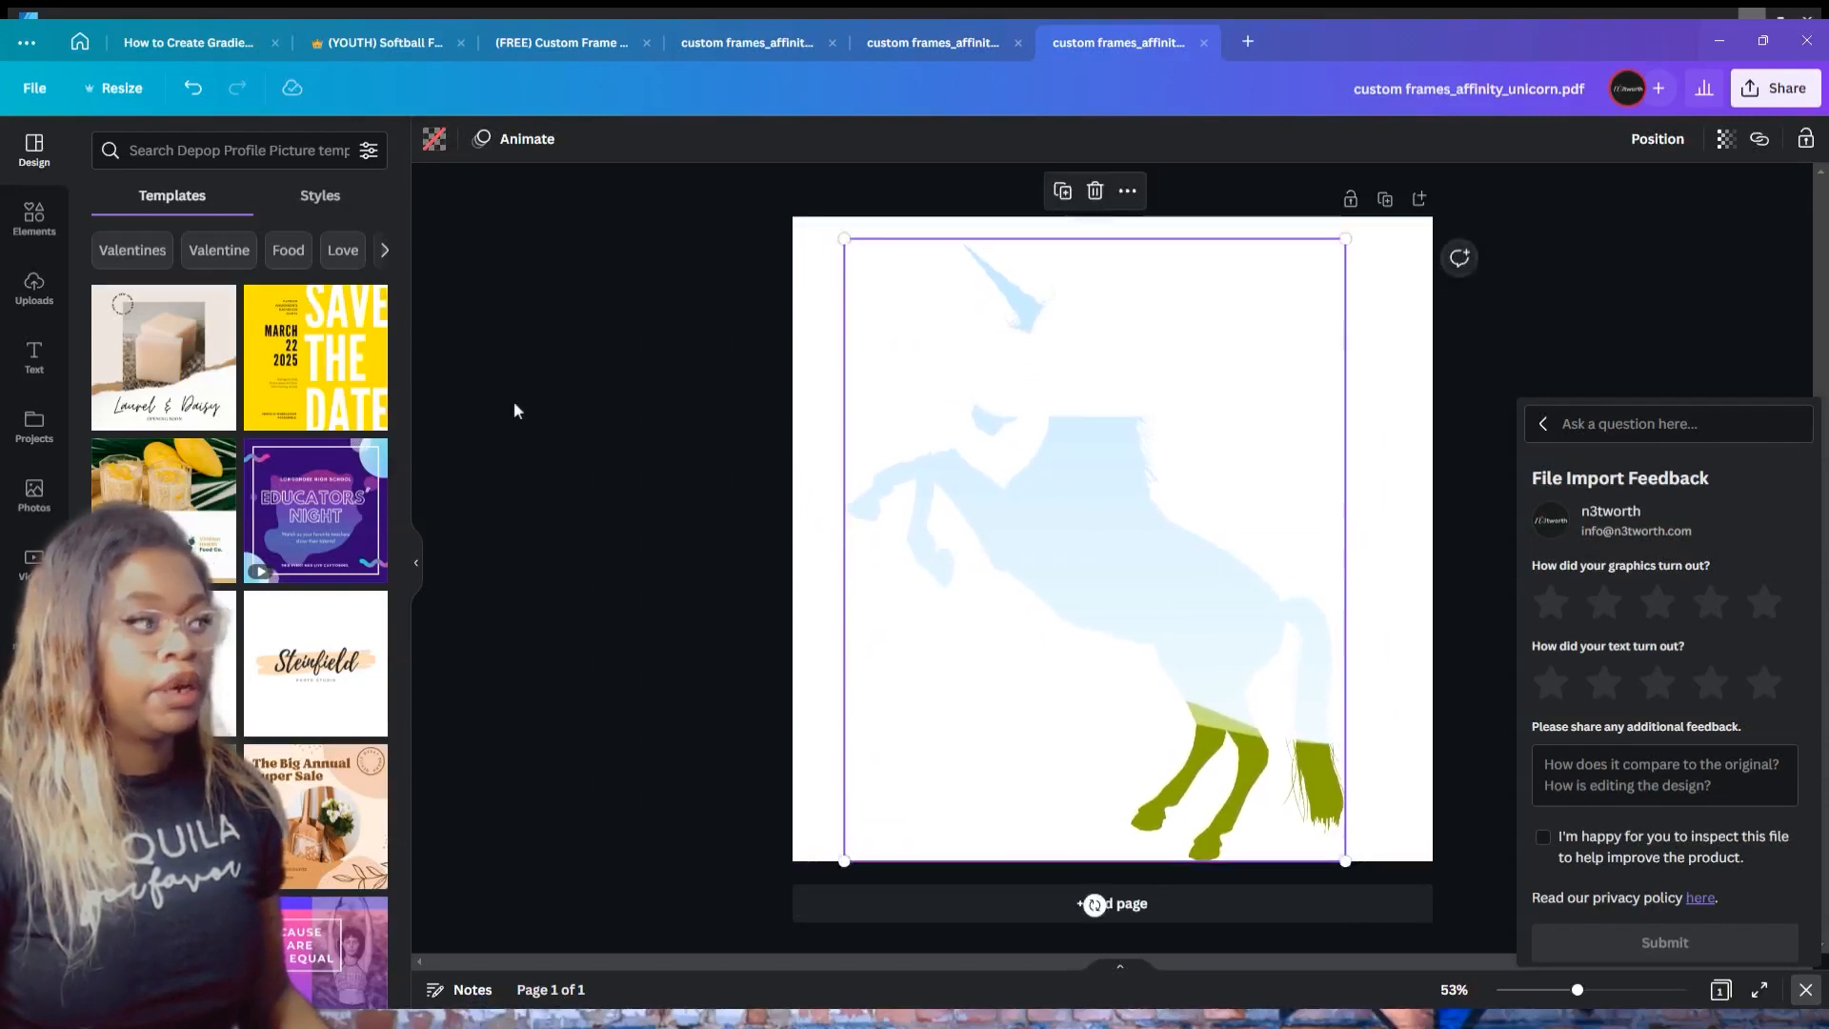
# - Fill the unicorn frame with the recently used holographic texture and centre the unicorn on the page
pyautogui.click(40, 221)
pyautogui.moveTo(149, 307); pyautogui.dragTo(1036, 484)
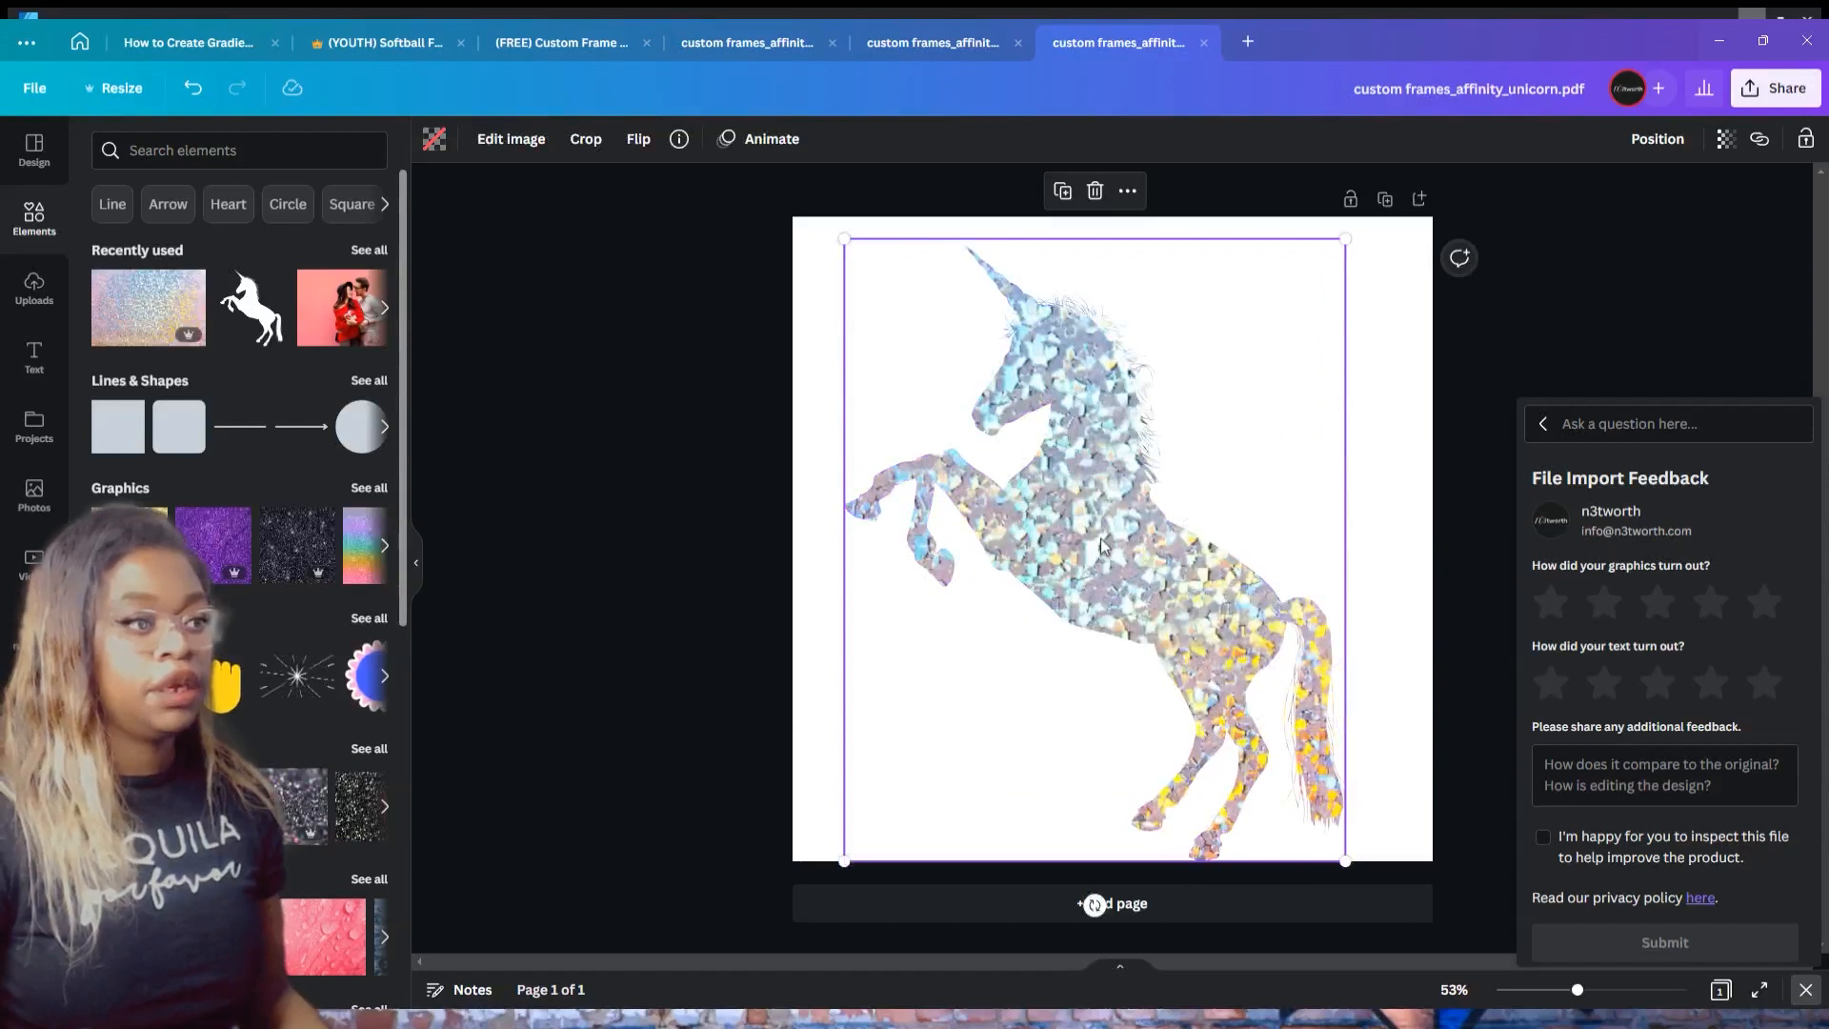
pyautogui.moveTo(1216, 644); pyautogui.dragTo(1209, 621)
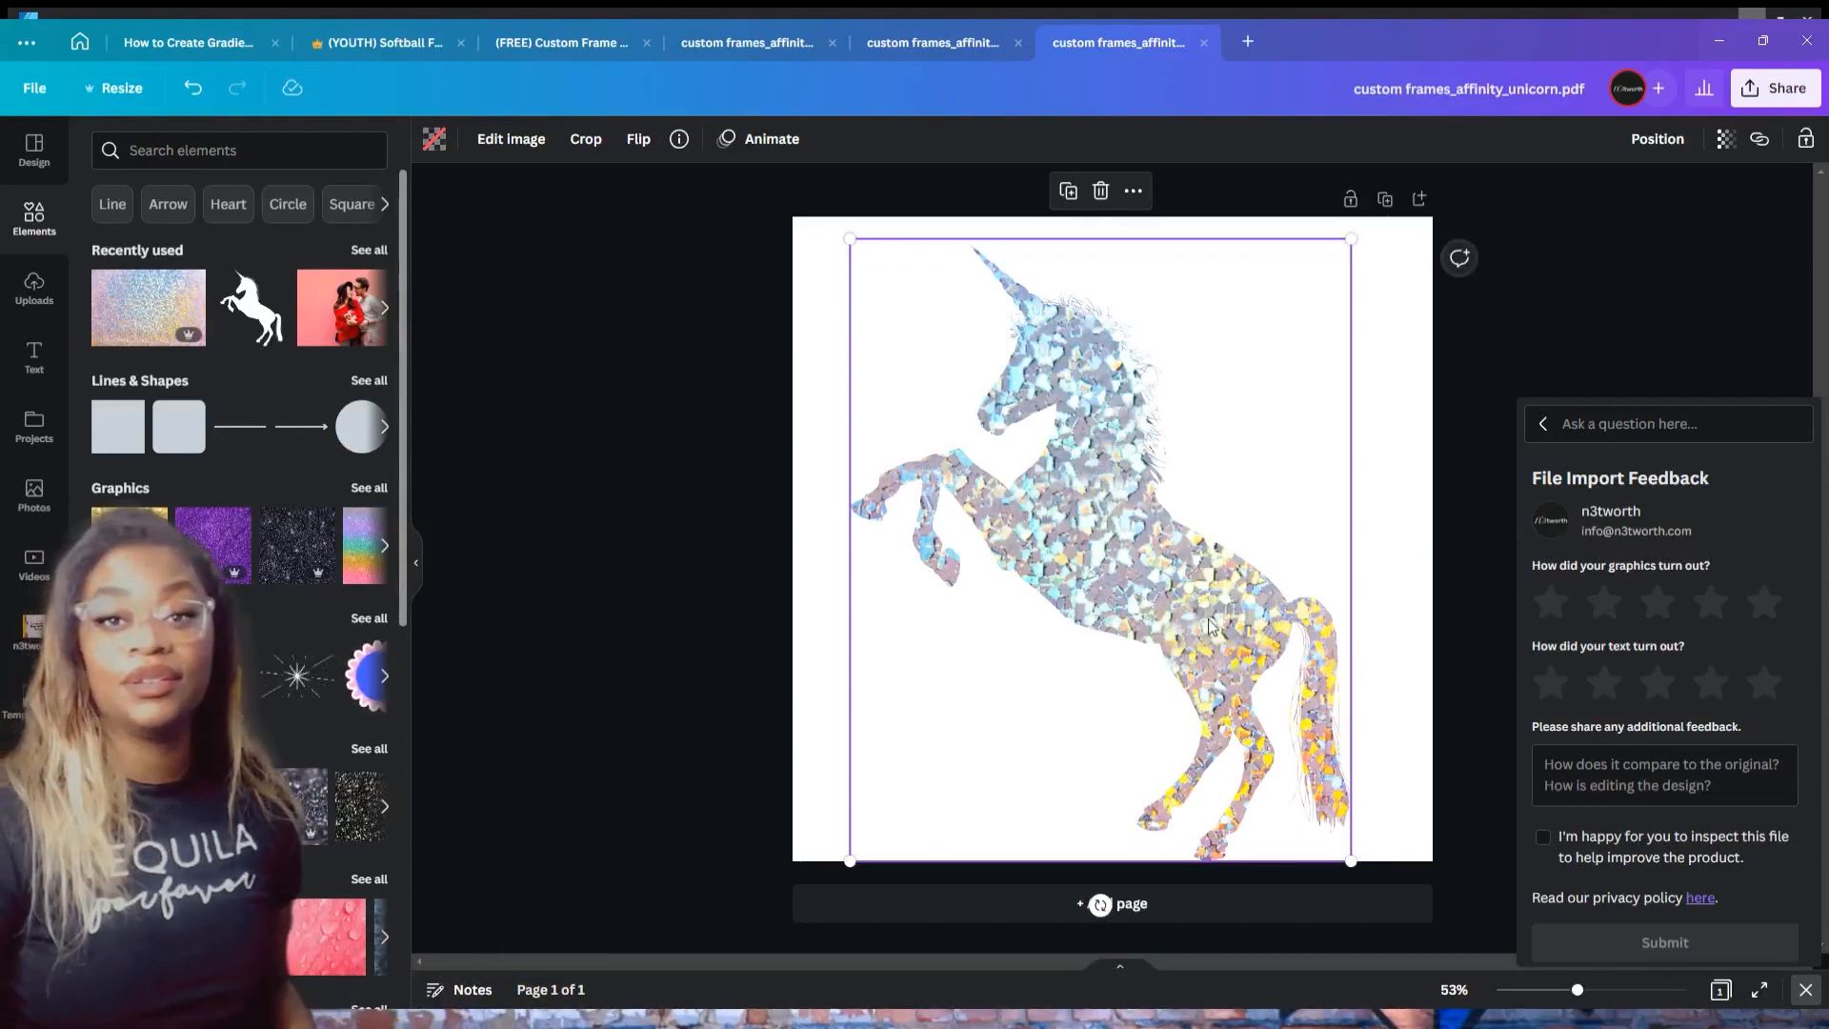
pyautogui.moveTo(1174, 624); pyautogui.dragTo(1186, 613)
pyautogui.moveTo(1116, 410); pyautogui.dragTo(1111, 417)
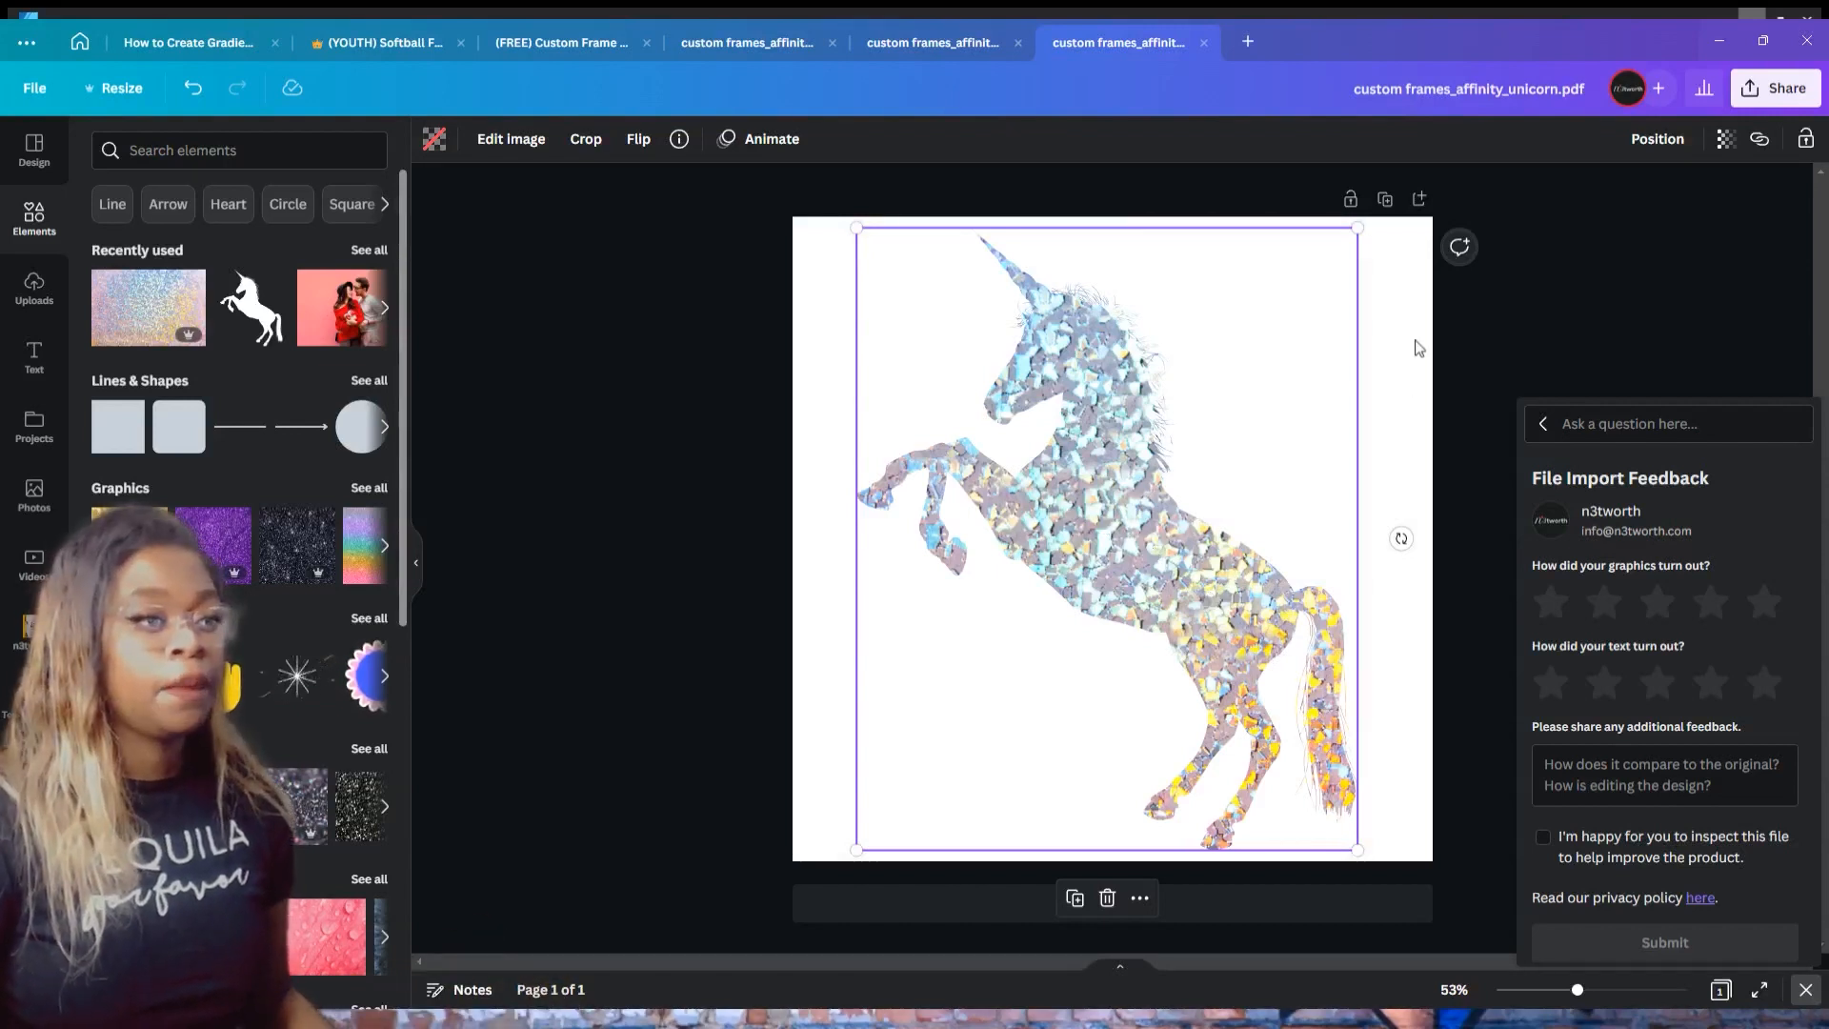
# - Switch to Affinity Designer, move texture_158.png out of the unicorn curves to its own layer above and hide it
pyautogui.click(1546, 294)
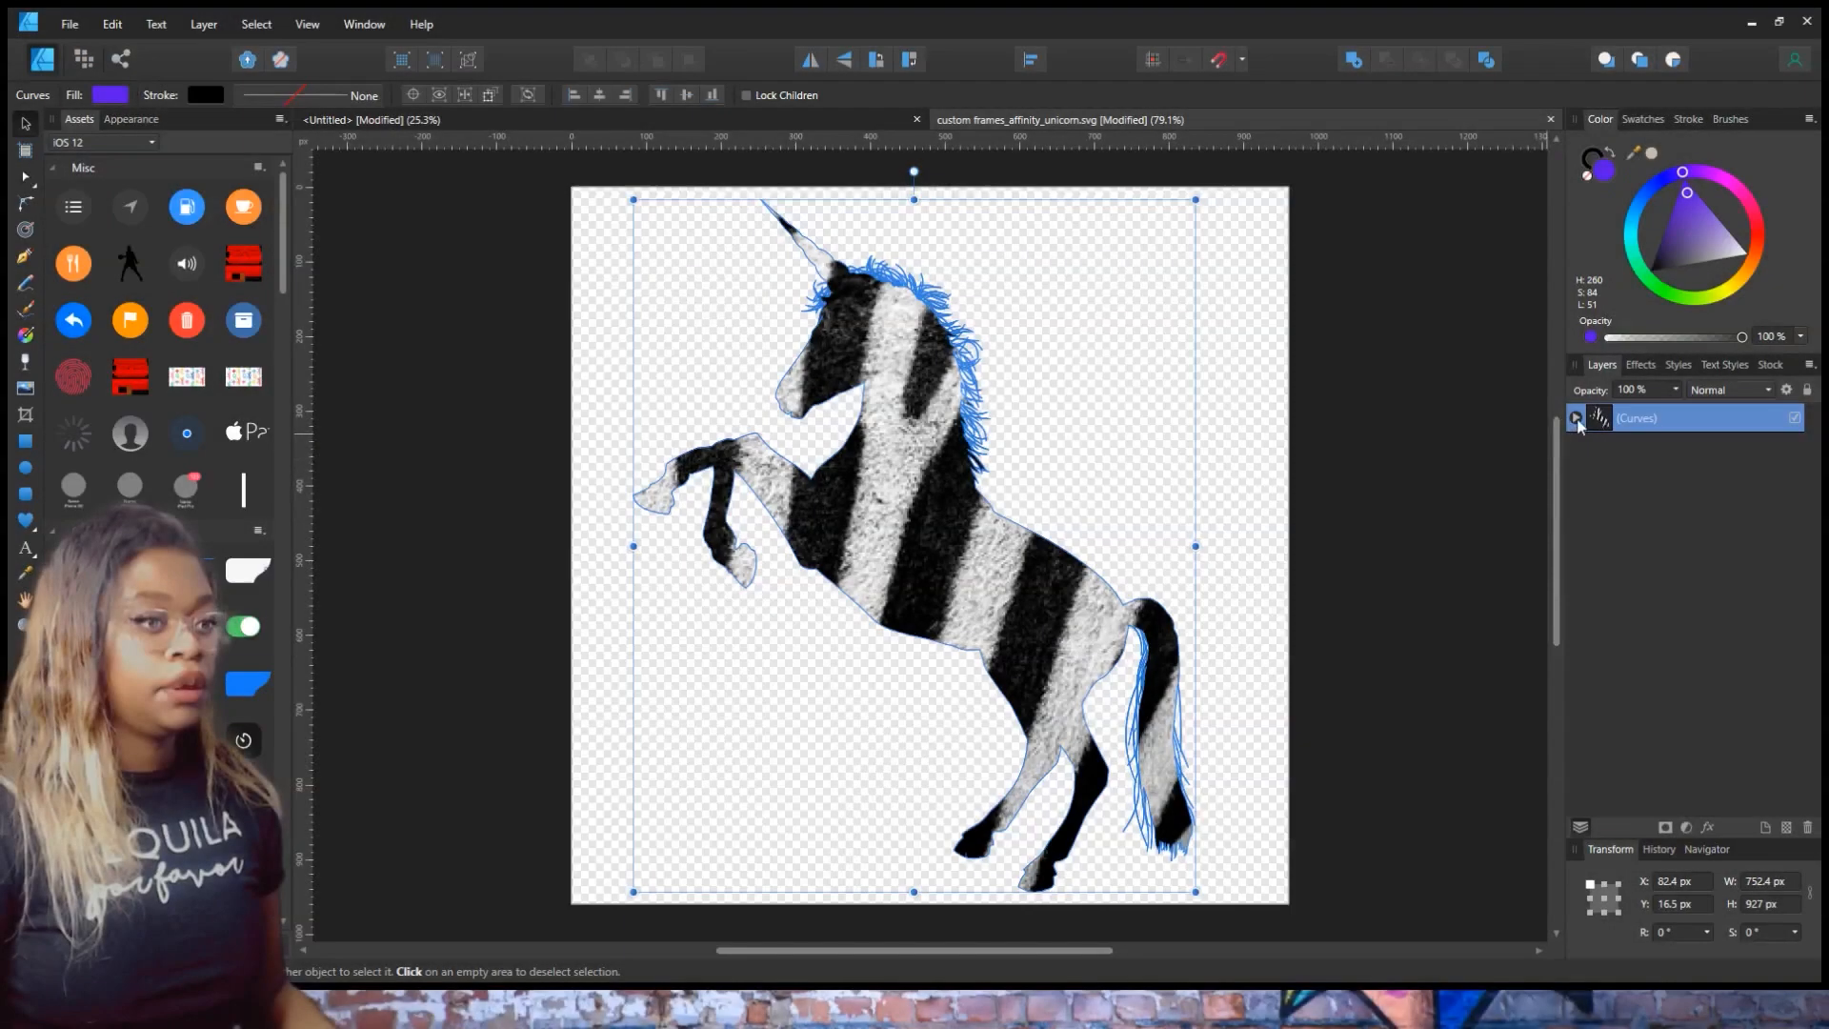
pyautogui.click(1576, 417)
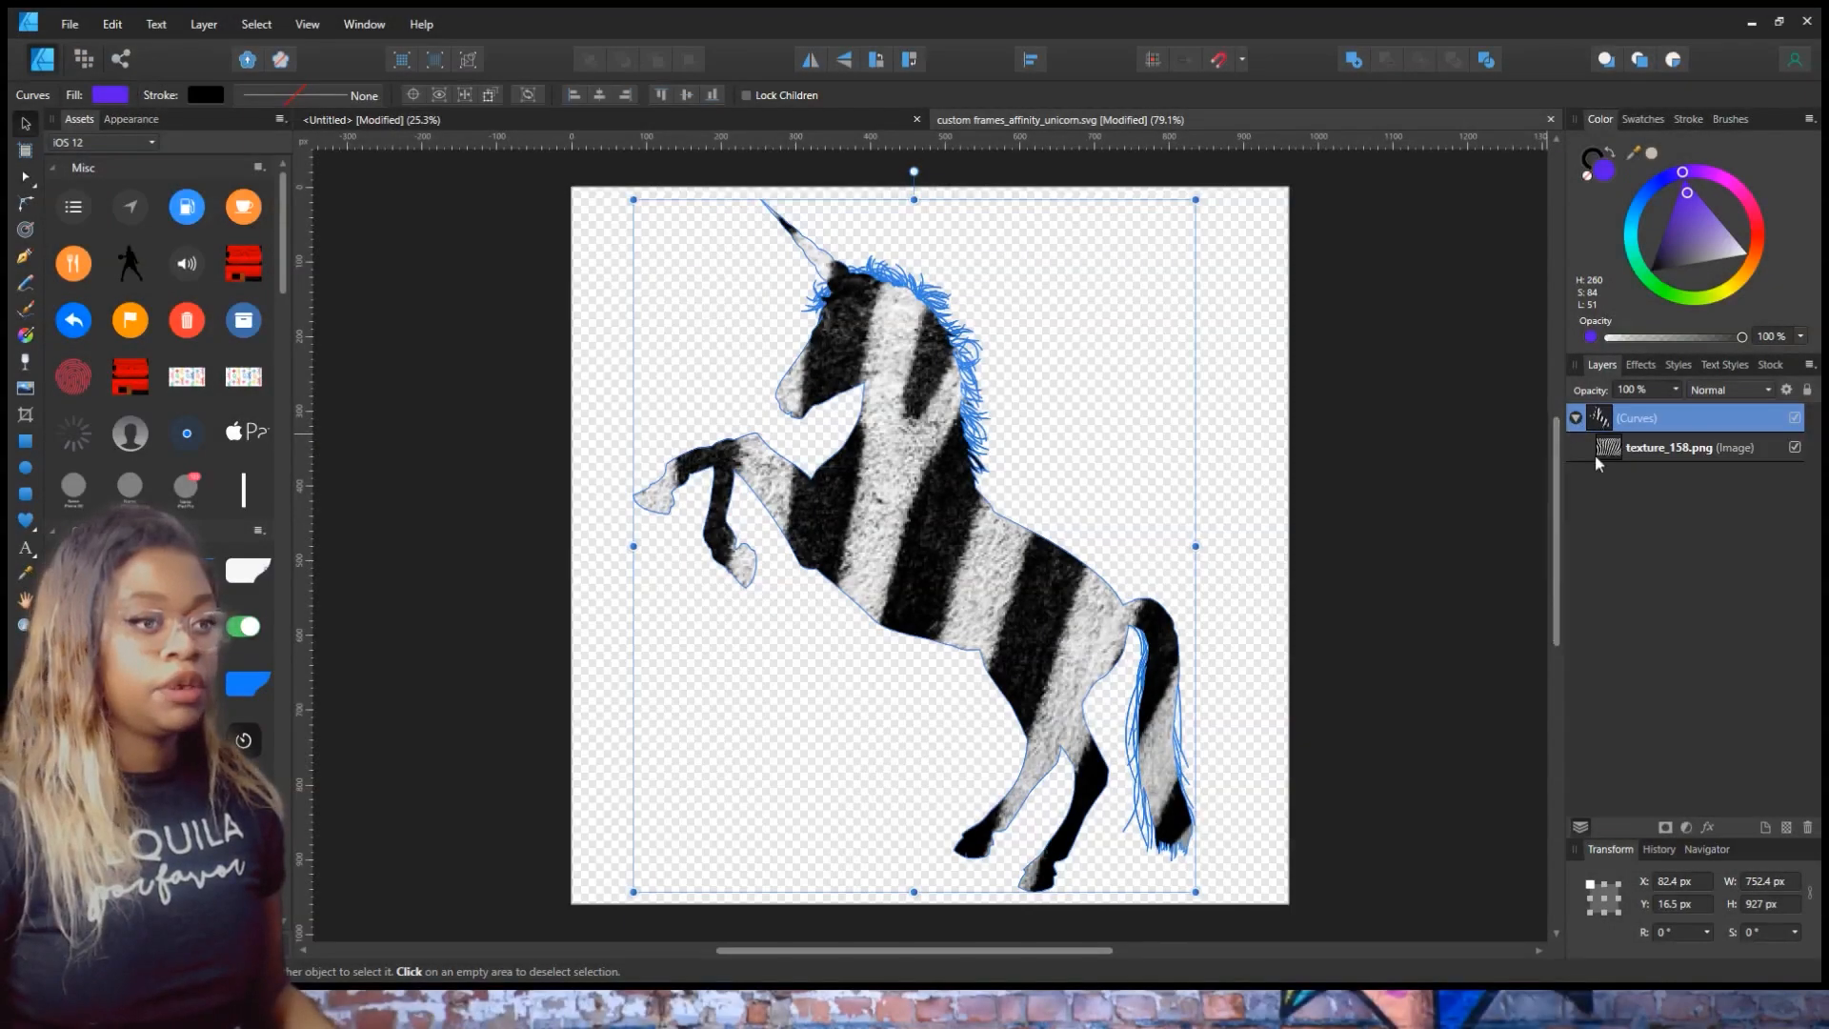
pyautogui.click(1613, 451)
pyautogui.moveTo(1613, 451); pyautogui.dragTo(1621, 415)
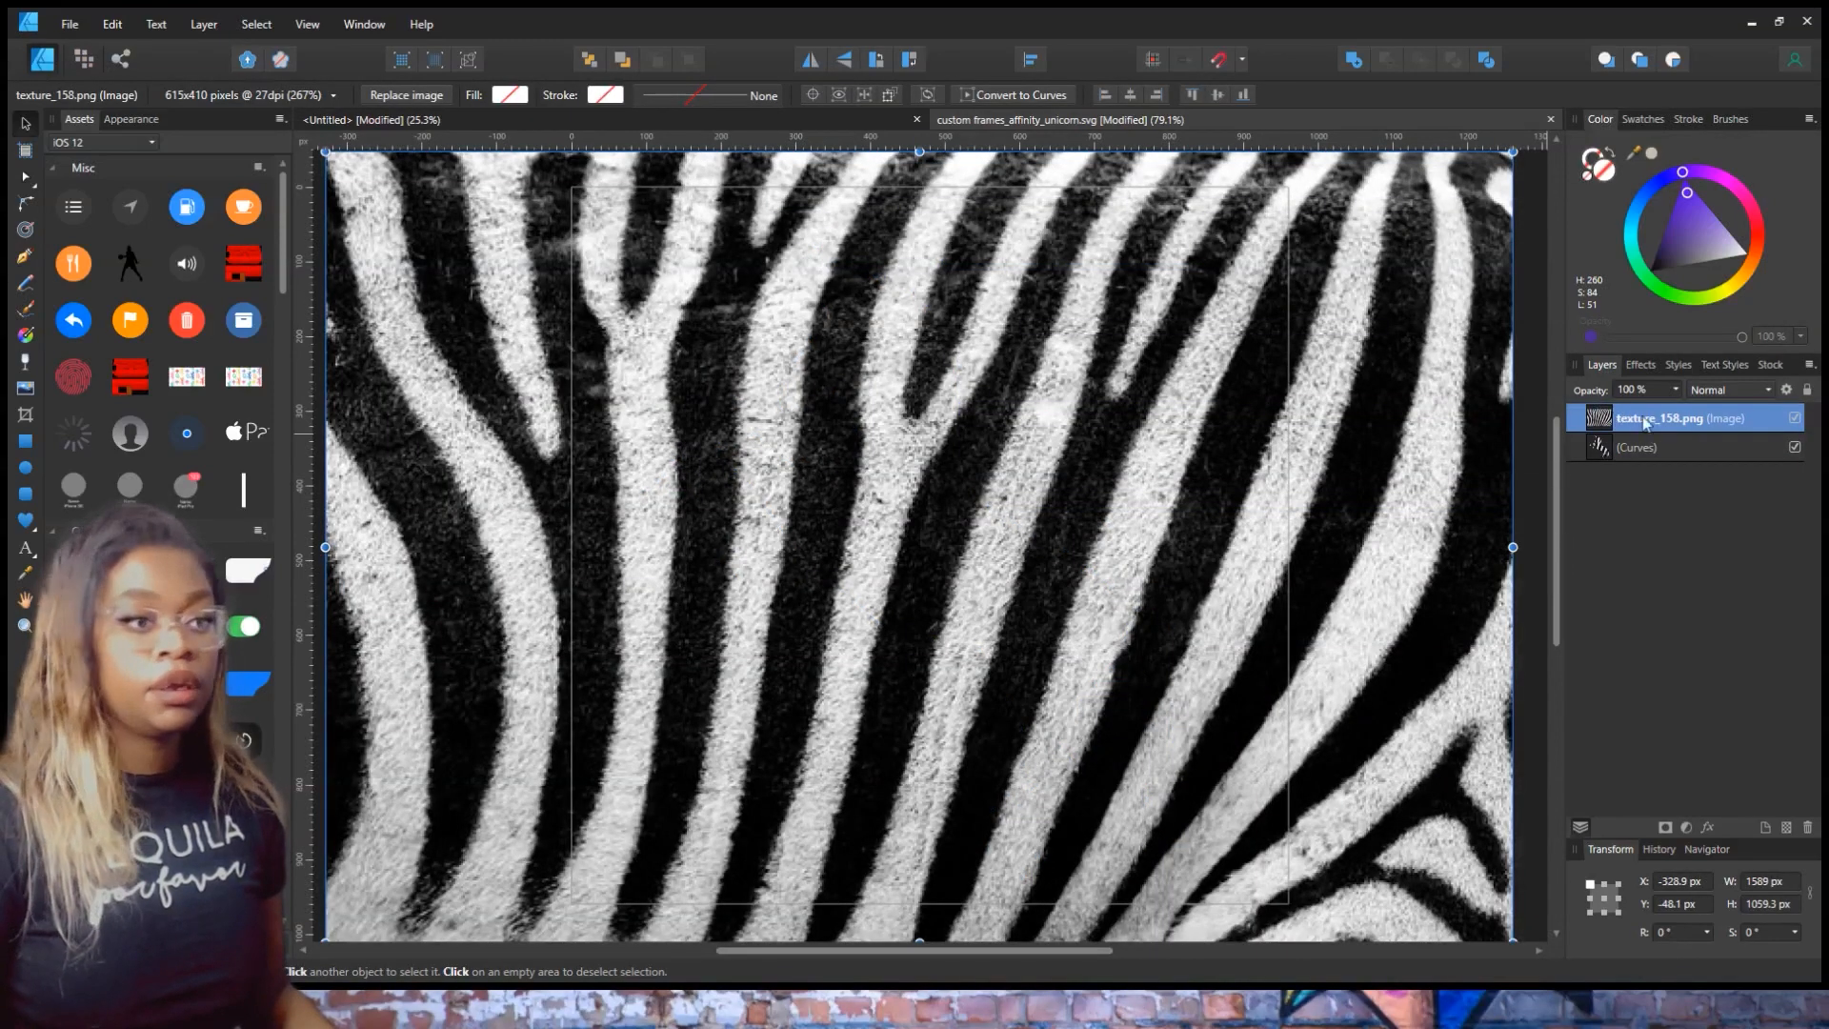
pyautogui.click(1796, 419)
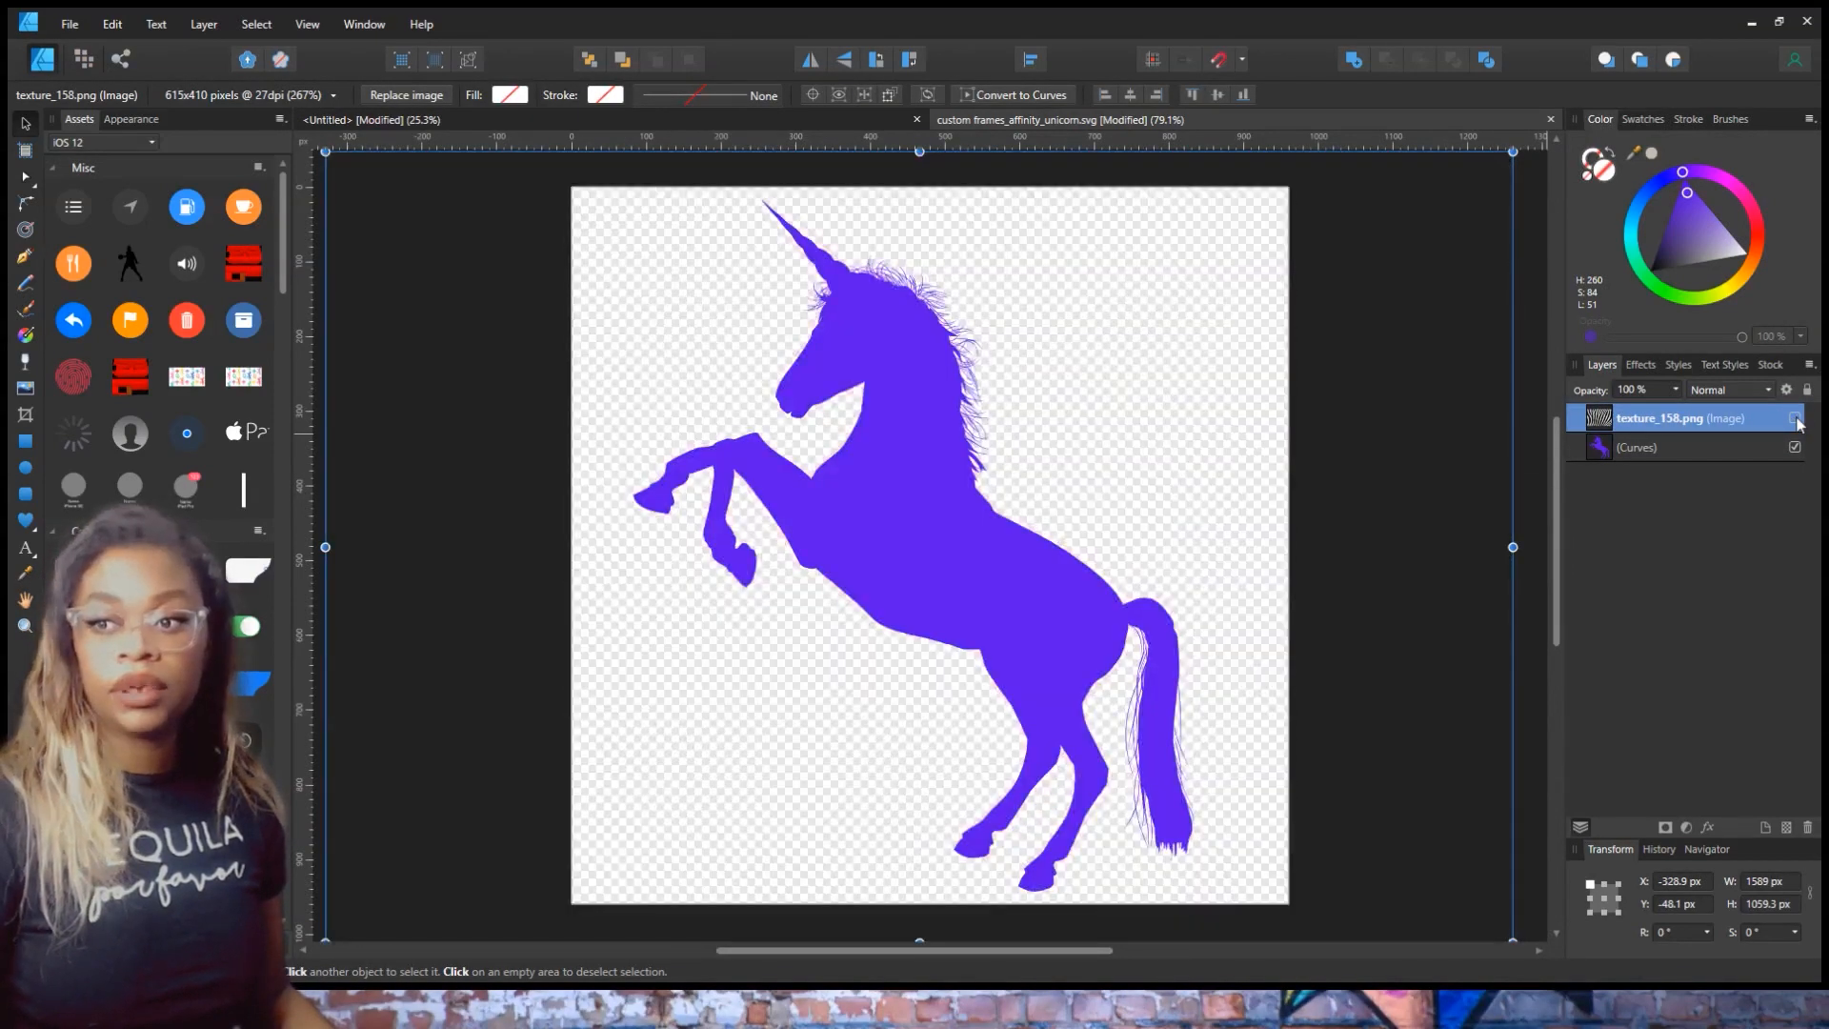
# - With the Pen tool, start a path tracing the horn's base from the mane side across the forehead to the horn's underside
pyautogui.click(932, 525)
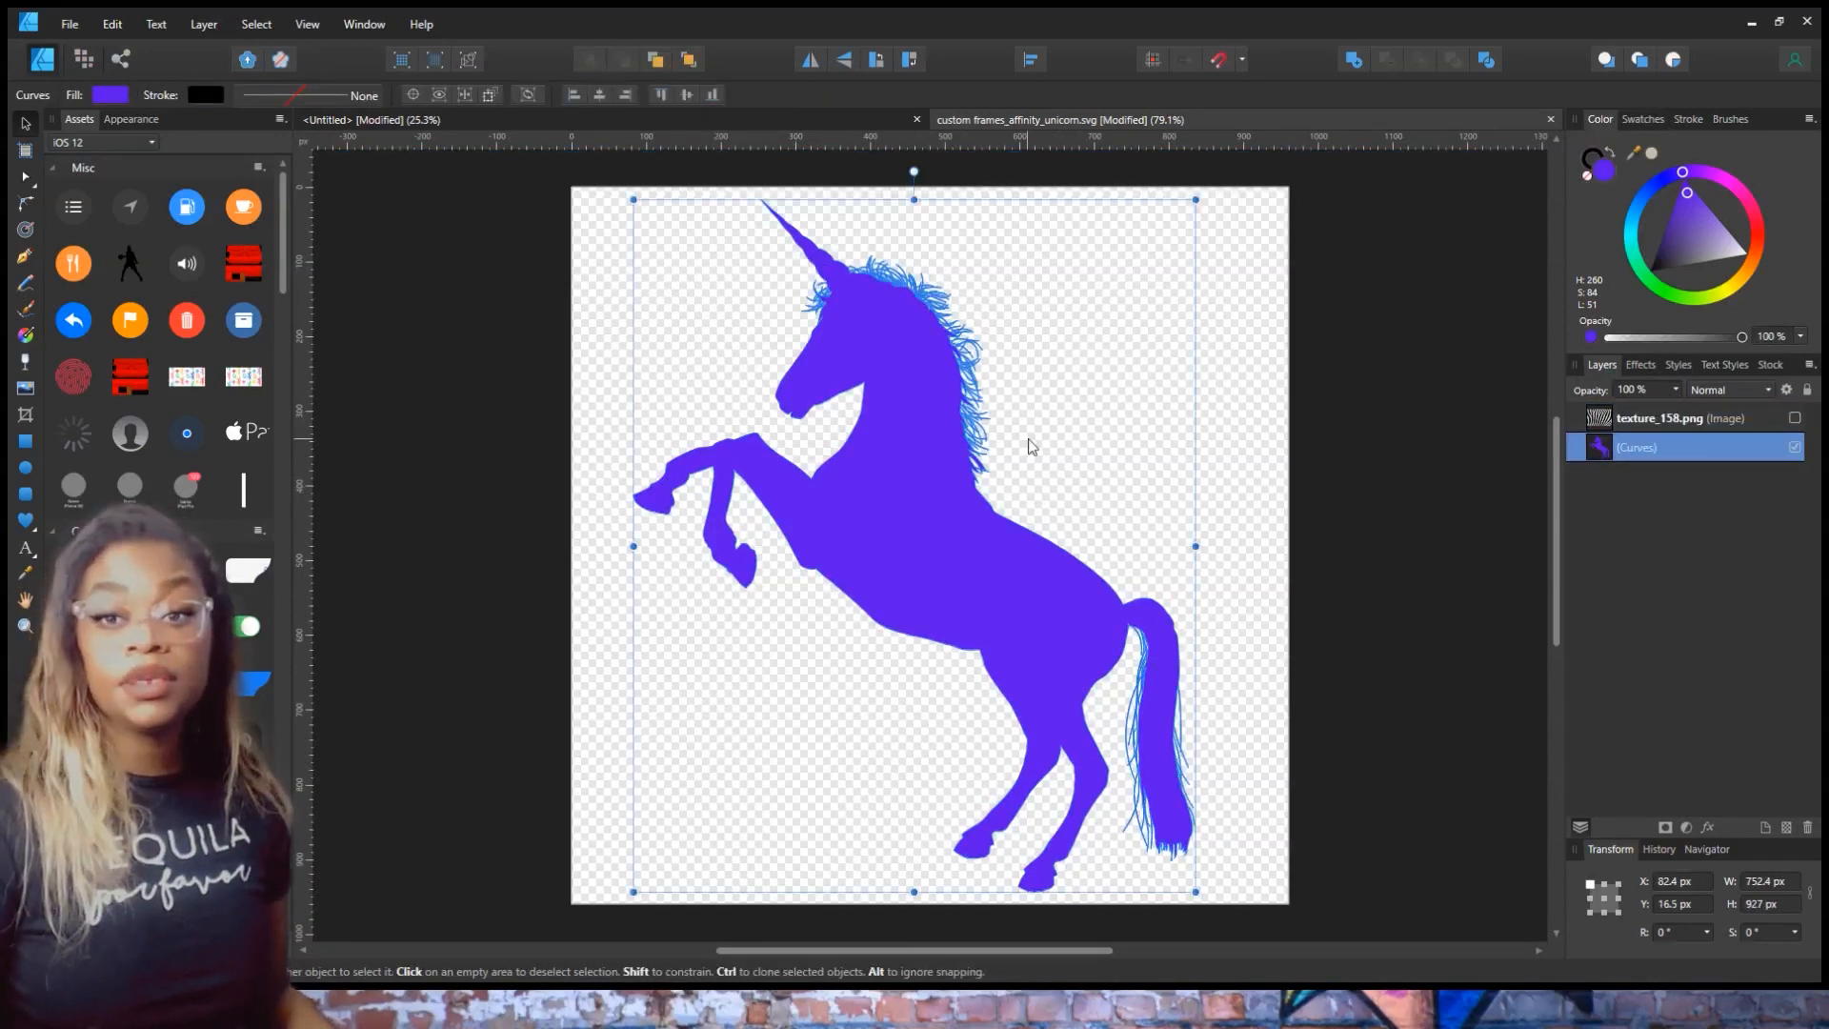
pyautogui.click(25, 255)
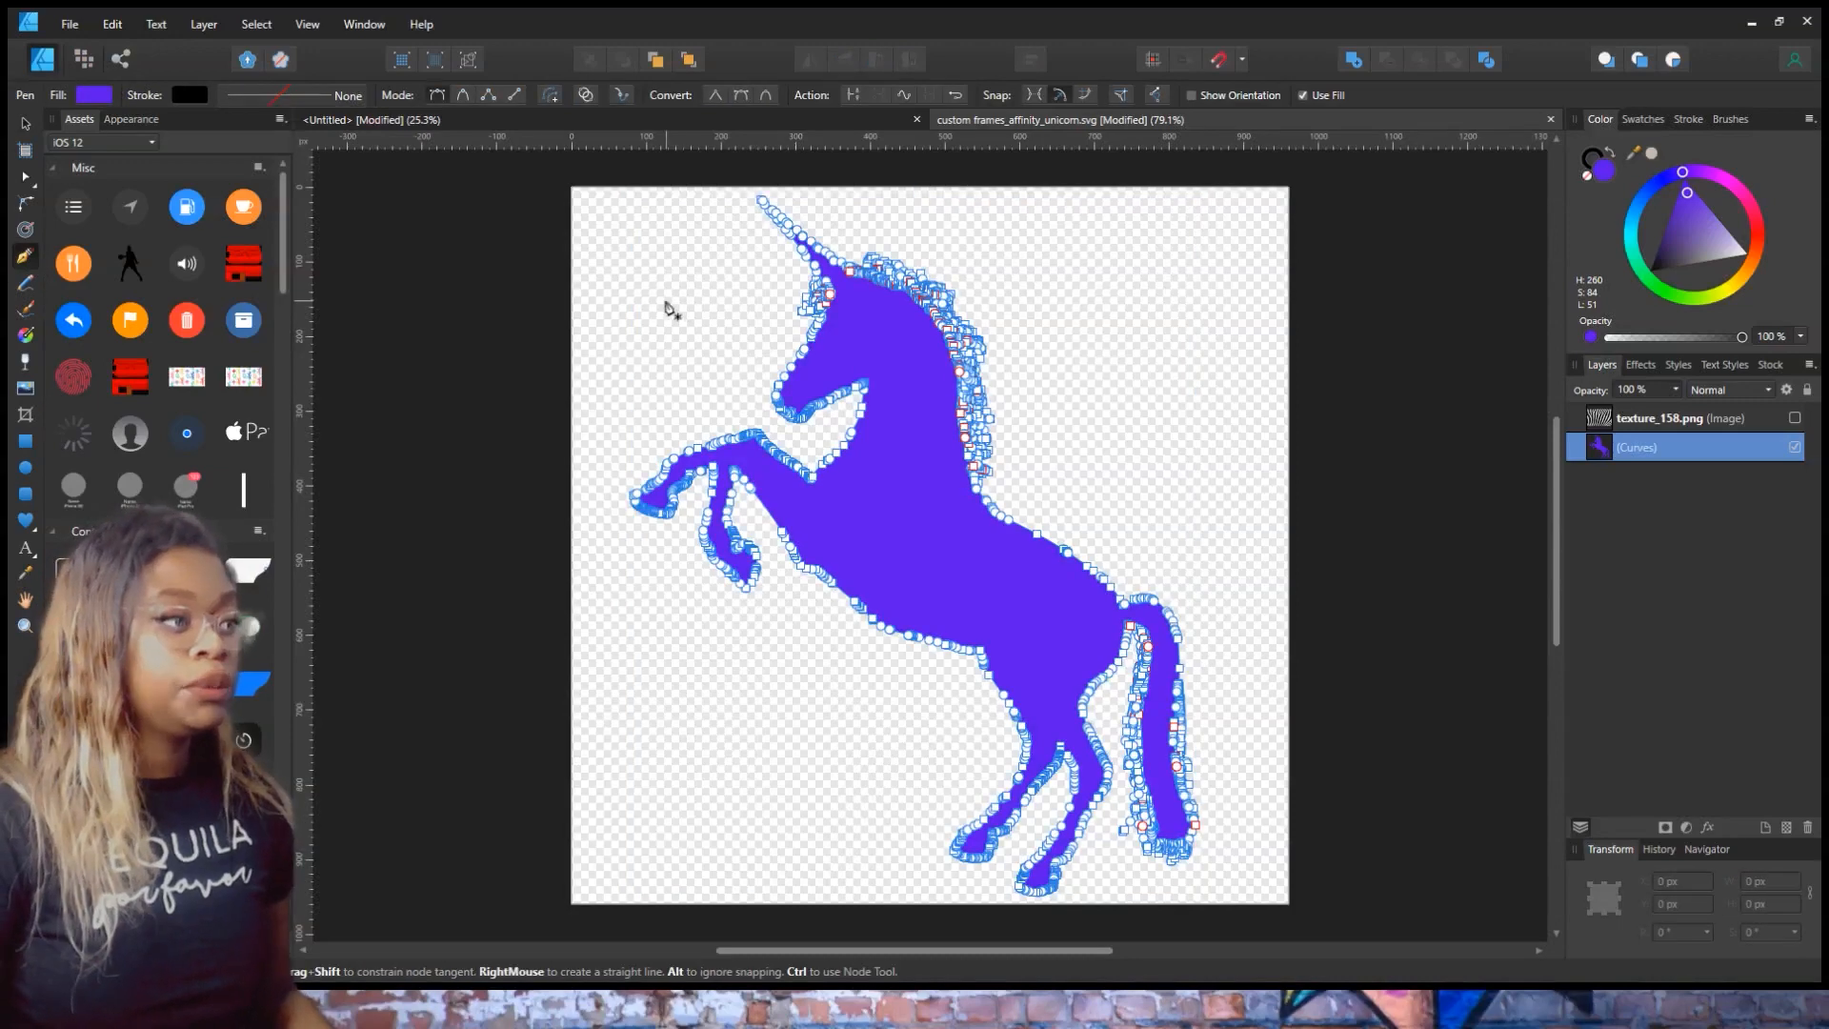
pyautogui.scroll(8, 879, 227)
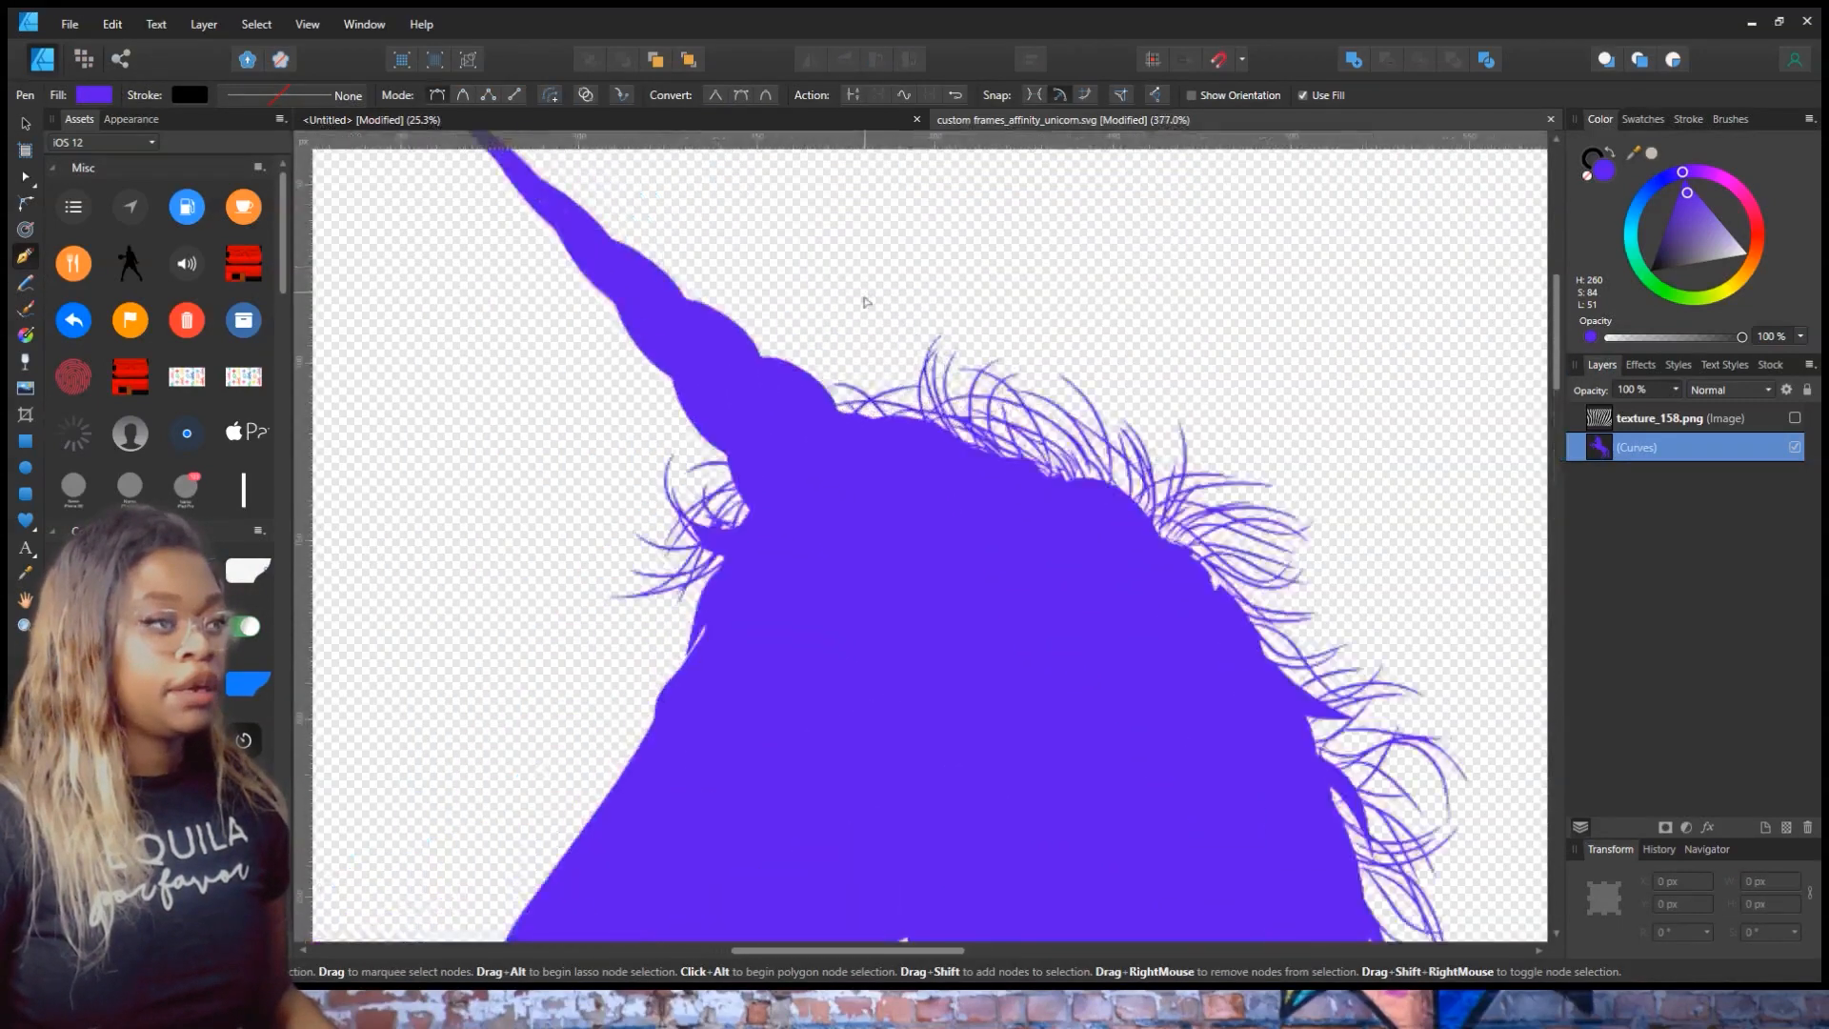
pyautogui.scroll(-5, 862, 351)
pyautogui.scroll(4, 865, 339)
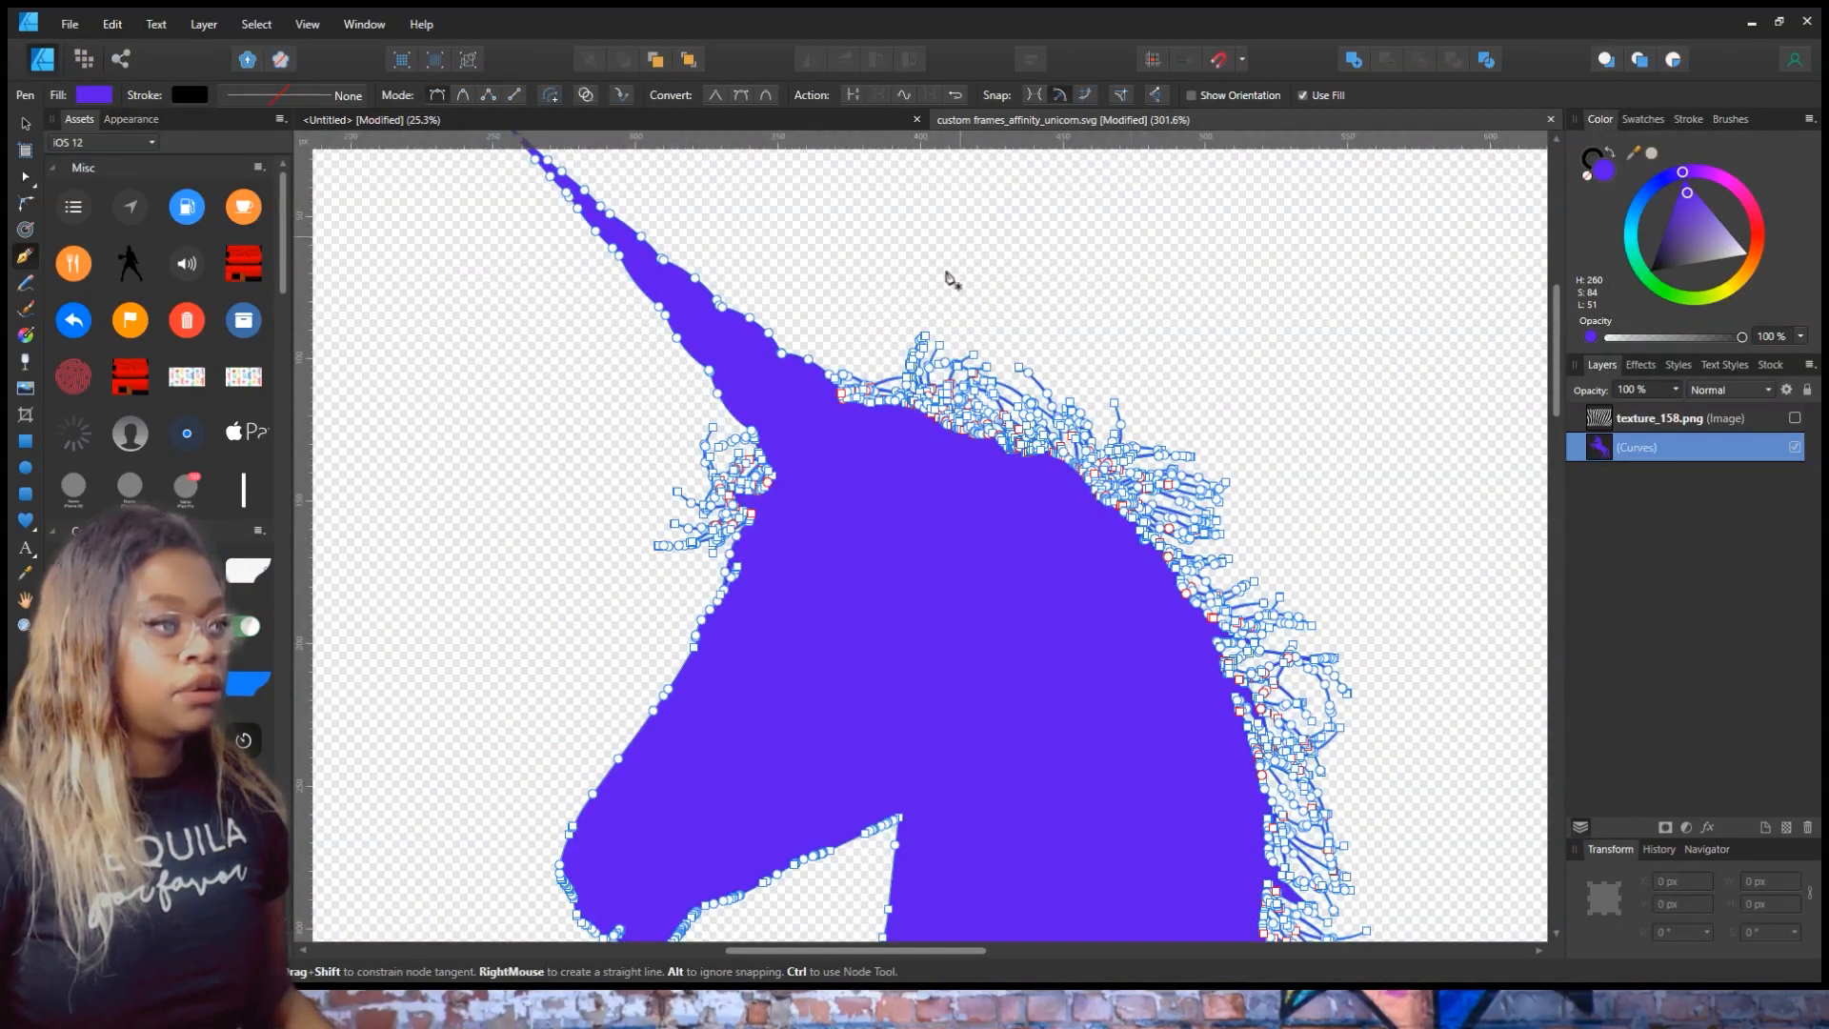
pyautogui.click(851, 346)
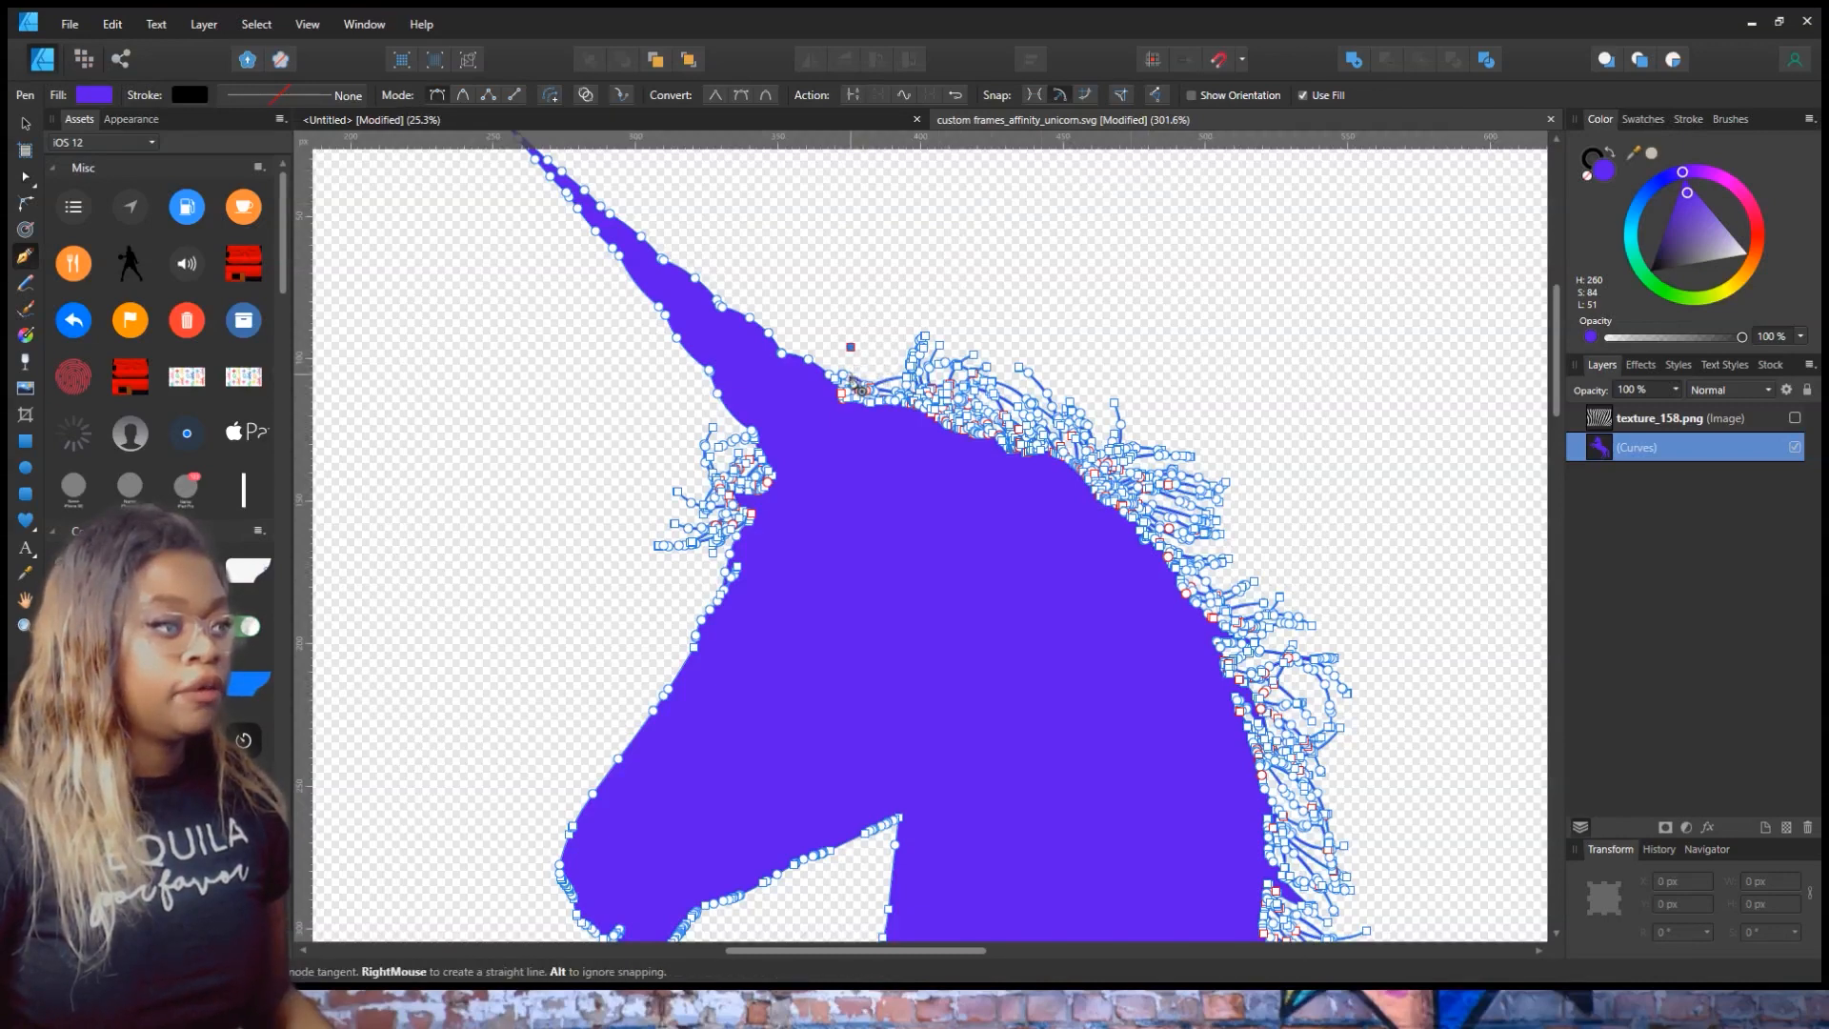
pyautogui.click(849, 388)
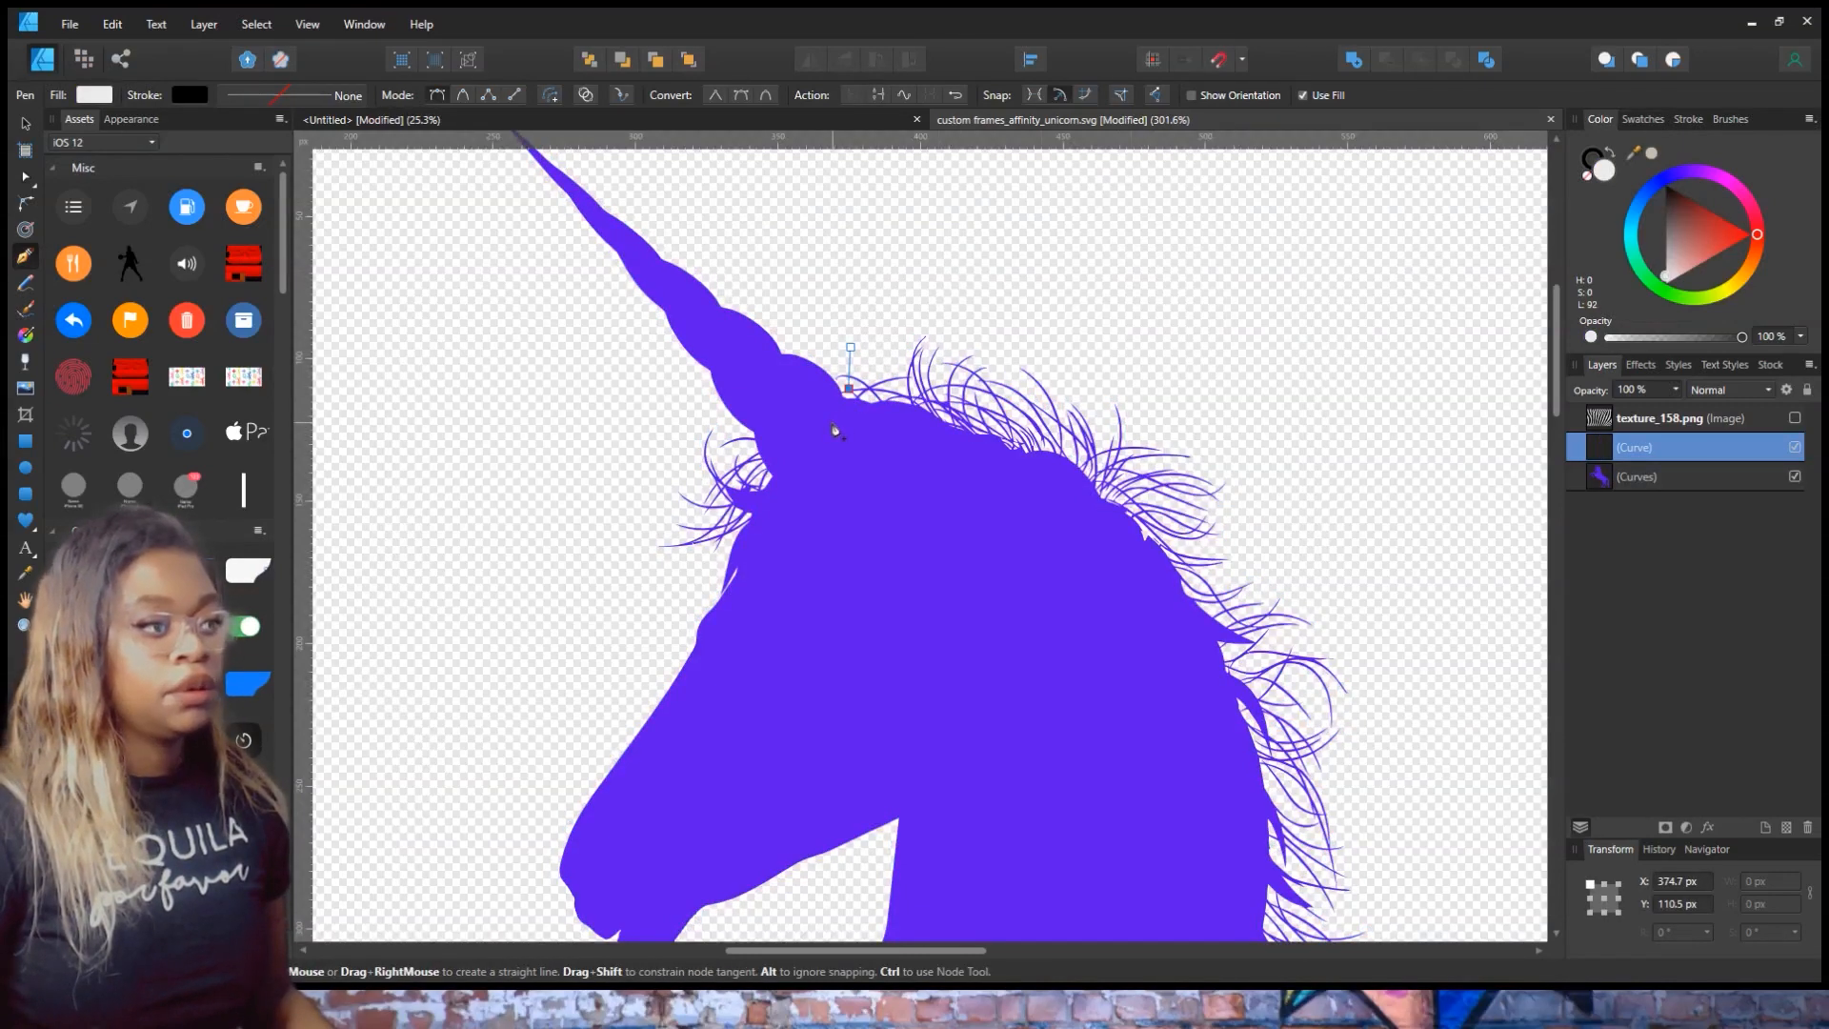
pyautogui.click(849, 406)
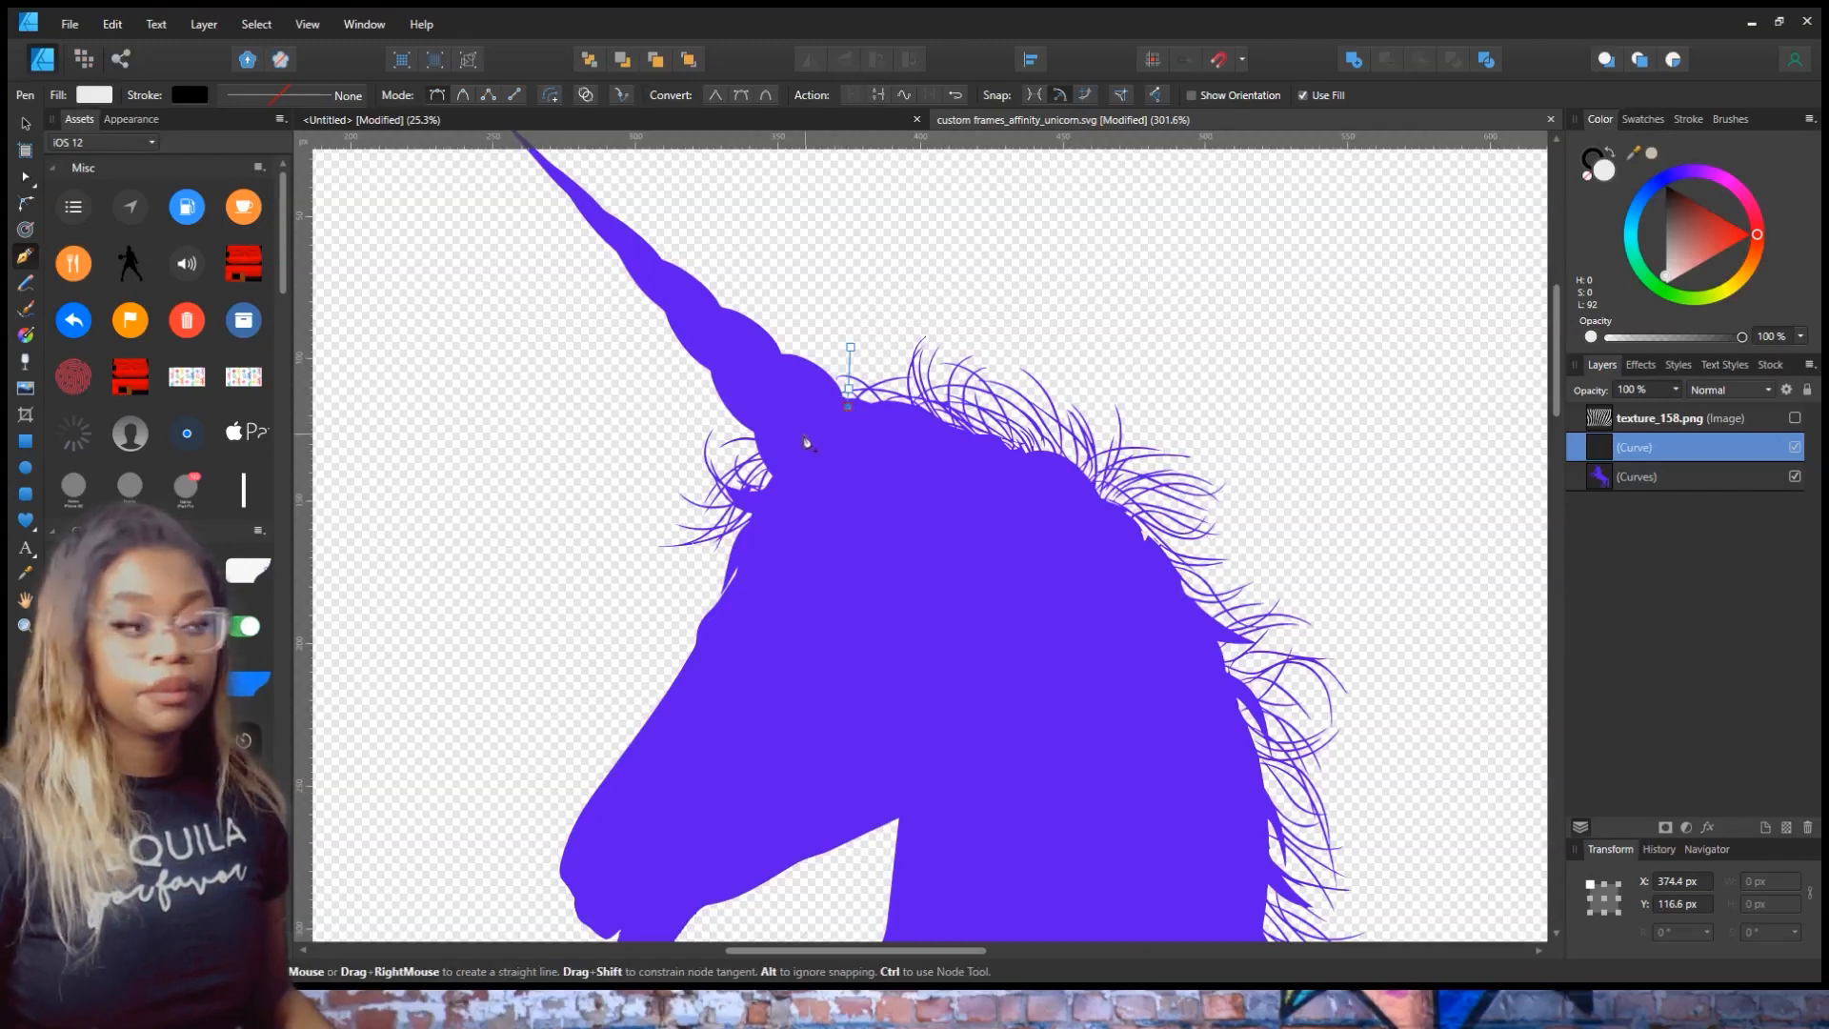
pyautogui.scroll(5, 763, 413)
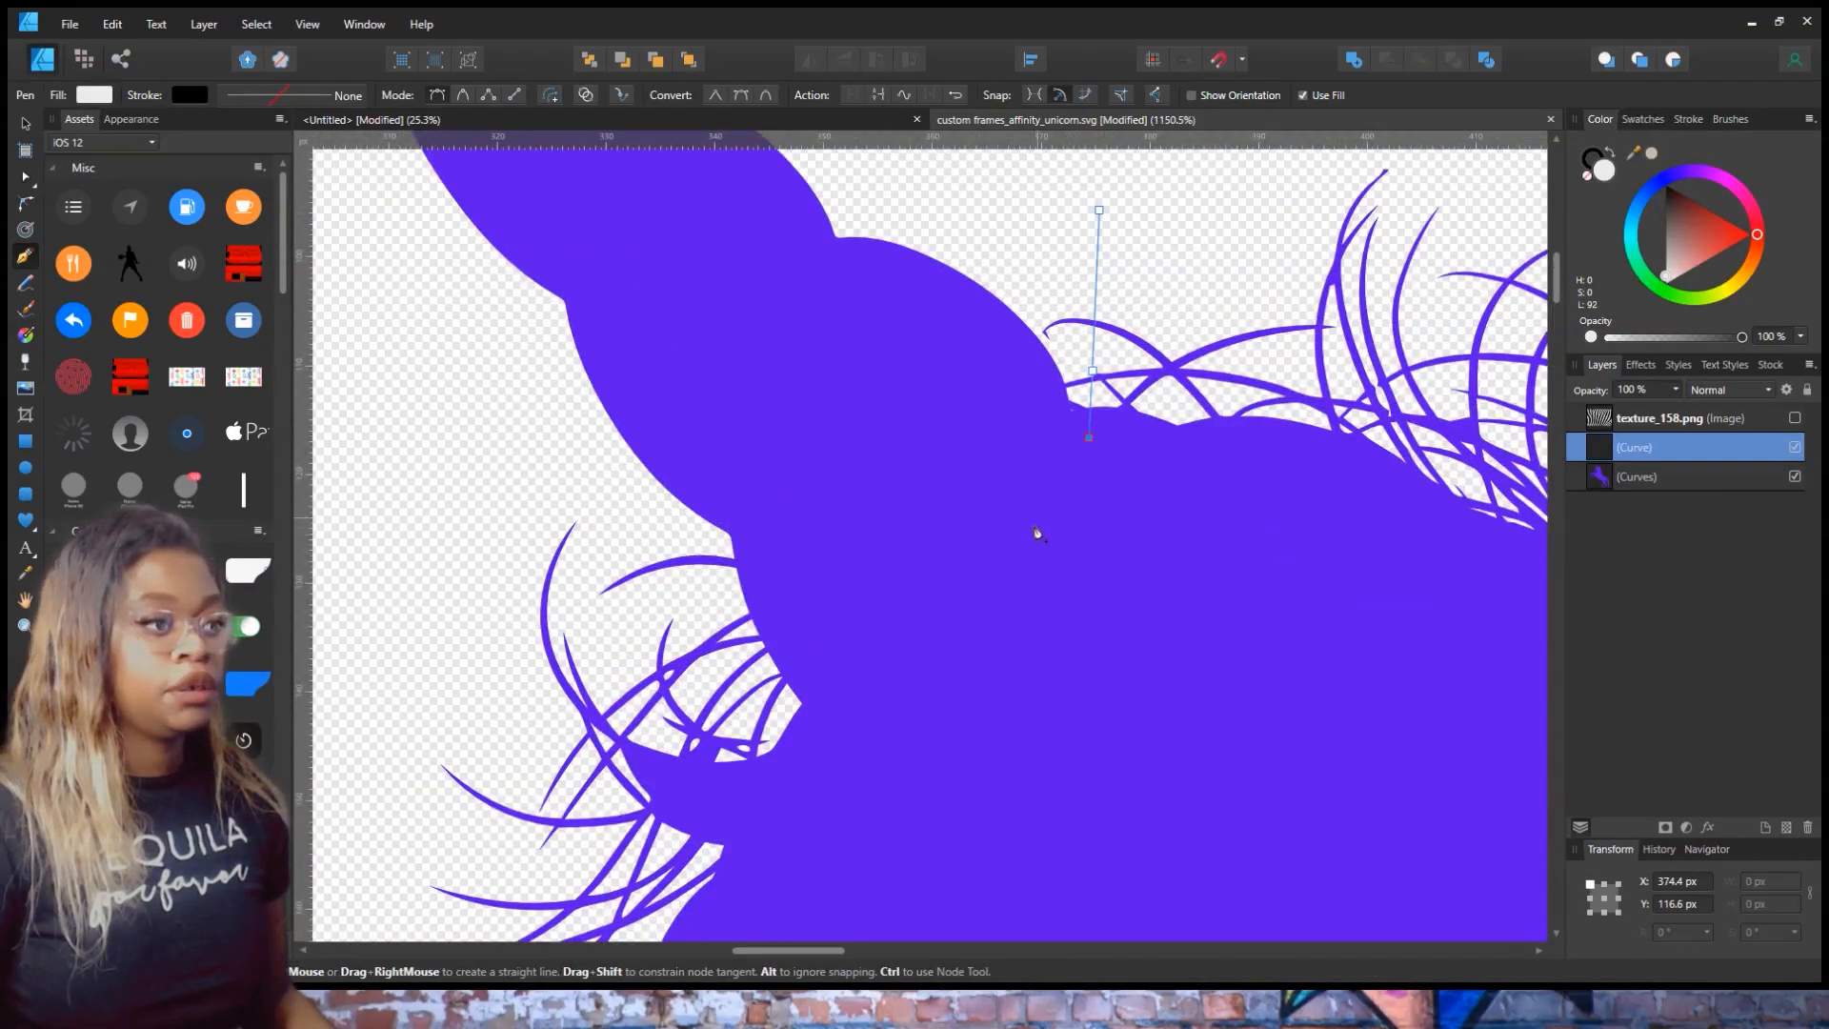
pyautogui.click(1038, 530)
pyautogui.click(913, 631)
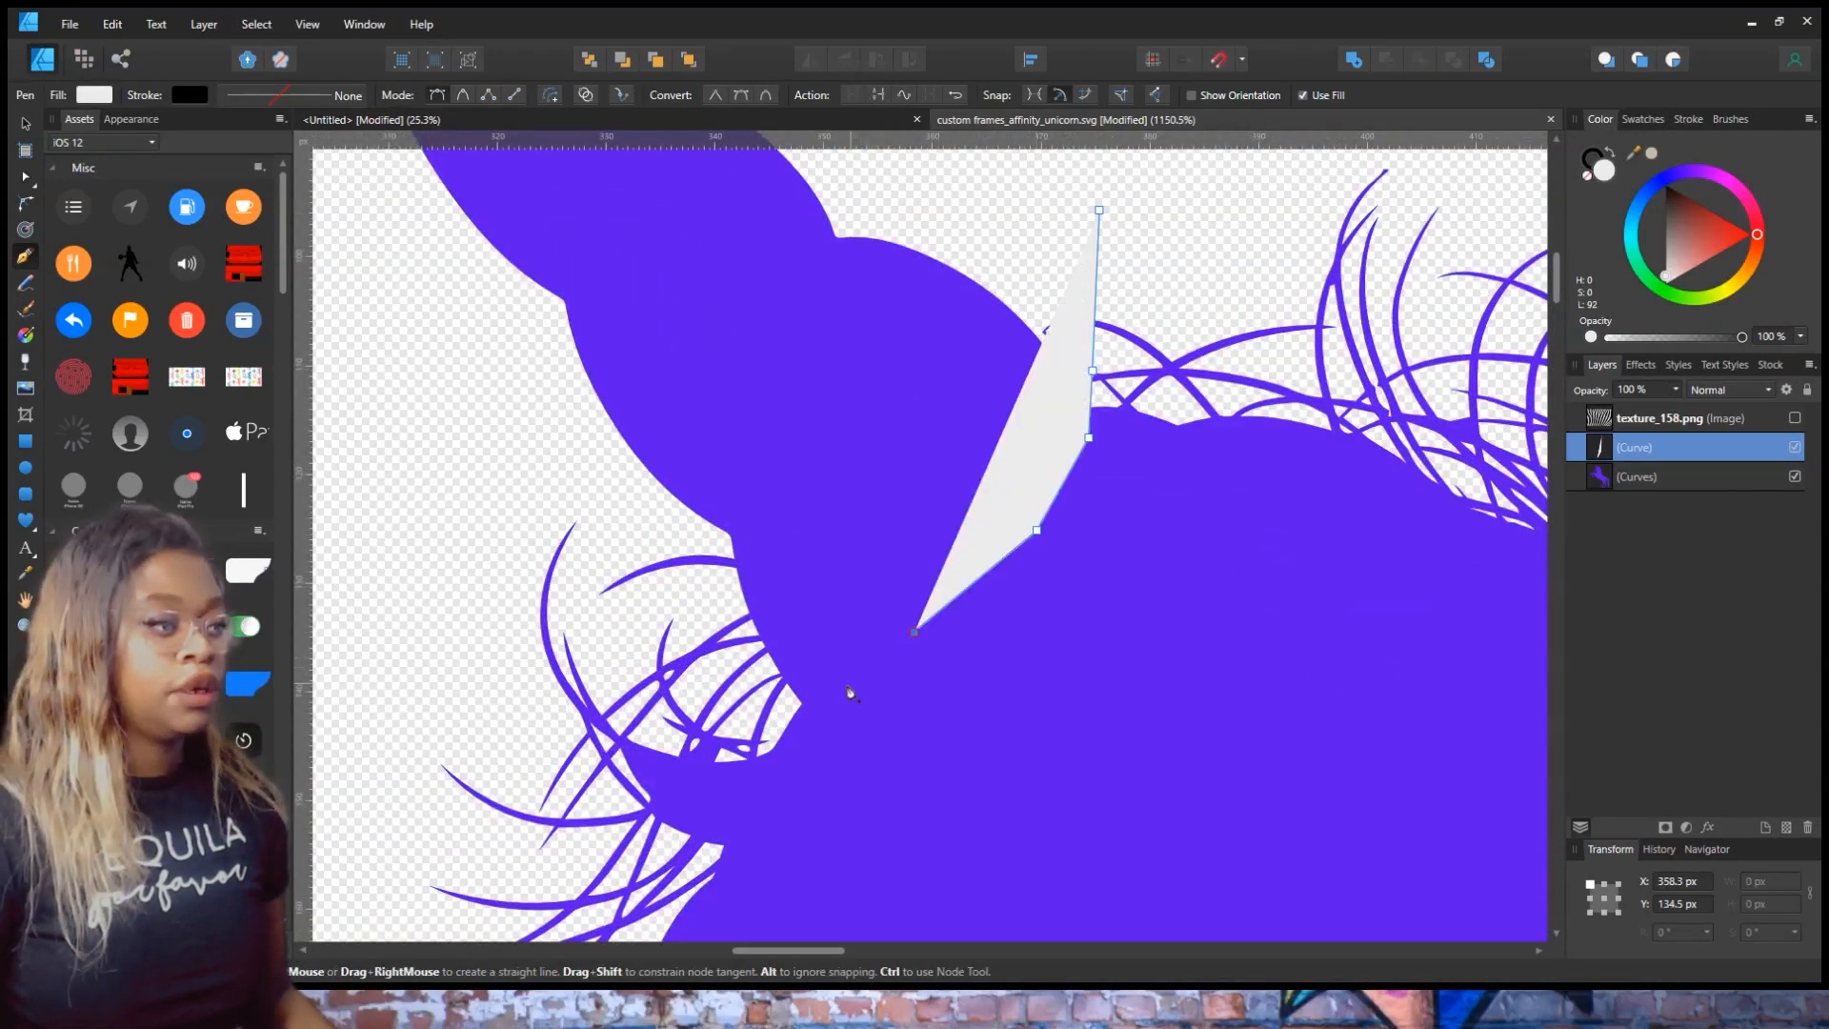
pyautogui.click(836, 690)
pyautogui.click(805, 704)
pyautogui.click(751, 646)
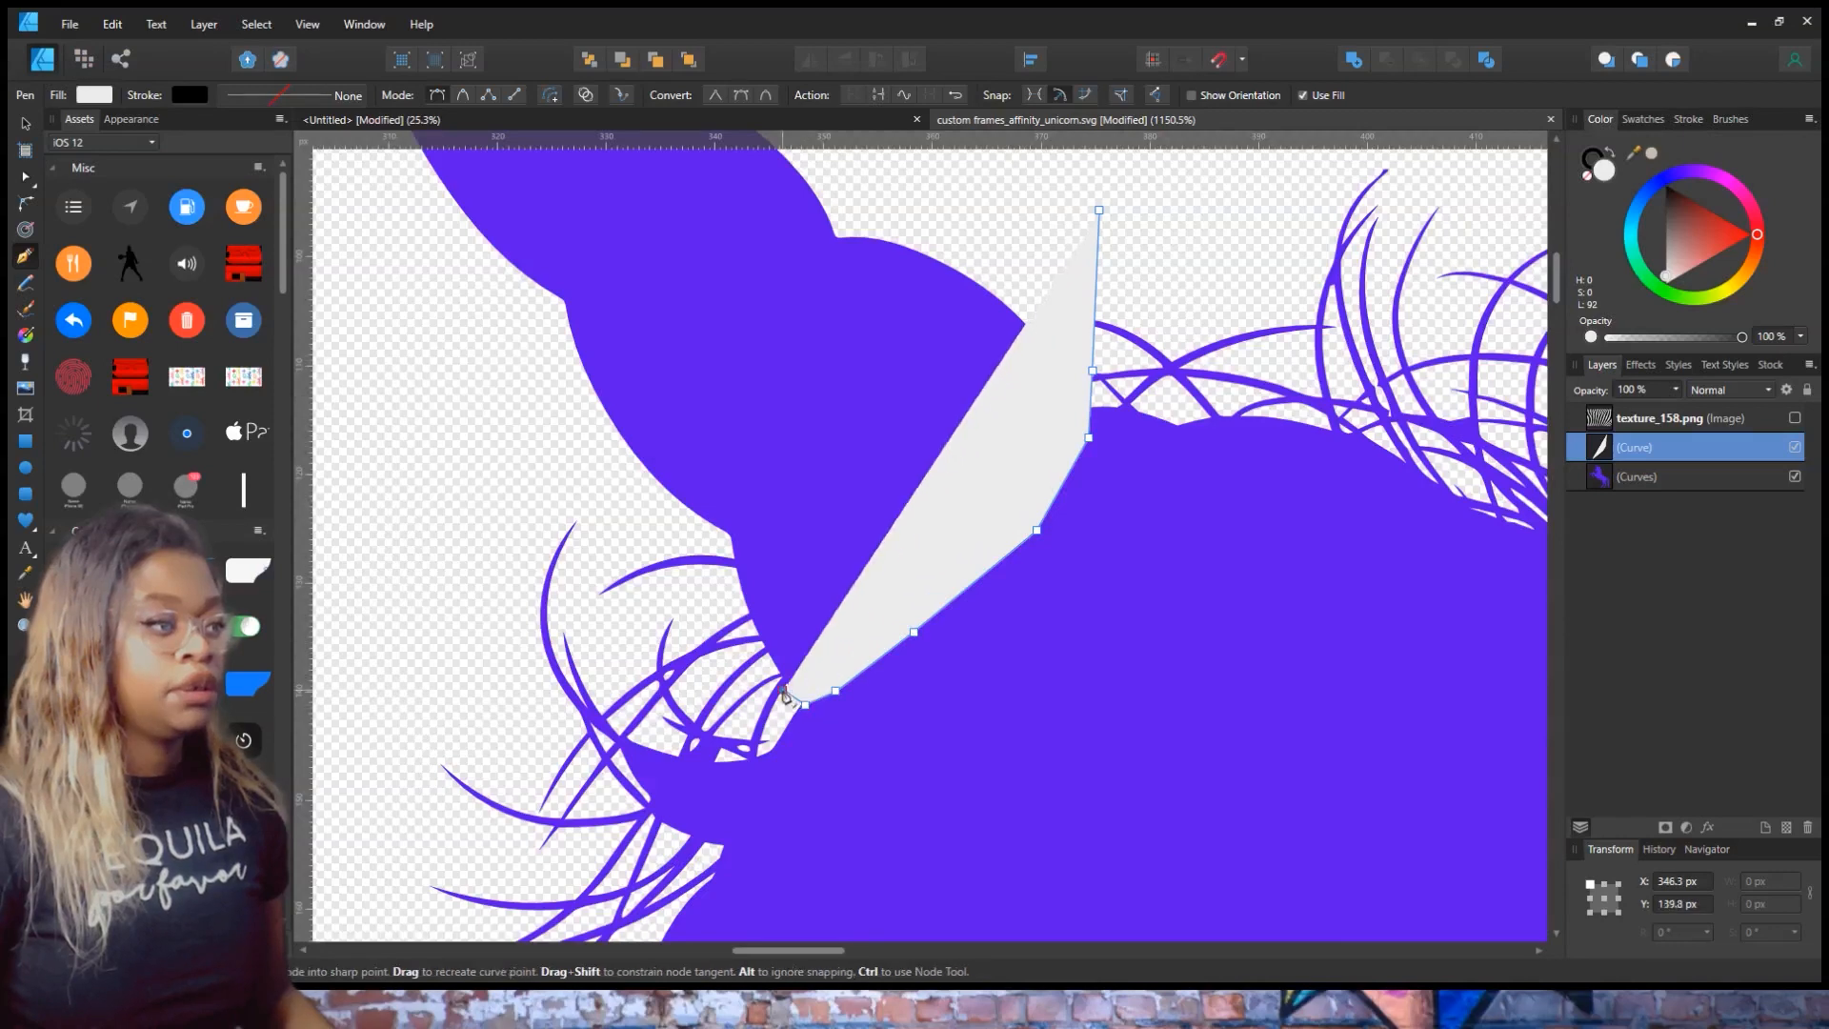
pyautogui.click(721, 575)
pyautogui.click(687, 542)
# - Turn off the path's fill and continue the outline loosely along the horn's underside up to its tip
pyautogui.keyDown('ctrl'); pyautogui.scroll(-5, 688, 542); pyautogui.keyUp('ctrl')
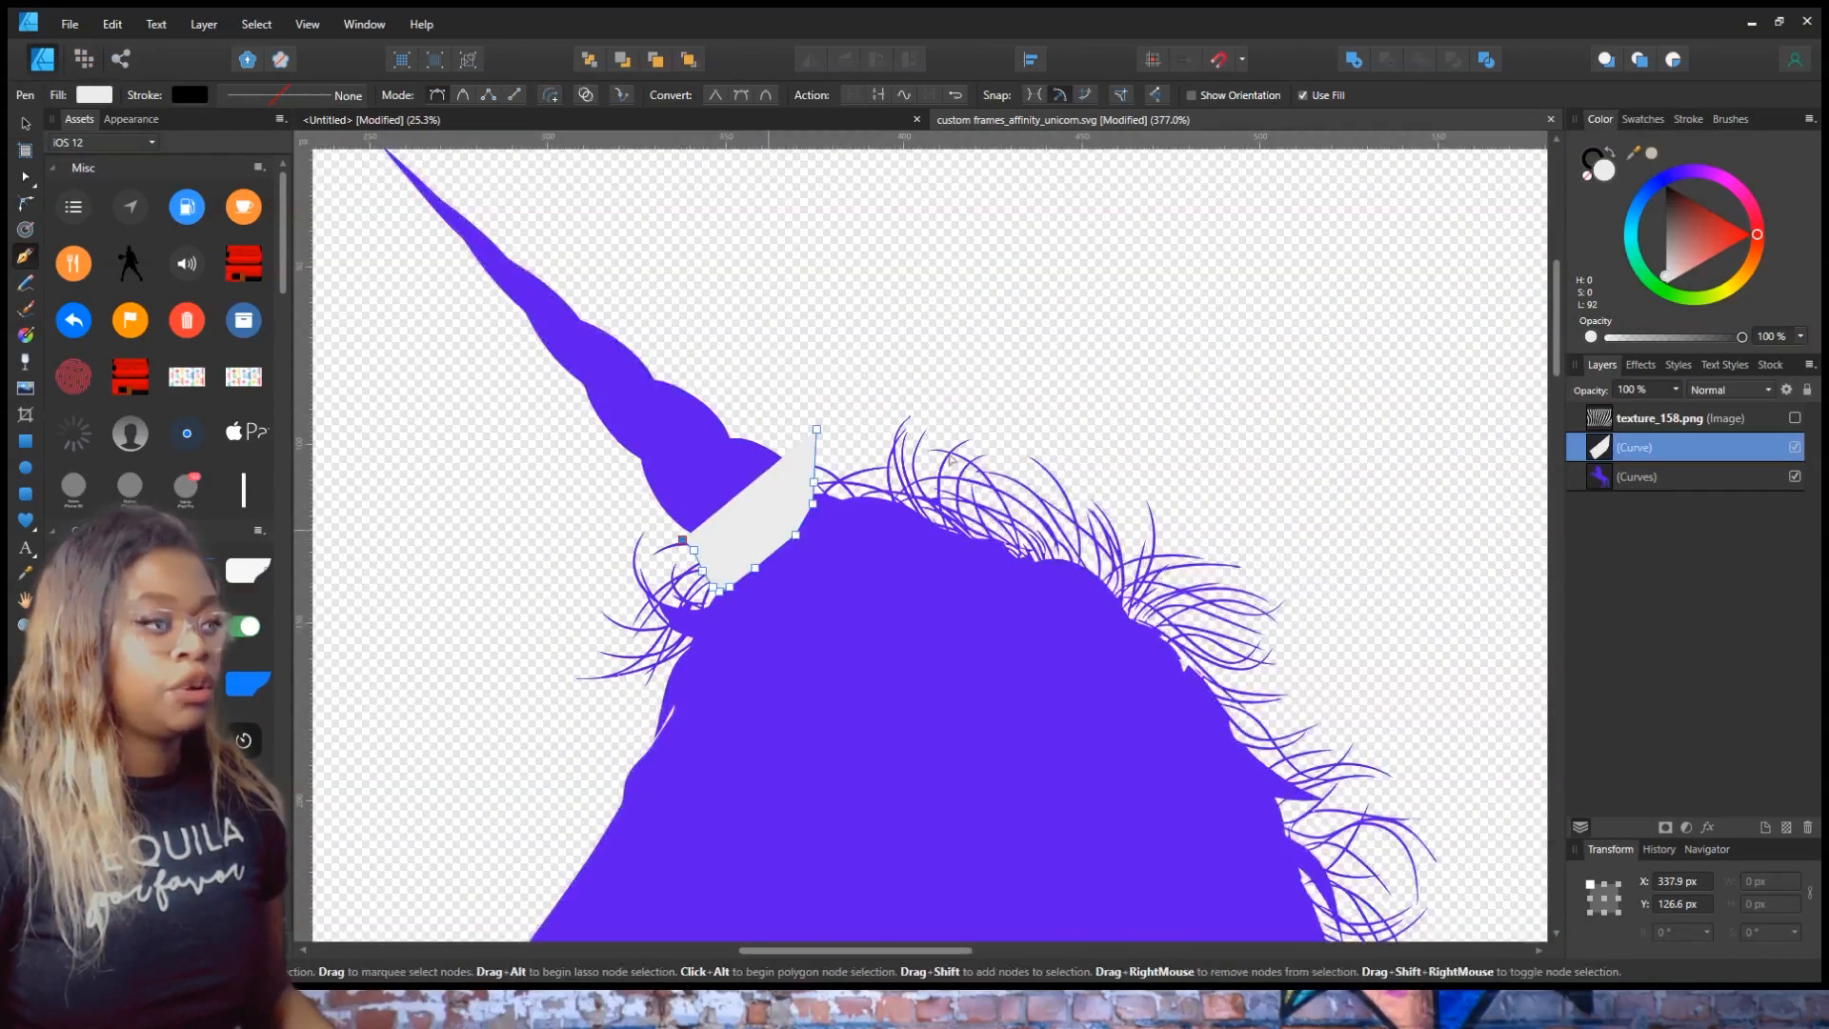
pyautogui.keyDown('ctrl'); pyautogui.scroll(-5, 939, 368); pyautogui.keyUp('ctrl')
pyautogui.scroll(2, 1021, 466)
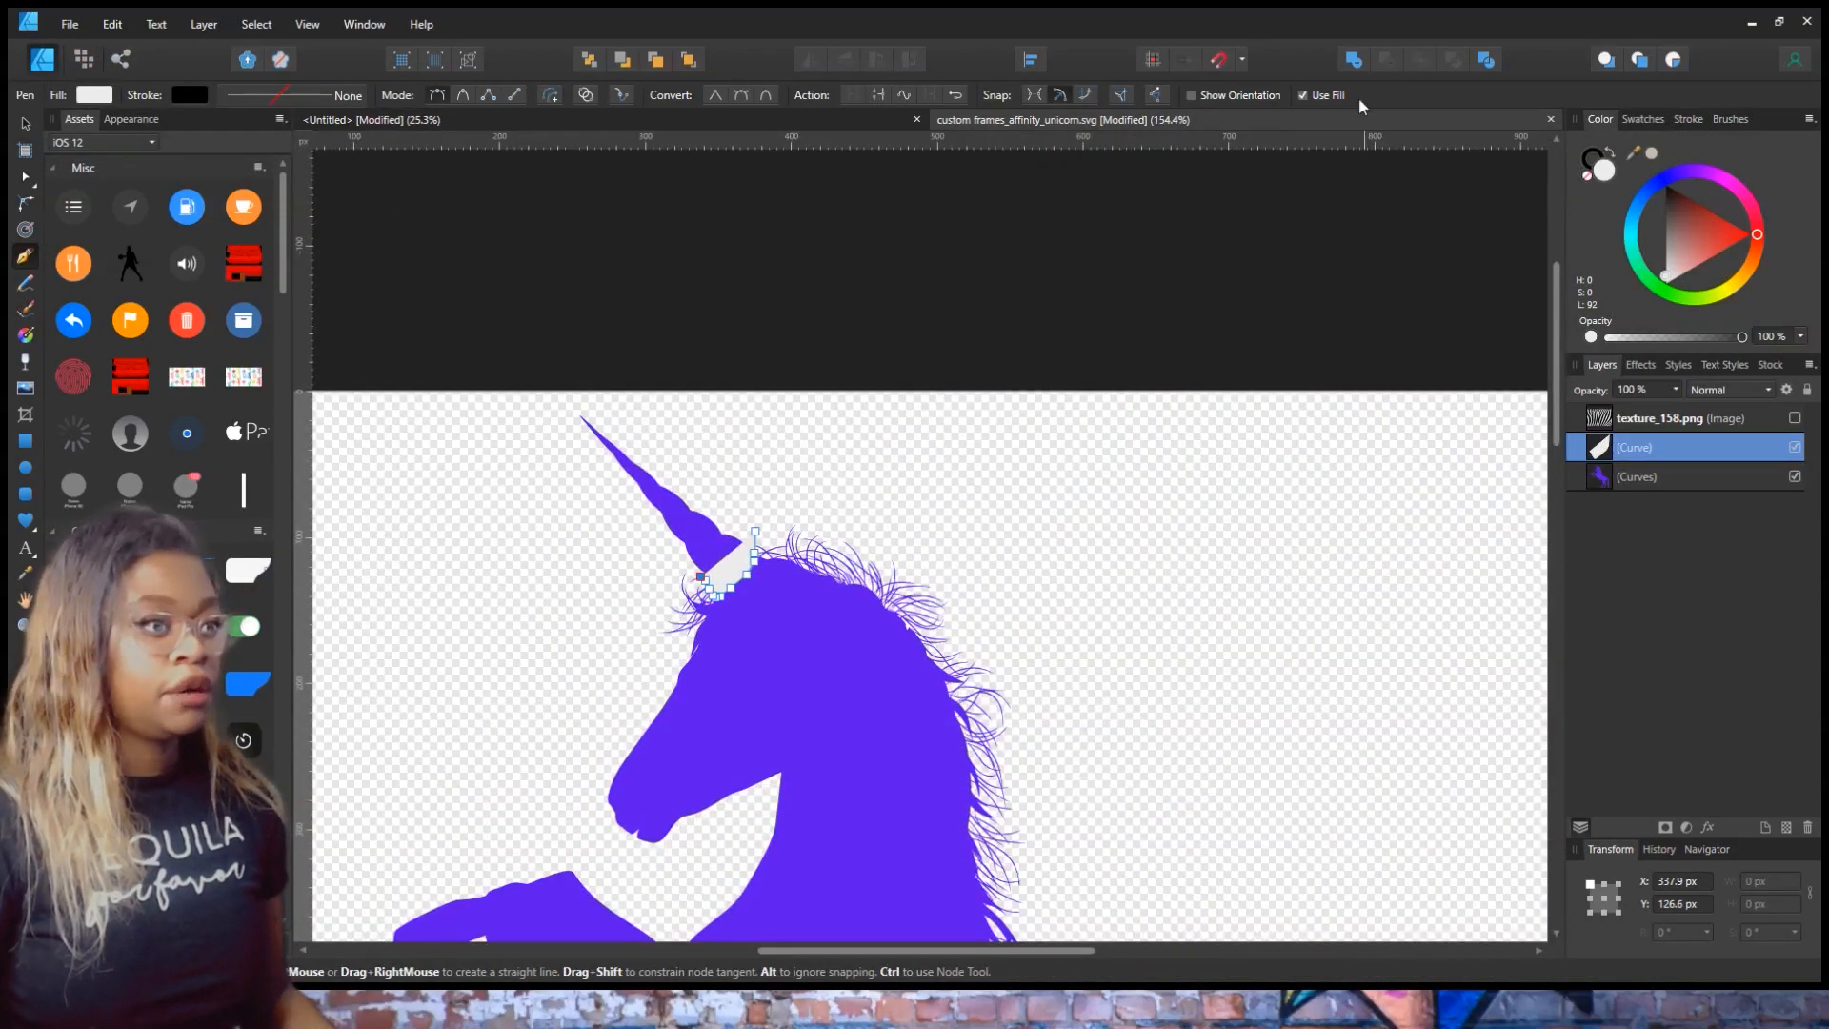
pyautogui.click(1302, 95)
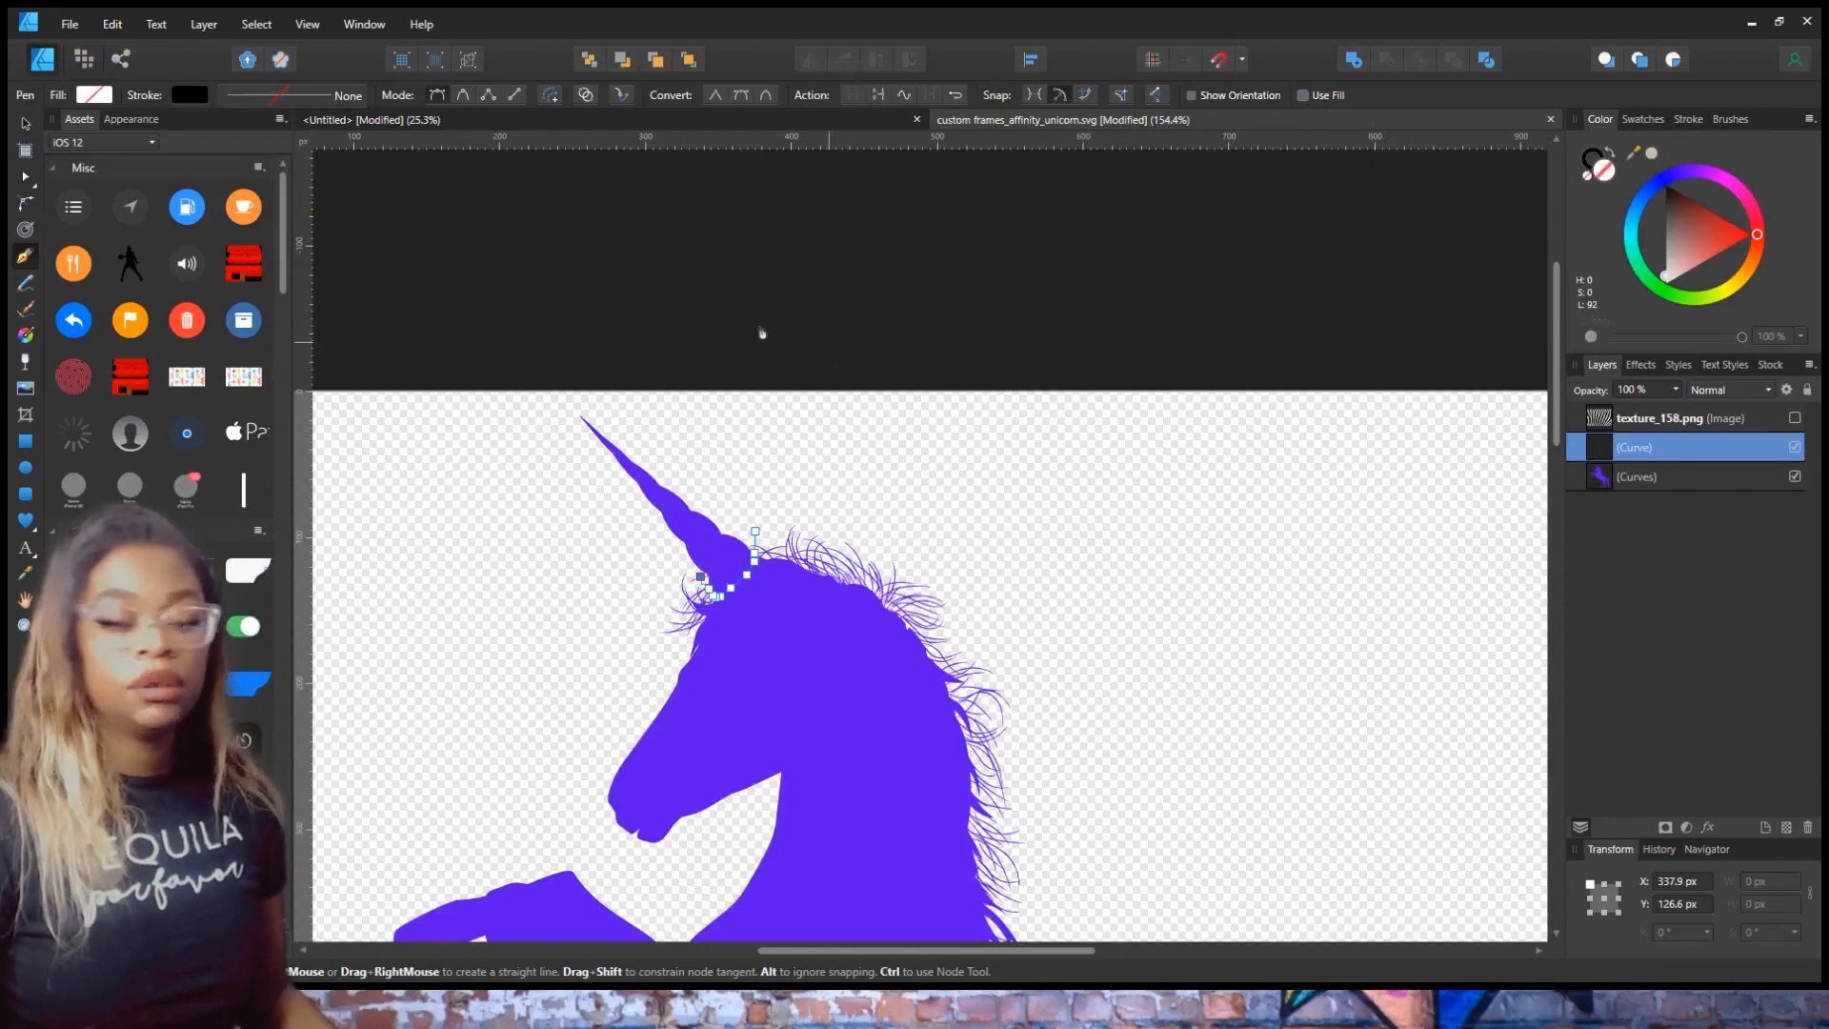
pyautogui.keyDown('ctrl'); pyautogui.scroll(5, 583, 554); pyautogui.keyUp('ctrl')
pyautogui.keyDown('ctrl'); pyautogui.scroll(1, 734, 604); pyautogui.keyUp('ctrl')
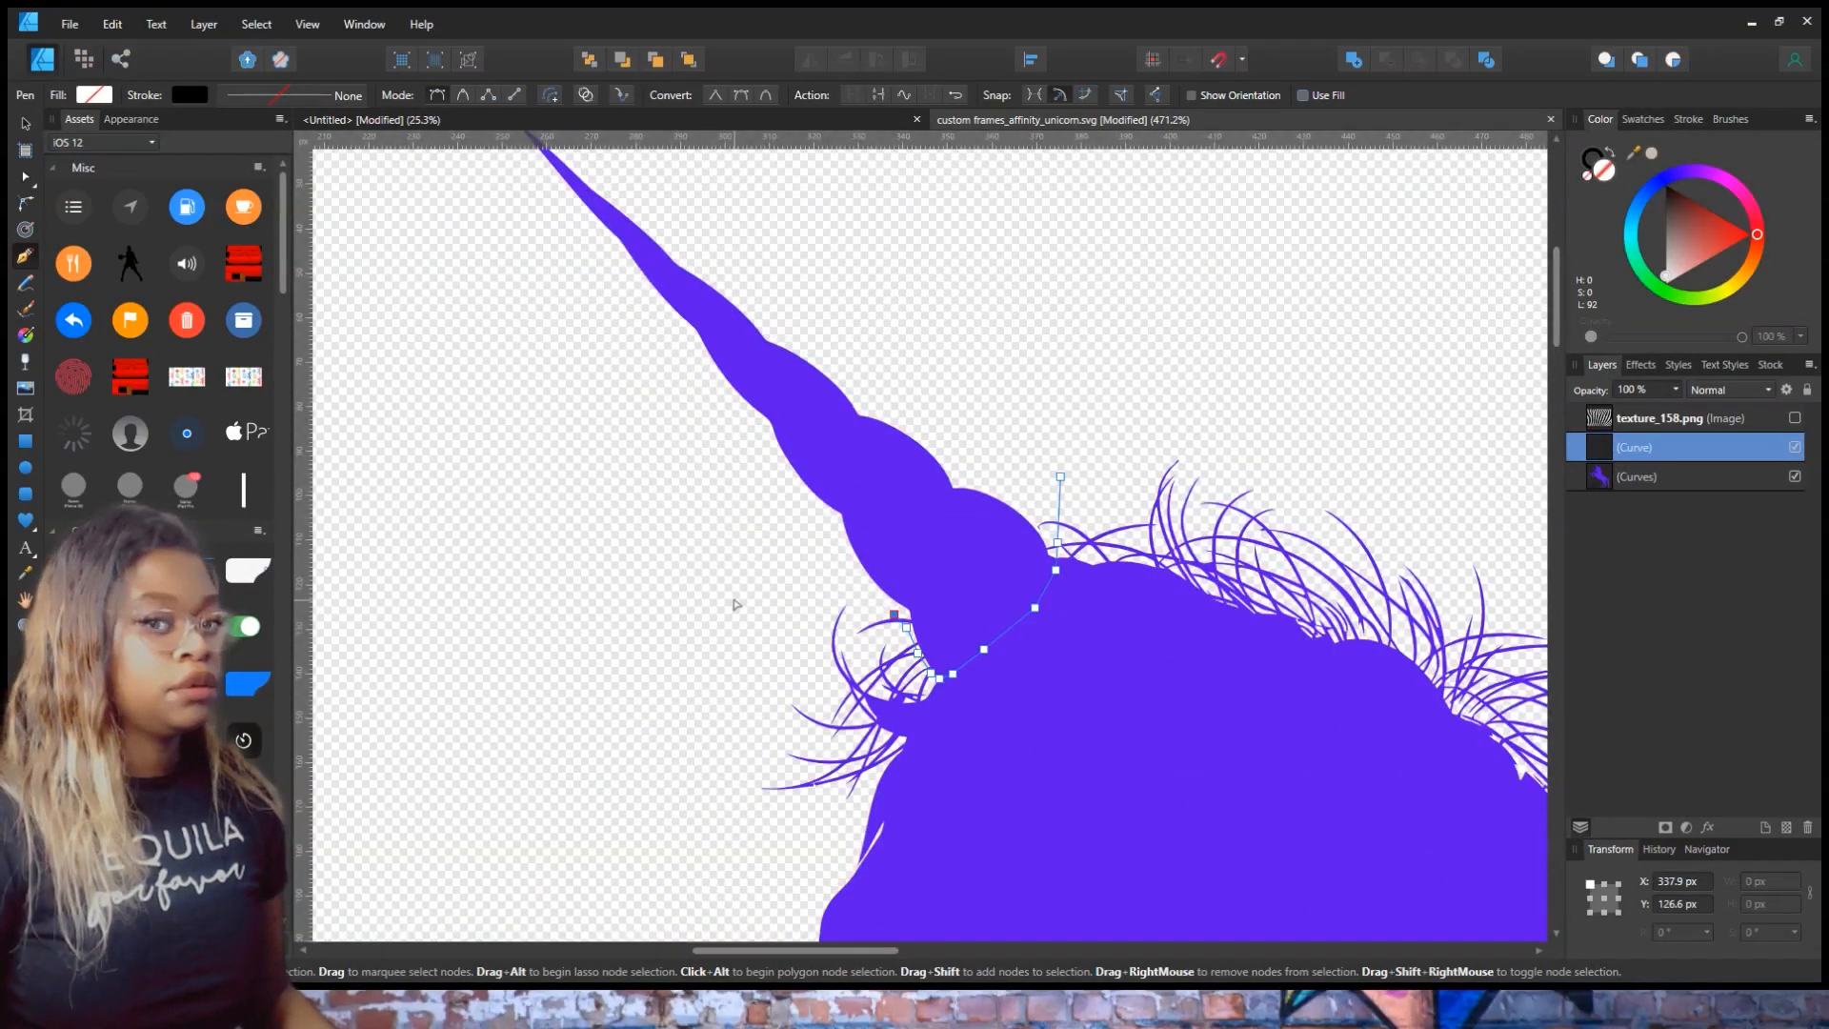
pyautogui.click(865, 598)
pyautogui.click(799, 555)
pyautogui.click(736, 478)
pyautogui.click(672, 379)
pyautogui.scroll(1, 609, 400)
pyautogui.click(590, 410)
pyautogui.click(520, 275)
pyautogui.click(501, 210)
# - Carry the outline around the horn's tip and down its upper side, closing it at the start point, about 126 x 129 px overall
pyautogui.click(512, 172)
pyautogui.click(539, 170)
pyautogui.moveTo(618, 197); pyautogui.dragTo(715, 255)
pyautogui.click(803, 299)
pyautogui.click(872, 348)
pyautogui.click(951, 411)
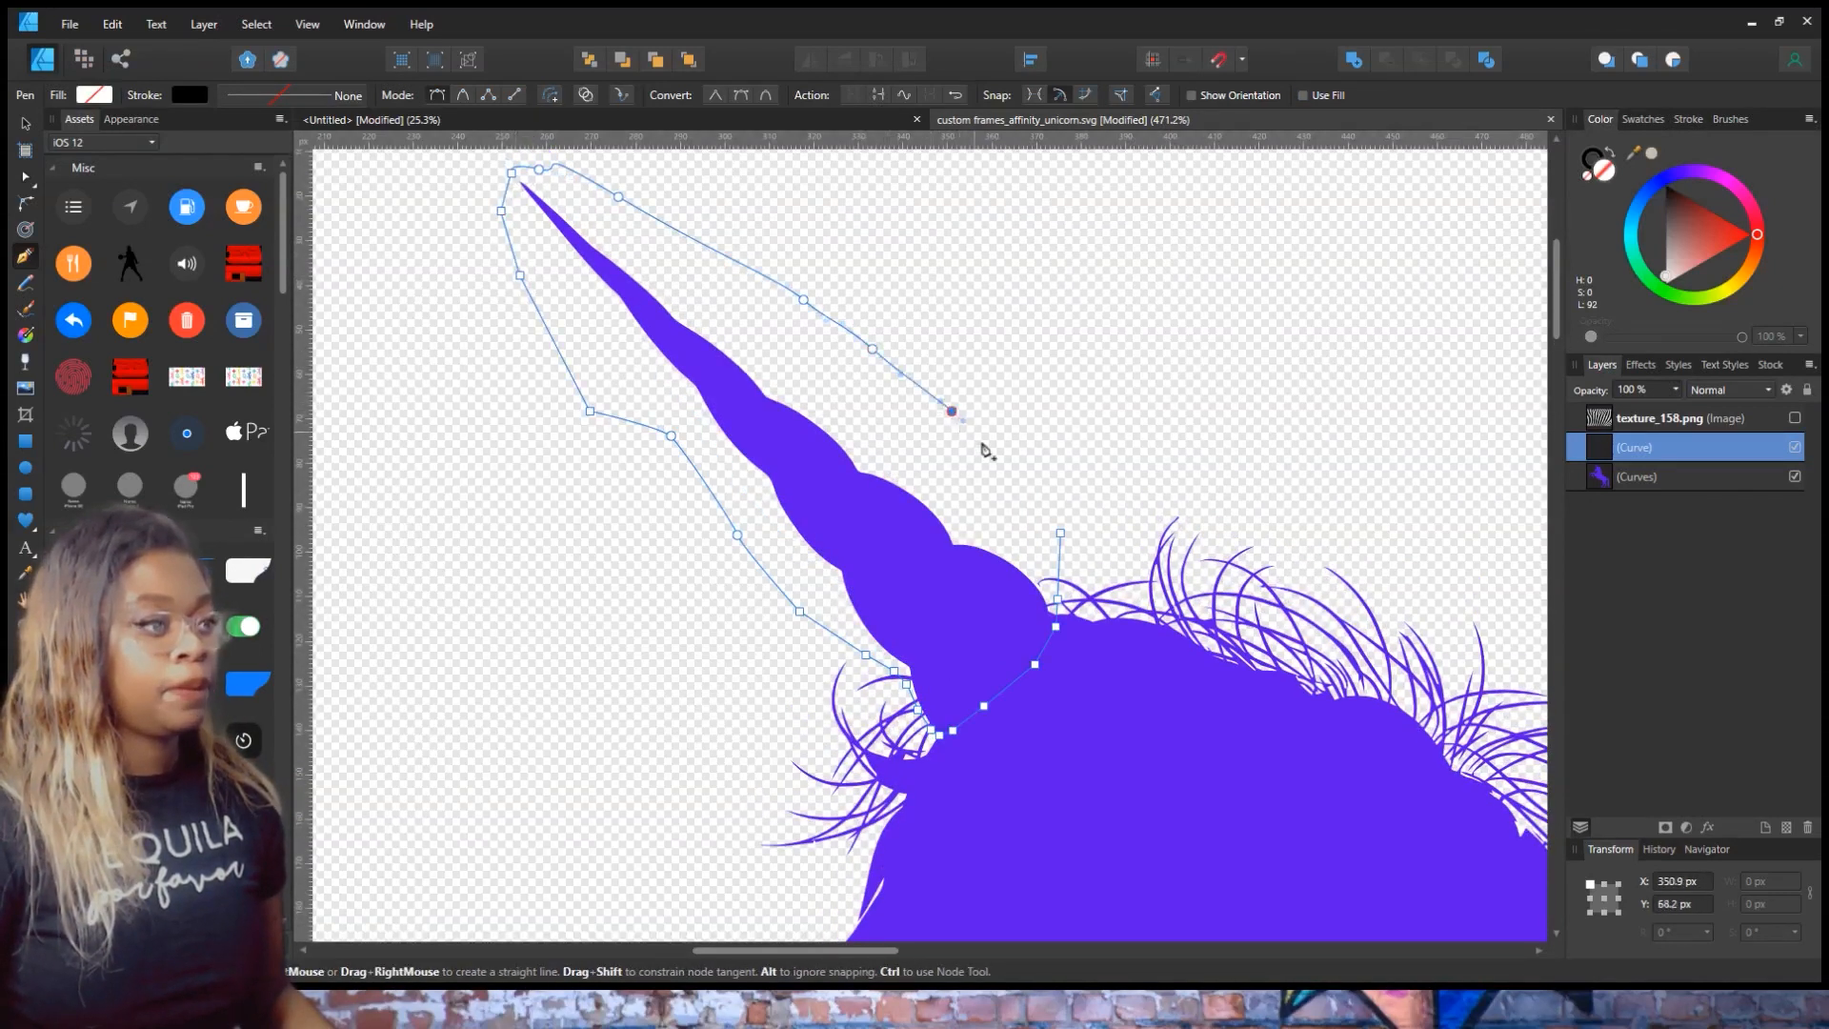
pyautogui.click(1060, 534)
# - Turn the fill back on for the closed horn outline and switch to the Move tool
pyautogui.scroll(-3, 1062, 535)
pyautogui.scroll(-1, 1062, 536)
pyautogui.scroll(4, 1065, 534)
pyautogui.scroll(-3, 995, 514)
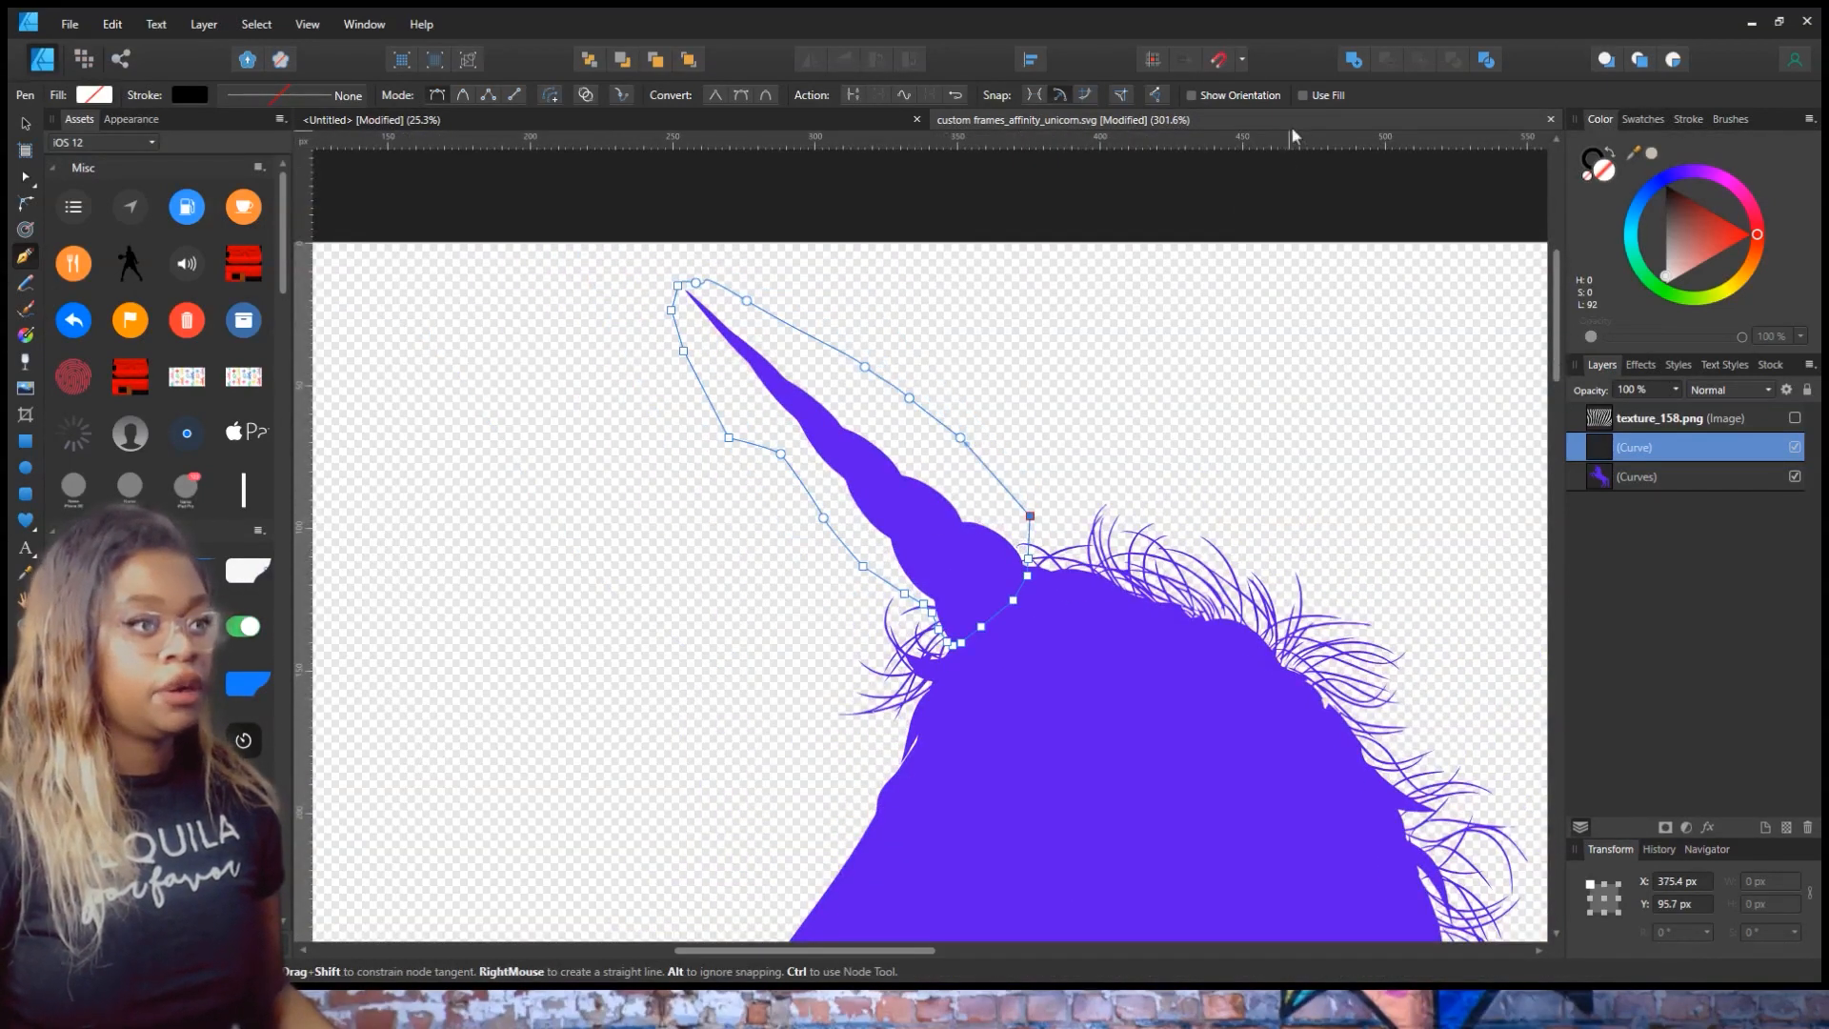
pyautogui.click(1302, 95)
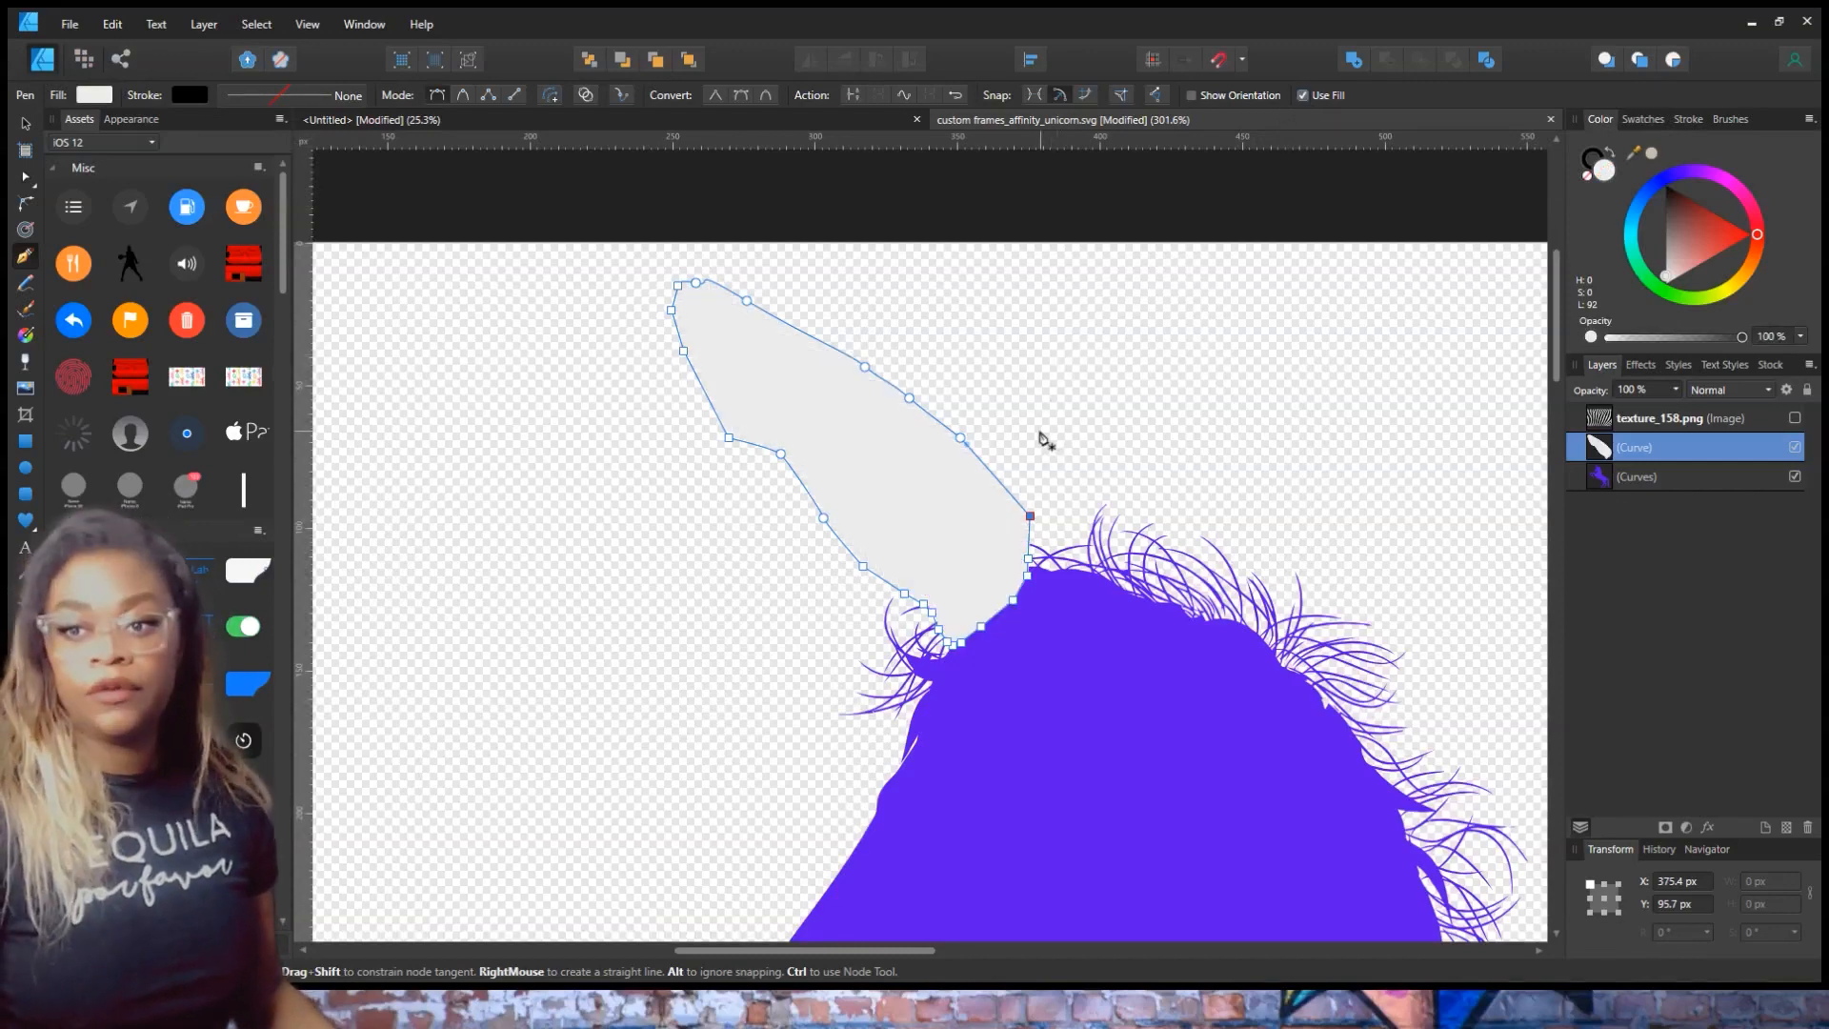
pyautogui.scroll(-2, 971, 429)
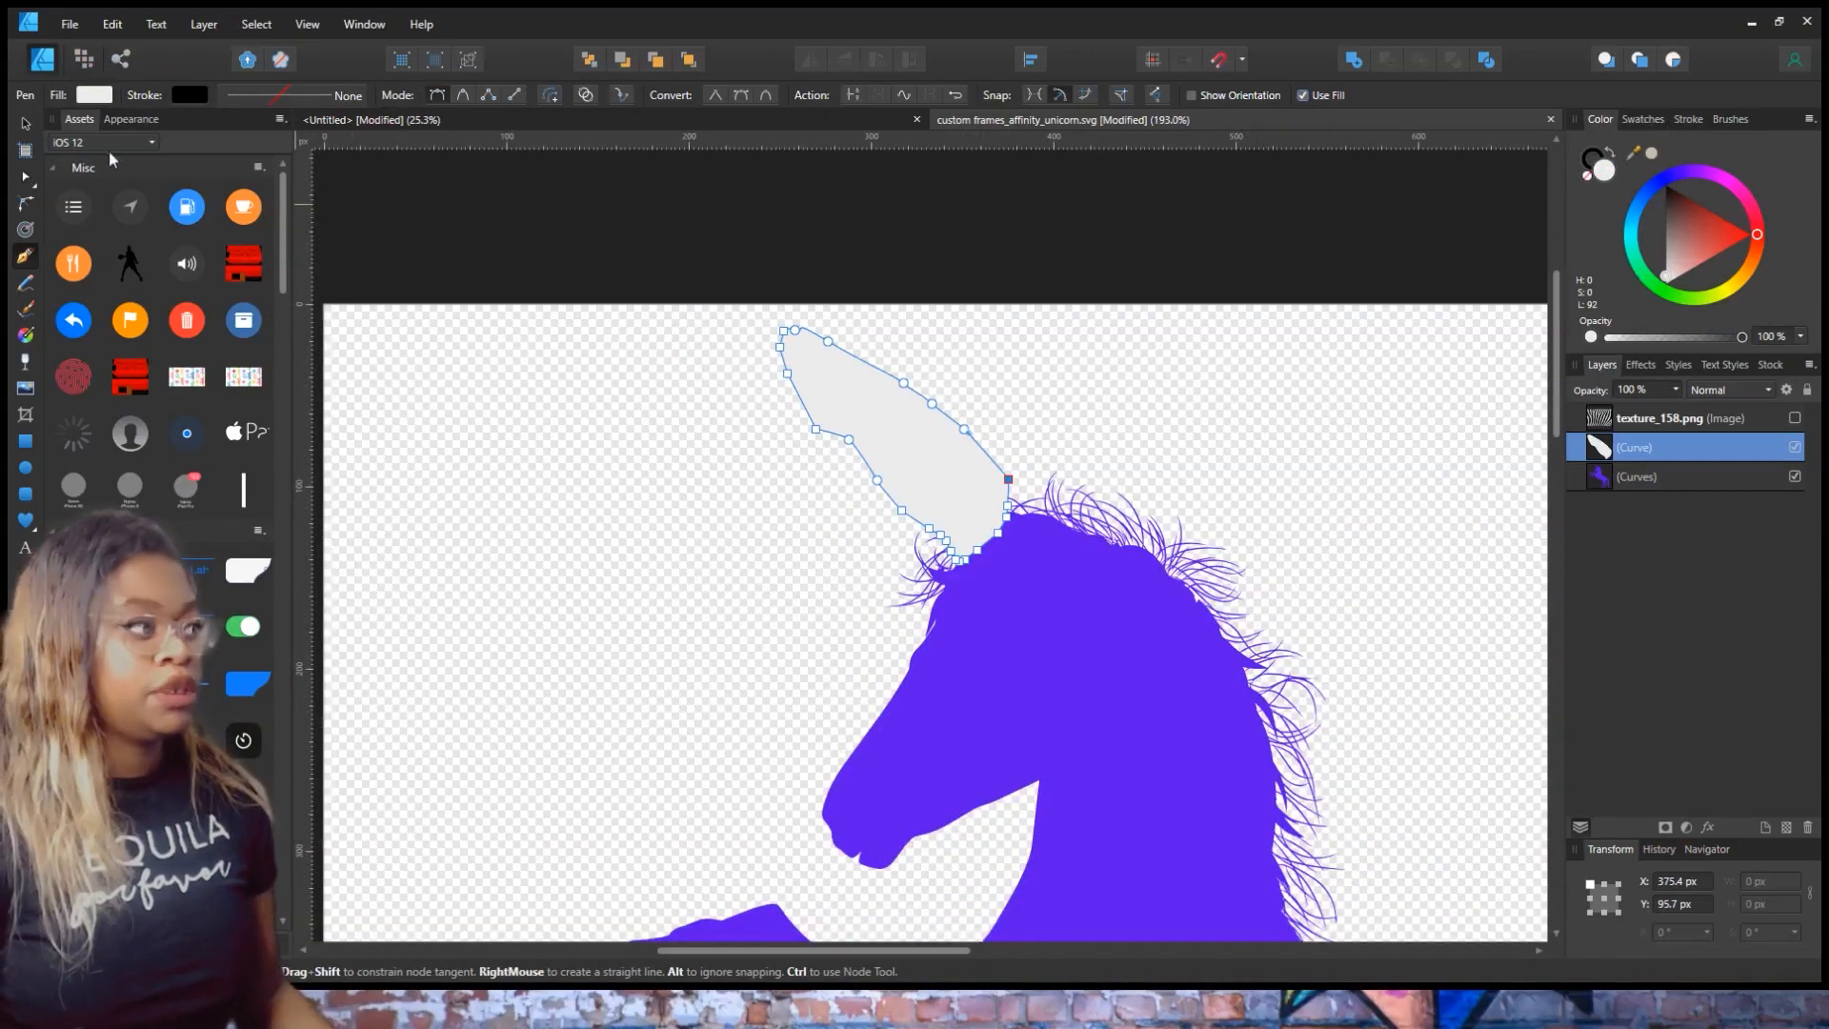
pyautogui.press('v')
pyautogui.scroll(-1, 906, 426)
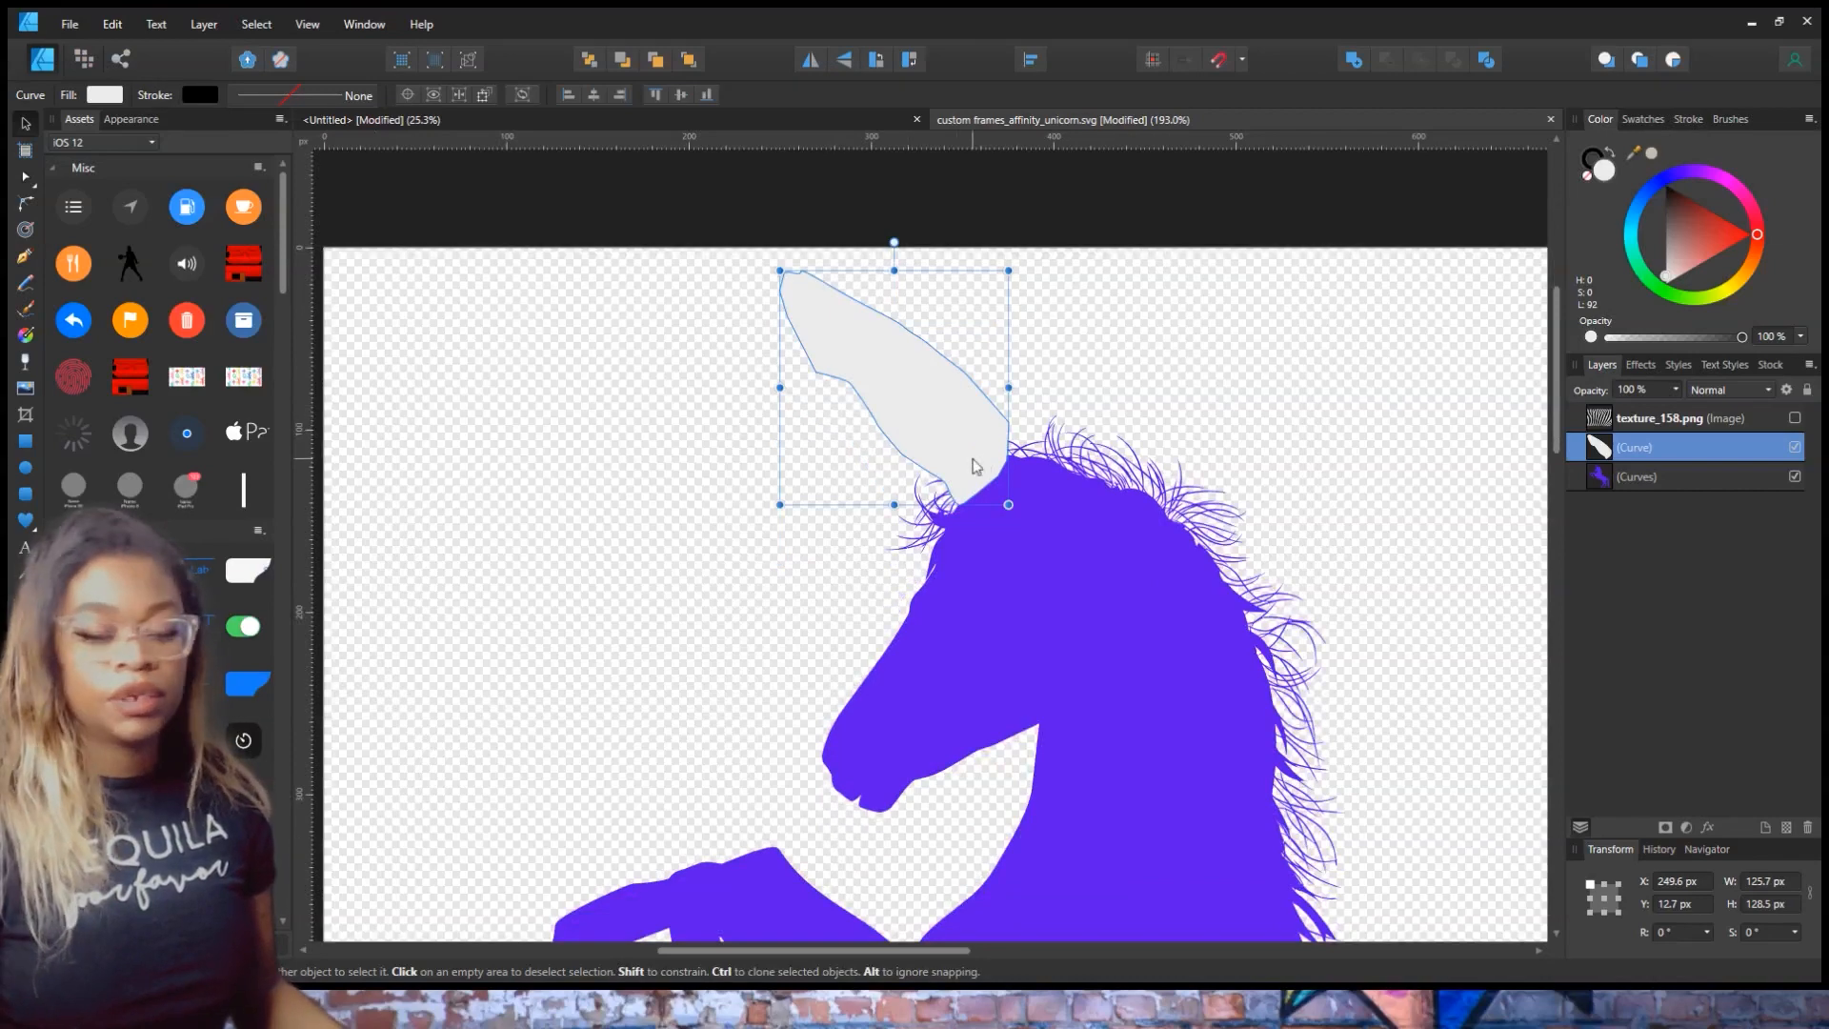
pyautogui.moveTo(1158, 334); pyautogui.dragTo(1099, 297)
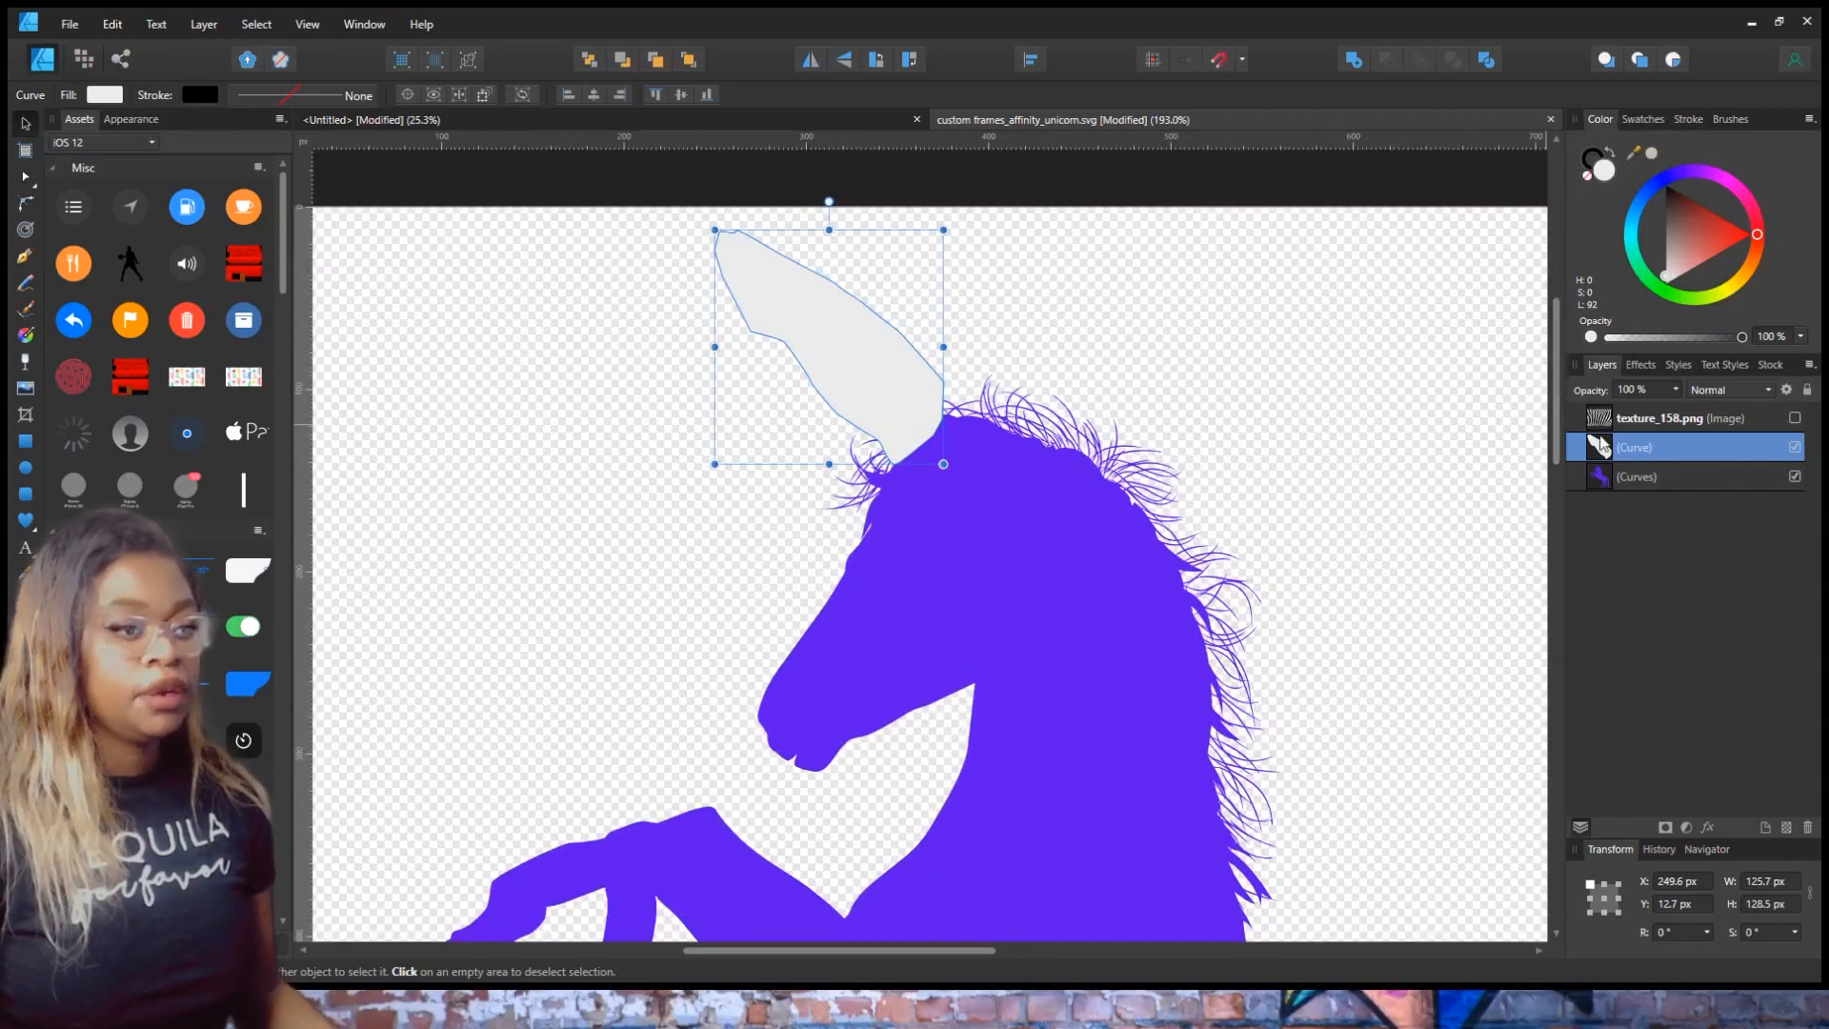
# - Select the horn outline and the unicorn curves together and duplicate both
pyautogui.click(1643, 480)
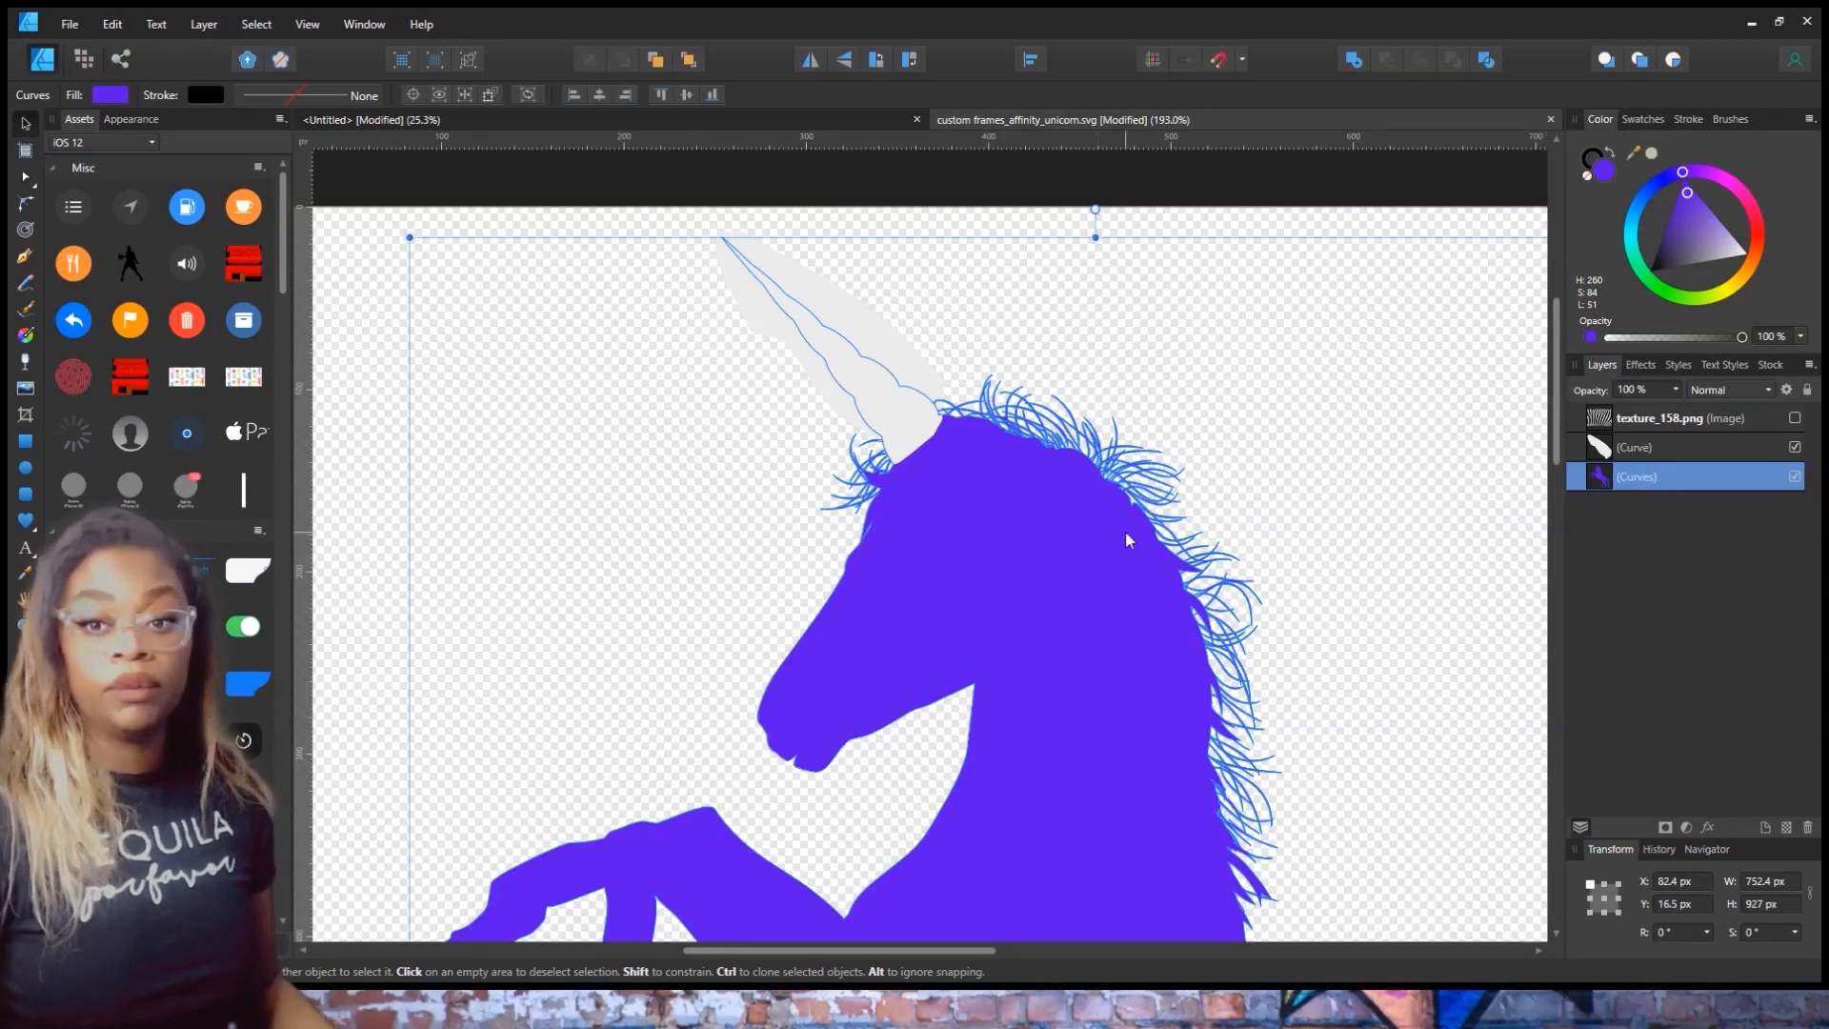
pyautogui.scroll(-3, 1133, 516)
pyautogui.keyDown('shift'); pyautogui.click(1633, 448); pyautogui.keyUp('shift')
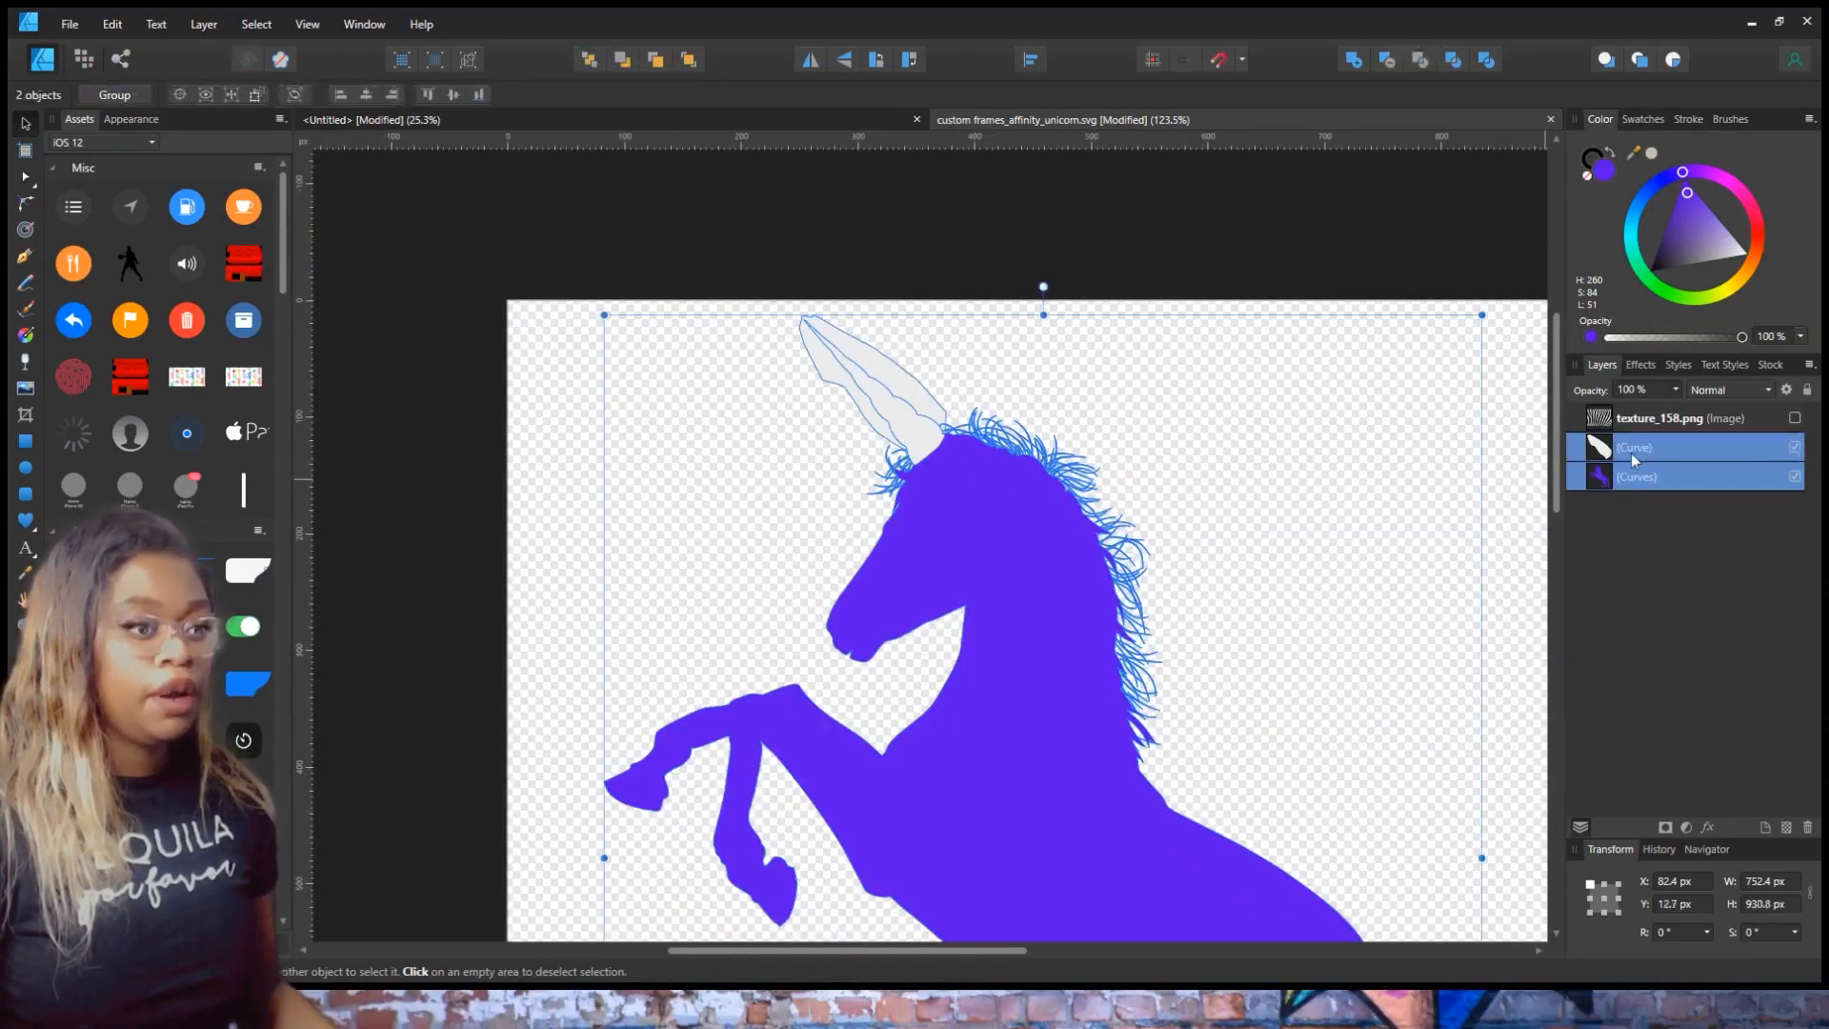
pyautogui.click(1671, 455)
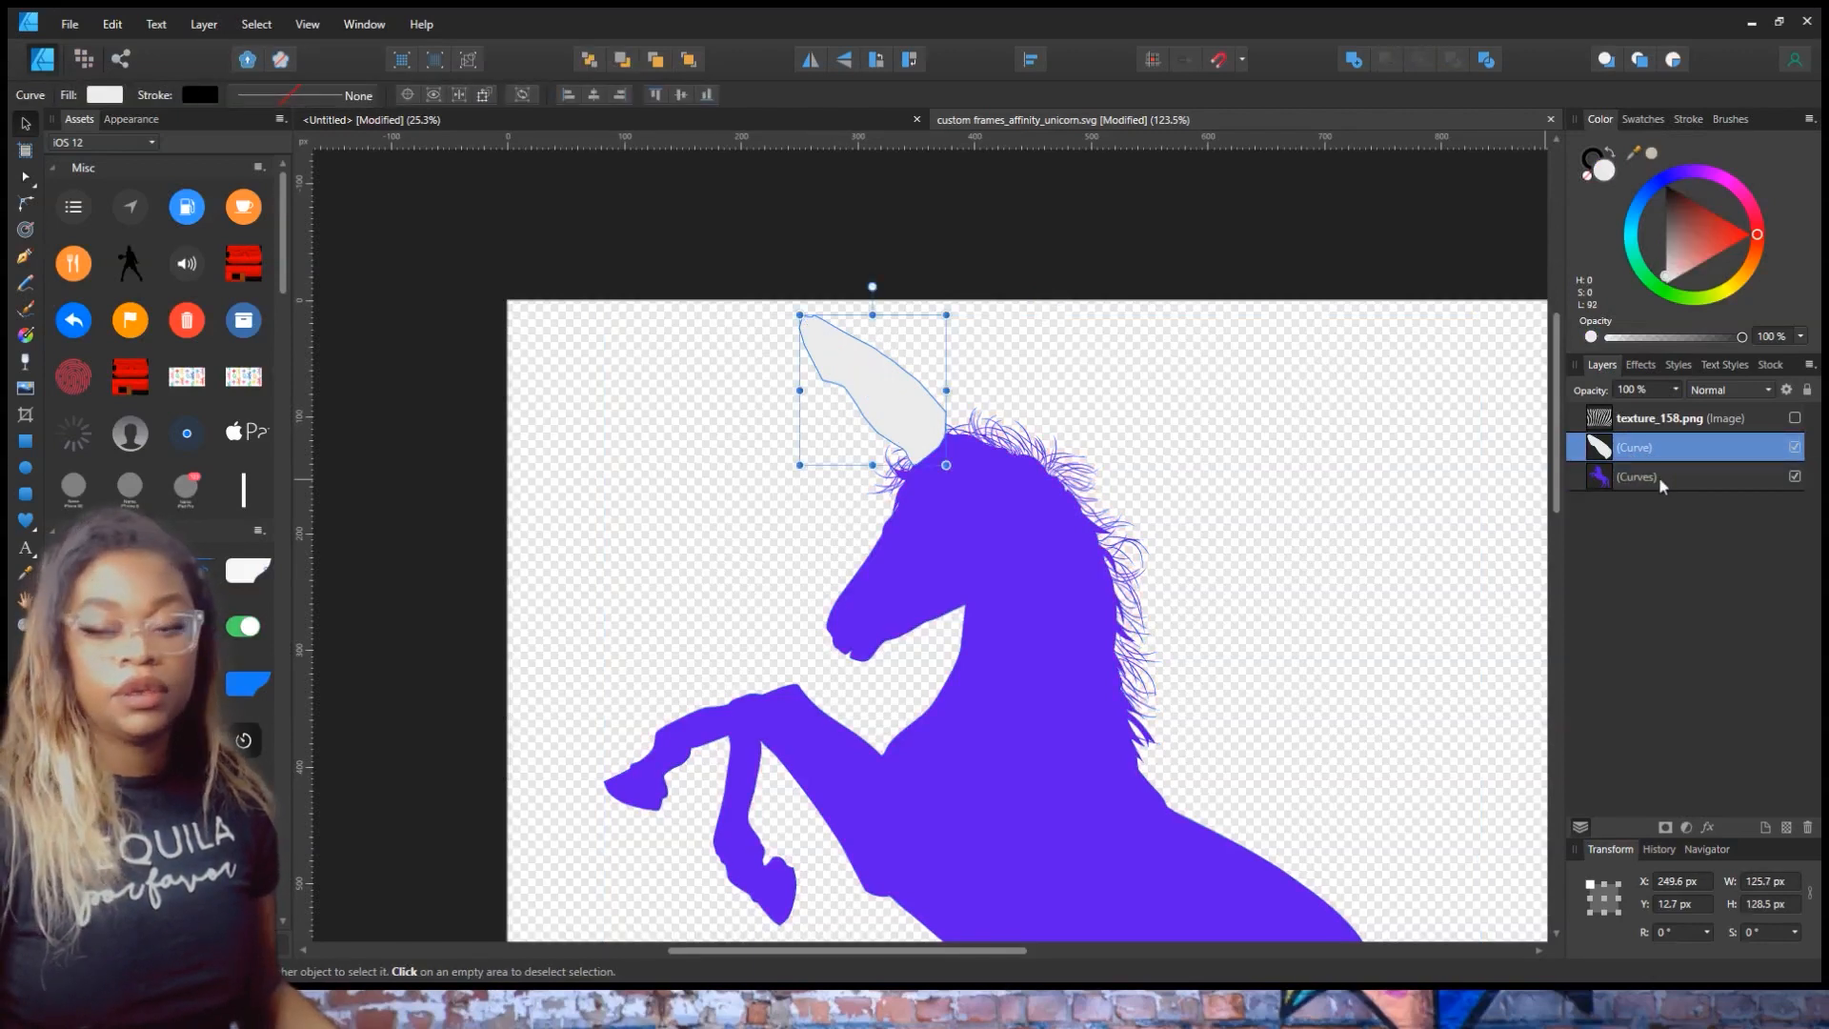
pyautogui.keyDown('shift'); pyautogui.click(1659, 476); pyautogui.keyUp('shift')
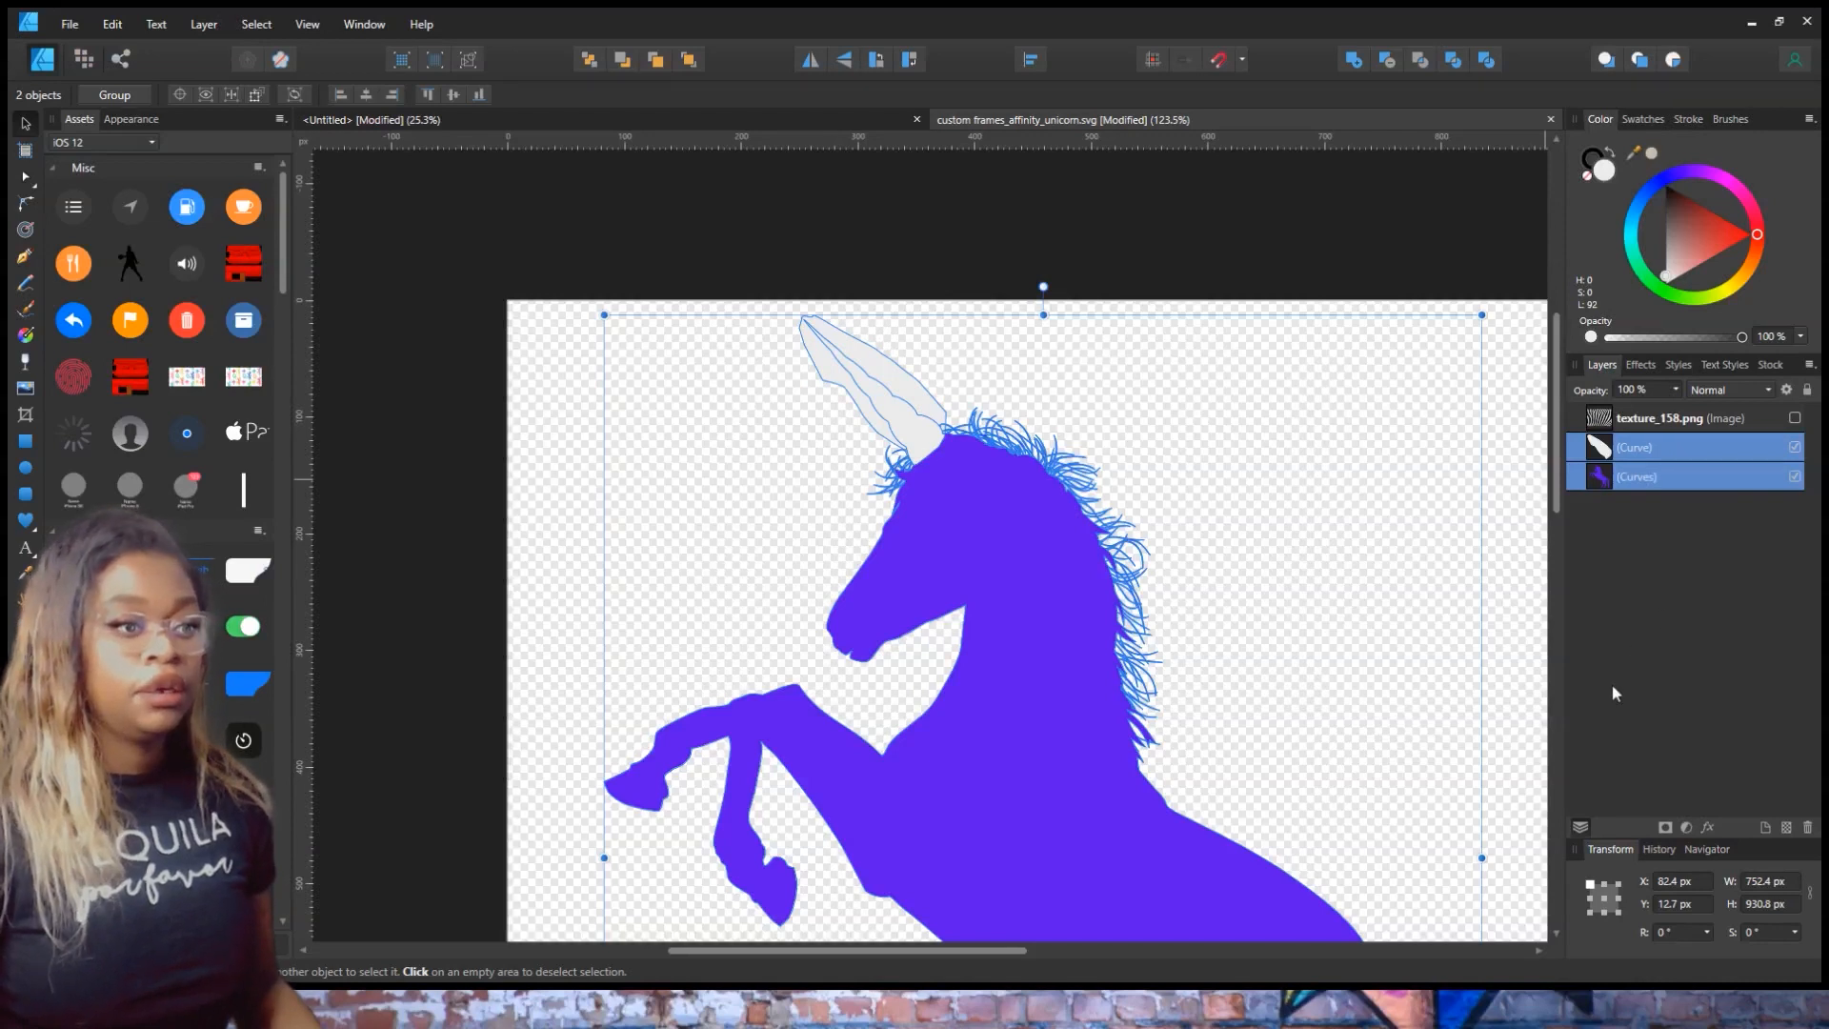
pyautogui.click(1637, 449)
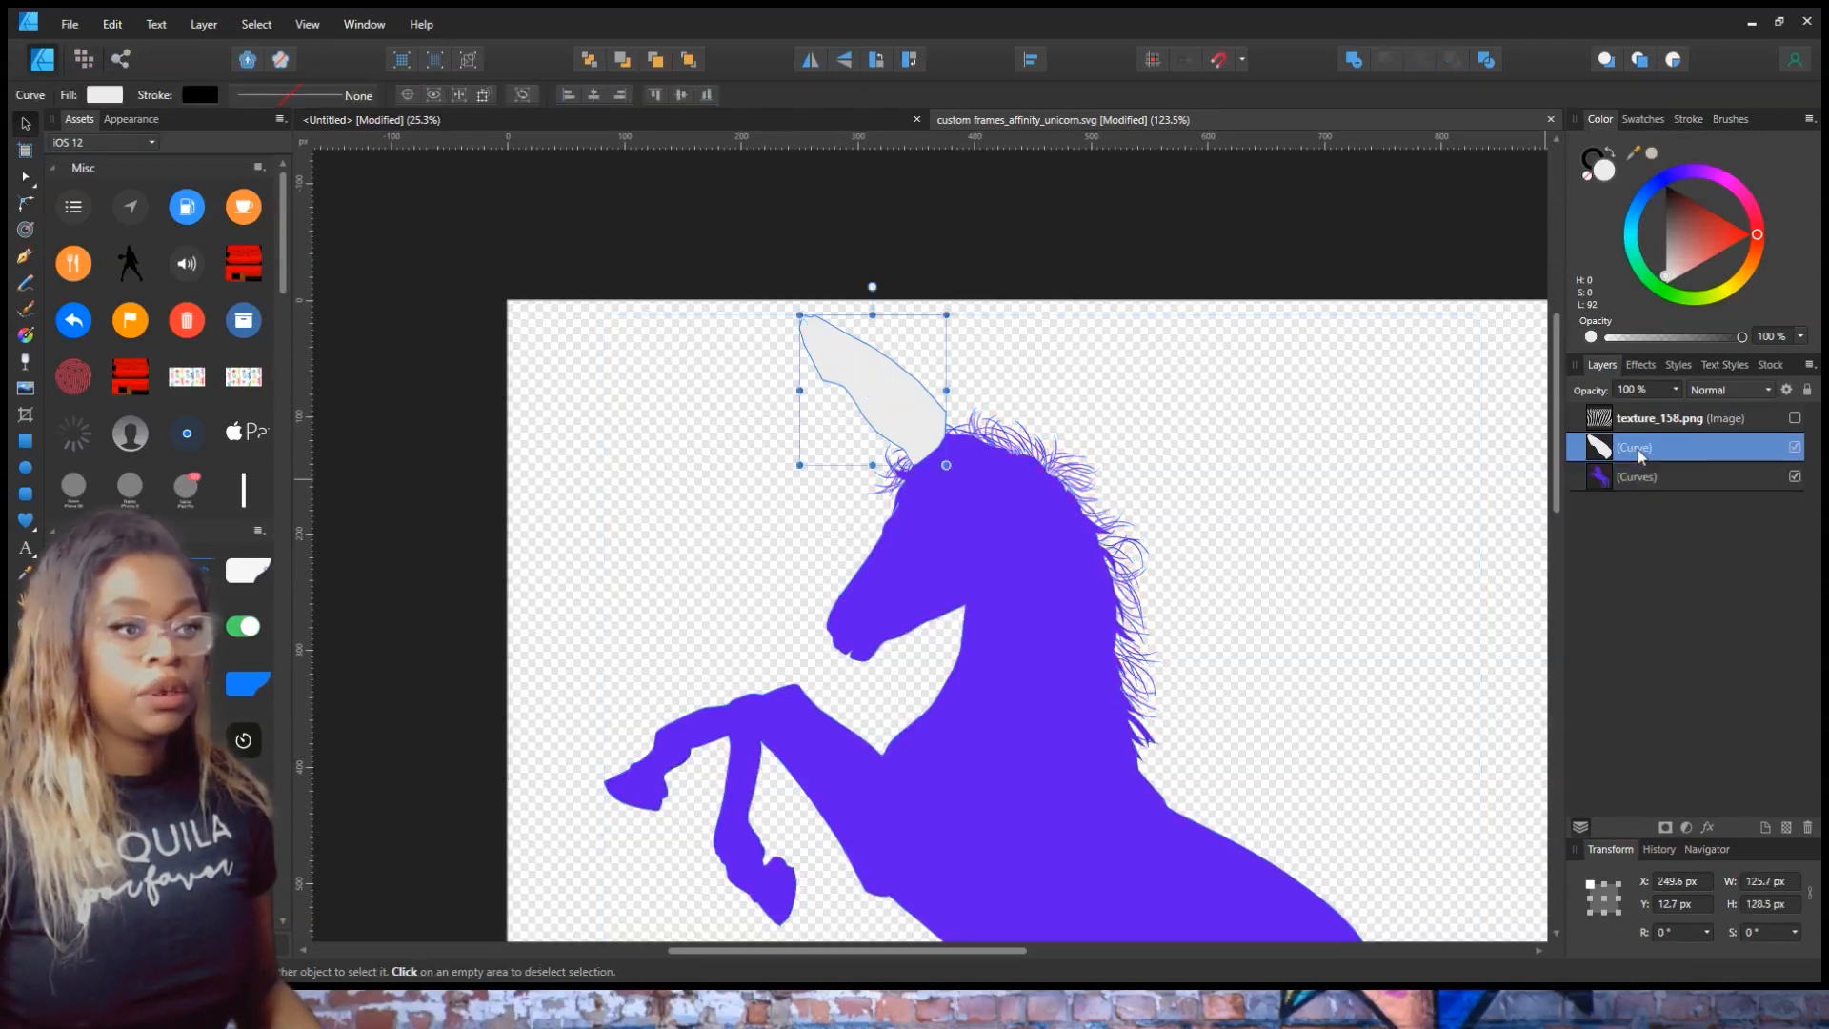
pyautogui.keyDown('shift'); pyautogui.click(1646, 479); pyautogui.keyUp('shift')
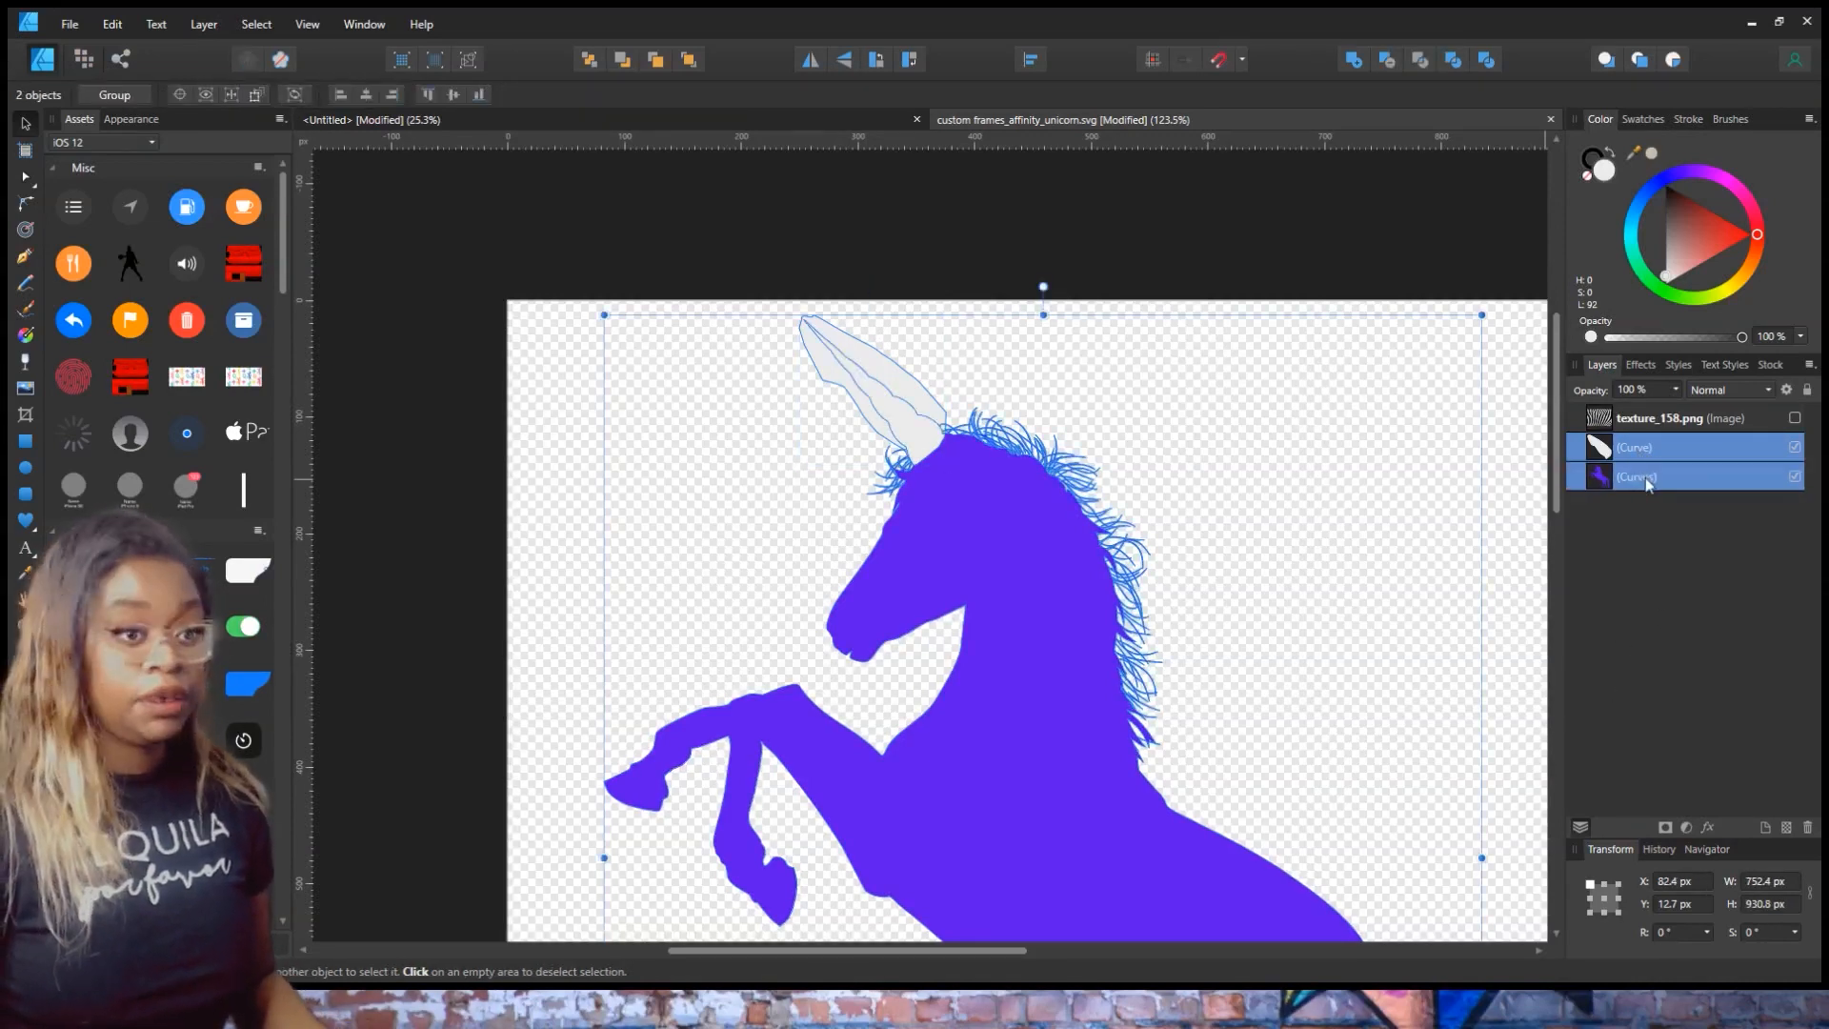
pyautogui.hotkey('ctrl', 'j')
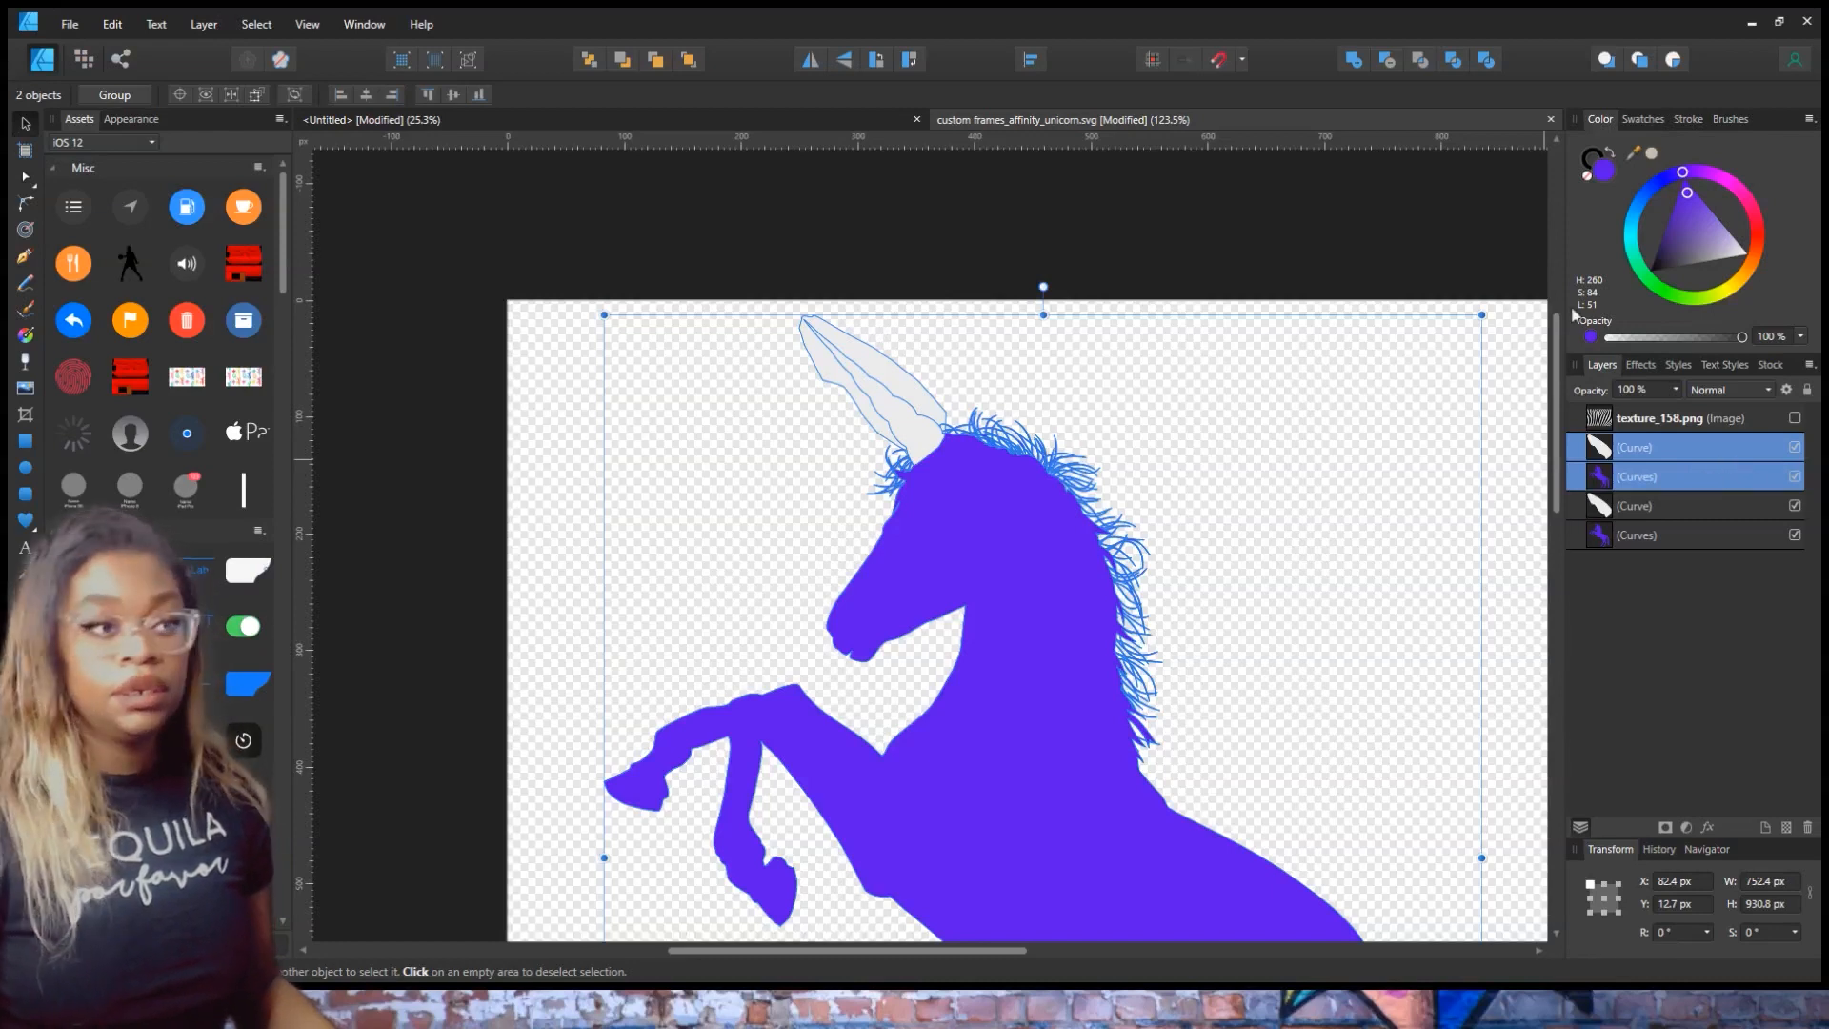
# - Intersect the duplicated outline and unicorn into a separate horn piece, and hide it along with the original outline and unicorn
pyautogui.click(1419, 60)
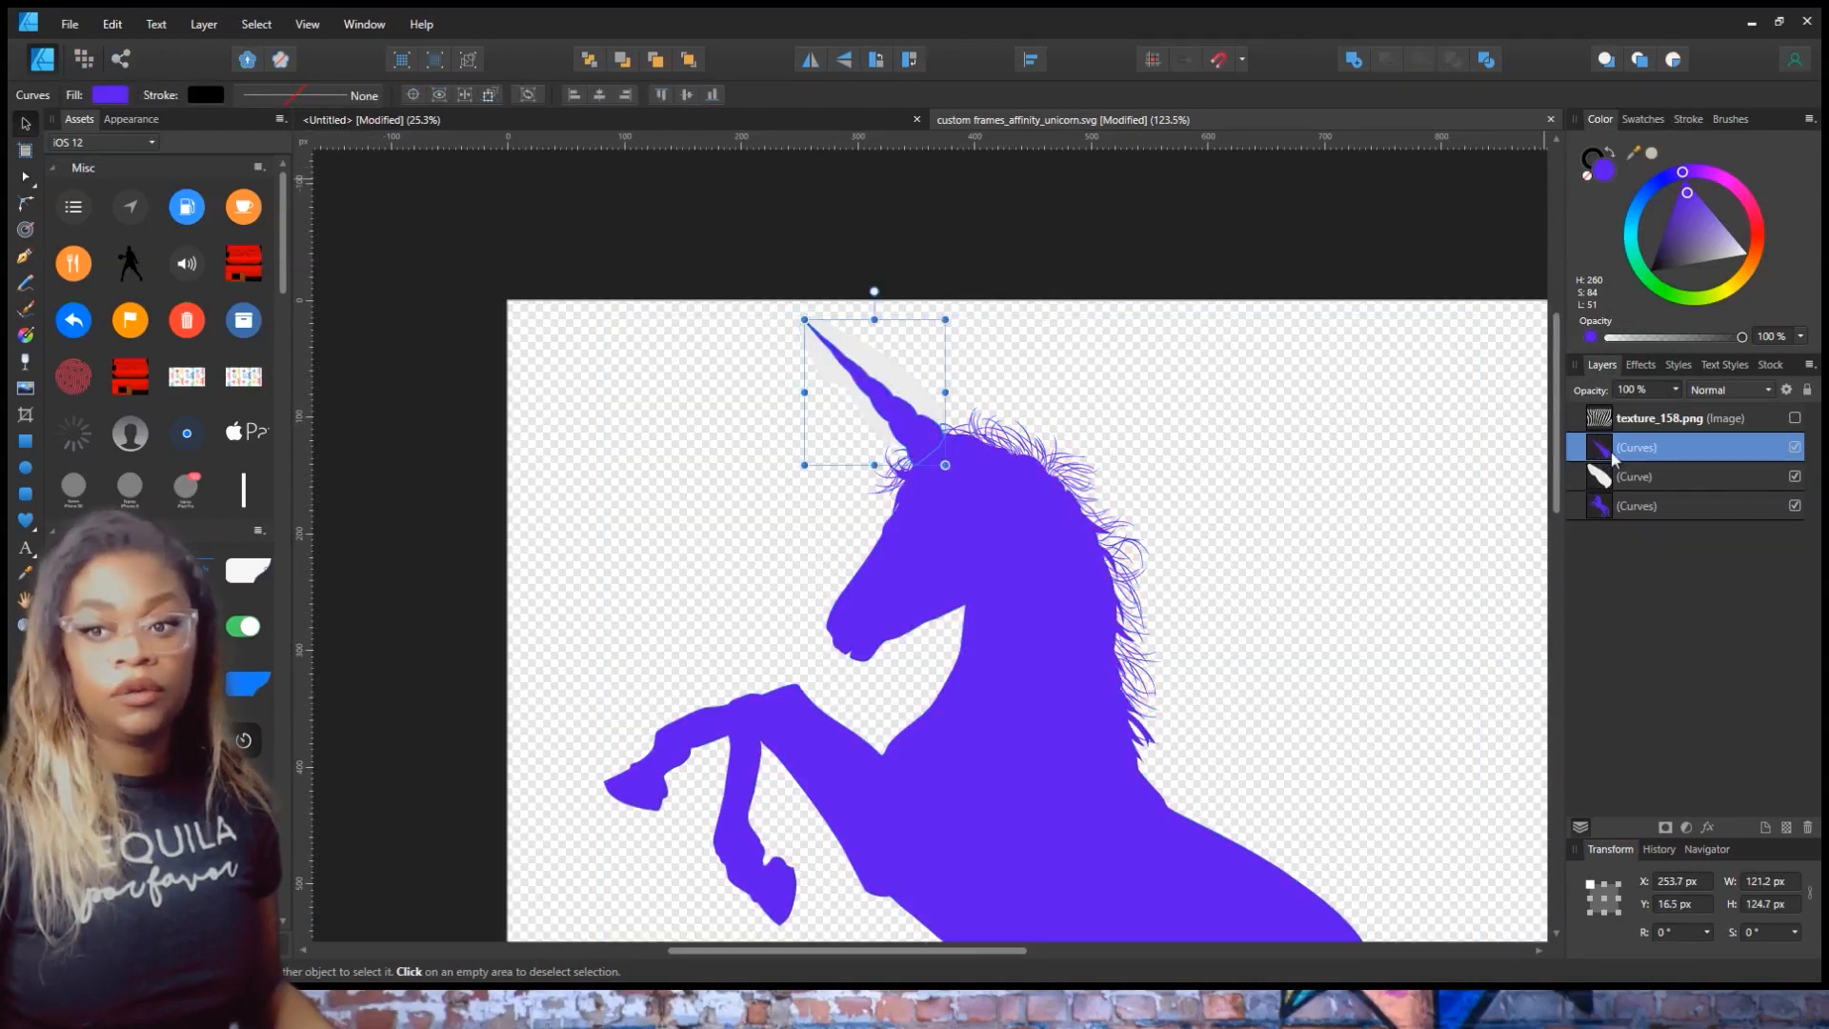
pyautogui.click(1795, 476)
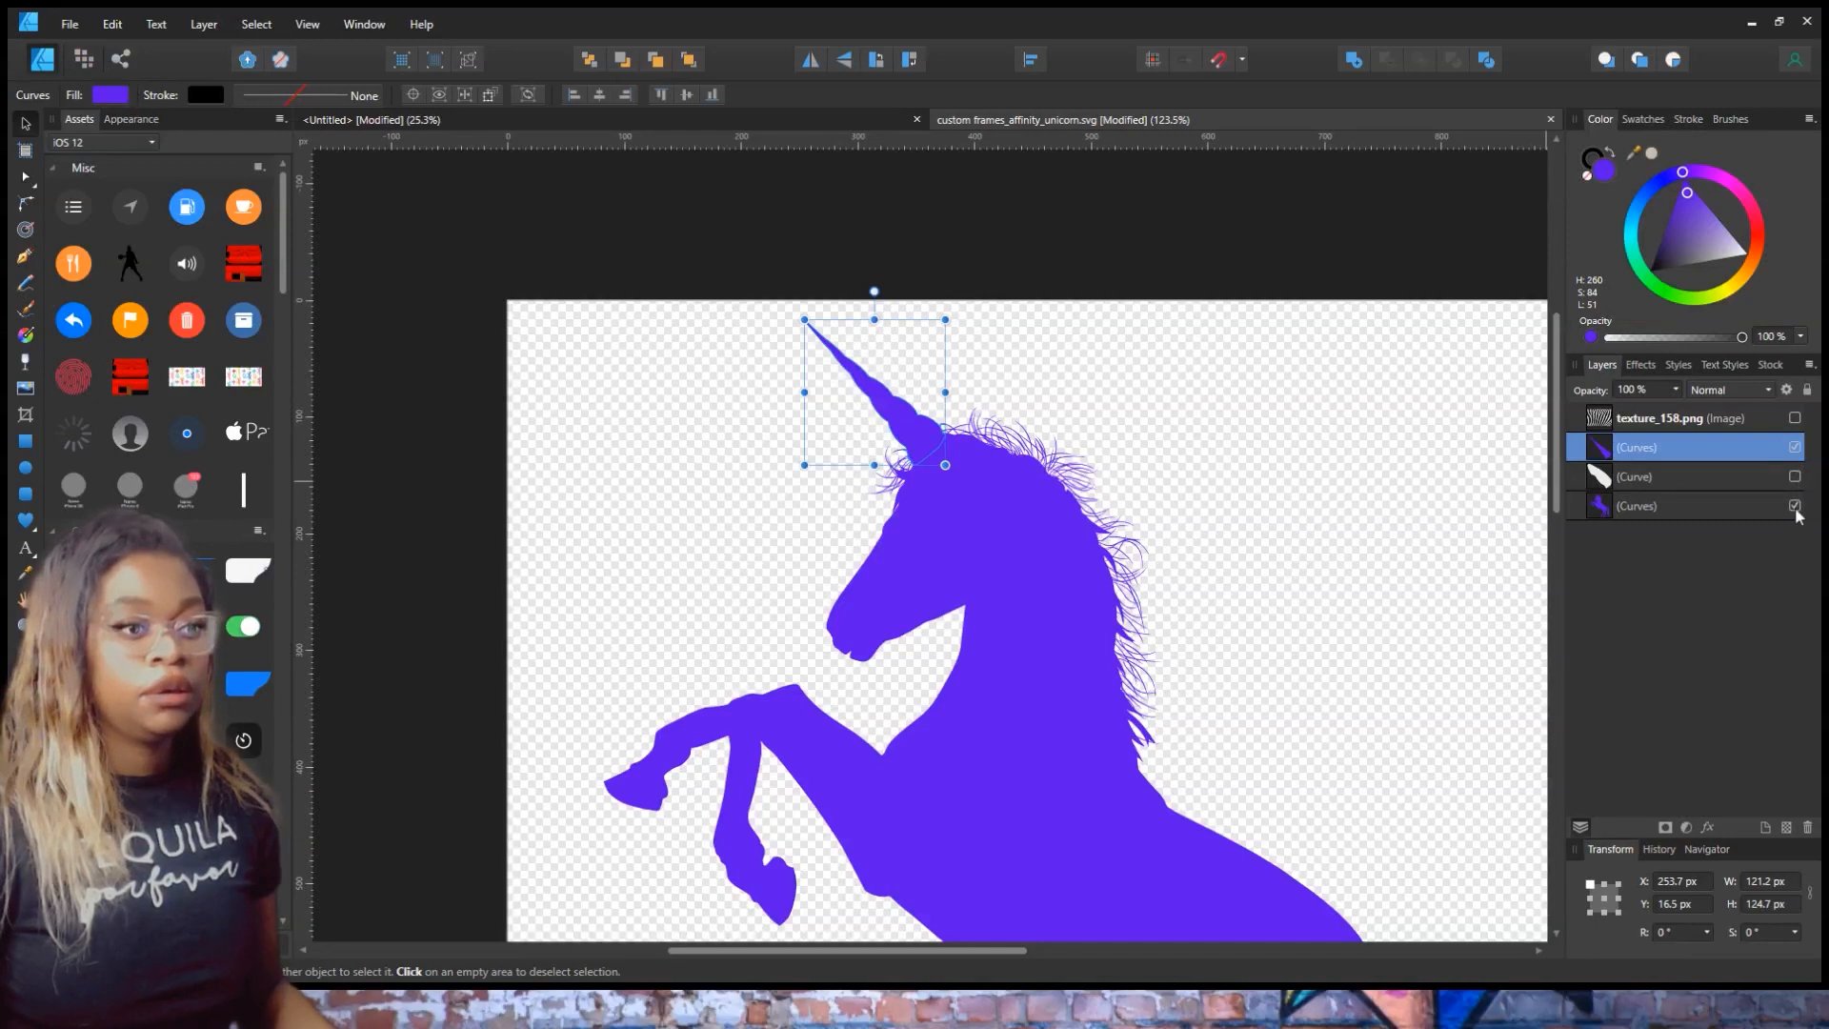
pyautogui.click(1794, 506)
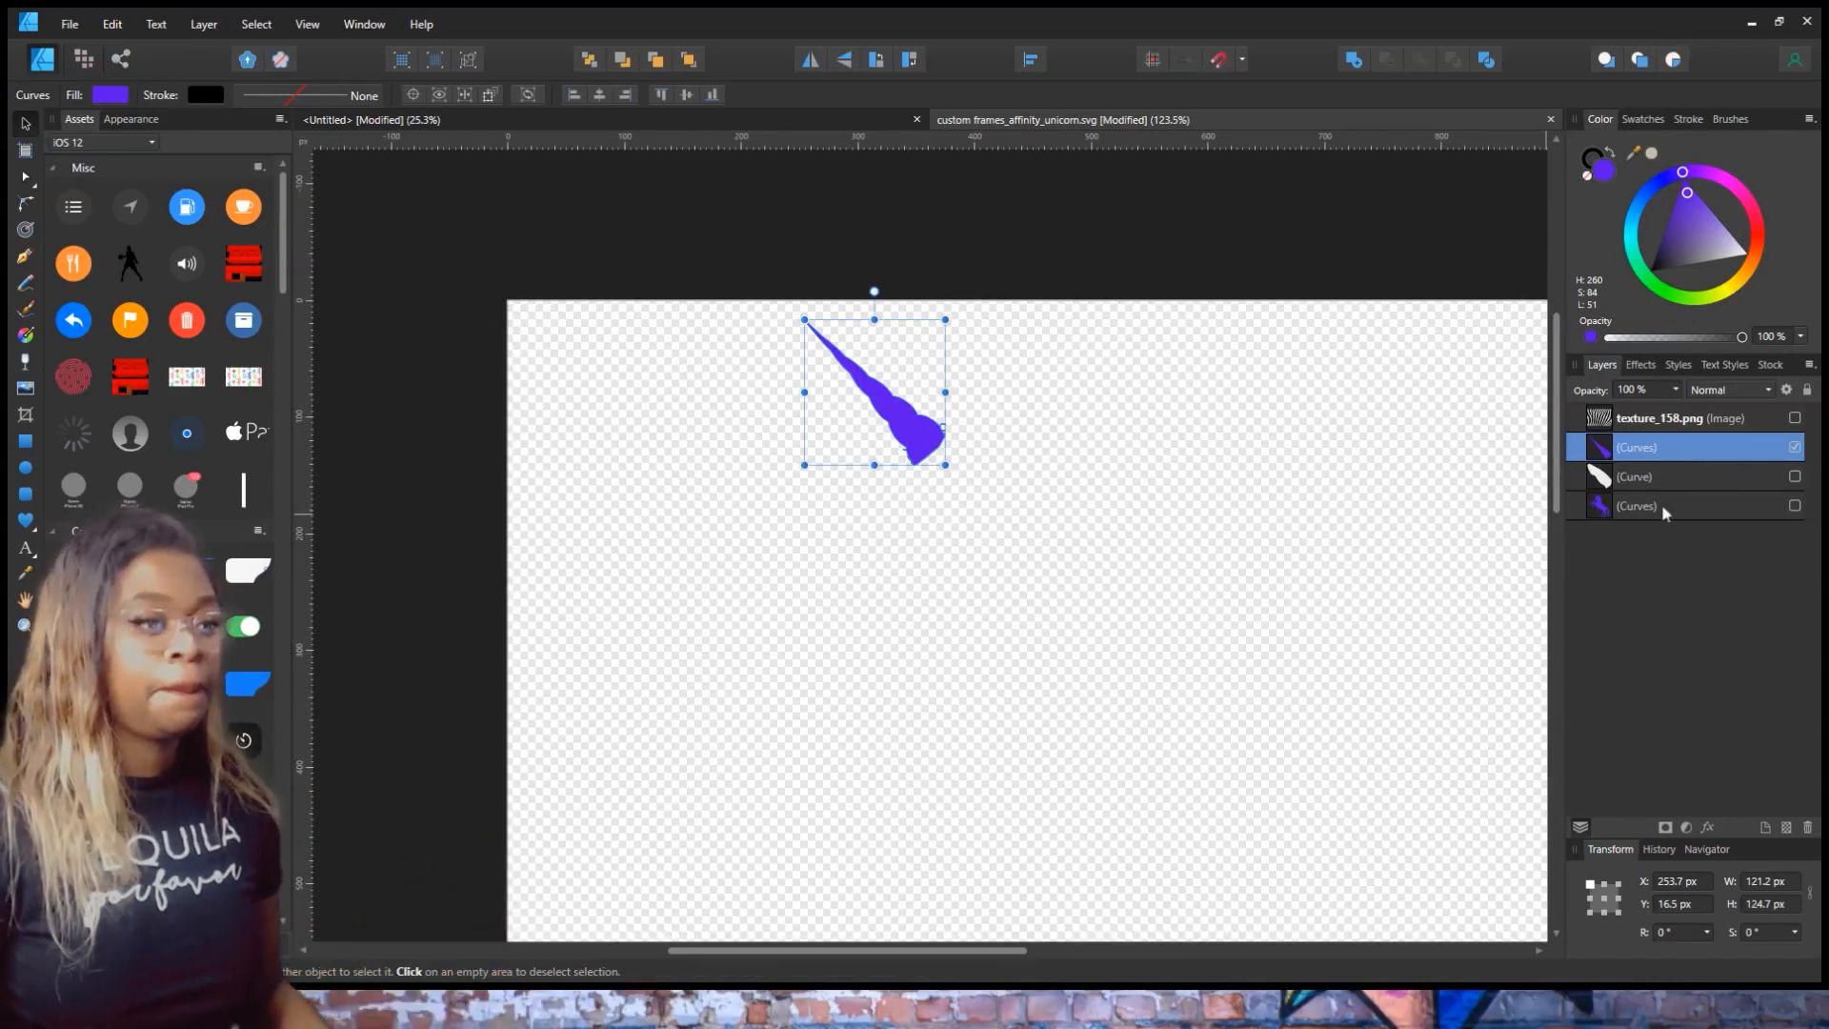
pyautogui.click(1794, 447)
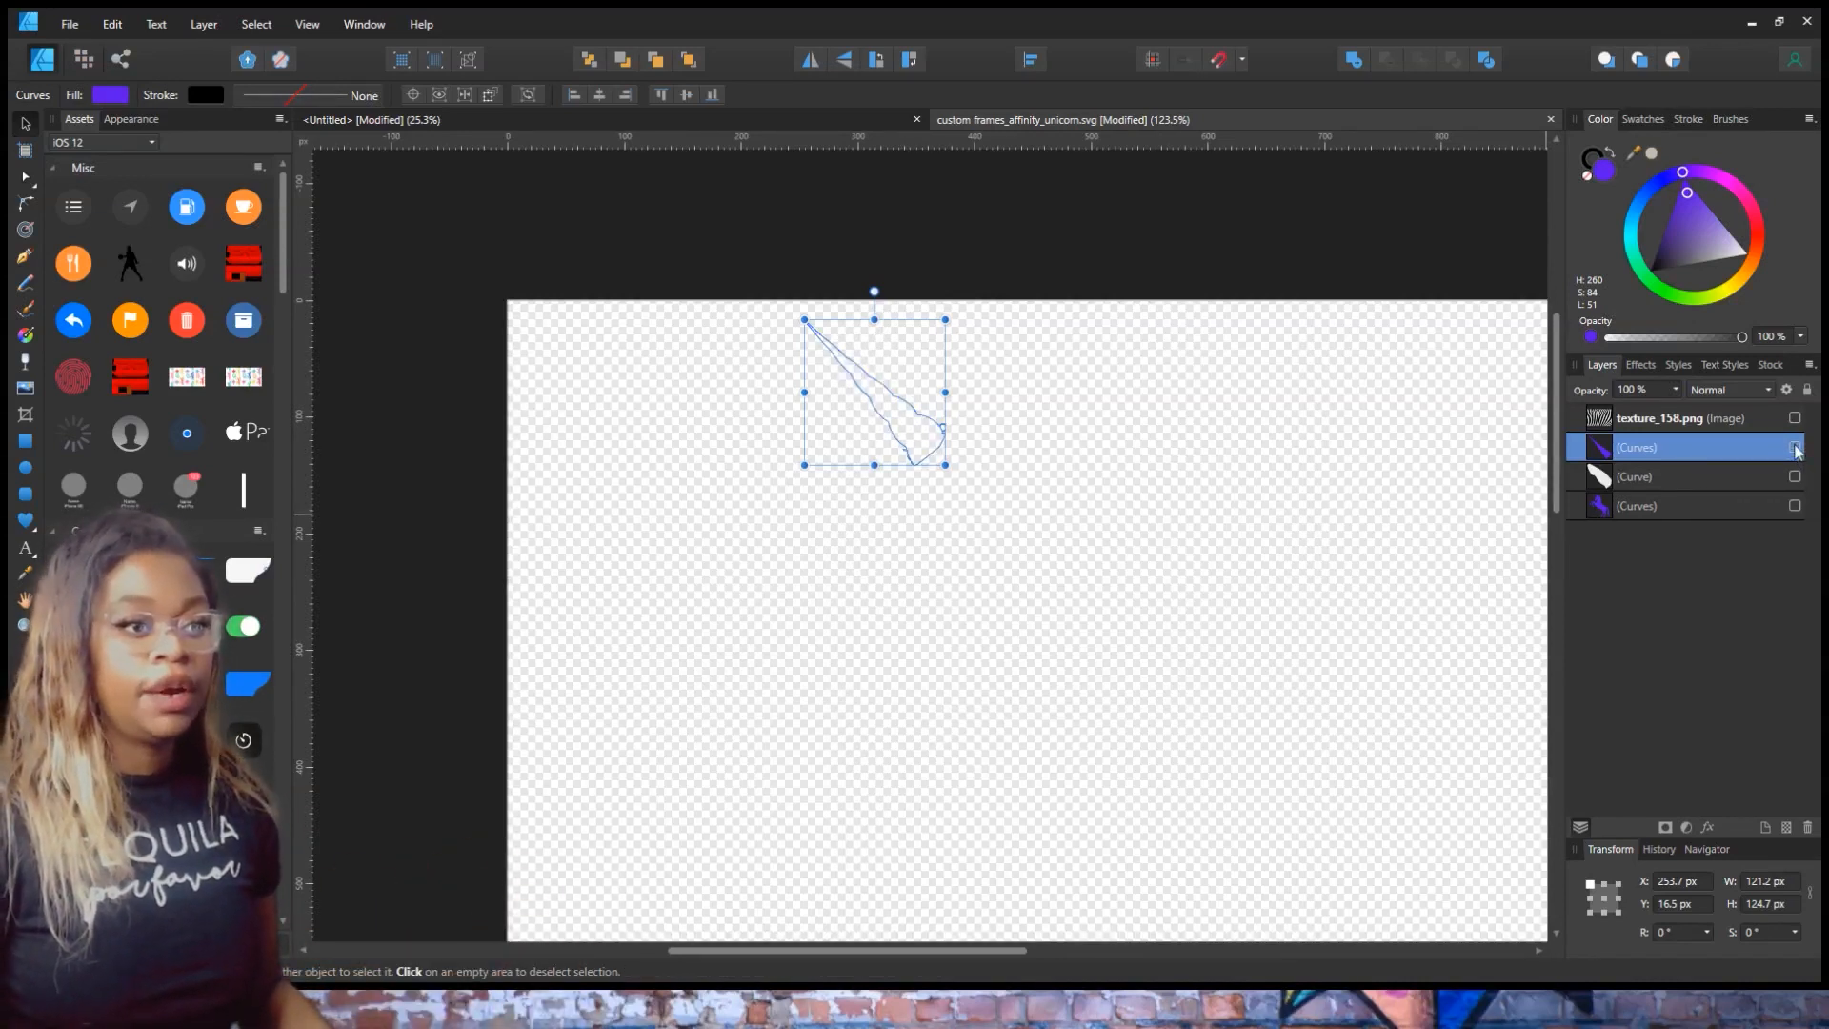
# - Show the original unicorn and horn outline again, select both, and subtract the outline so the horn is cut off the body
pyautogui.click(1794, 507)
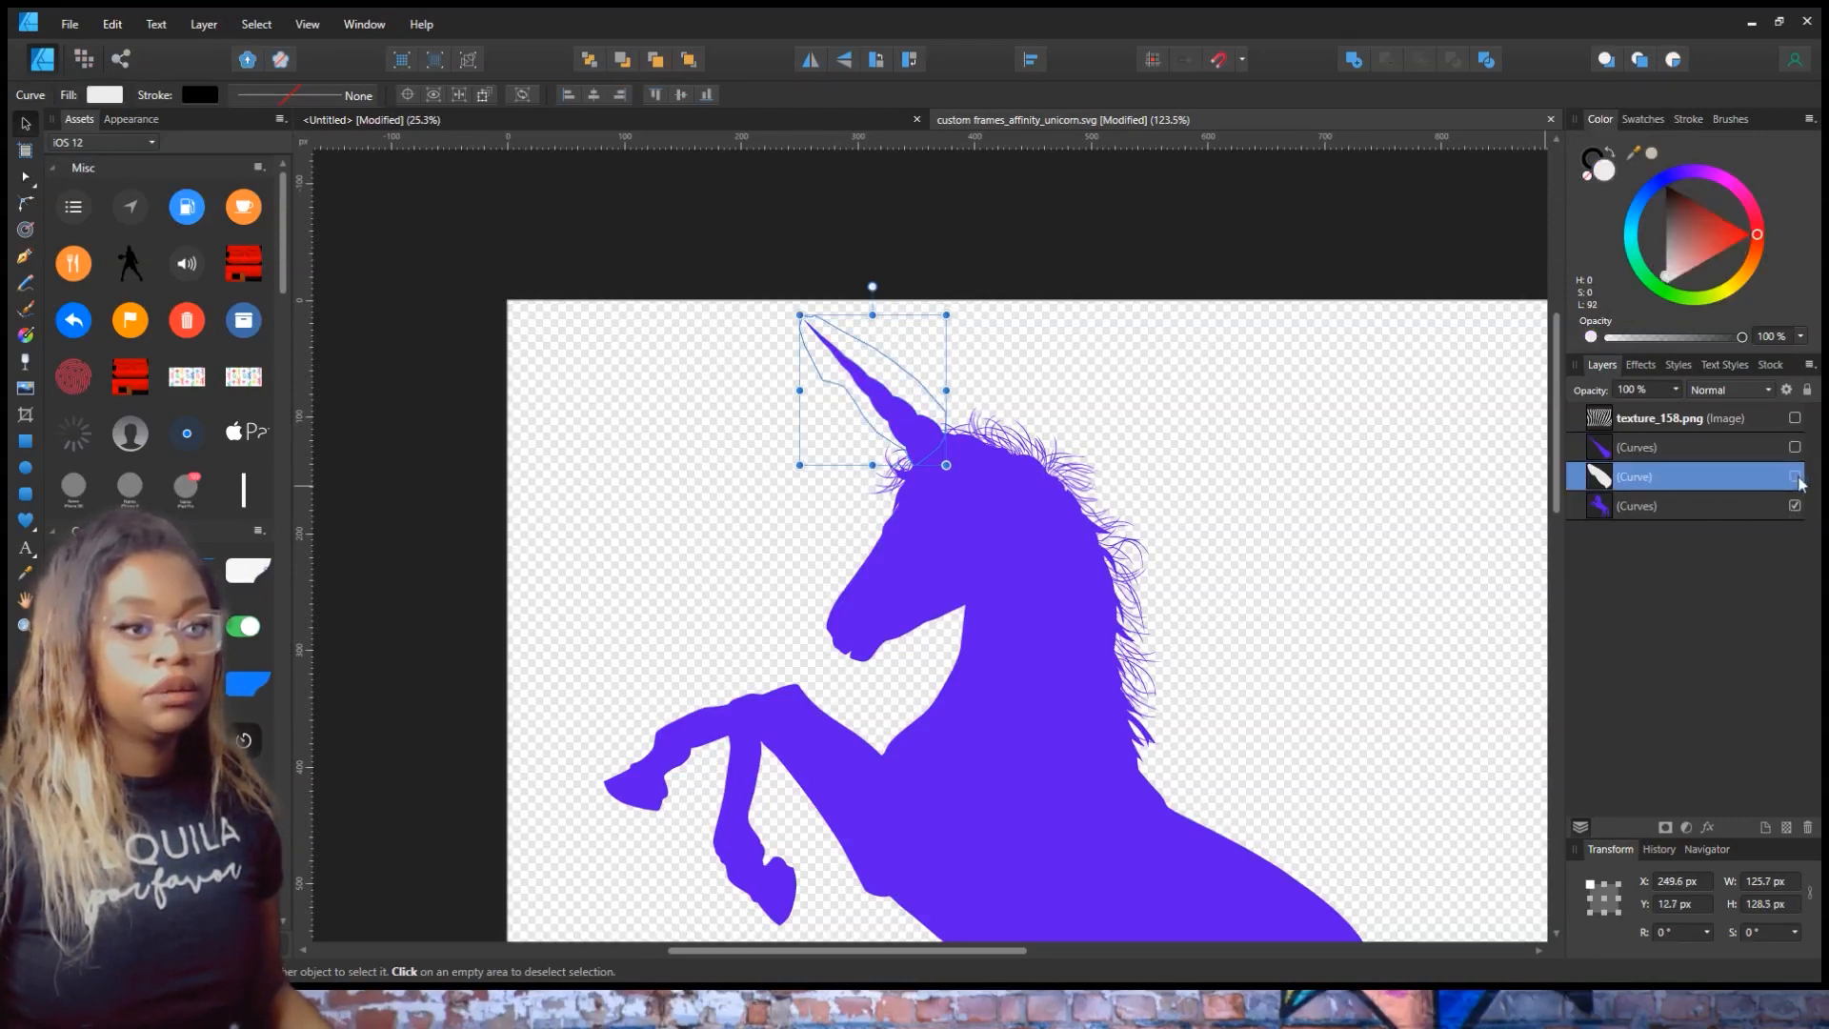
pyautogui.click(1796, 477)
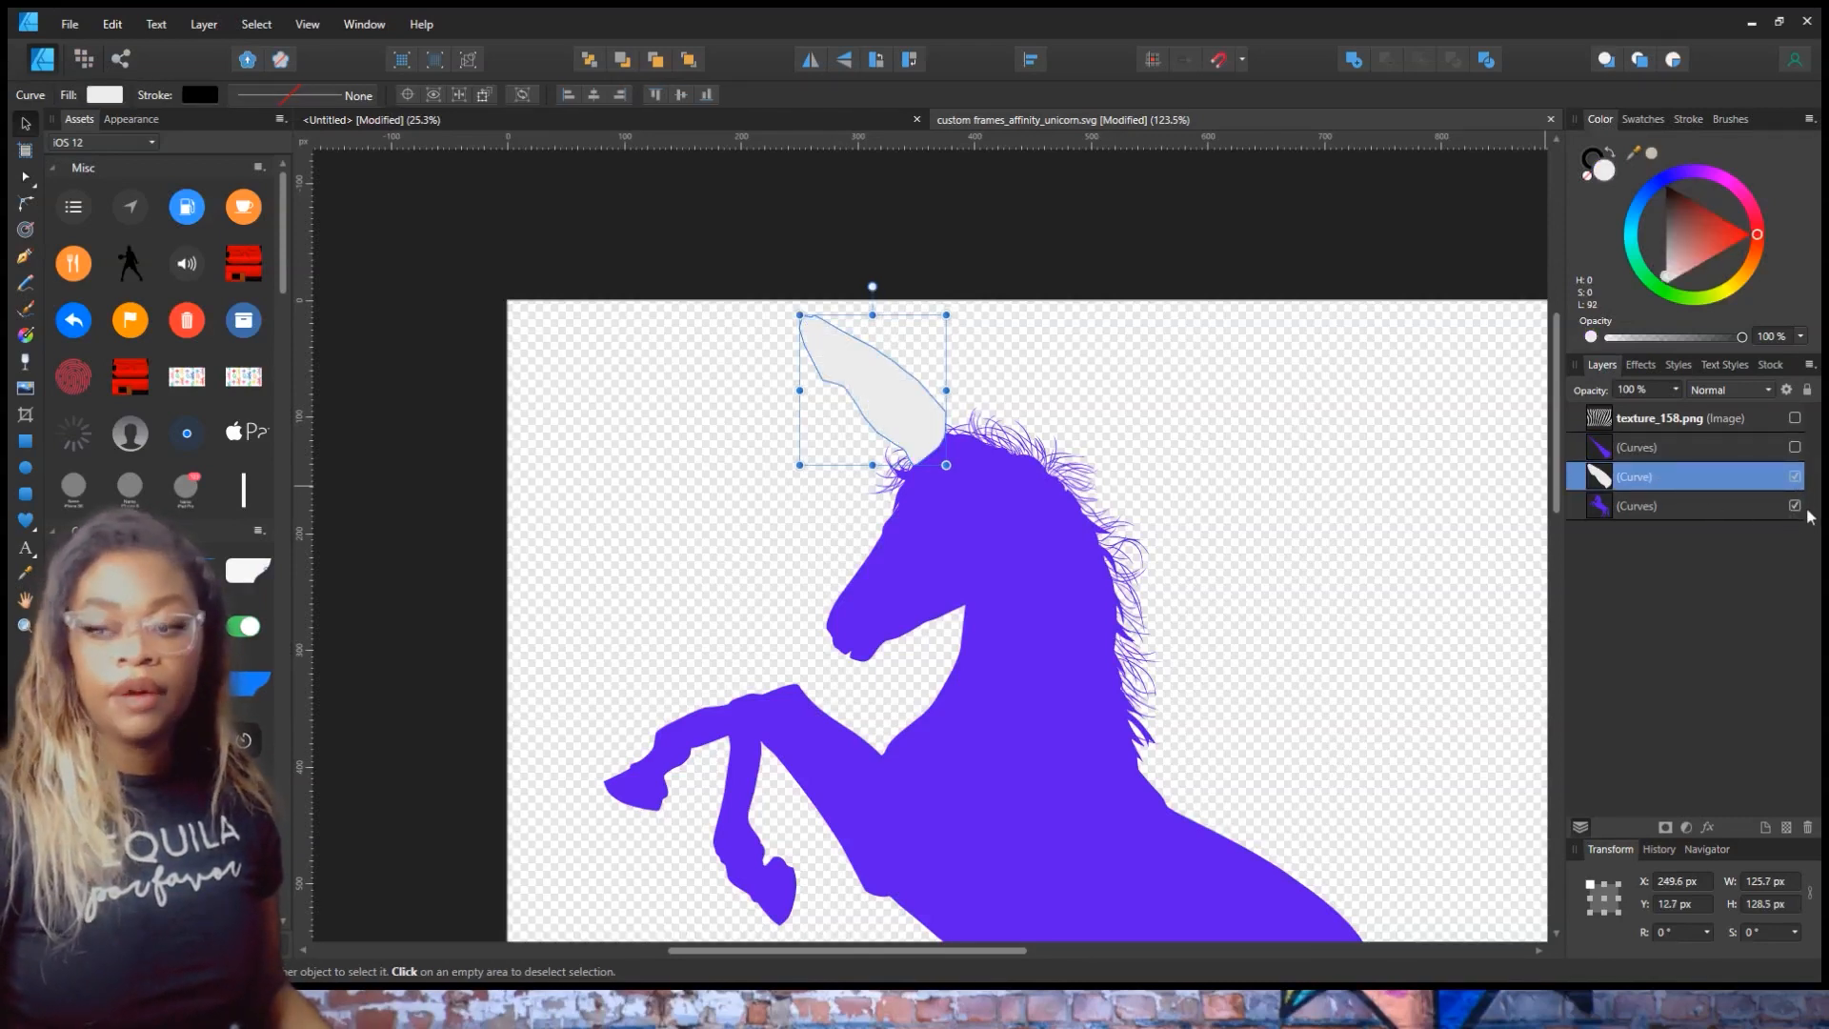
pyautogui.keyDown('shift'); pyautogui.click(1634, 509); pyautogui.keyUp('shift')
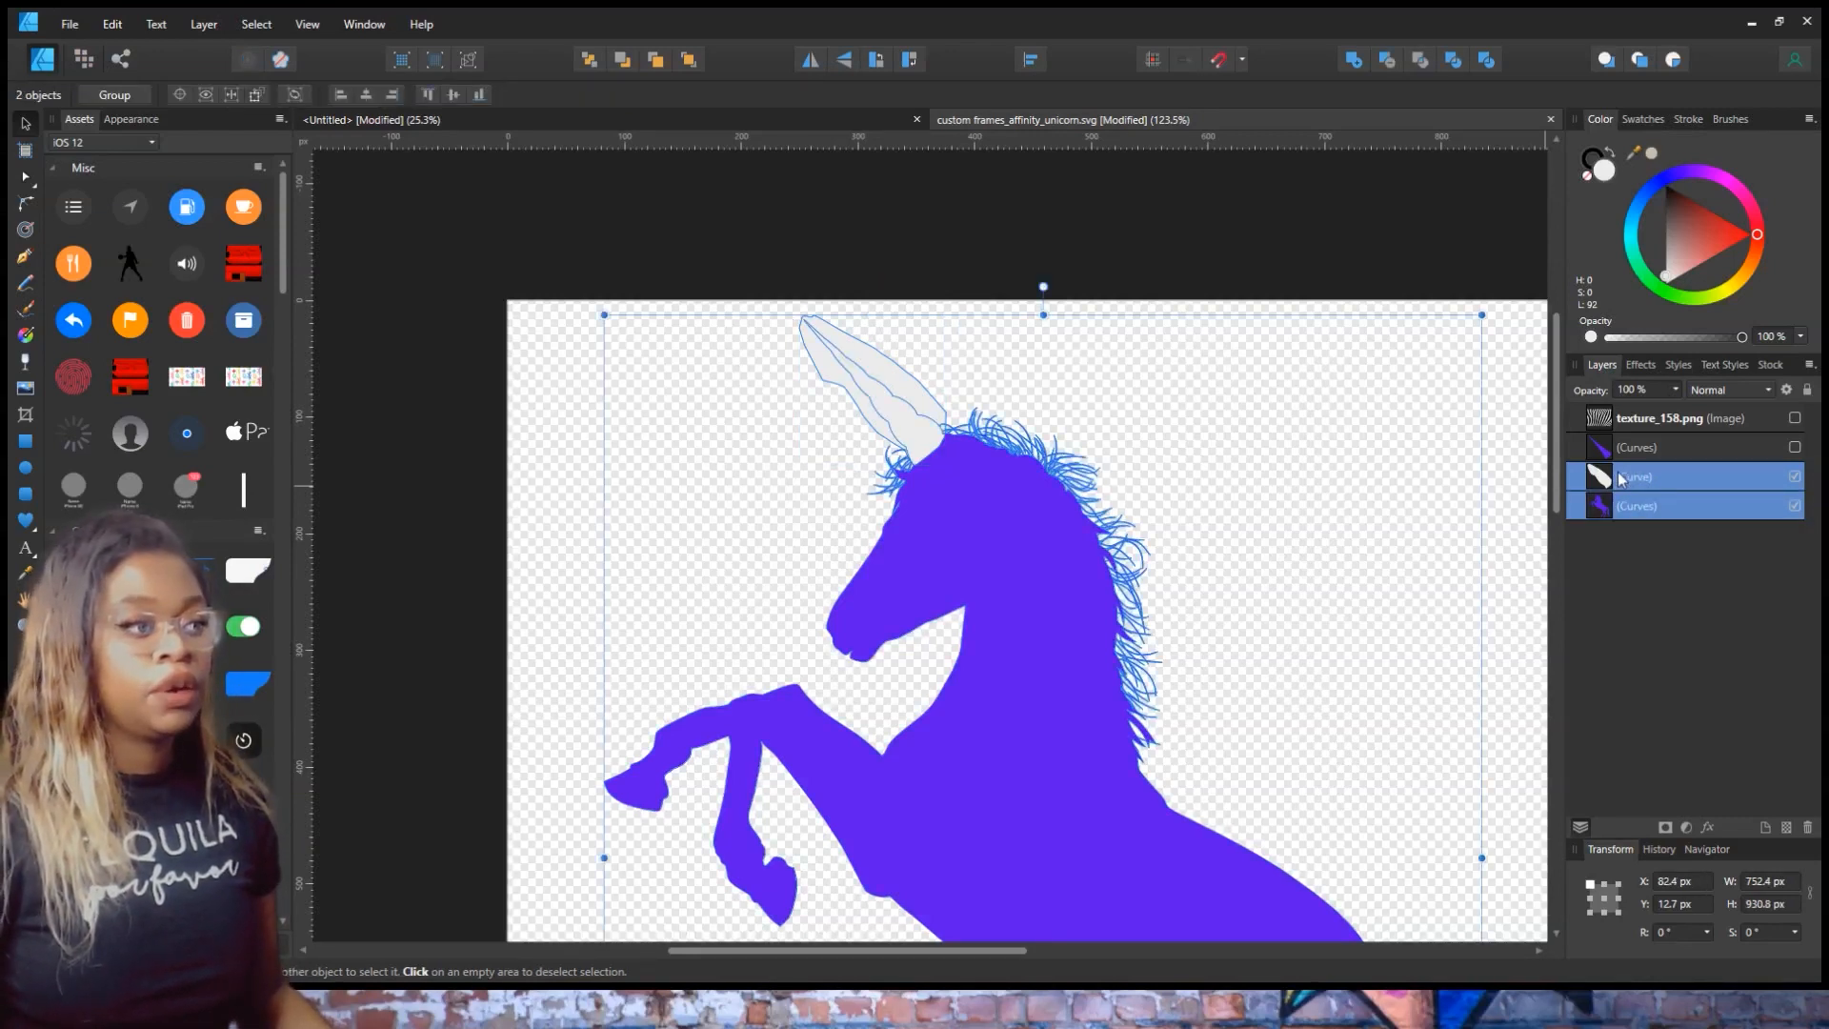
pyautogui.click(1386, 61)
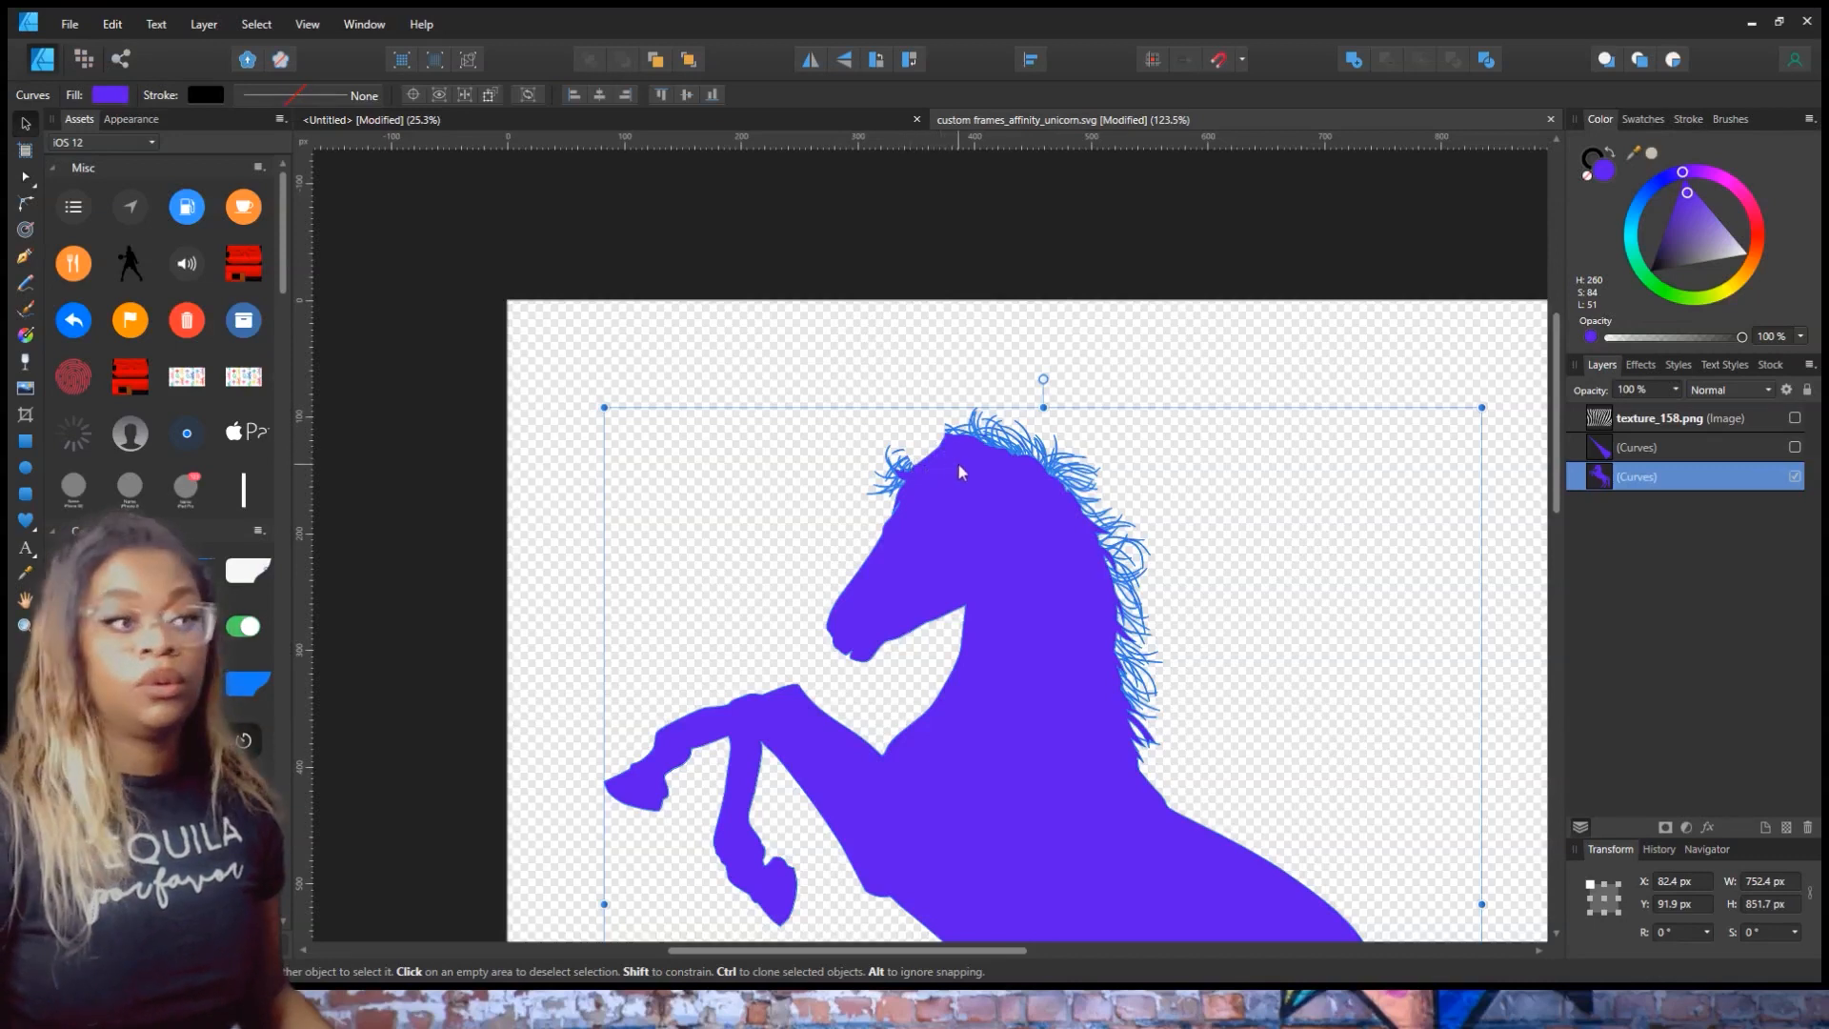
# - Turn on the separate horn piece, toggling its visibility to check the split from the body, and clear the selection
pyautogui.click(1795, 447)
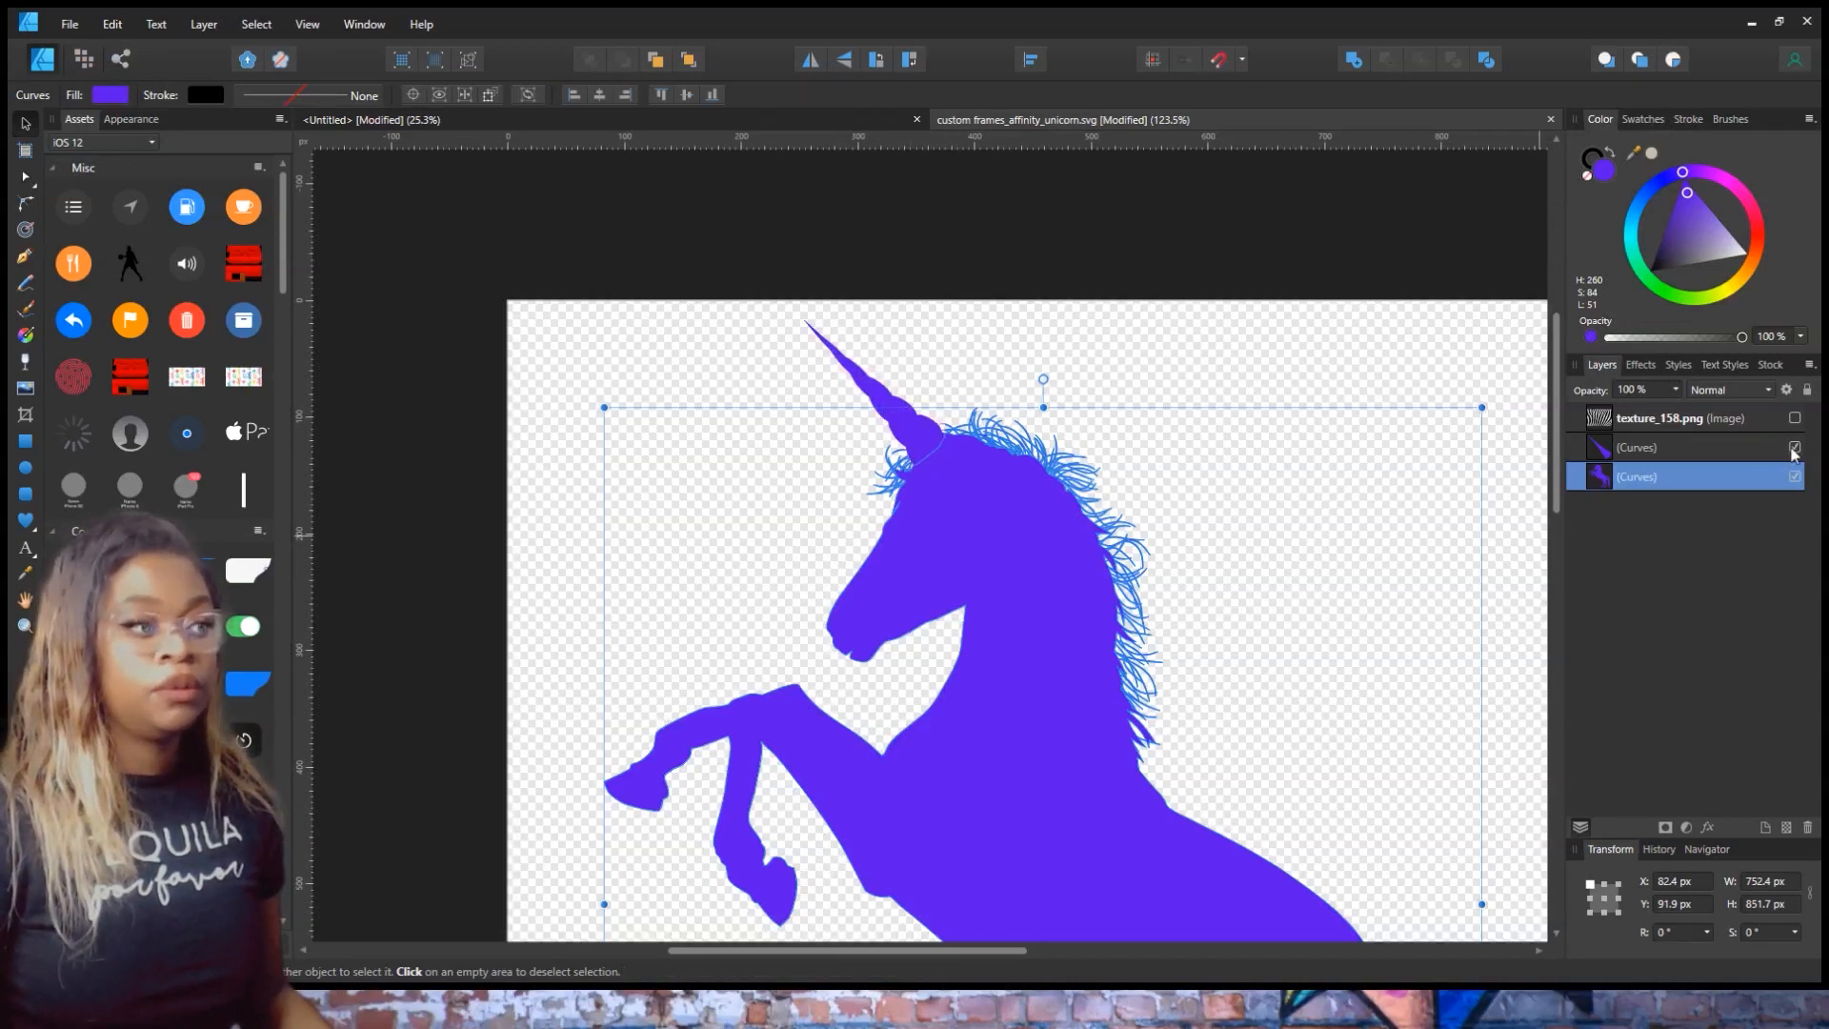
pyautogui.click(1794, 448)
pyautogui.click(1794, 447)
pyautogui.click(1794, 448)
pyautogui.click(1794, 448)
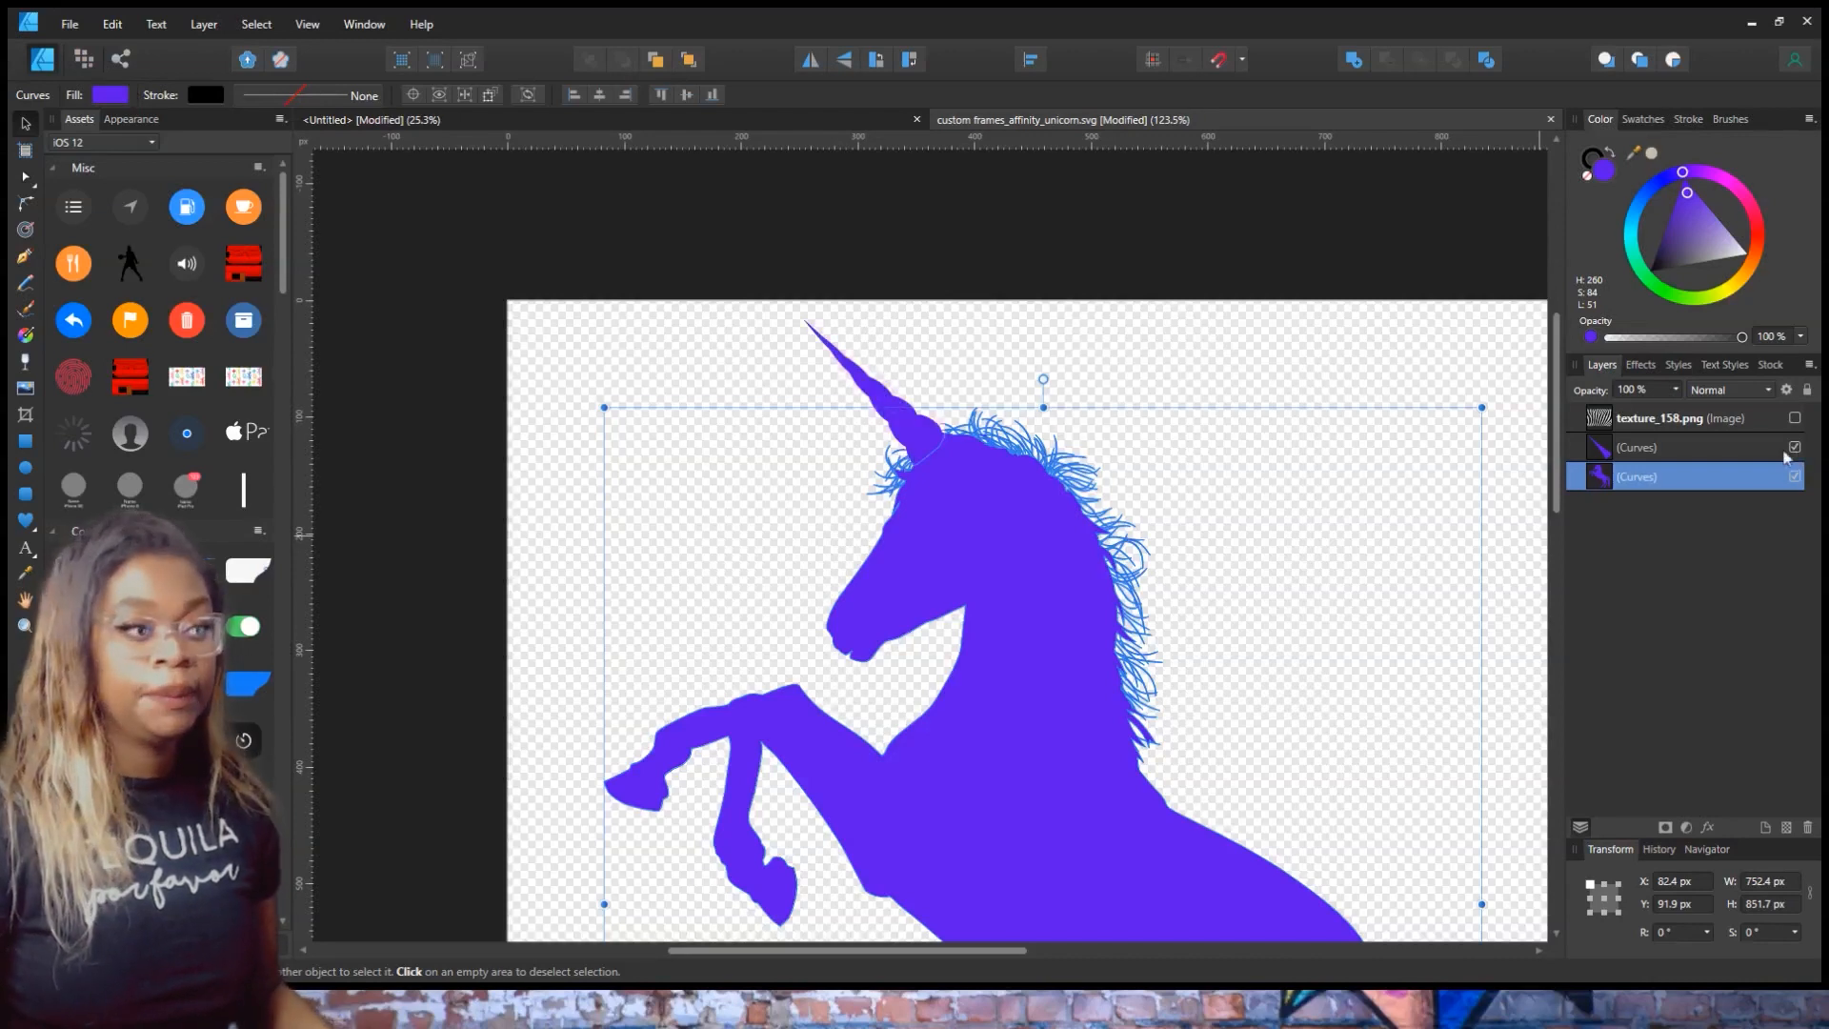
pyautogui.click(1186, 305)
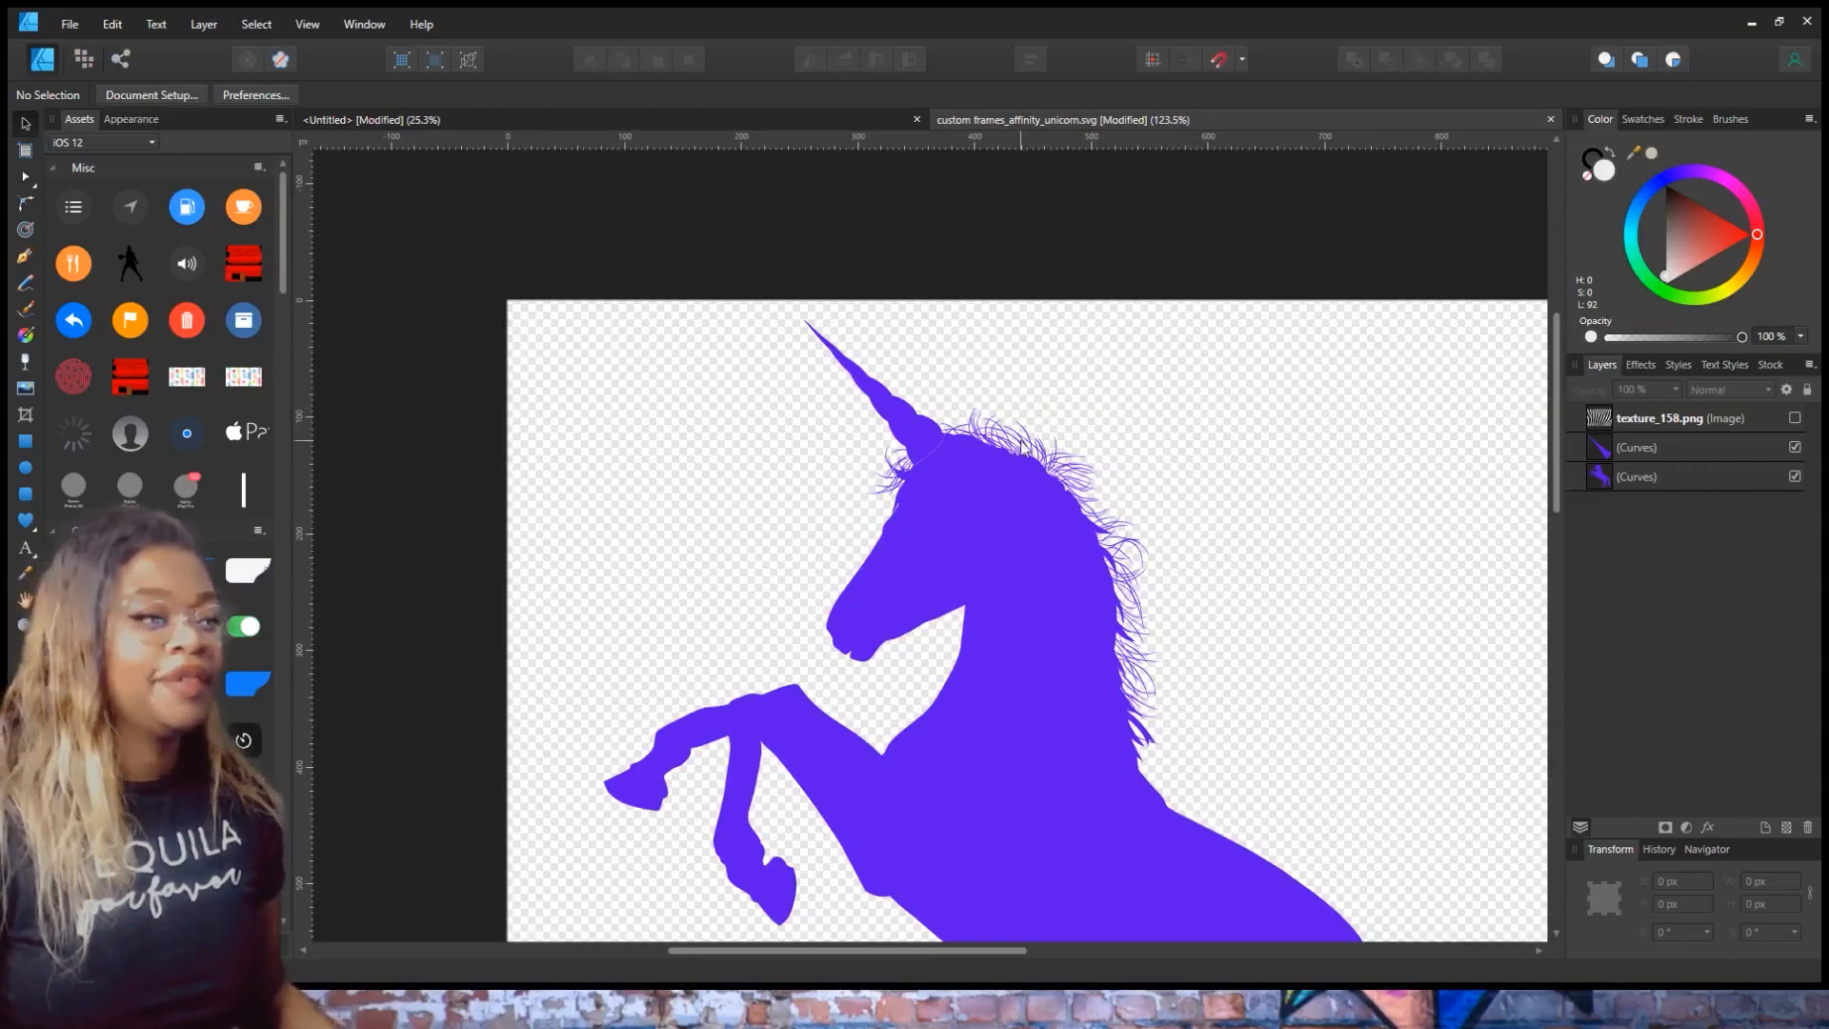
# - Start a Pen outline where the tail meets the unicorn's rump and take it partway down between the tail and hind legs
pyautogui.scroll(-2, 1021, 434)
pyautogui.scroll(-1, 1049, 433)
pyautogui.scroll(-1, 1013, 641)
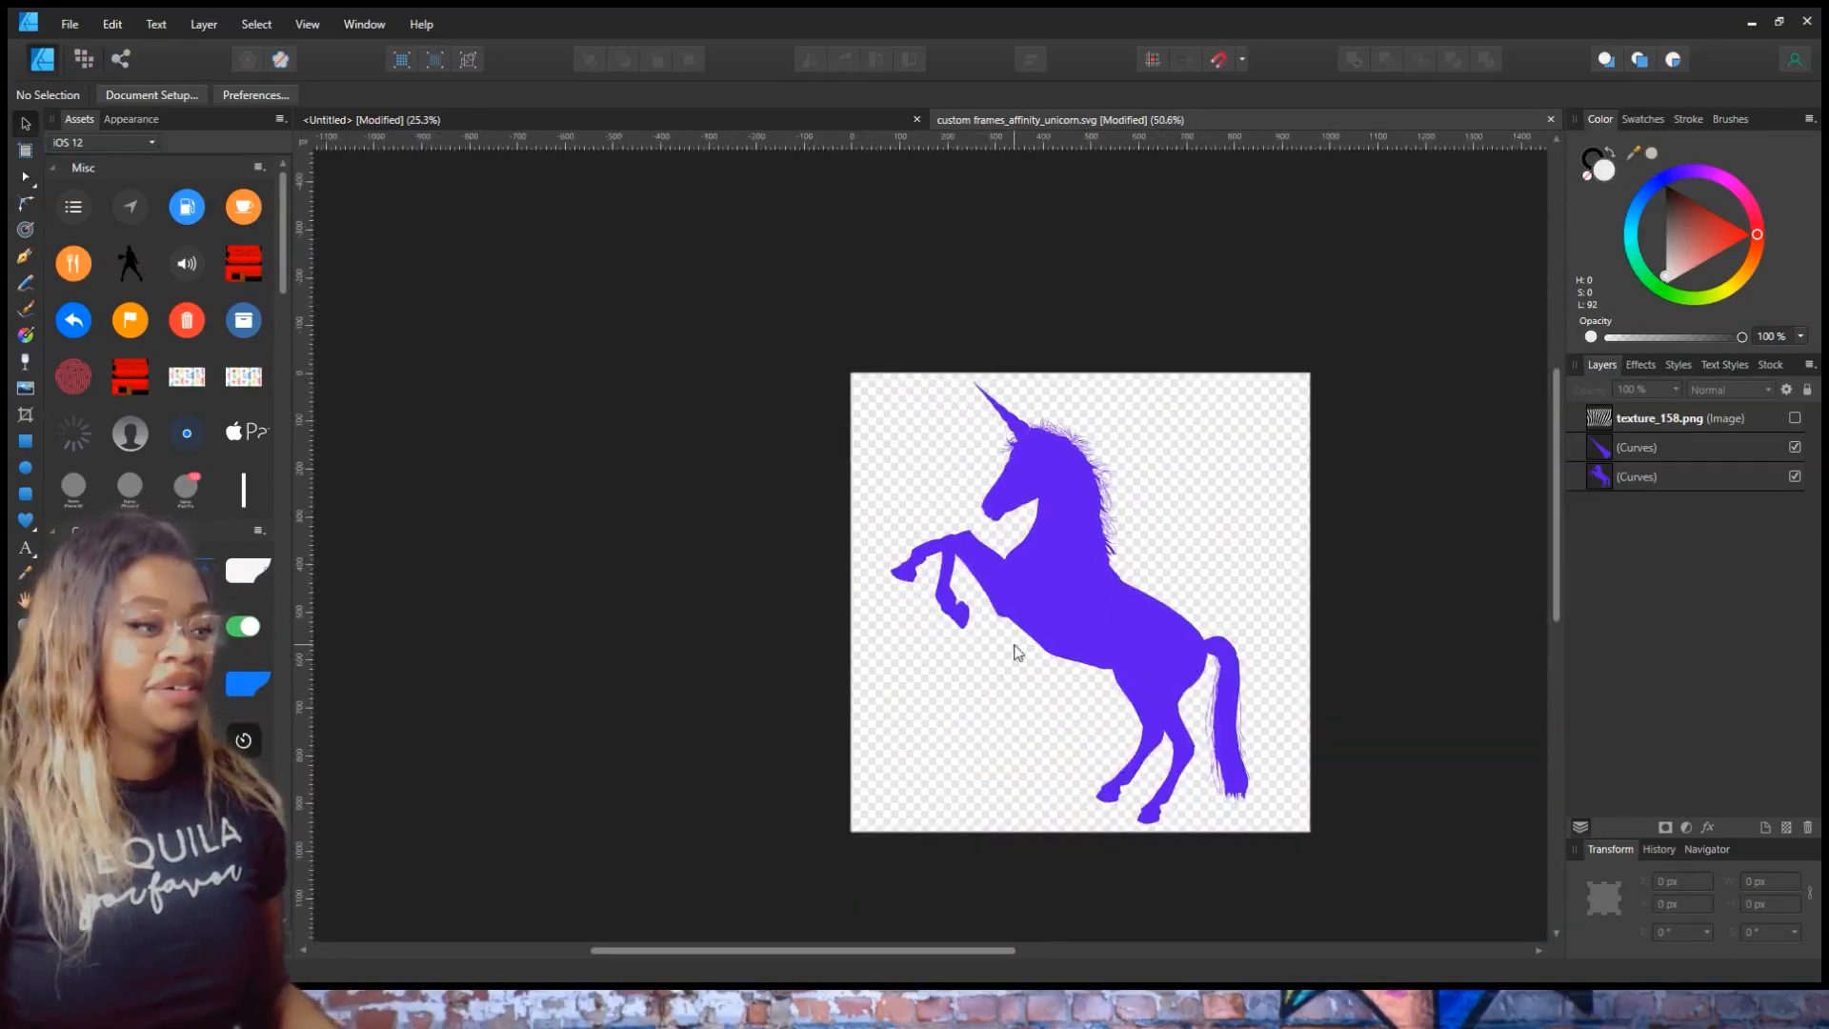
pyautogui.scroll(3, 1012, 641)
pyautogui.moveTo(1431, 753); pyautogui.dragTo(1244, 644)
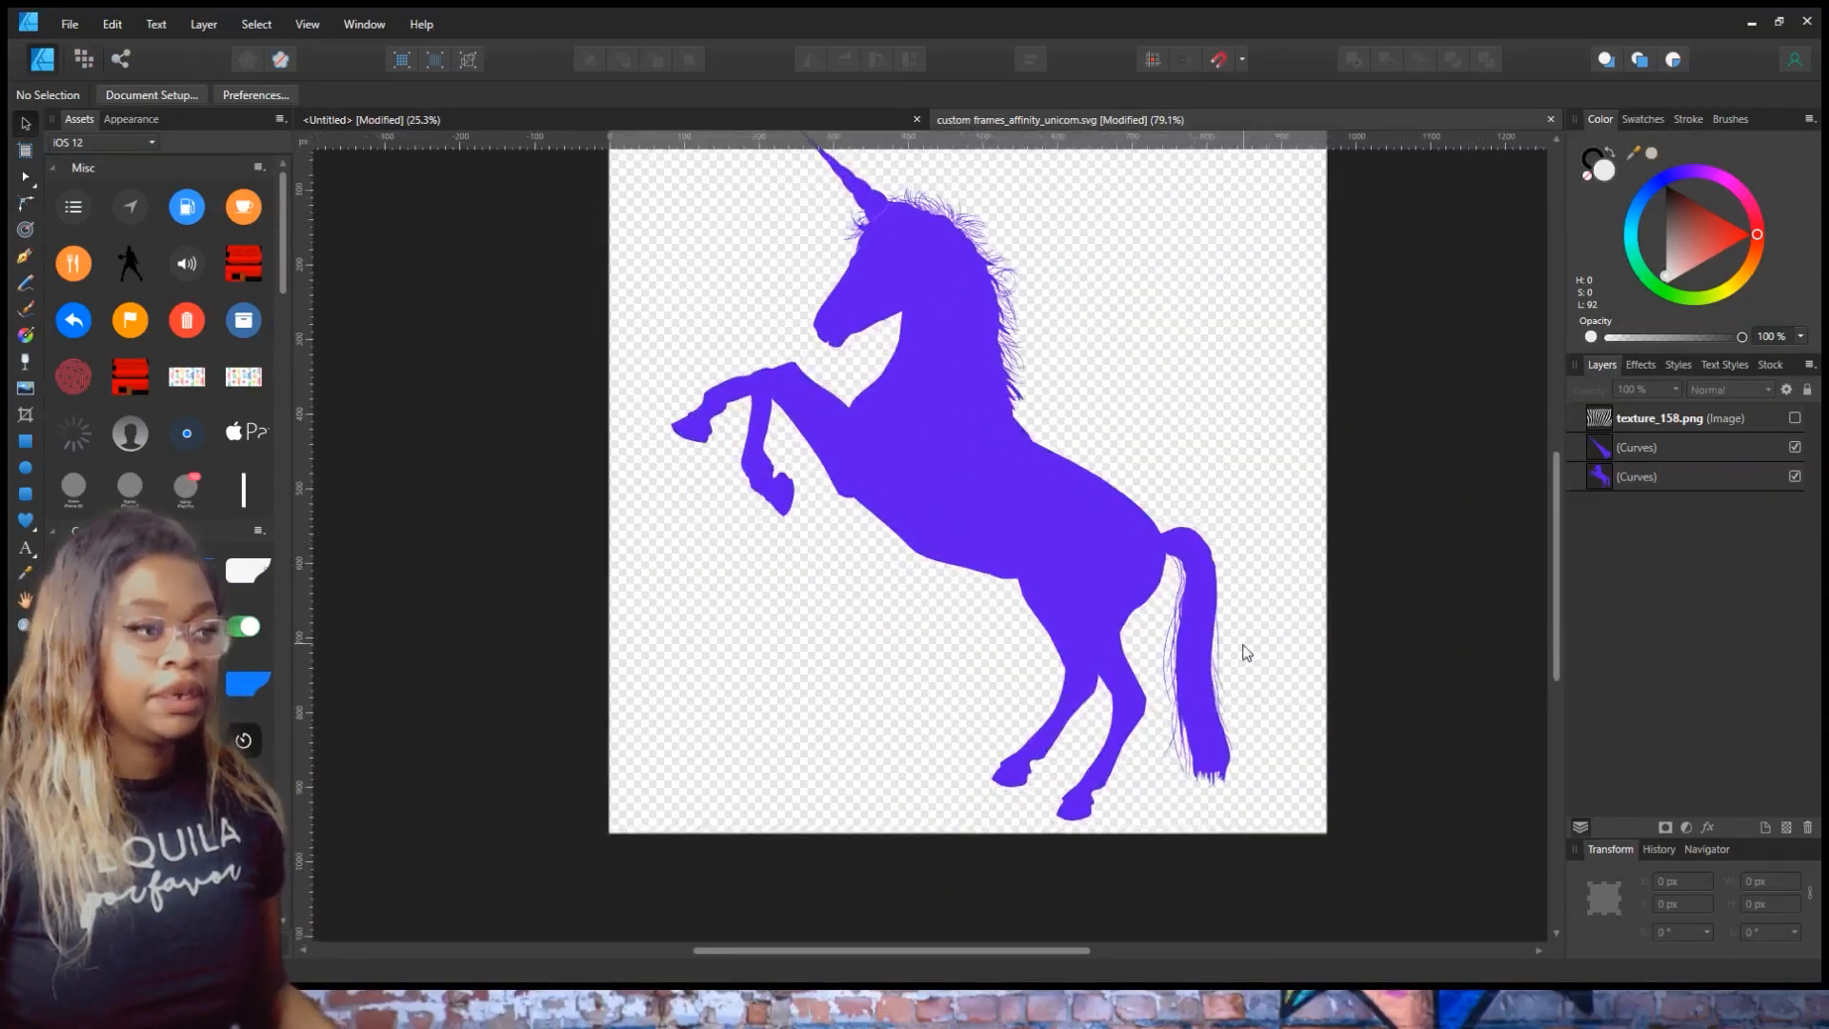
pyautogui.scroll(3, 1335, 762)
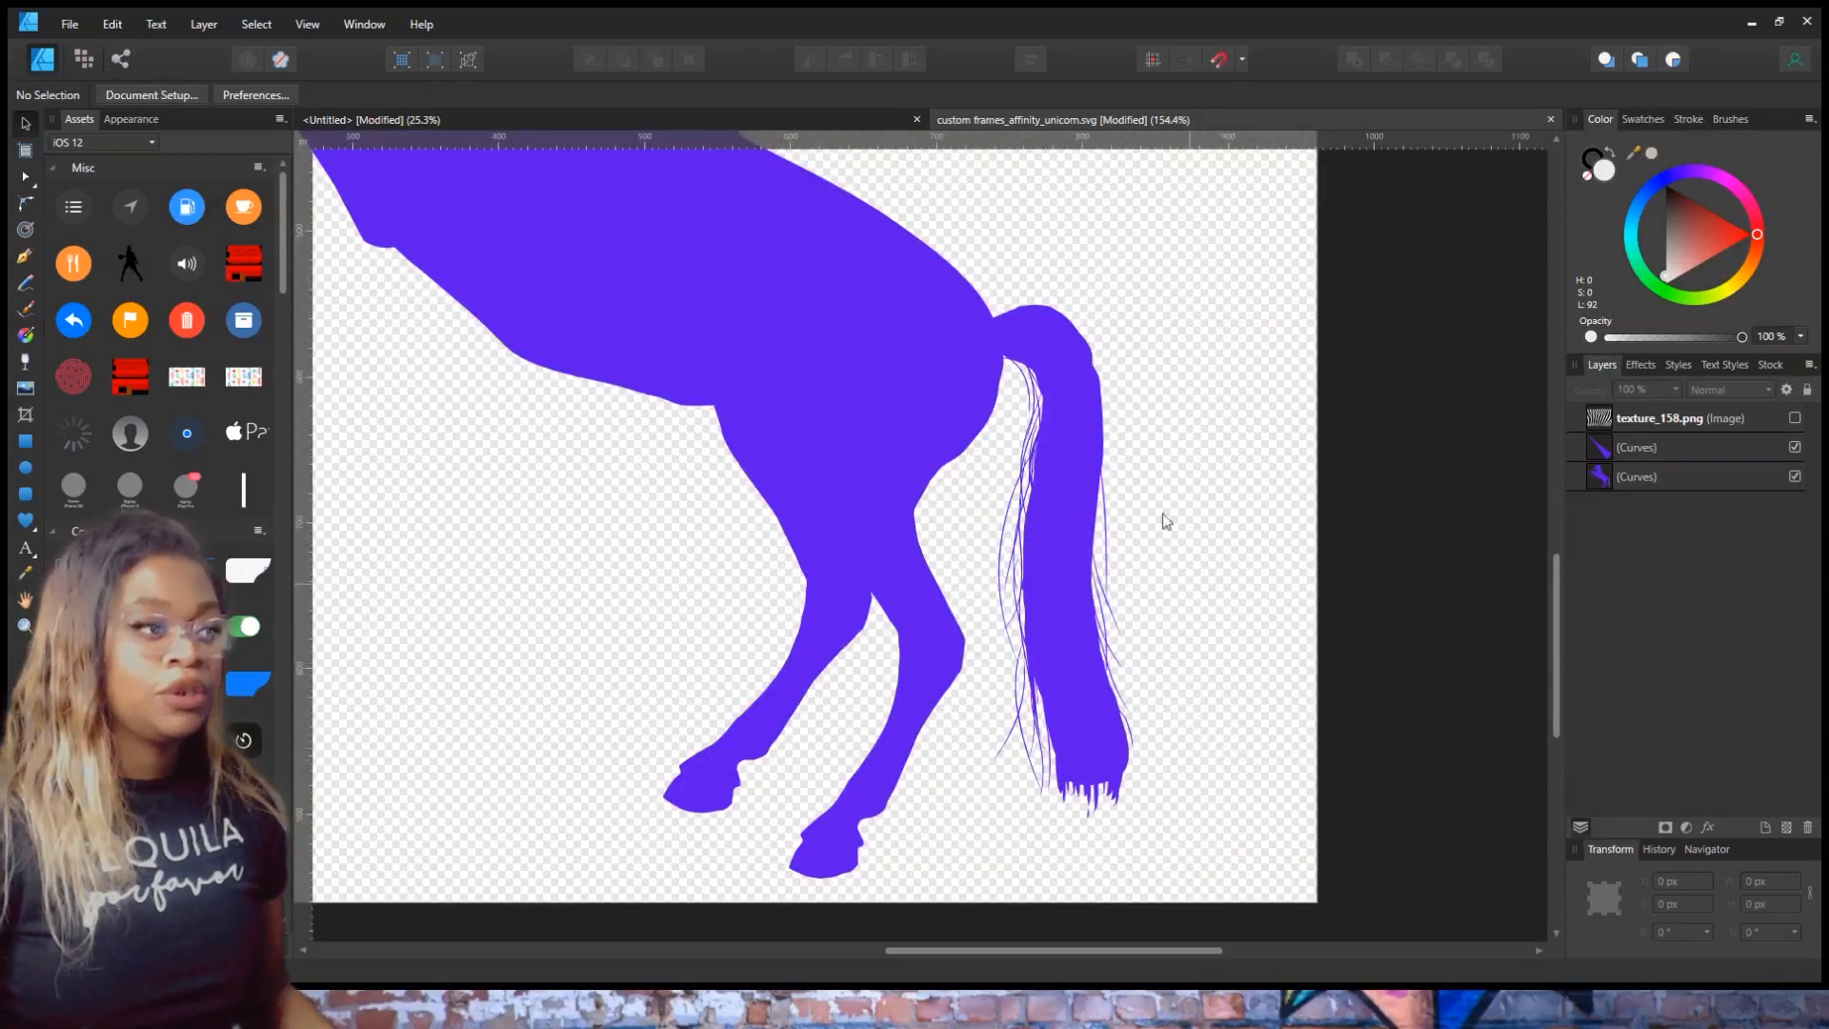
pyautogui.scroll(1, 1072, 438)
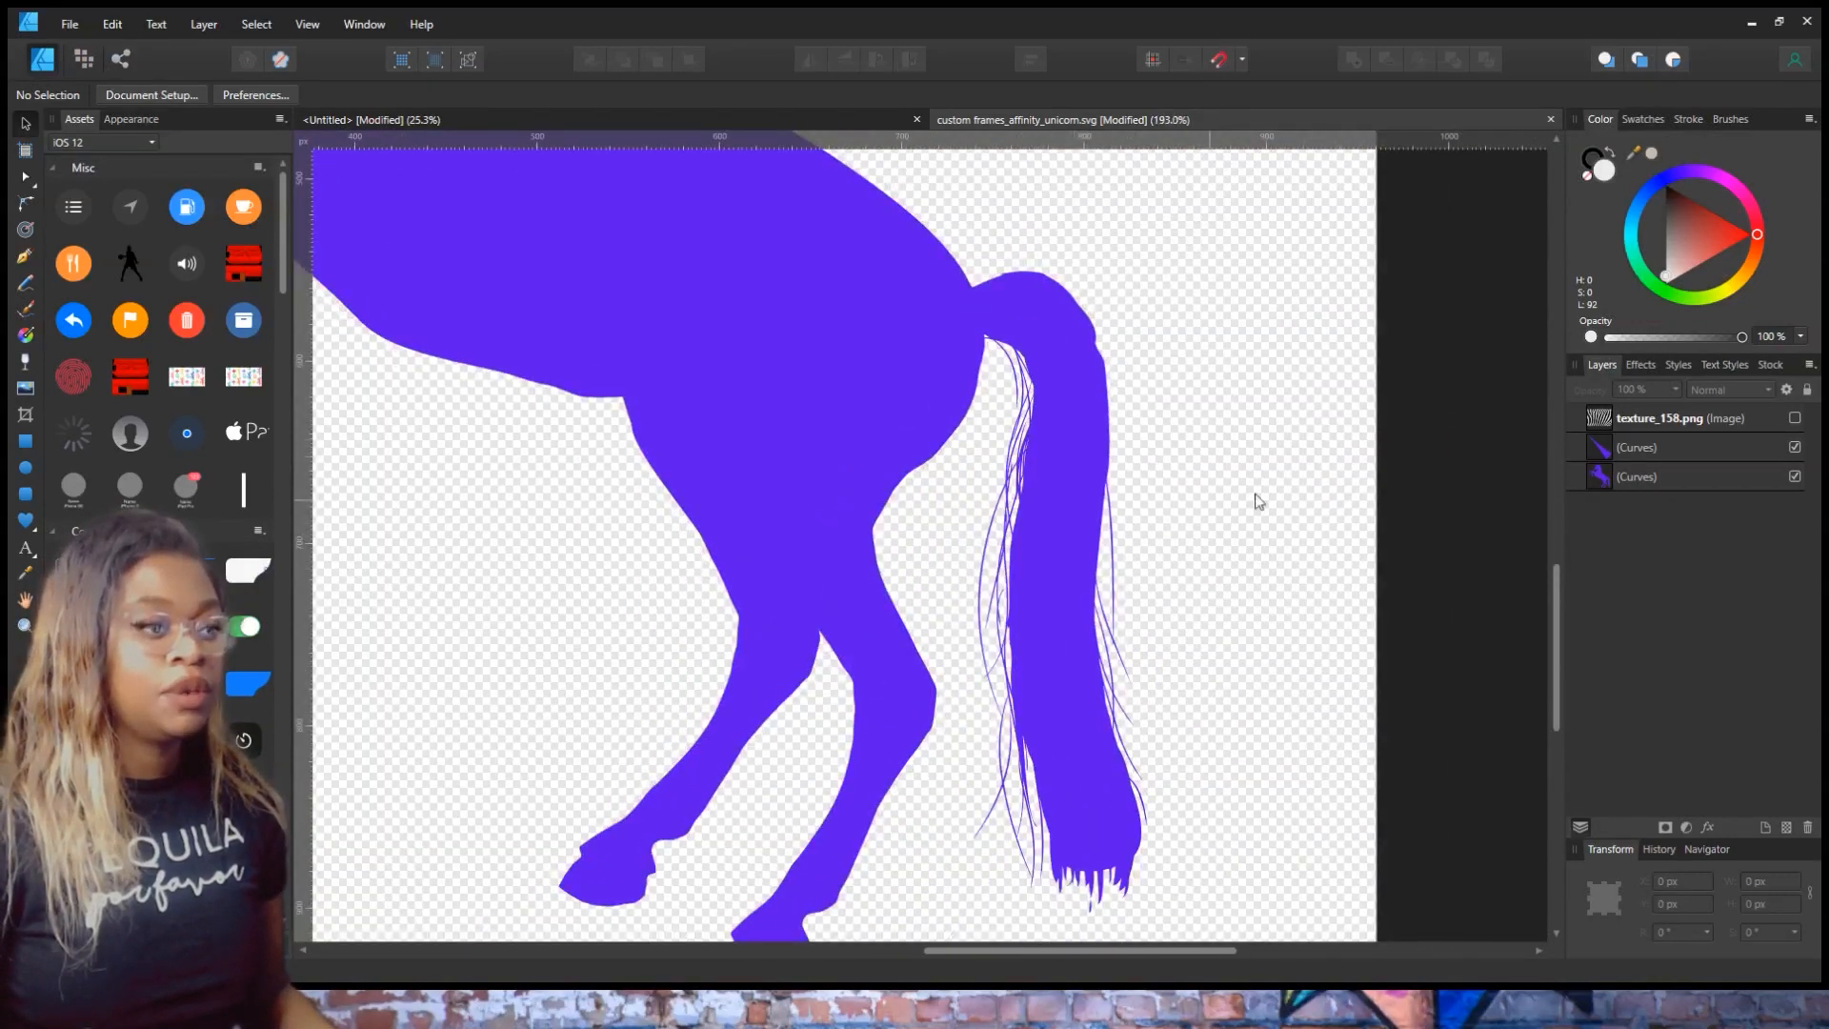
pyautogui.click(1638, 477)
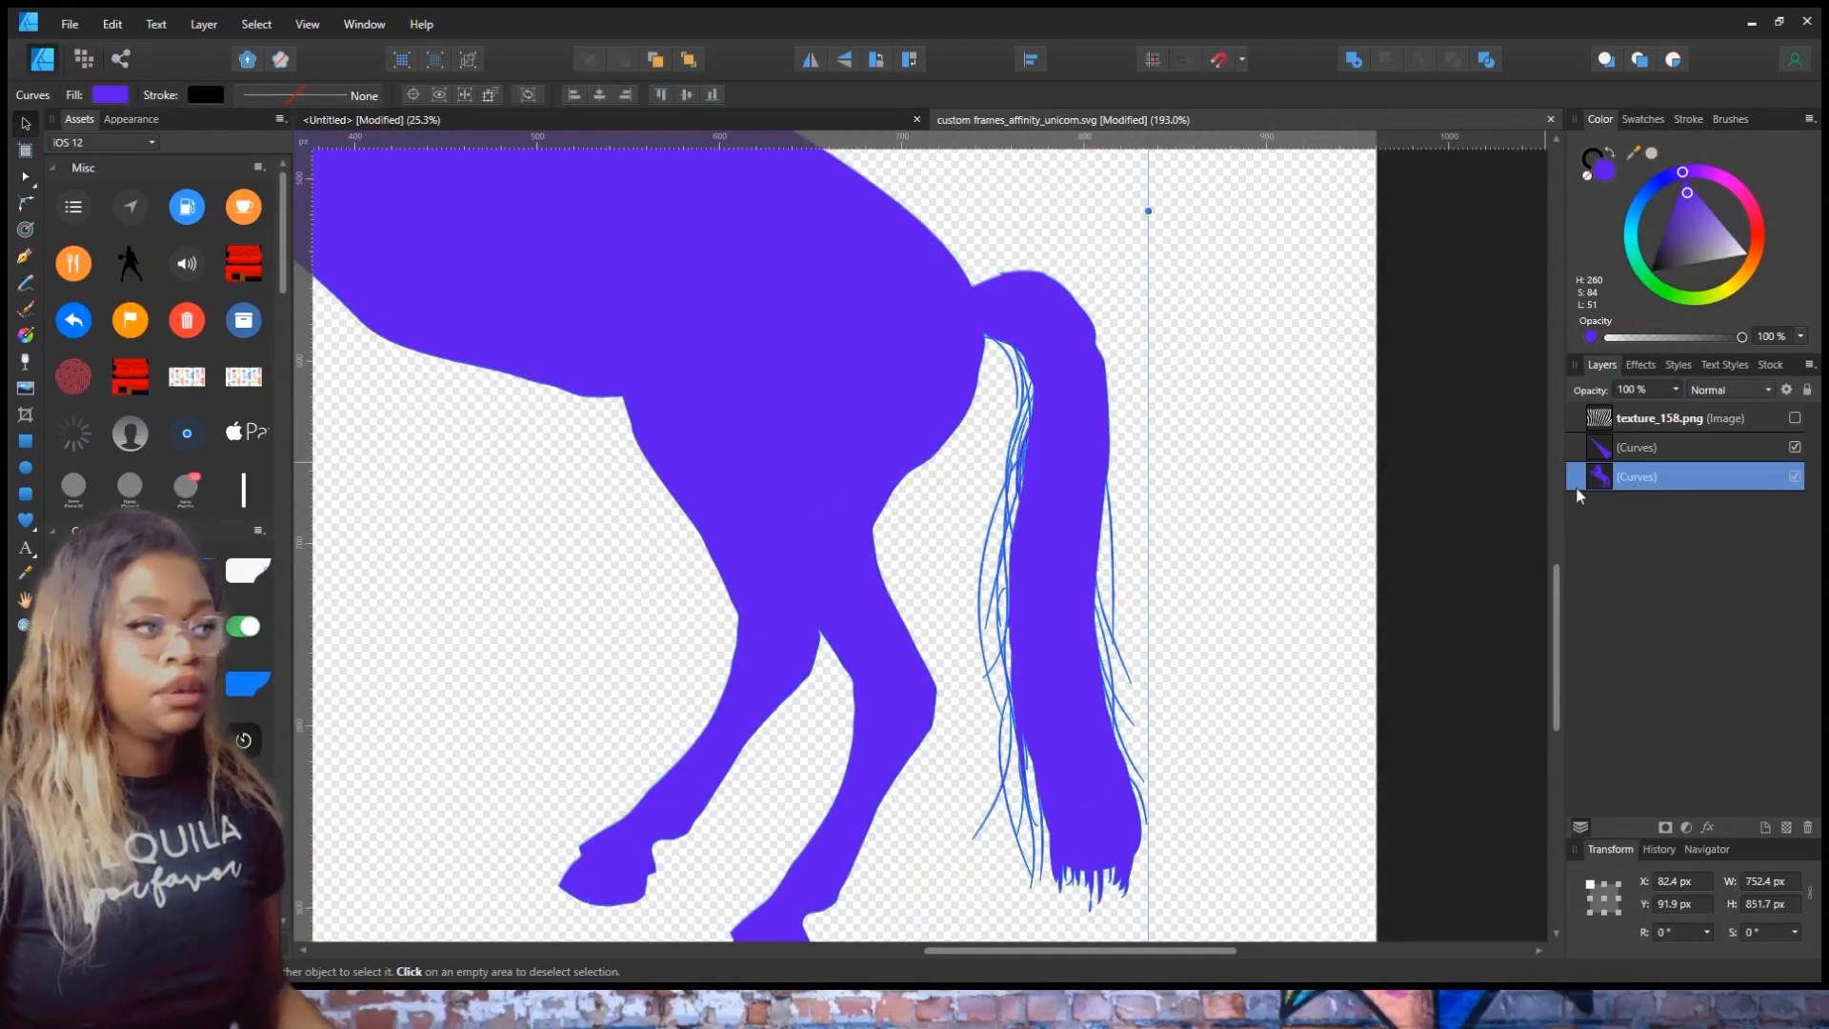
pyautogui.click(25, 255)
pyautogui.moveTo(982, 285); pyautogui.dragTo(986, 311)
pyautogui.click(991, 340)
pyautogui.click(981, 426)
pyautogui.click(966, 544)
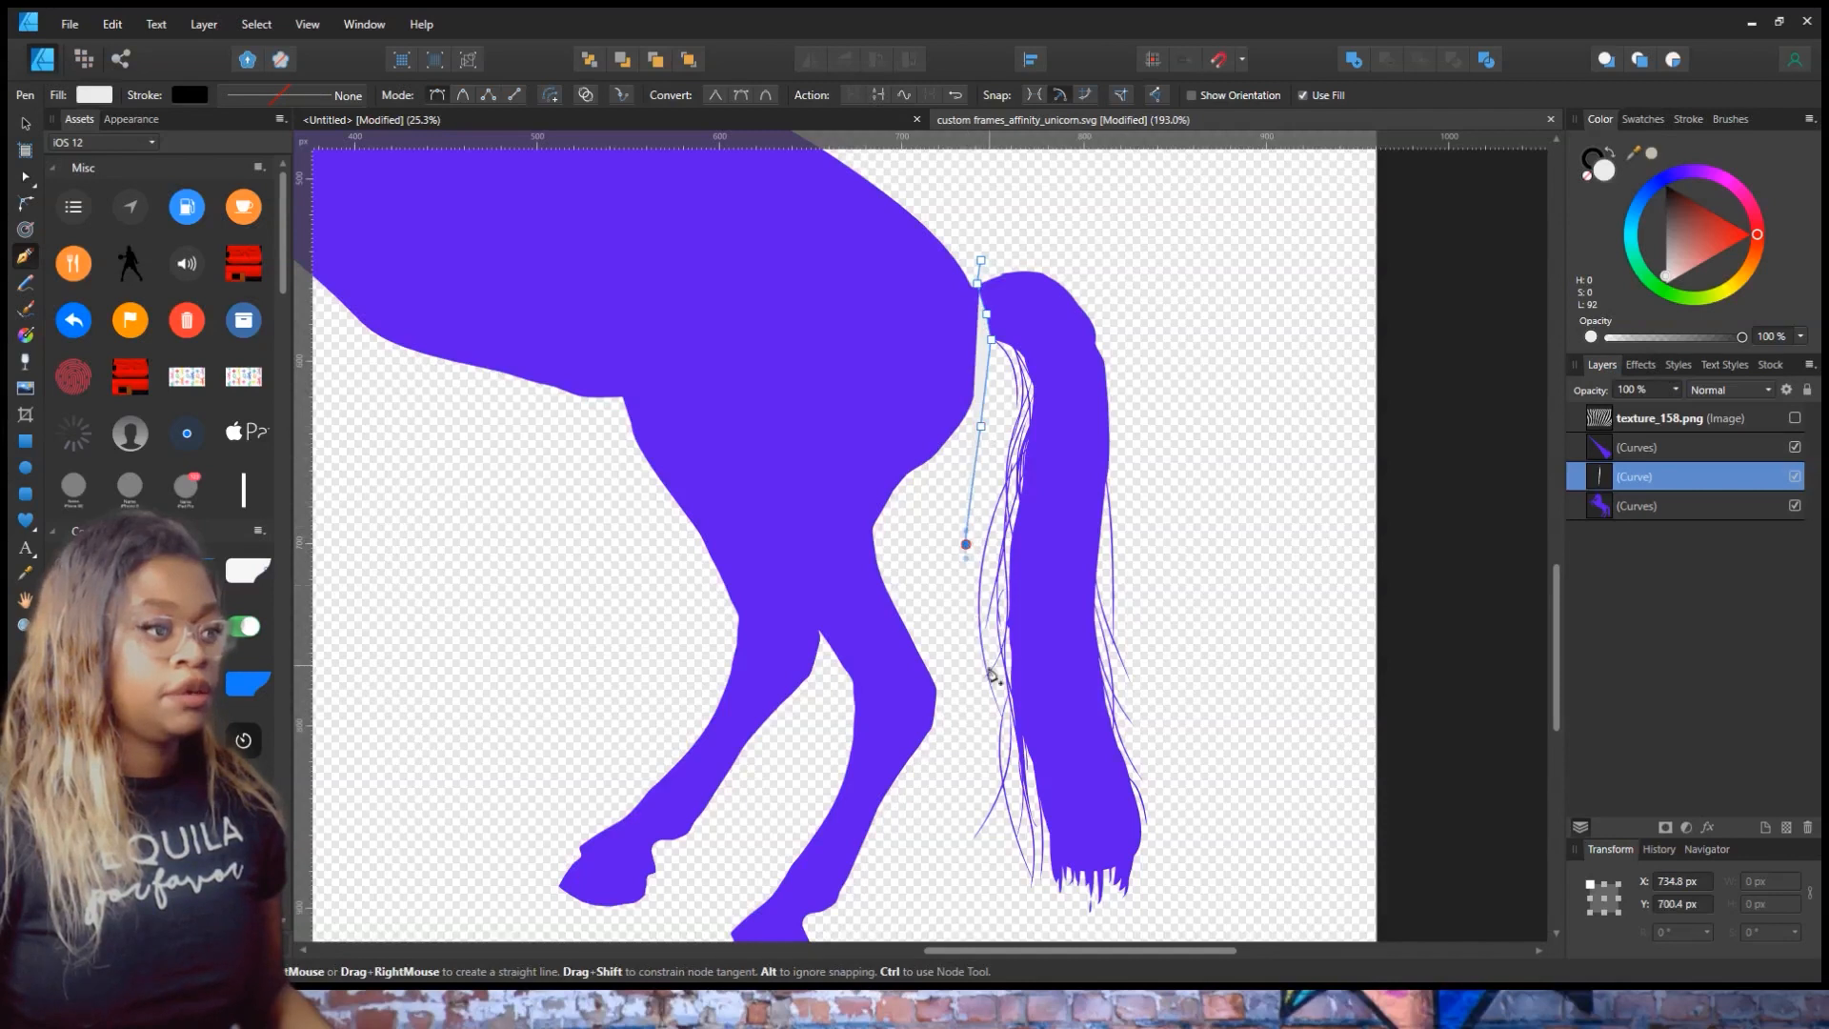
# - Carry the outline around the tail's tip and up its outer side, closing it at the start, about 145 x 374 px overall
pyautogui.click(974, 706)
pyautogui.click(962, 802)
pyautogui.click(981, 867)
pyautogui.click(1027, 900)
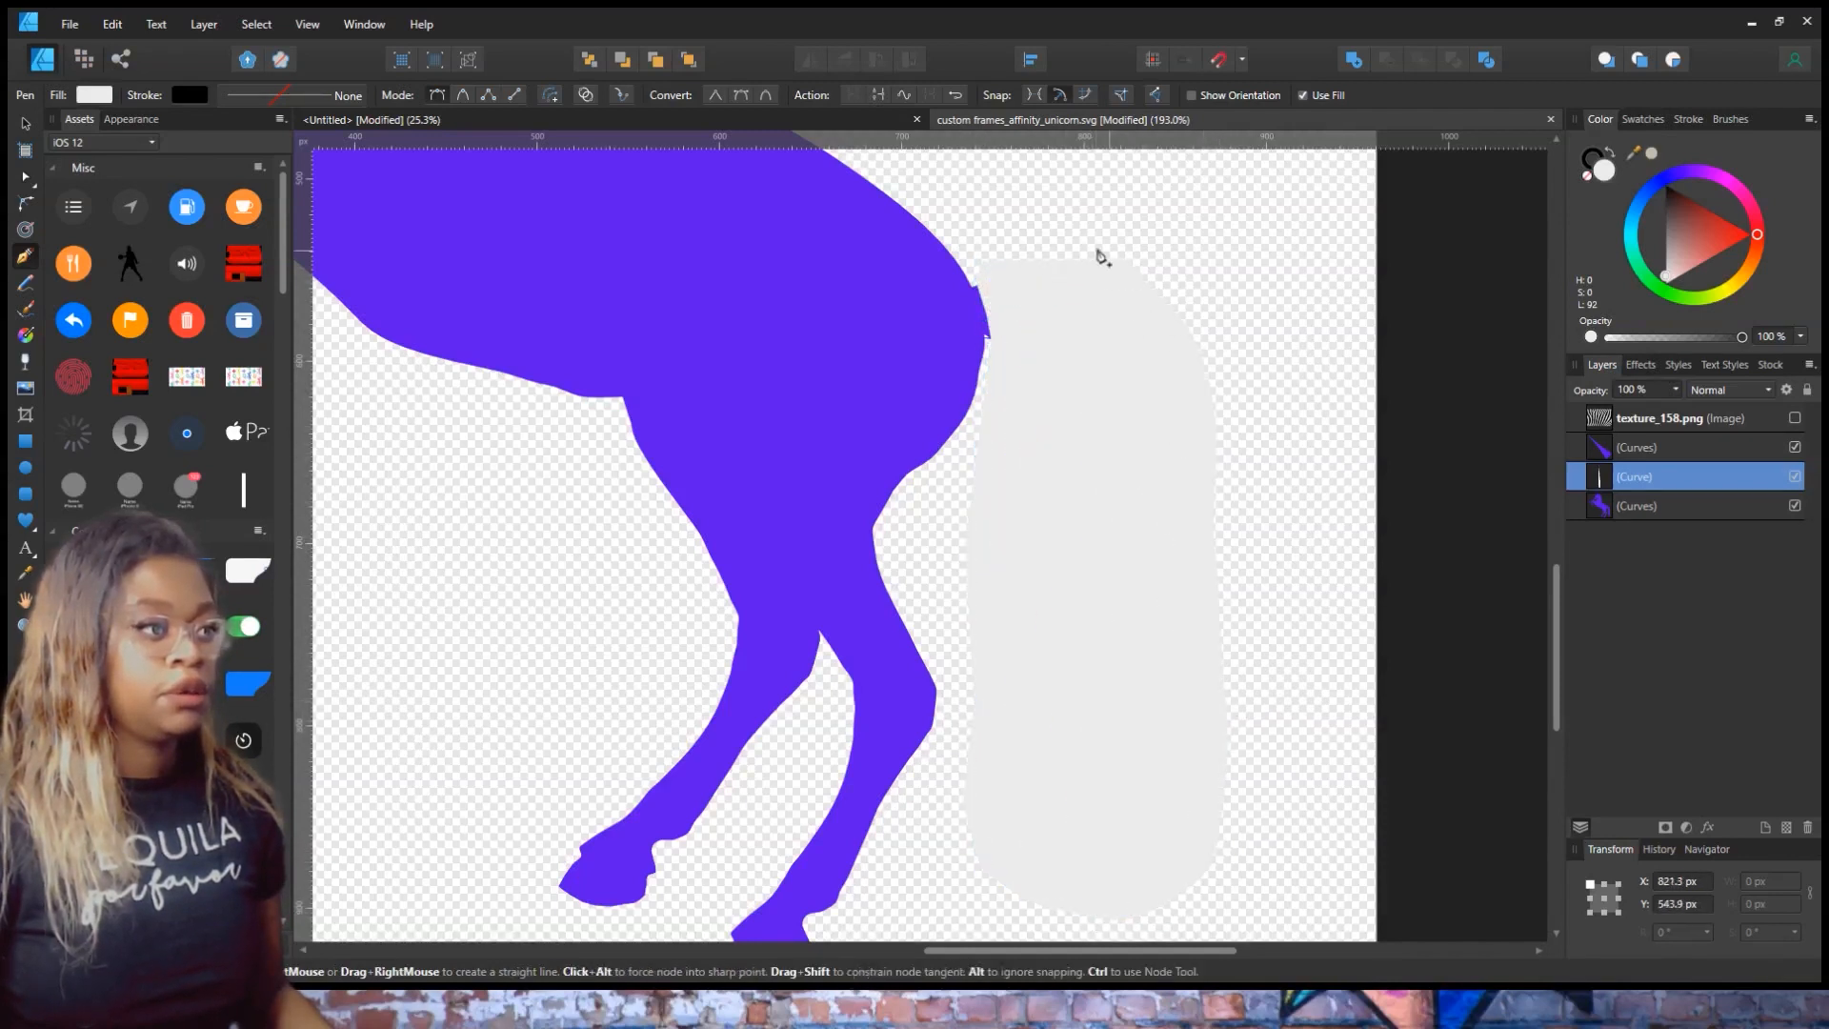
pyautogui.click(983, 263)
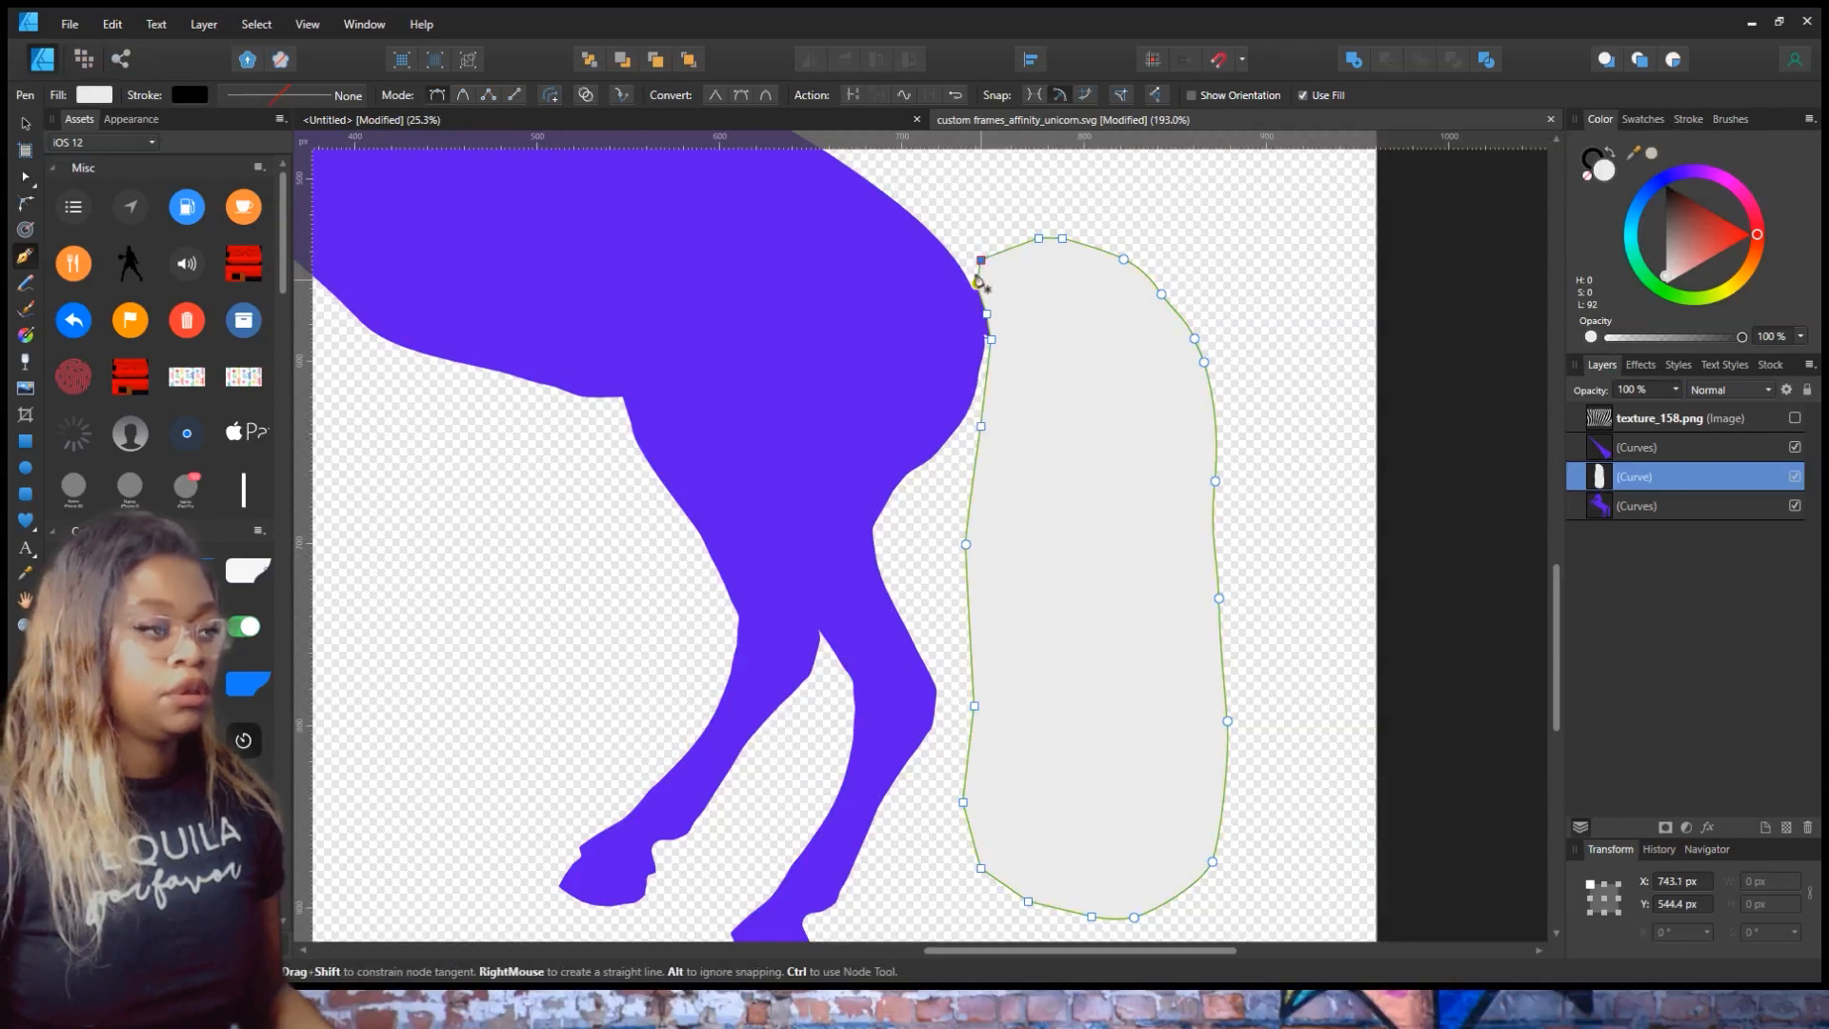
pyautogui.click(25, 125)
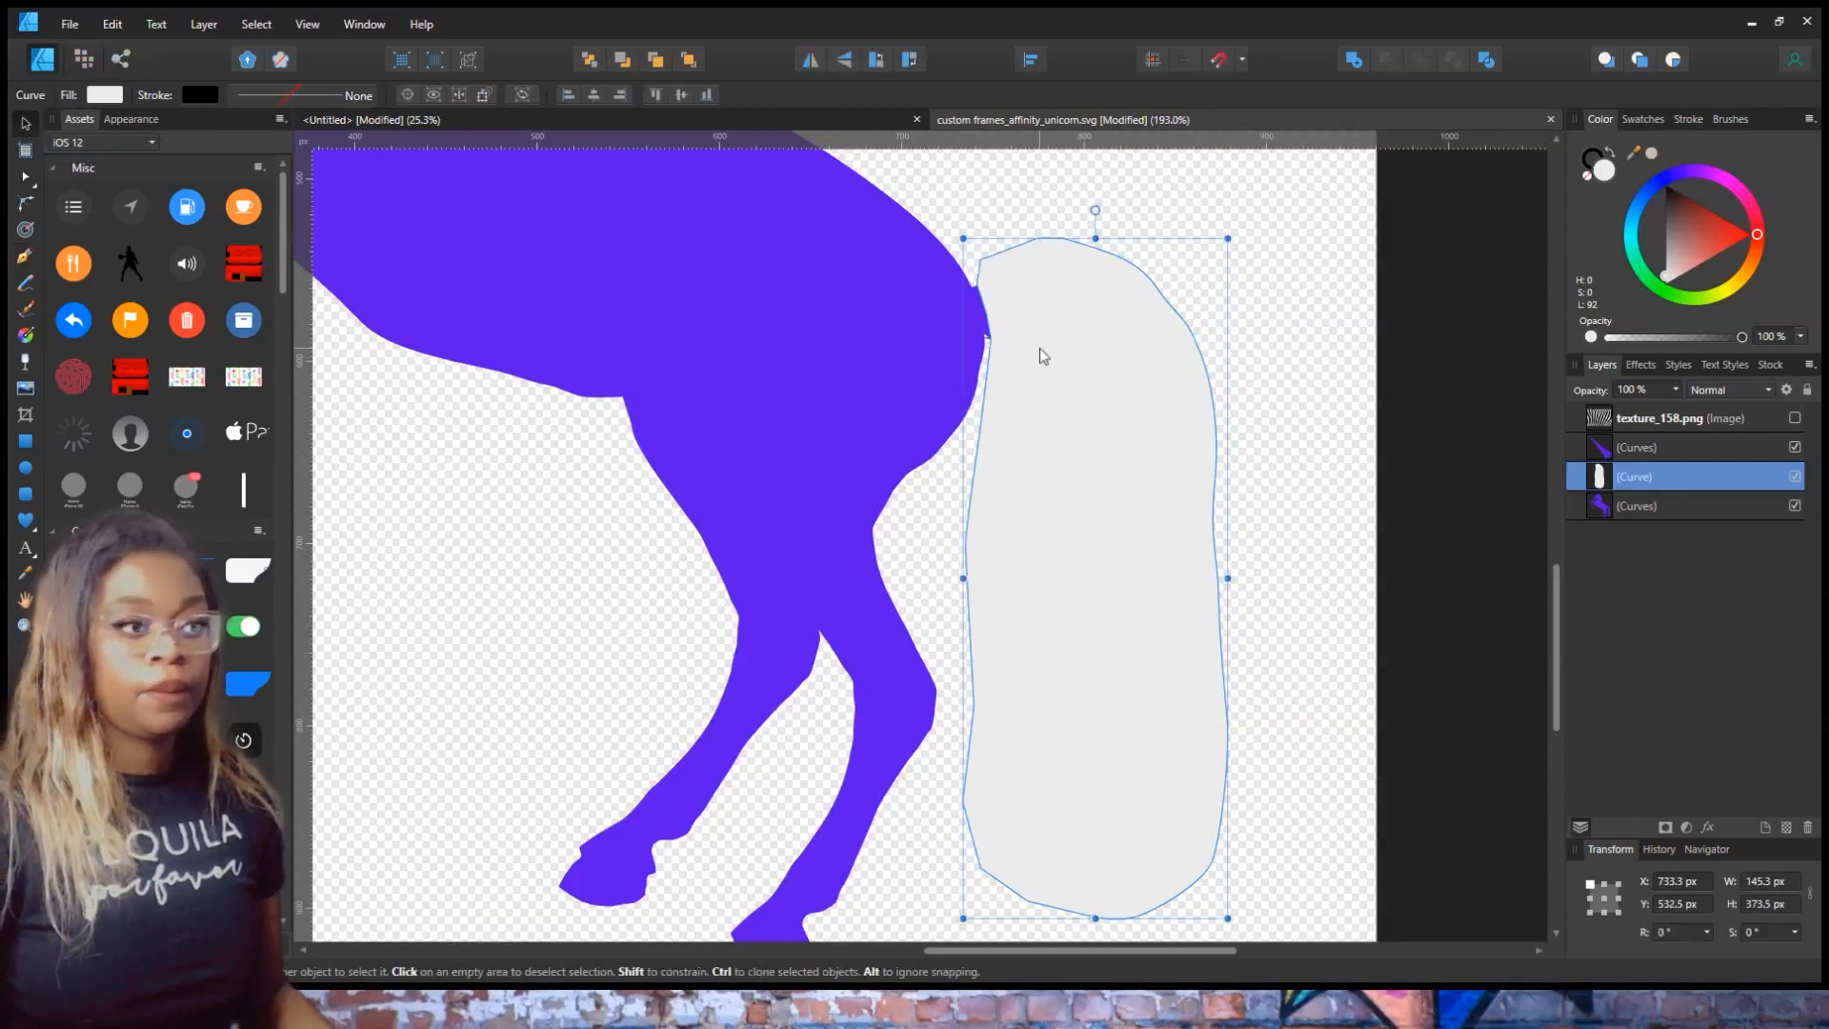
# - Duplicate the tail outline together with the unicorn body and intersect the duplicates into a separate tail piece
pyautogui.keyDown('shift'); pyautogui.click(1643, 506); pyautogui.keyUp('shift')
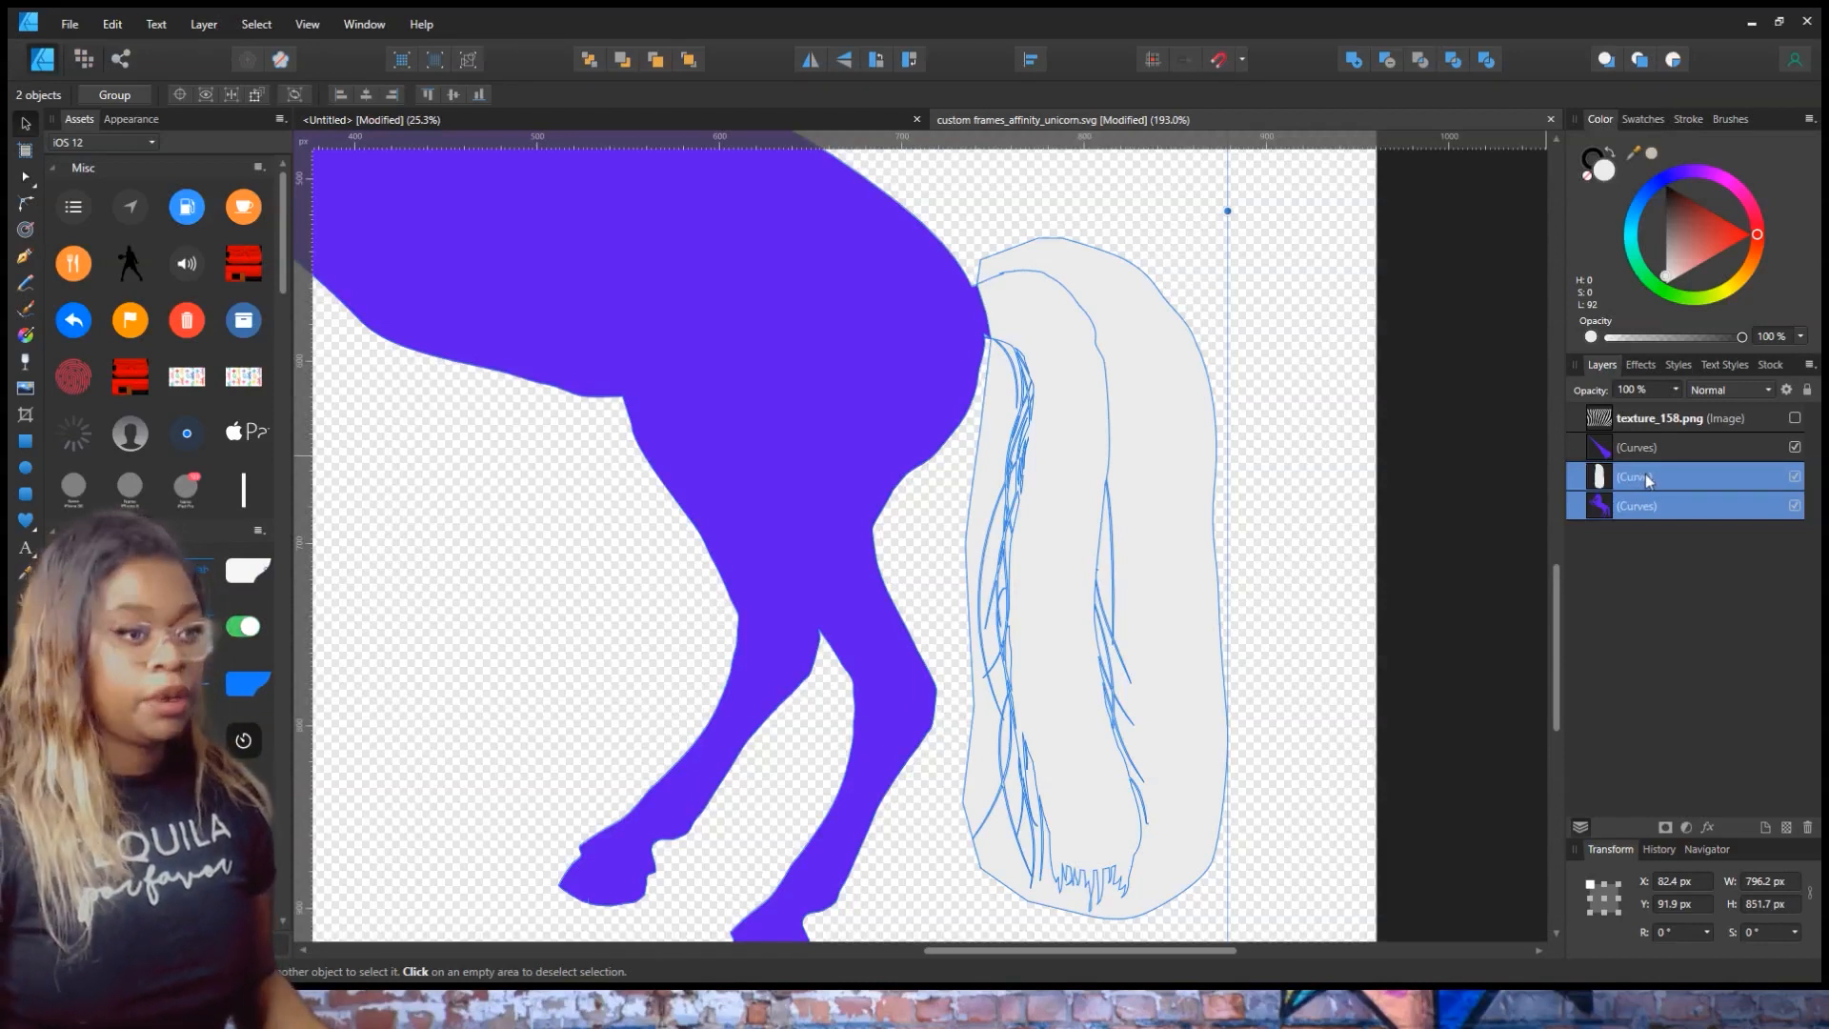
pyautogui.hotkey('ctrl', 'j')
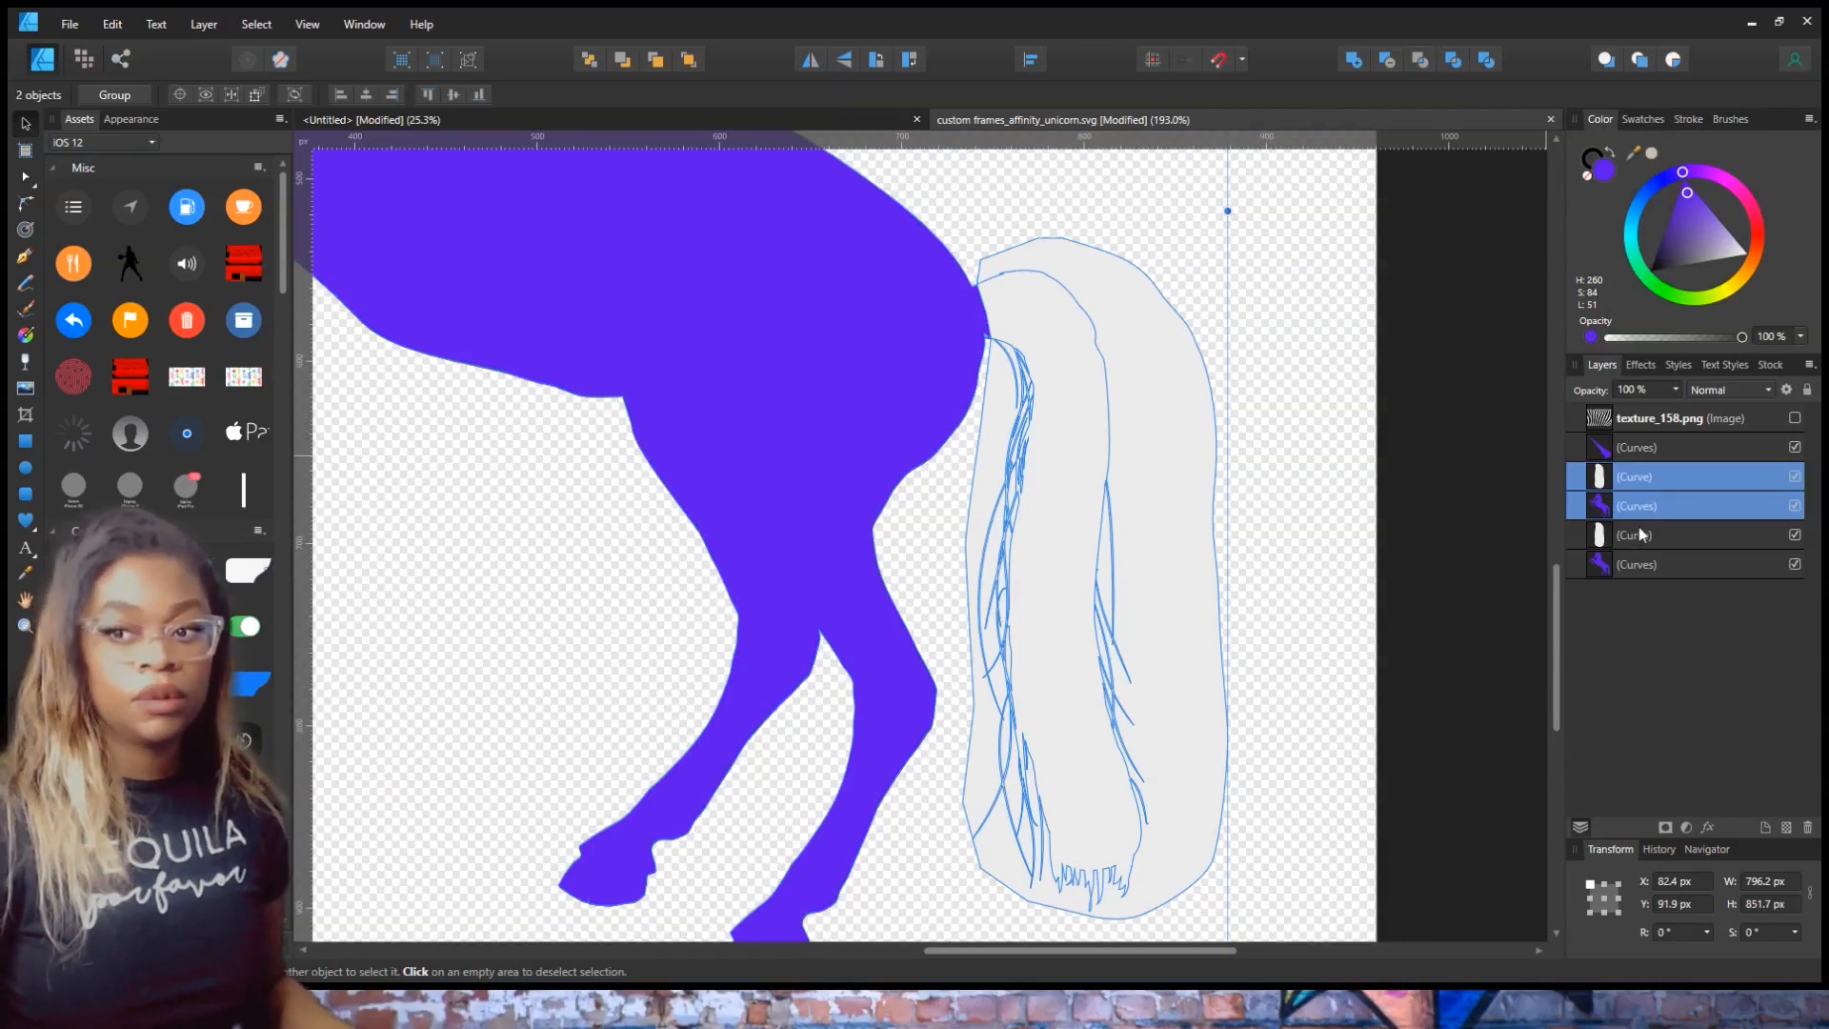
pyautogui.click(1421, 60)
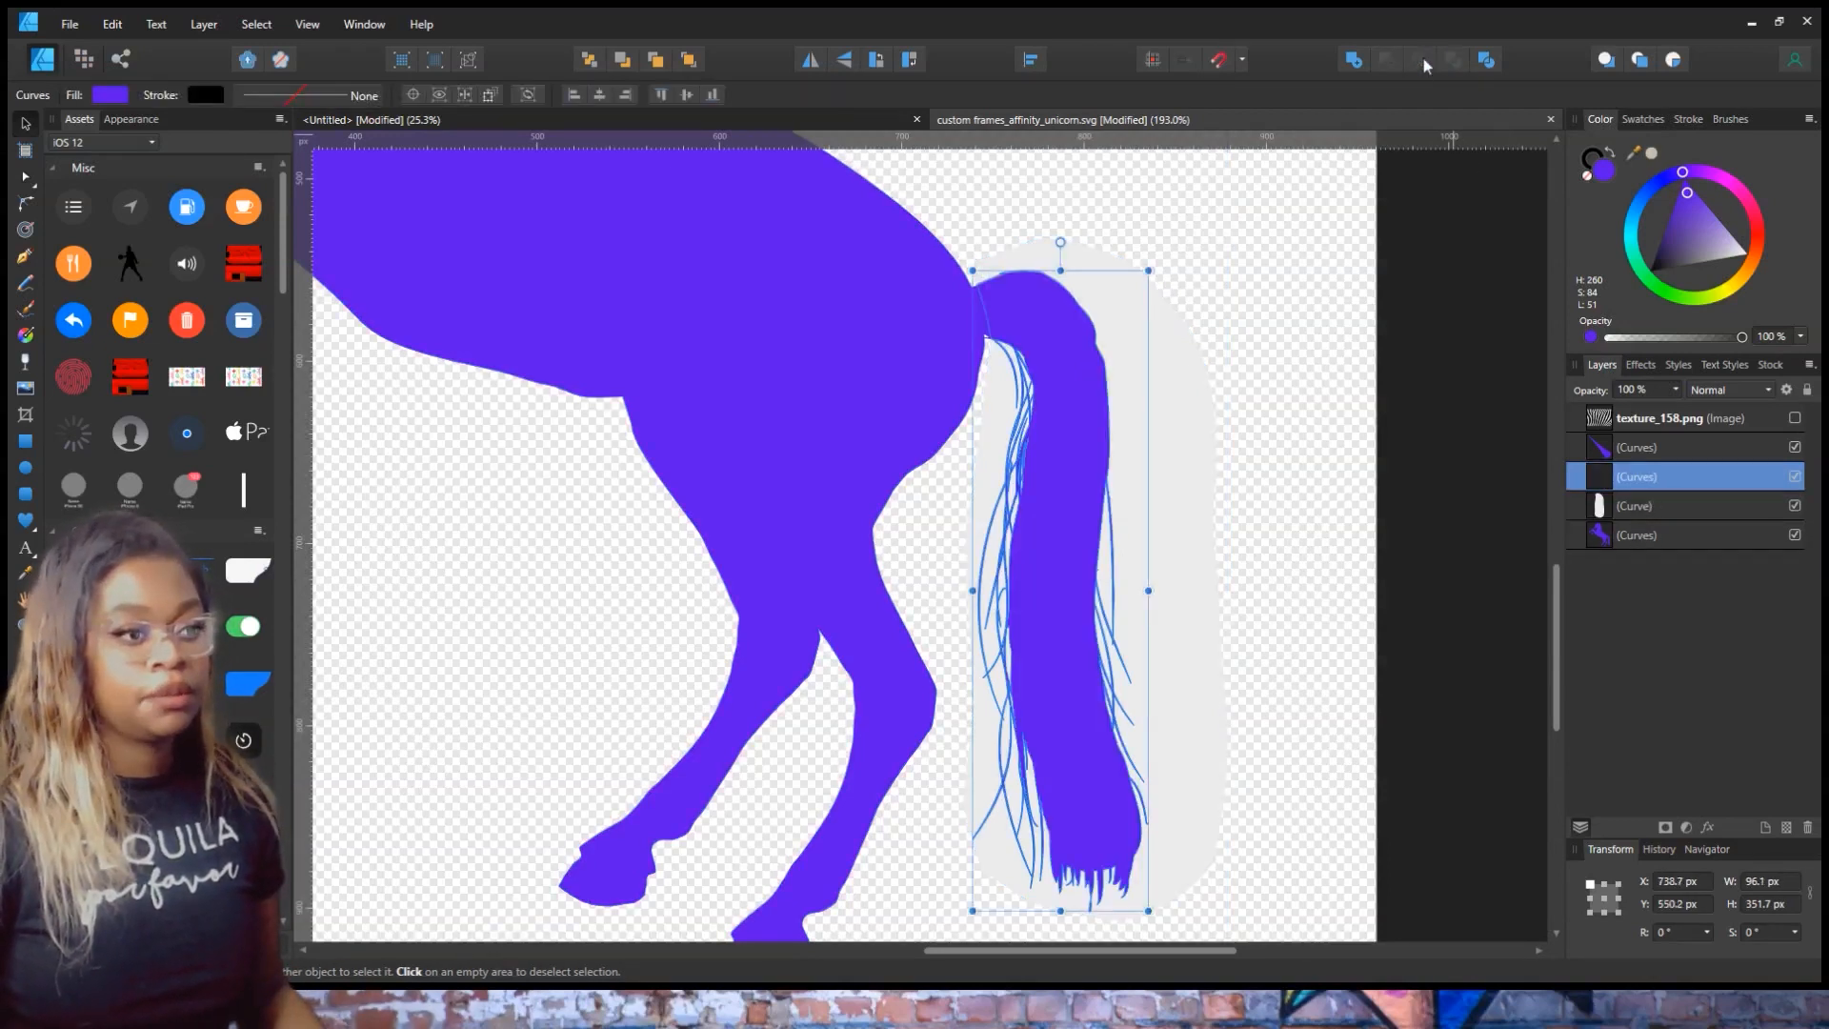
# - Subtract the original tail outline from the original unicorn body
pyautogui.click(1635, 510)
pyautogui.keyDown('shift'); pyautogui.click(1635, 536); pyautogui.keyUp('shift')
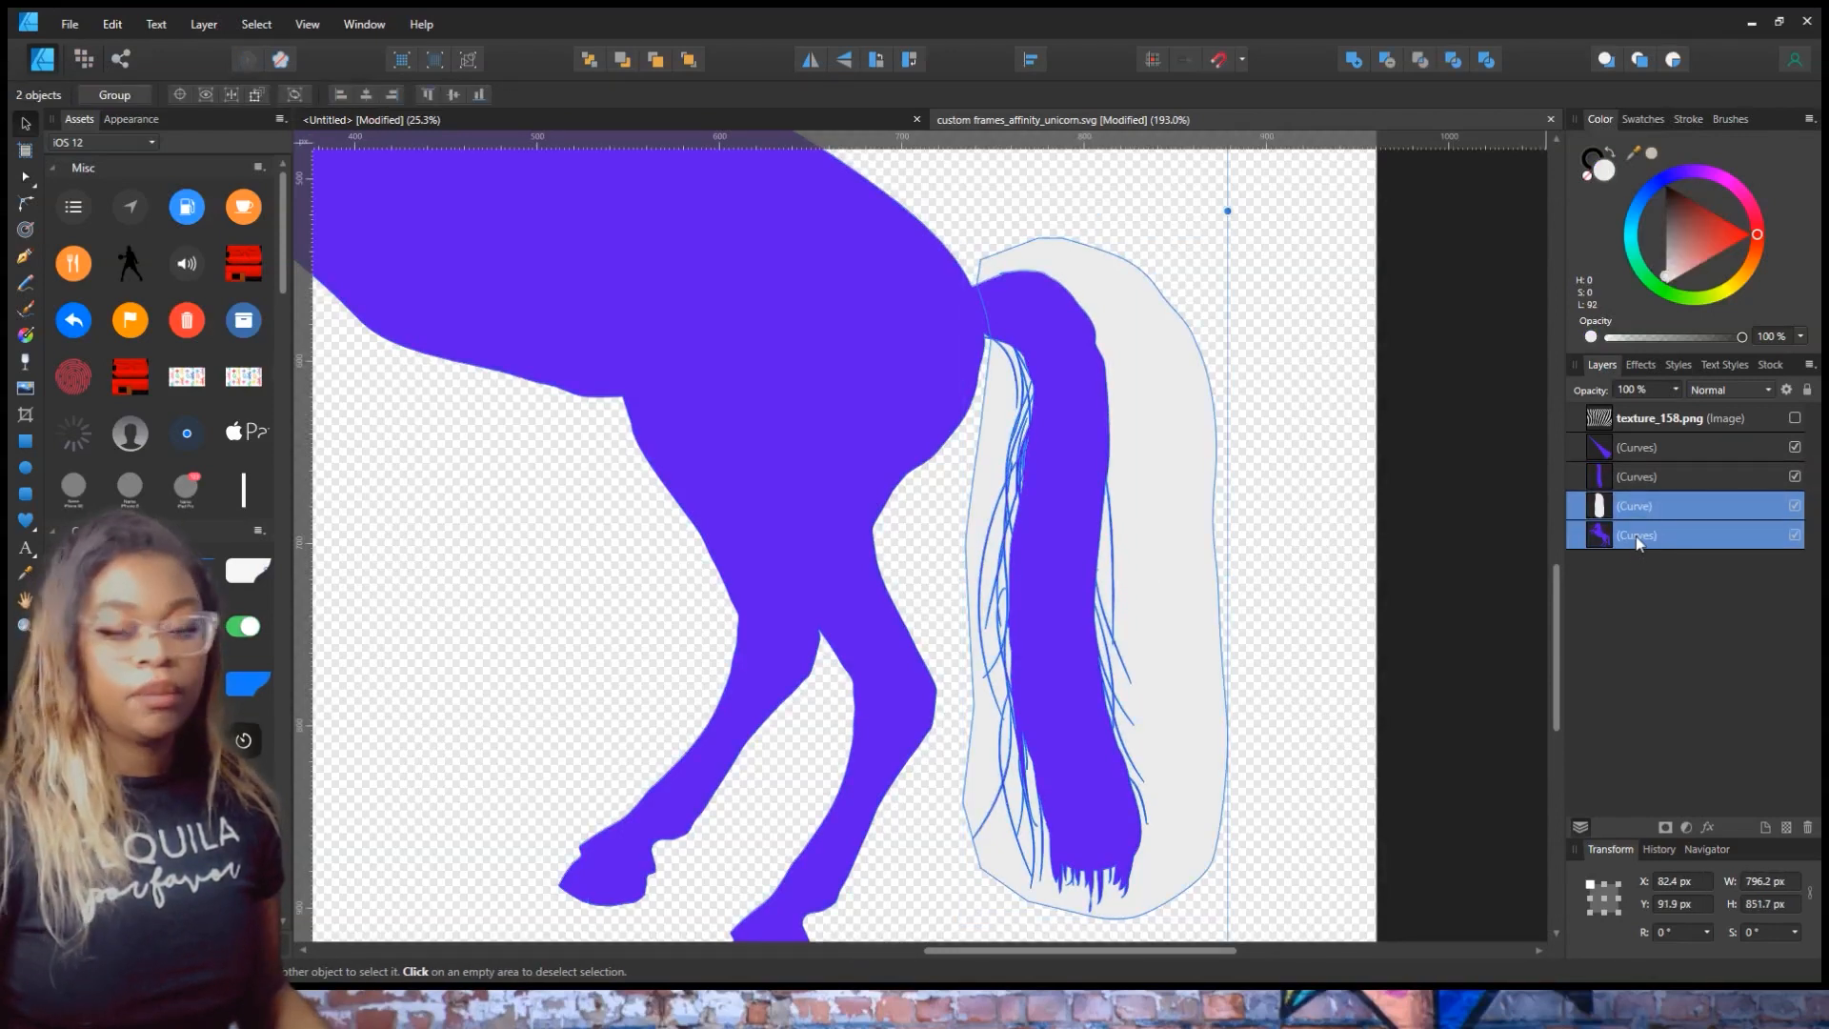
pyautogui.click(1386, 60)
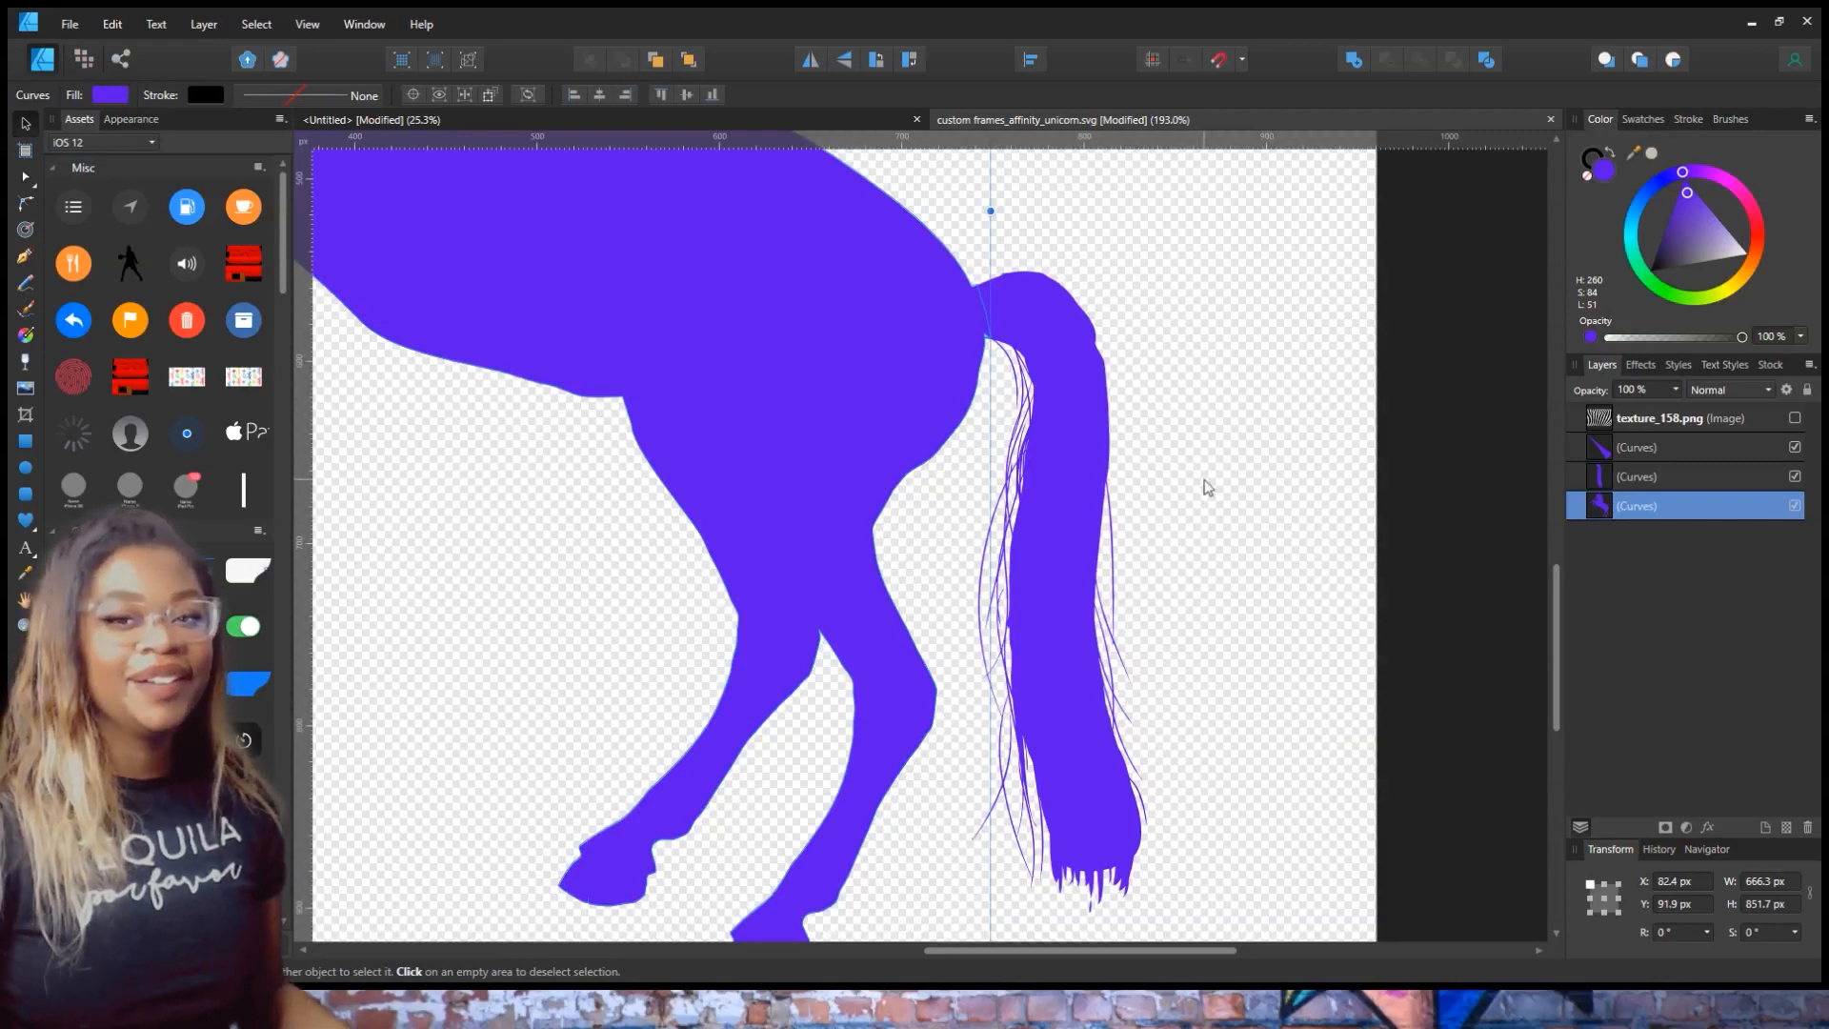
# - Try moving the tail and horn pieces away from the body to test the separation, and undo the moves
pyautogui.scroll(-4, 1185, 462)
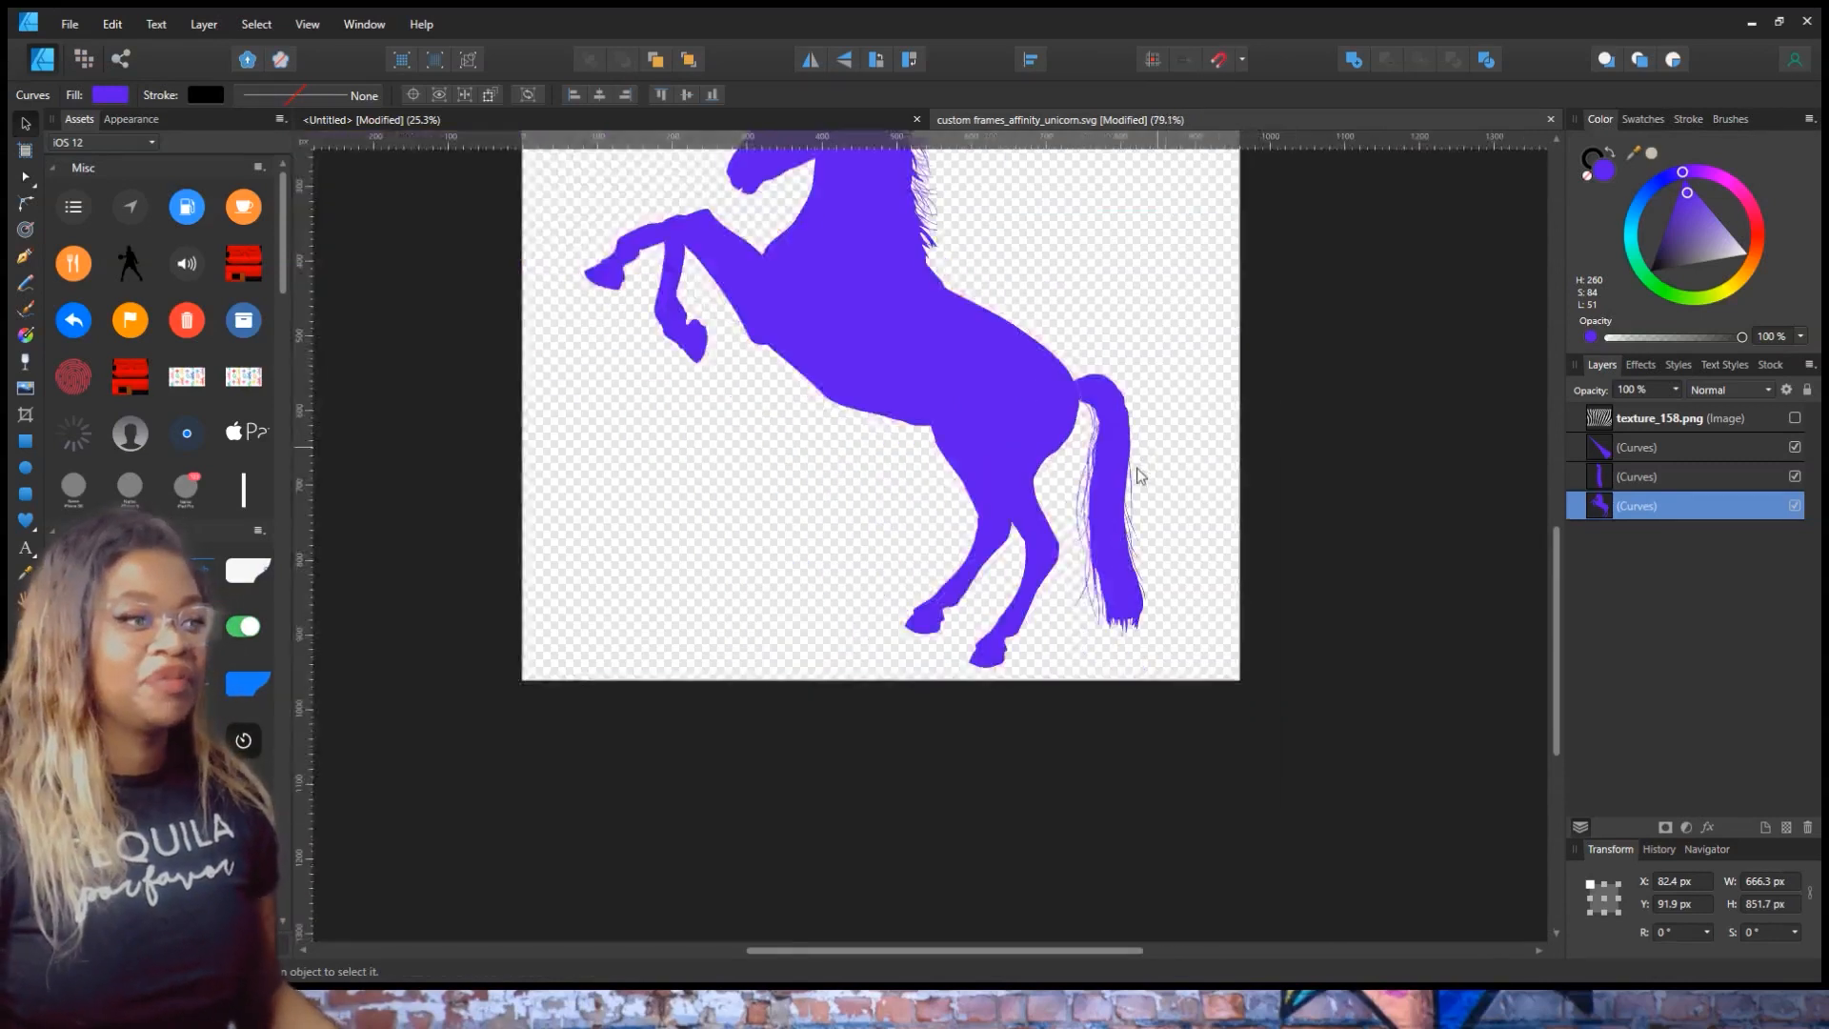
pyautogui.scroll(1, 1141, 484)
pyautogui.click(1192, 511)
pyautogui.moveTo(1122, 500)
pyautogui.mouseDown()
pyautogui.moveTo(1208, 467)
pyautogui.moveTo(1139, 486)
pyautogui.moveTo(1150, 441)
pyautogui.moveTo(1135, 486)
pyautogui.mouseUp()
pyautogui.scroll(1, 1097, 474)
pyautogui.moveTo(781, 248); pyautogui.dragTo(743, 338)
pyautogui.hotkey('ctrl', 'z')
pyautogui.hotkey('ctrl', 'z')
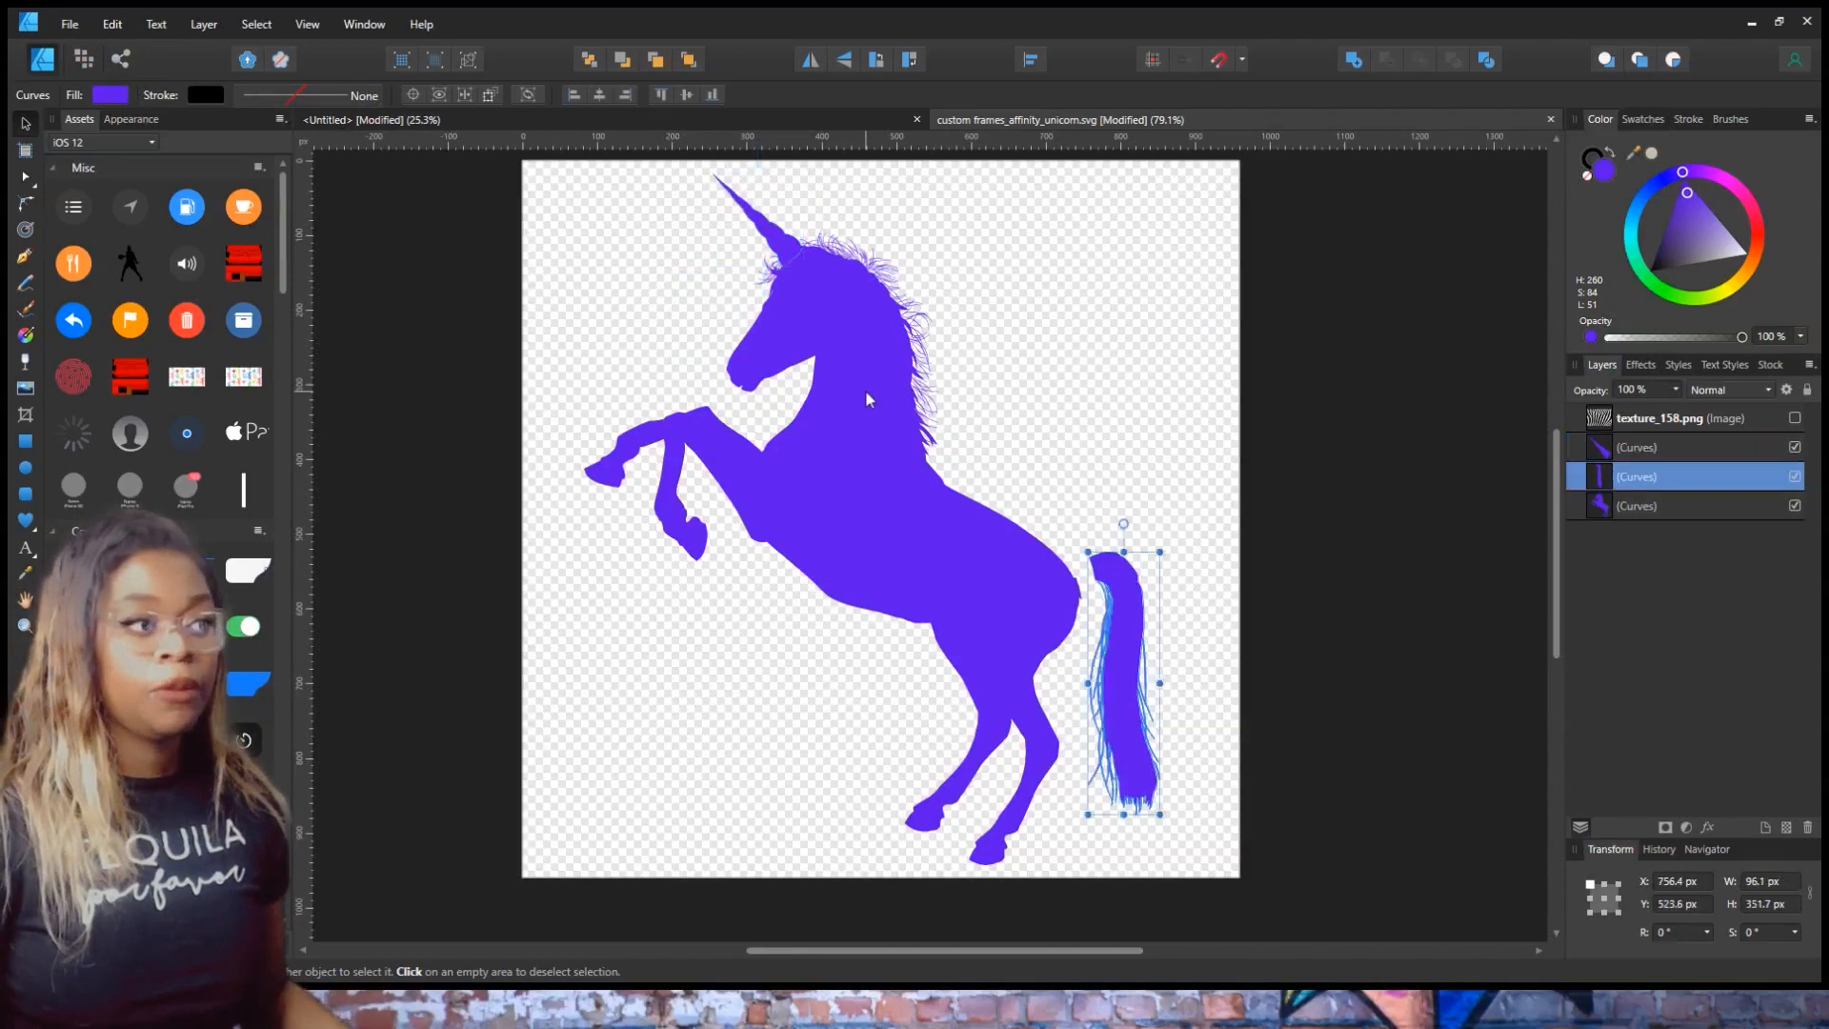
pyautogui.hotkey('ctrl', 'z')
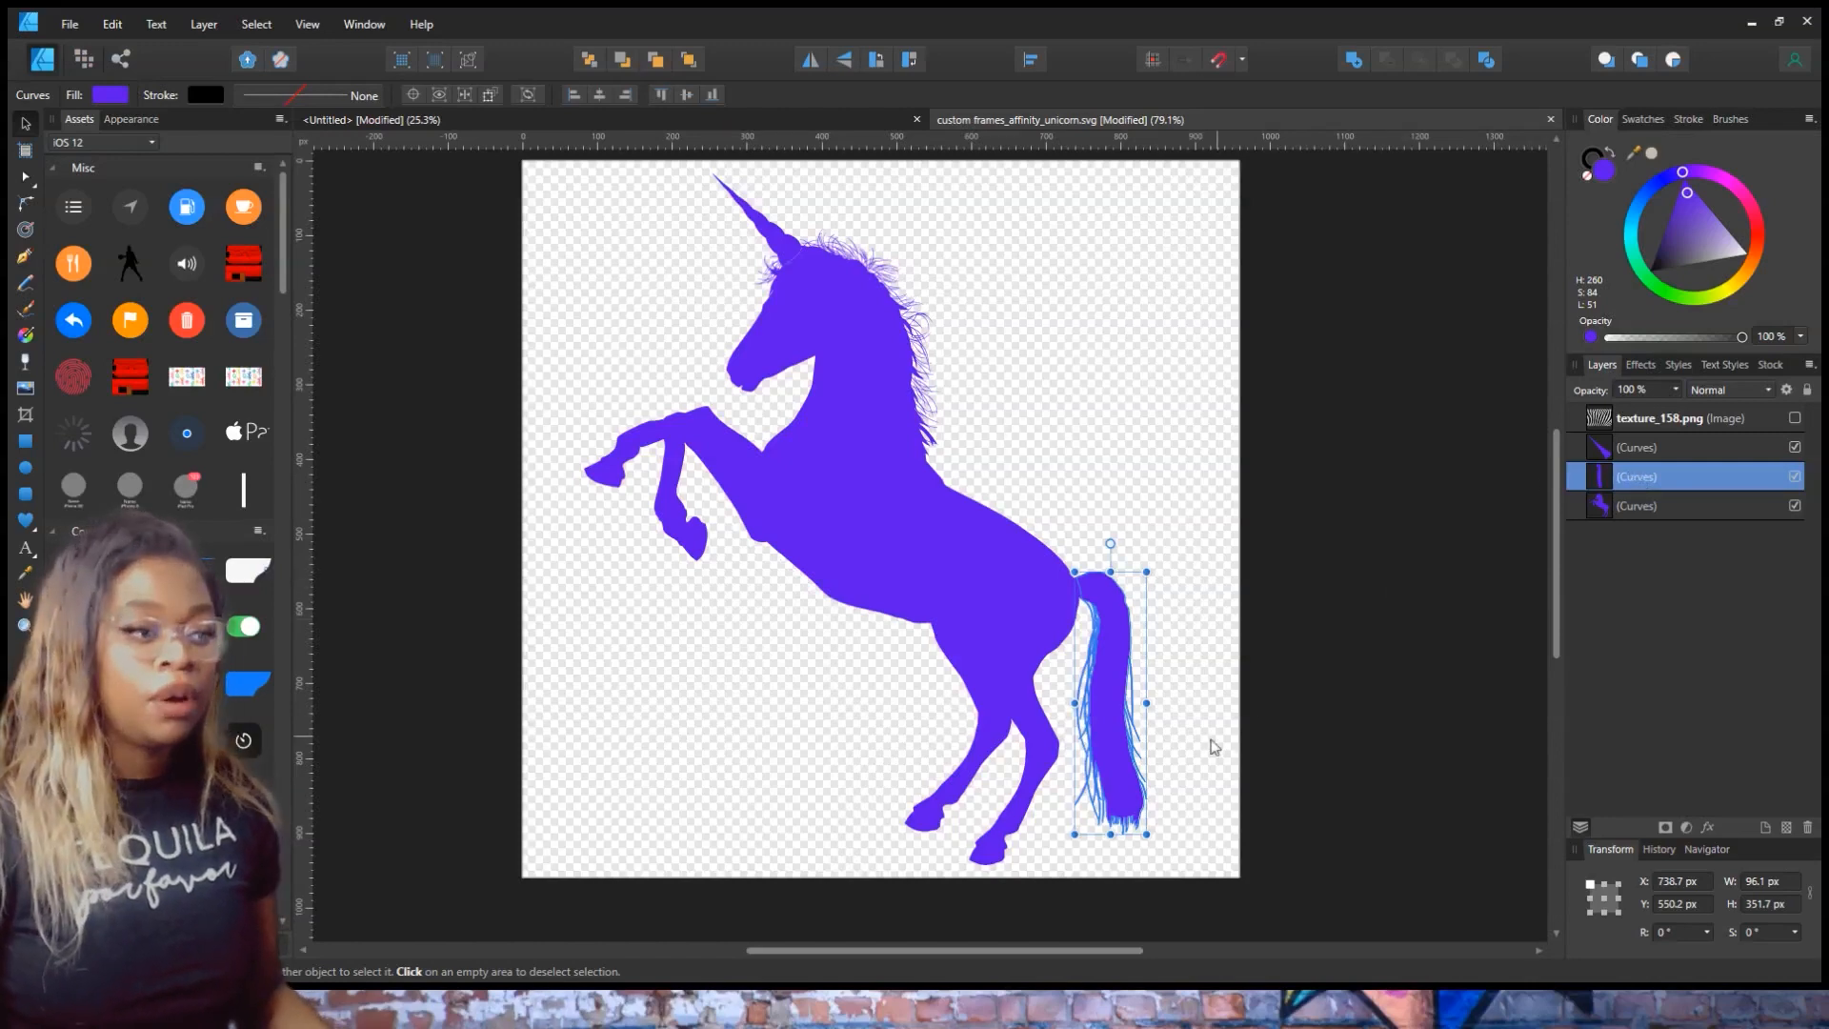
# - Show the texture_158.png zebra image and duplicate it twice, giving one copy for each unicorn piece
pyautogui.click(1648, 417)
pyautogui.click(1795, 421)
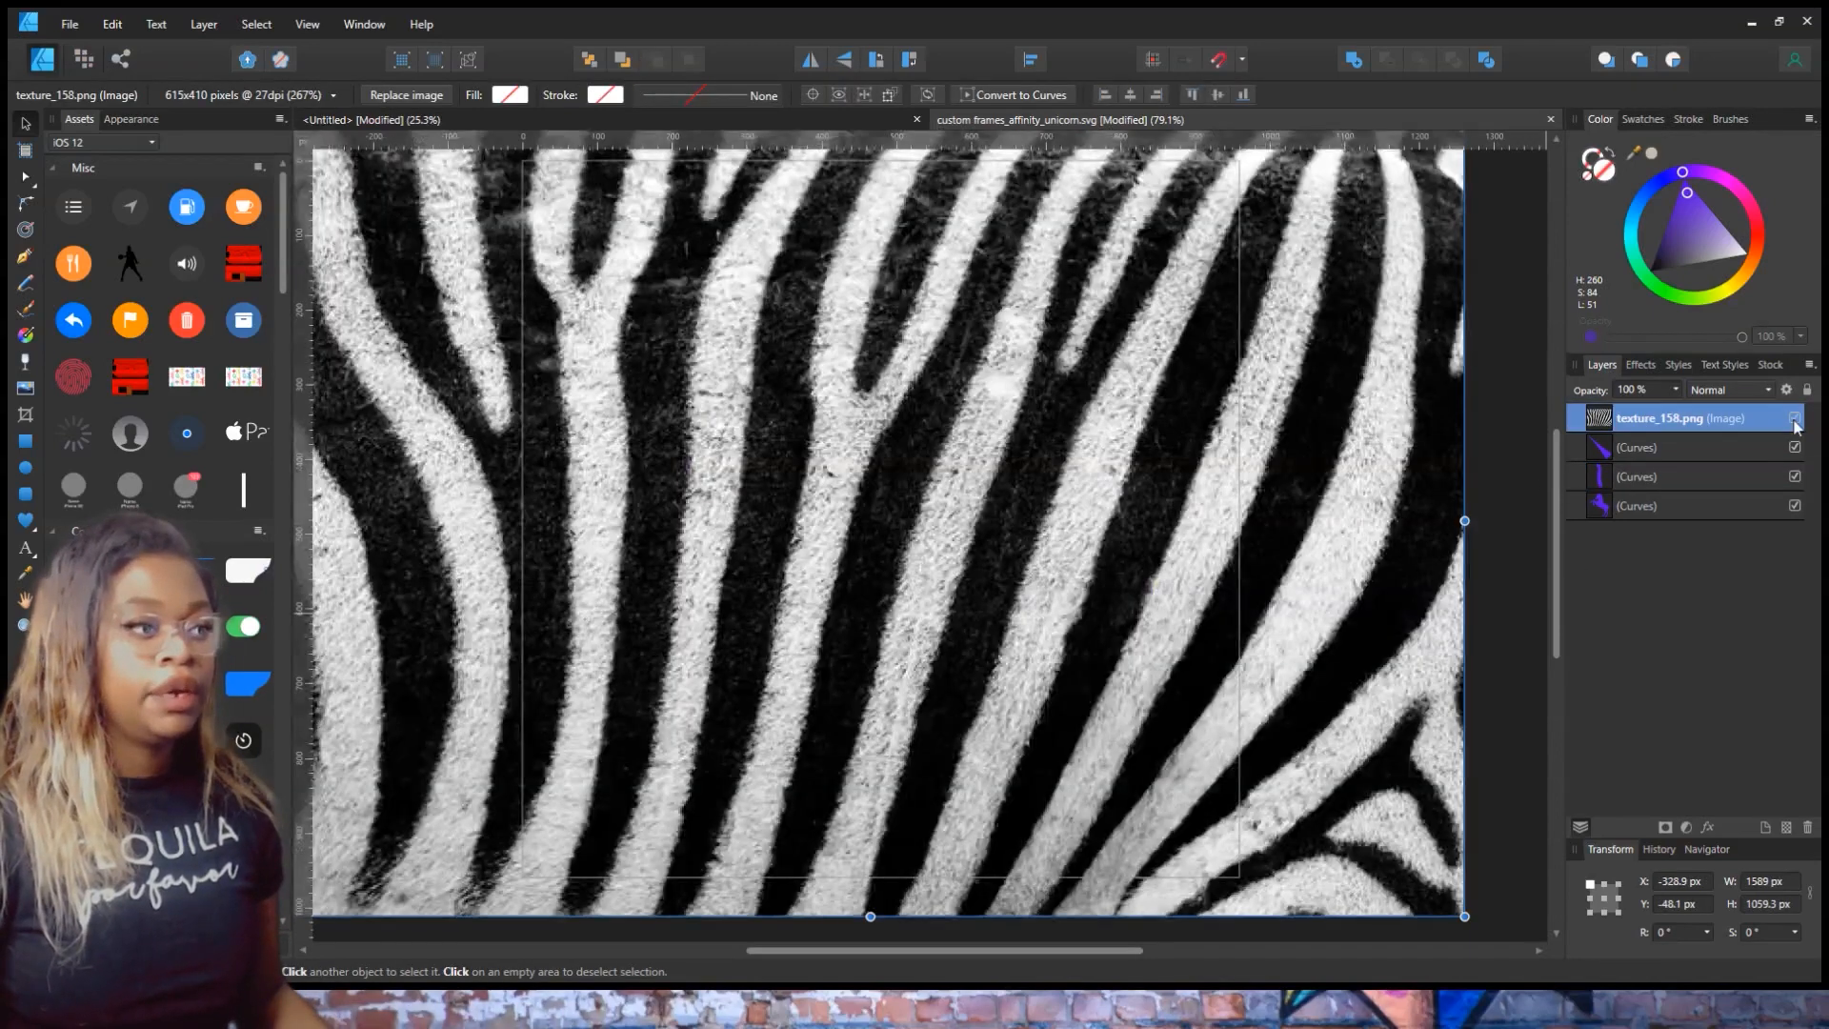
pyautogui.hotkey('ctrl', 'j')
pyautogui.hotkey('ctrl', 'j')
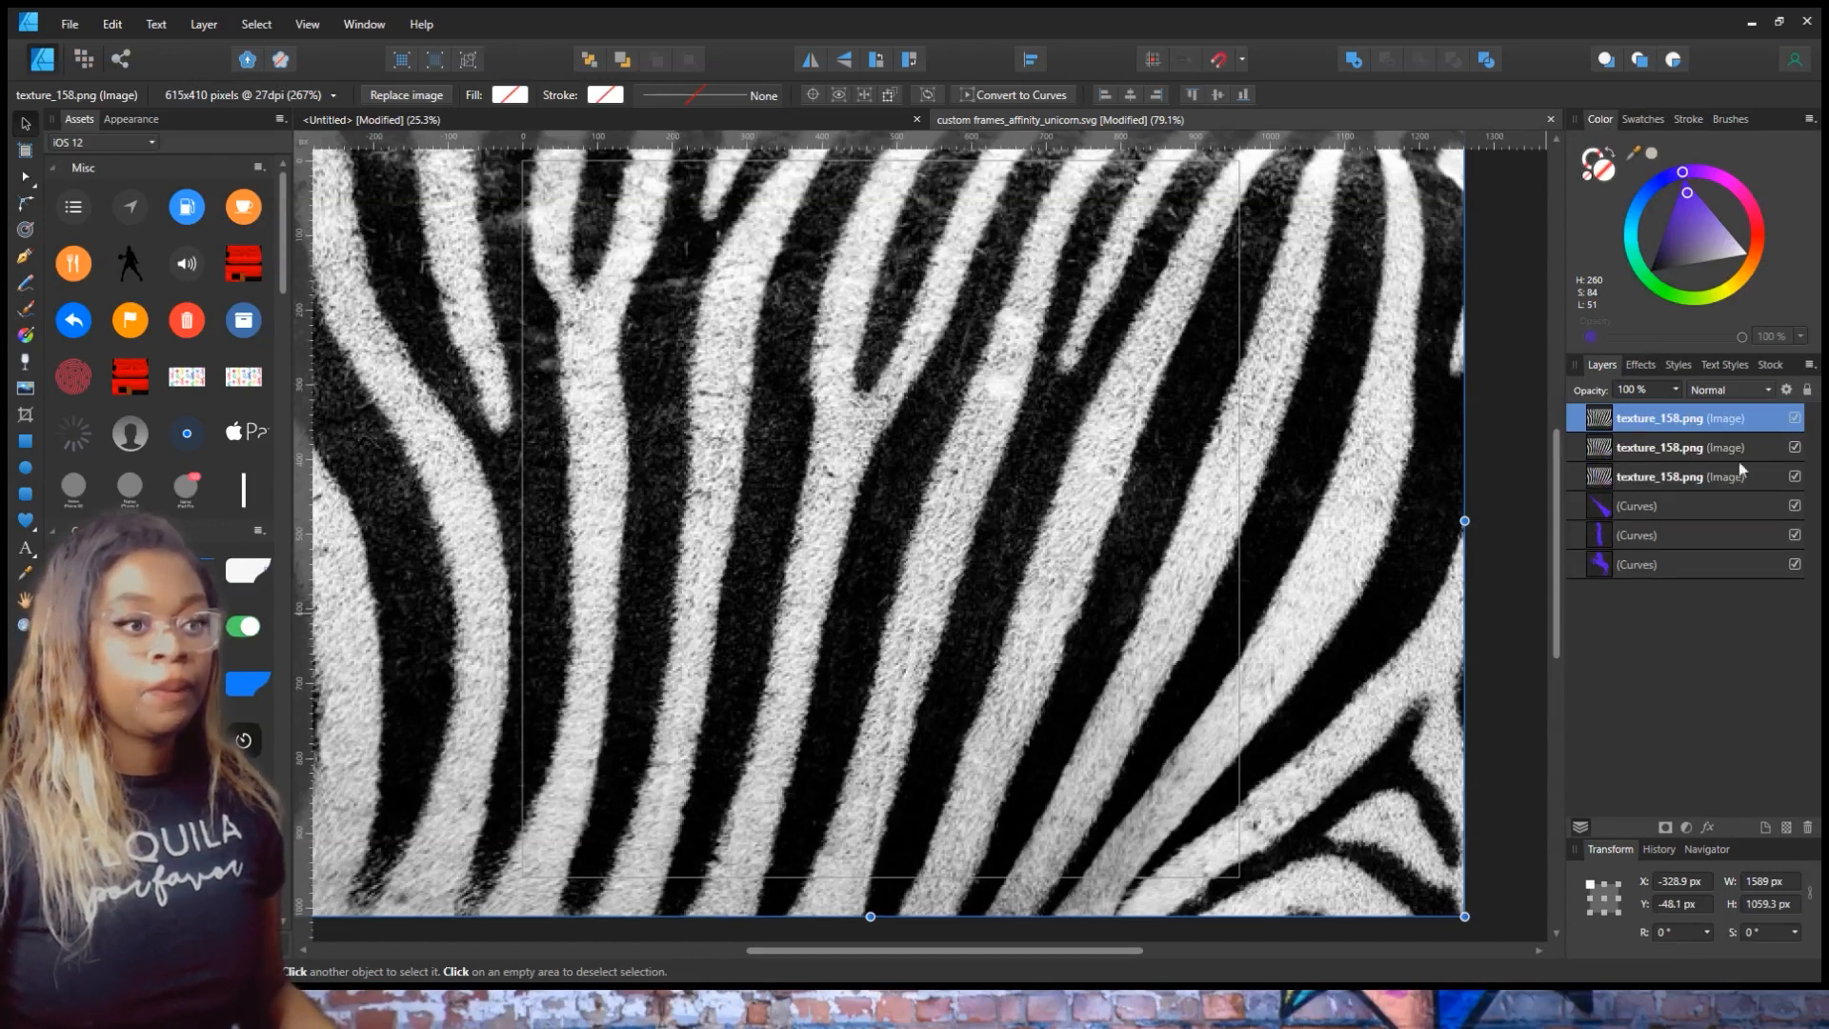
# - Clip one texture_158.png copy inside each of the horn, tail and body curves
pyautogui.click(1636, 480)
pyautogui.moveTo(1040, 311)
pyautogui.mouseDown()
pyautogui.moveTo(1103, 451)
pyautogui.moveTo(1061, 326)
pyautogui.mouseUp()
pyautogui.moveTo(1634, 479); pyautogui.dragTo(1616, 514)
pyautogui.click(1794, 447)
pyautogui.moveTo(1691, 449); pyautogui.dragTo(1629, 510)
pyautogui.click(1794, 419)
pyautogui.moveTo(1726, 419); pyautogui.dragTo(1665, 530)
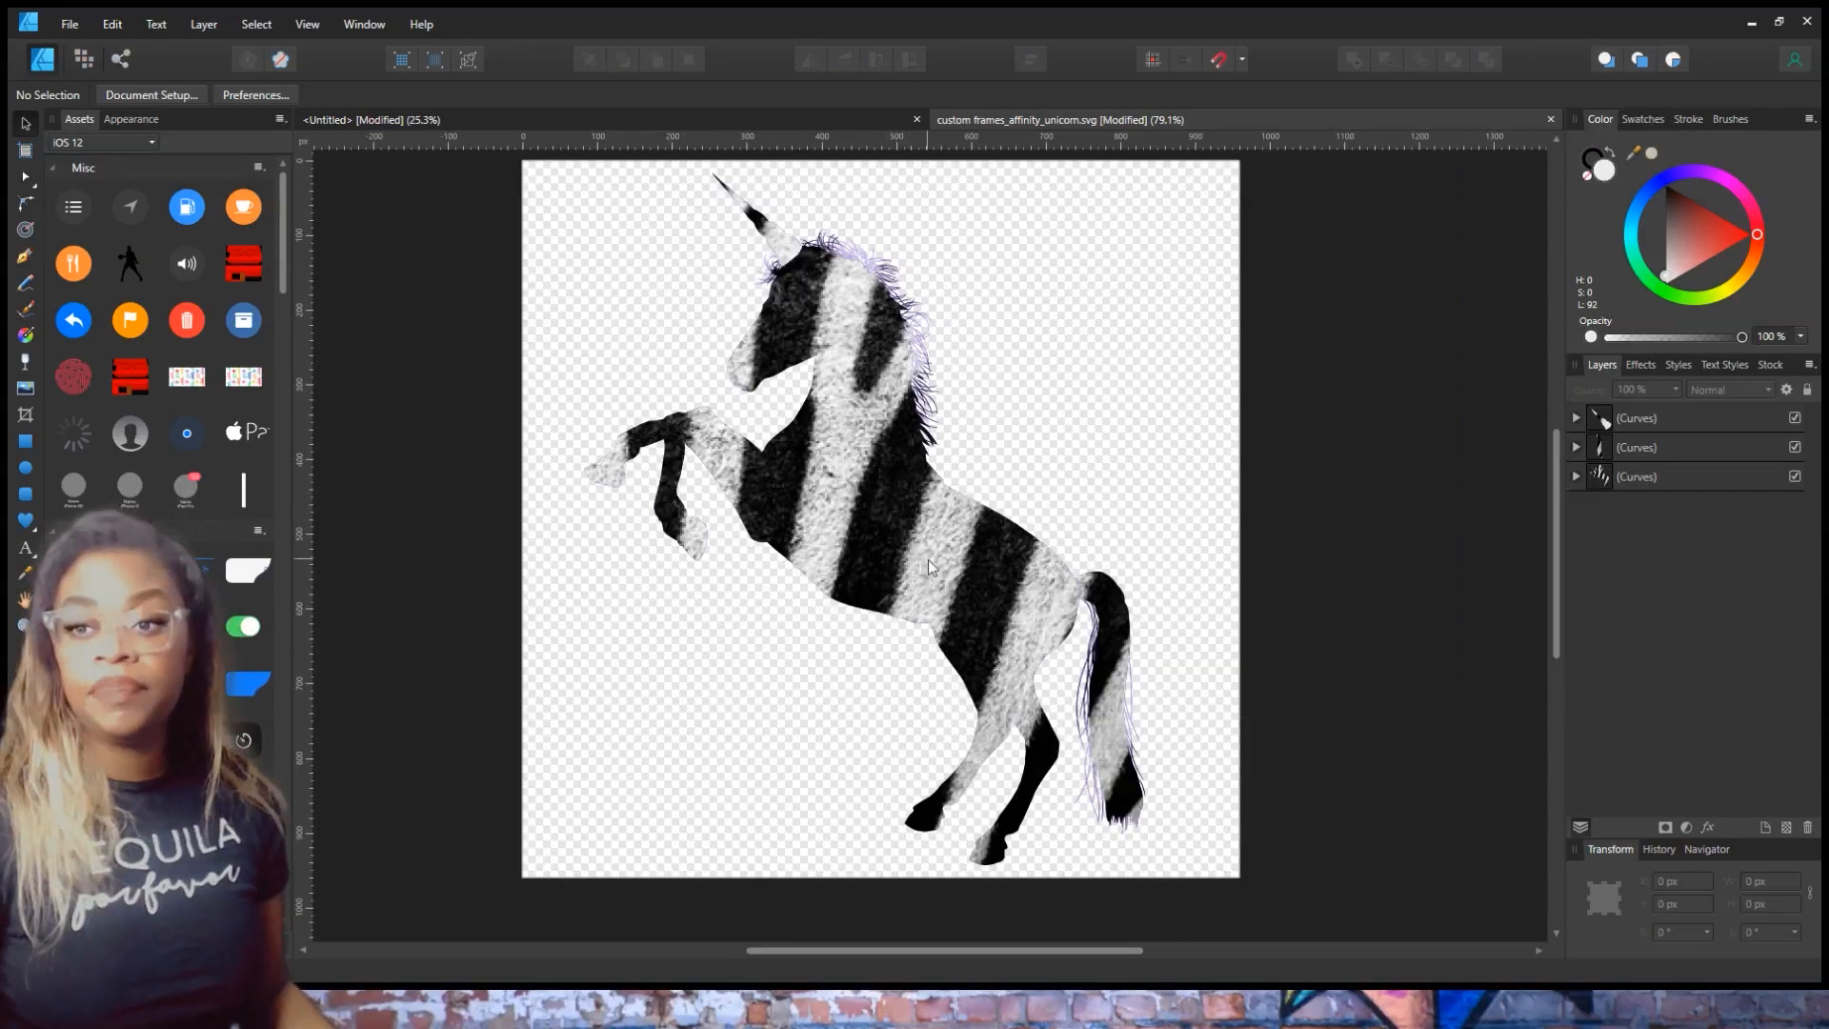
# - Switch to Canva, open the custom frames_affinity_unicorn2.pdf design, and delete the zebra texture from the horn, body and tail frames
pyautogui.click(1756, 26)
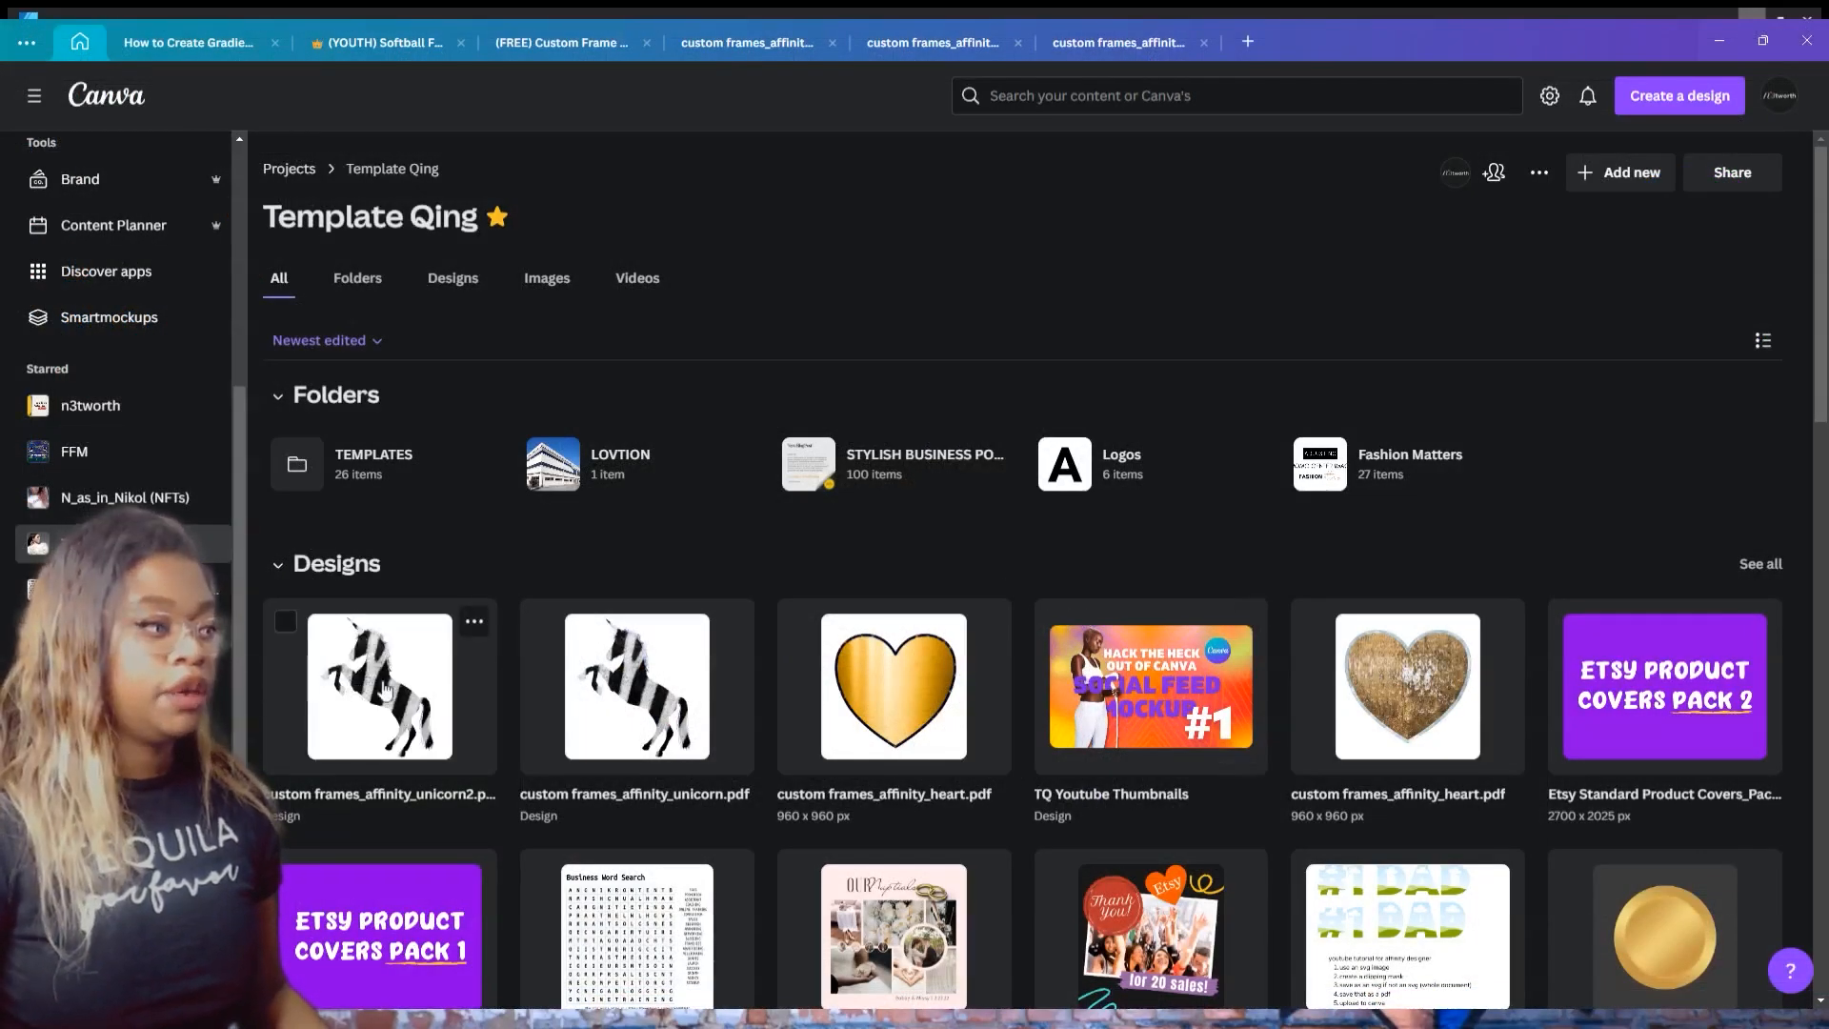
pyautogui.click(387, 672)
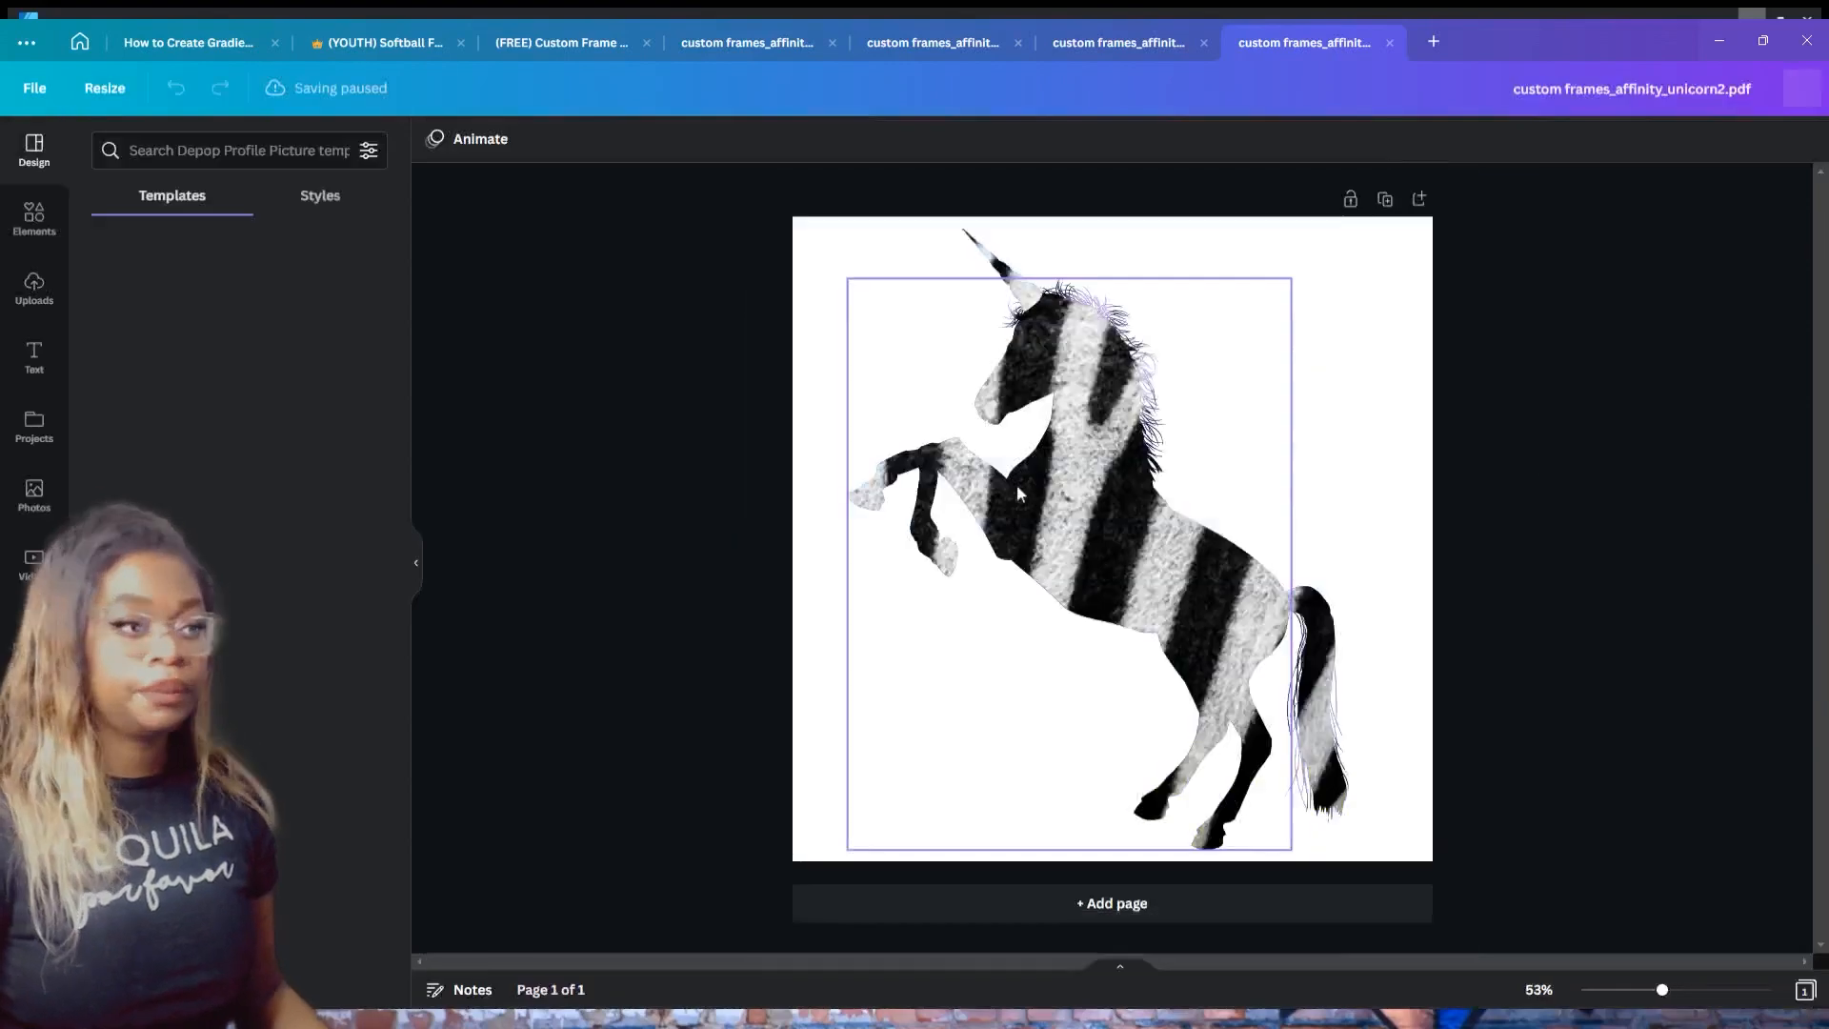
pyautogui.click(993, 265)
pyautogui.press('Delete')
pyautogui.click(1097, 422)
pyautogui.press('Delete')
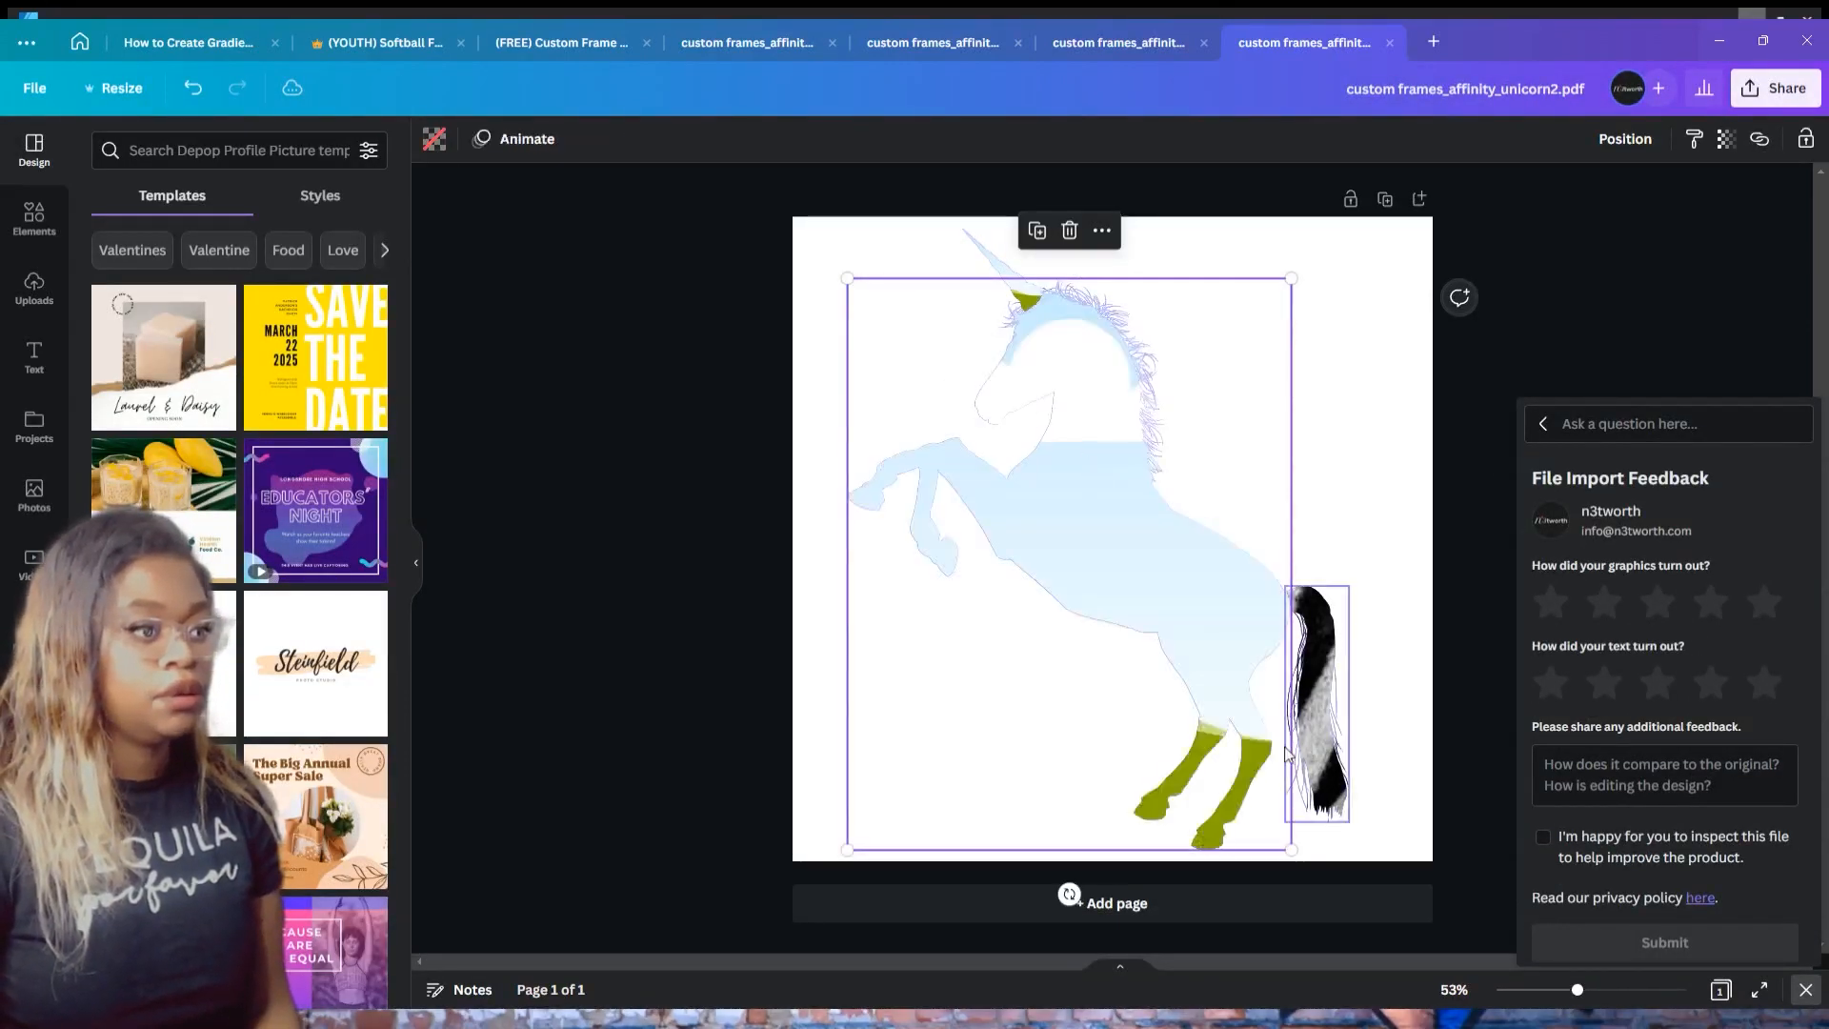
pyautogui.click(1320, 717)
pyautogui.press('Delete')
pyautogui.click(1426, 348)
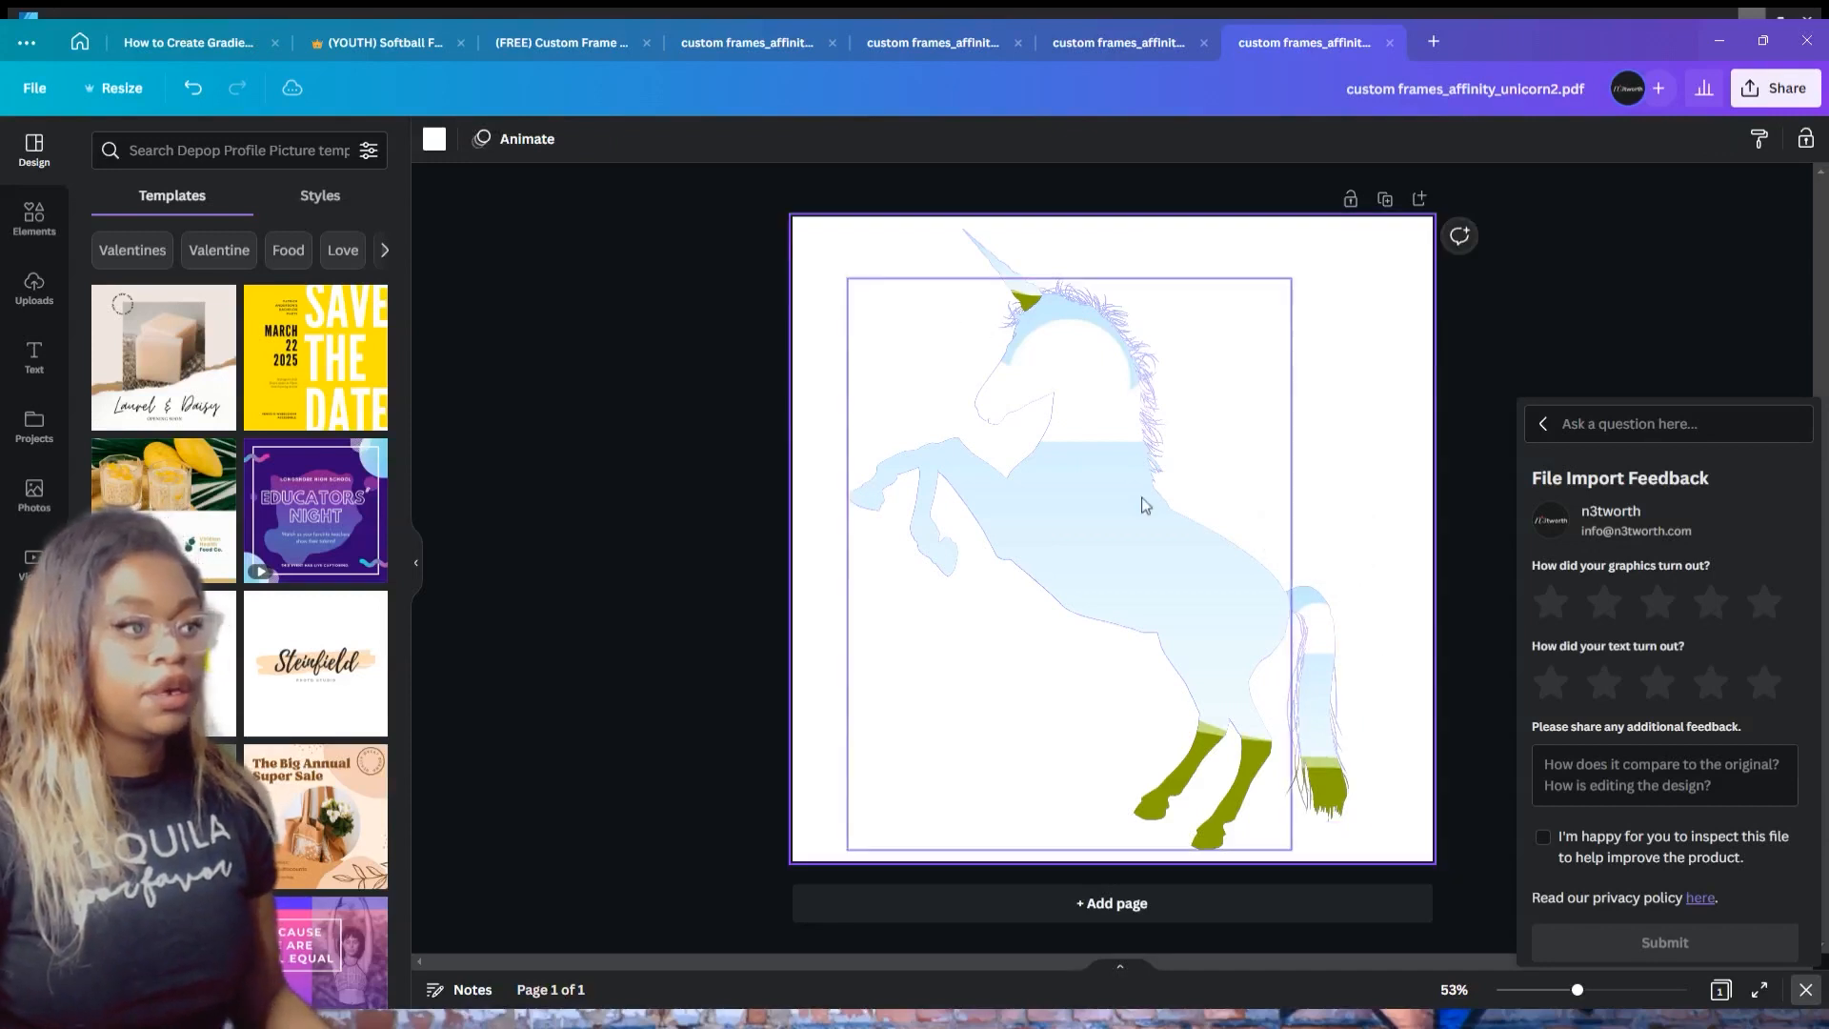
# - Select the tail, body and horn frames together and group them
pyautogui.click(1338, 714)
pyautogui.keyDown('shift'); pyautogui.click(1160, 624); pyautogui.keyUp('shift')
pyautogui.keyDown('shift'); pyautogui.click(1029, 286); pyautogui.keyUp('shift')
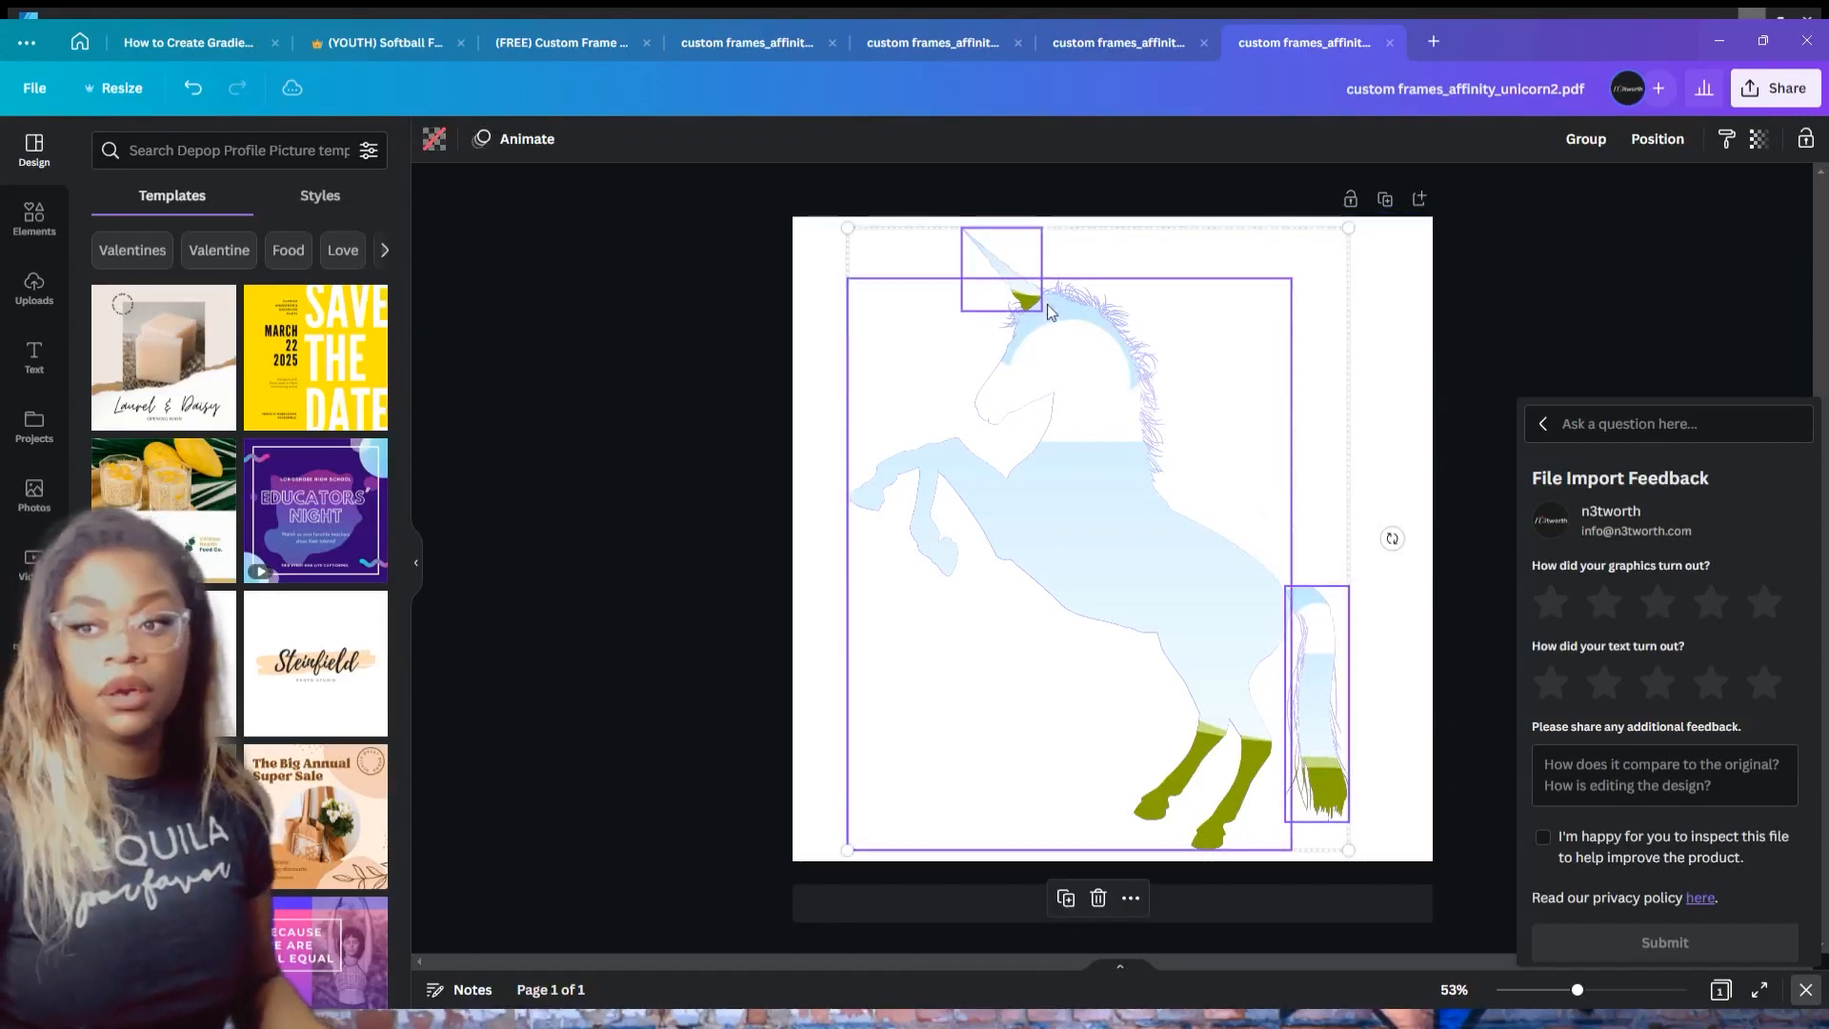
pyautogui.click(1585, 140)
pyautogui.moveTo(1032, 506); pyautogui.dragTo(1098, 502)
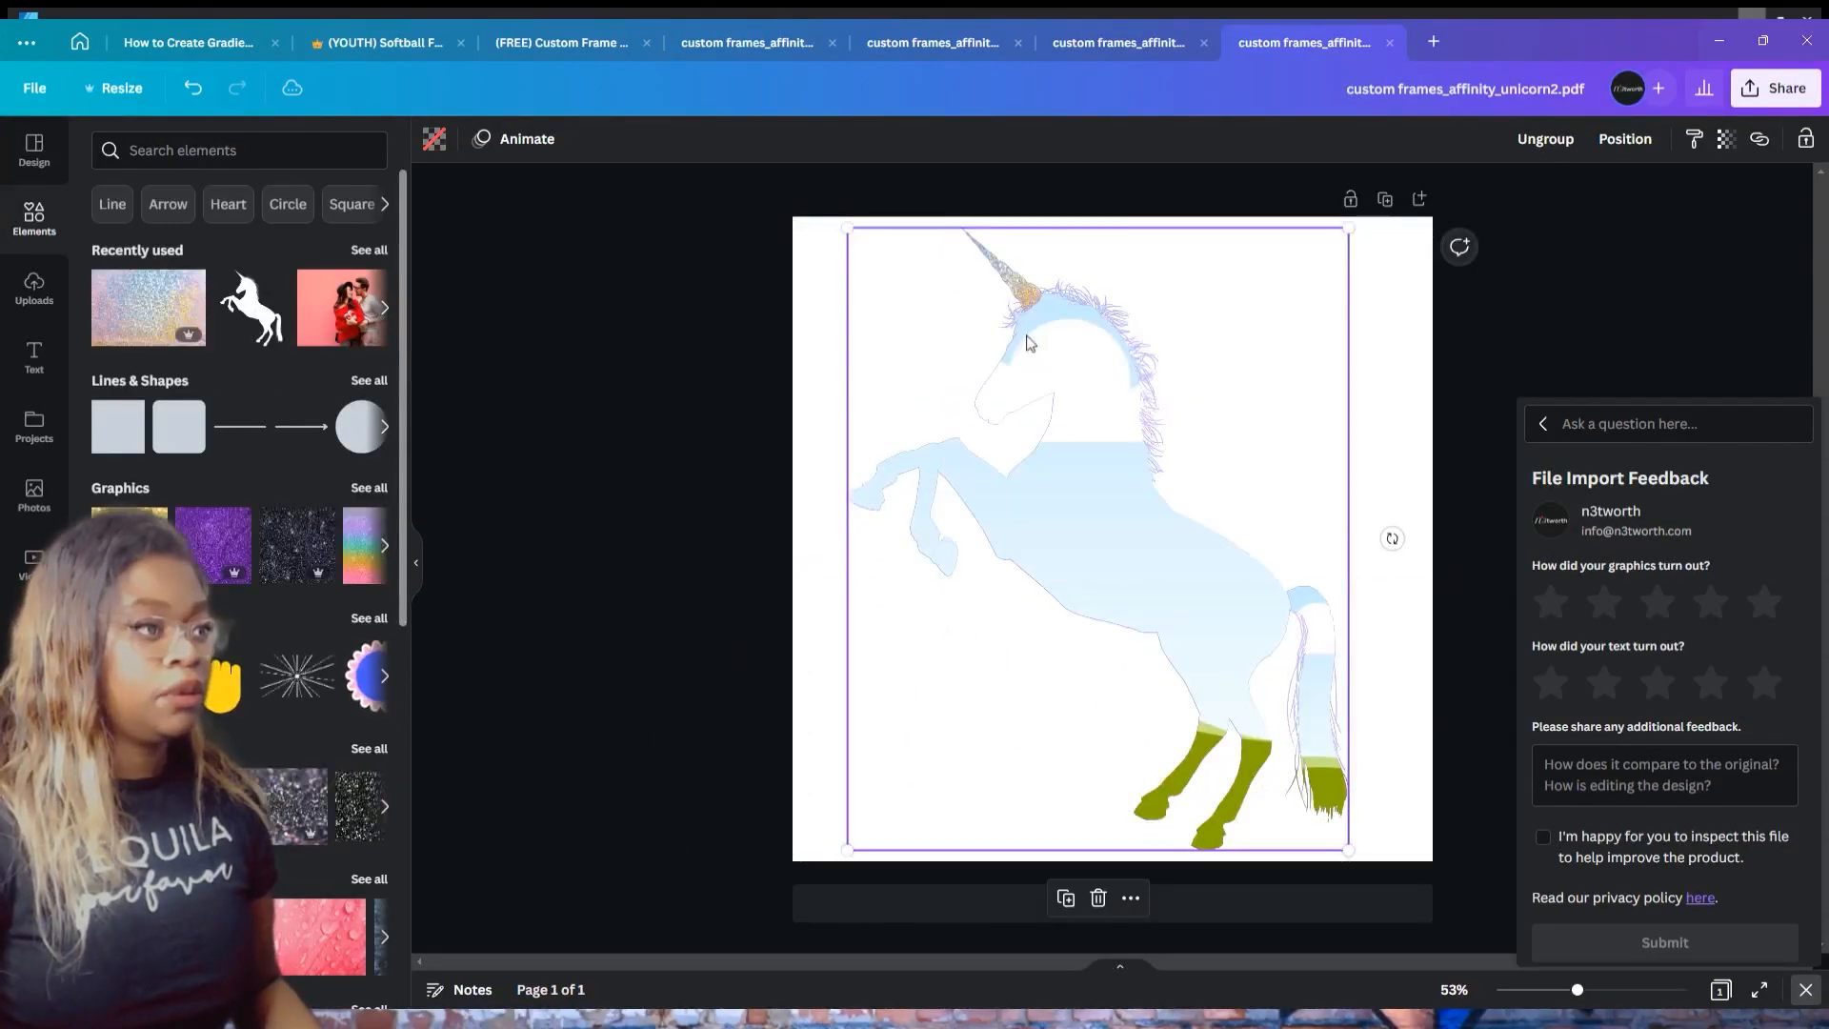
# - Fill the unicorn's body frame with the black glitter graphic
pyautogui.moveTo(296, 533); pyautogui.dragTo(1086, 514)
pyautogui.moveTo(213, 541); pyautogui.dragTo(381, 562)
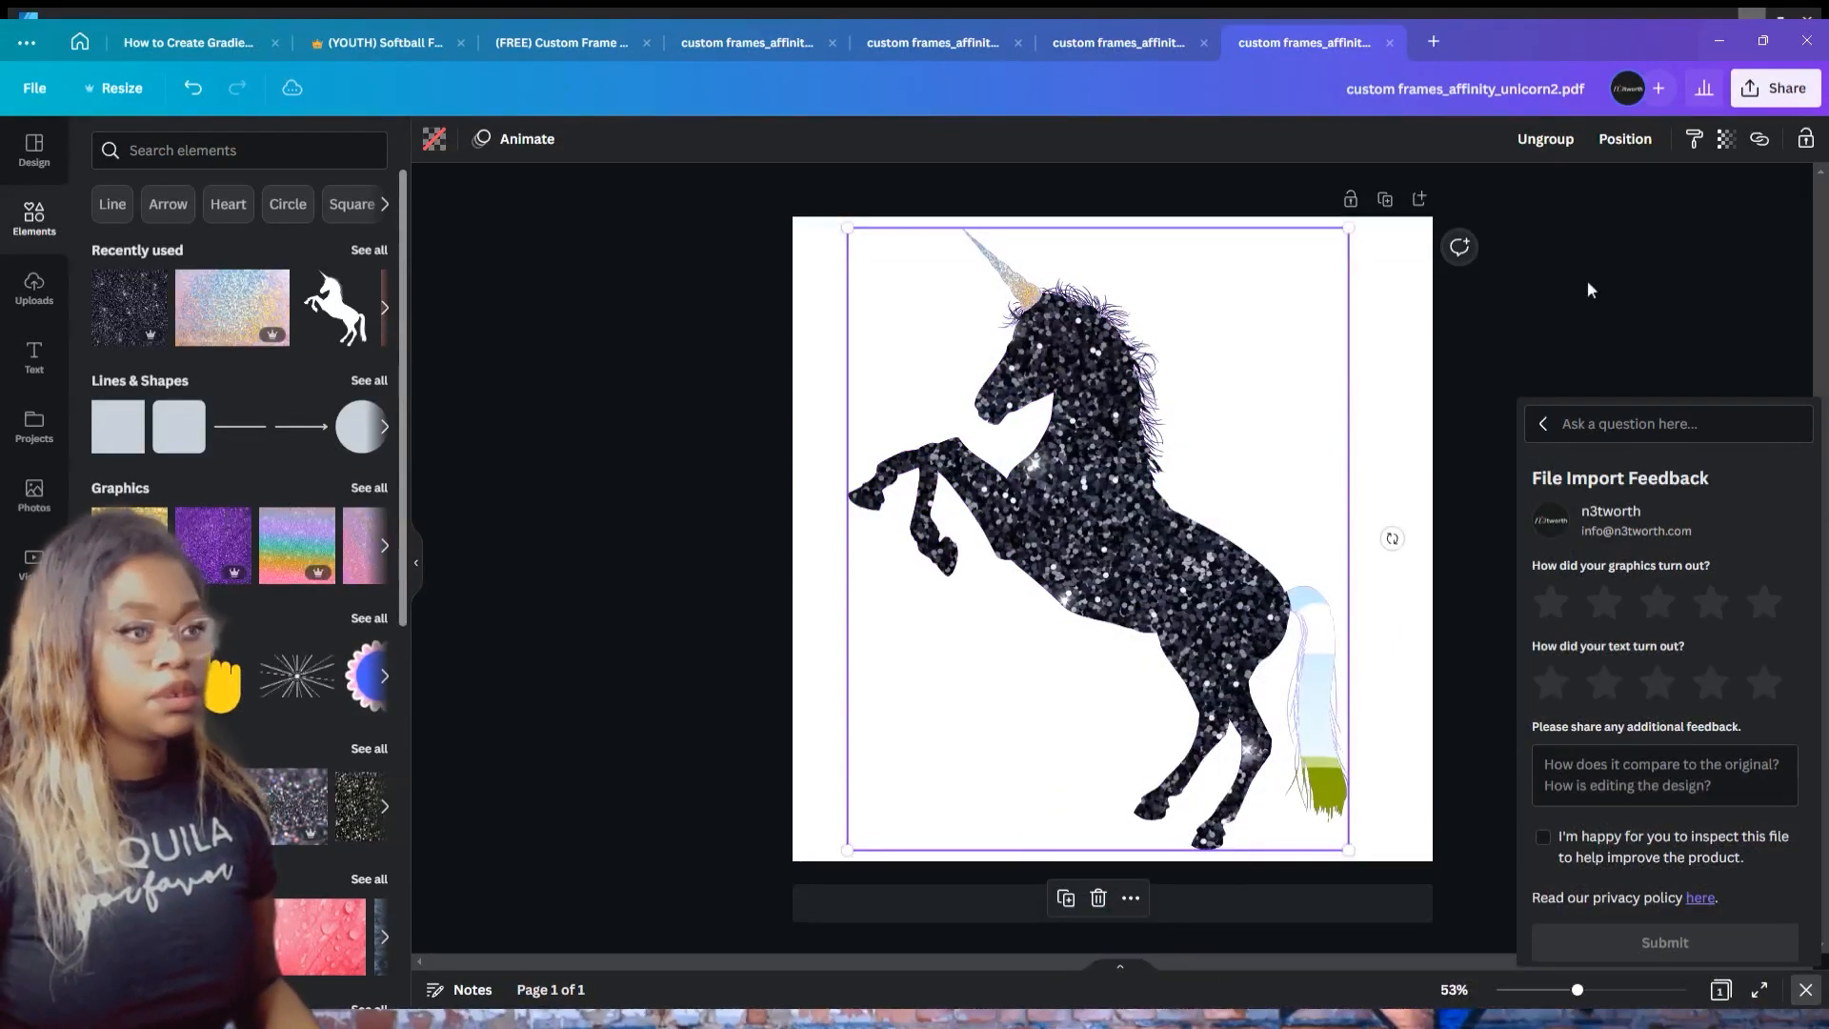
# - Ungroup the unicorn frames, bring the tail frame forward, and fill it with the purple glitter graphic
pyautogui.click(1544, 139)
pyautogui.click(1476, 380)
pyautogui.click(1319, 709)
pyautogui.click(1624, 139)
pyautogui.click(1563, 238)
pyautogui.moveTo(213, 543); pyautogui.dragTo(1319, 709)
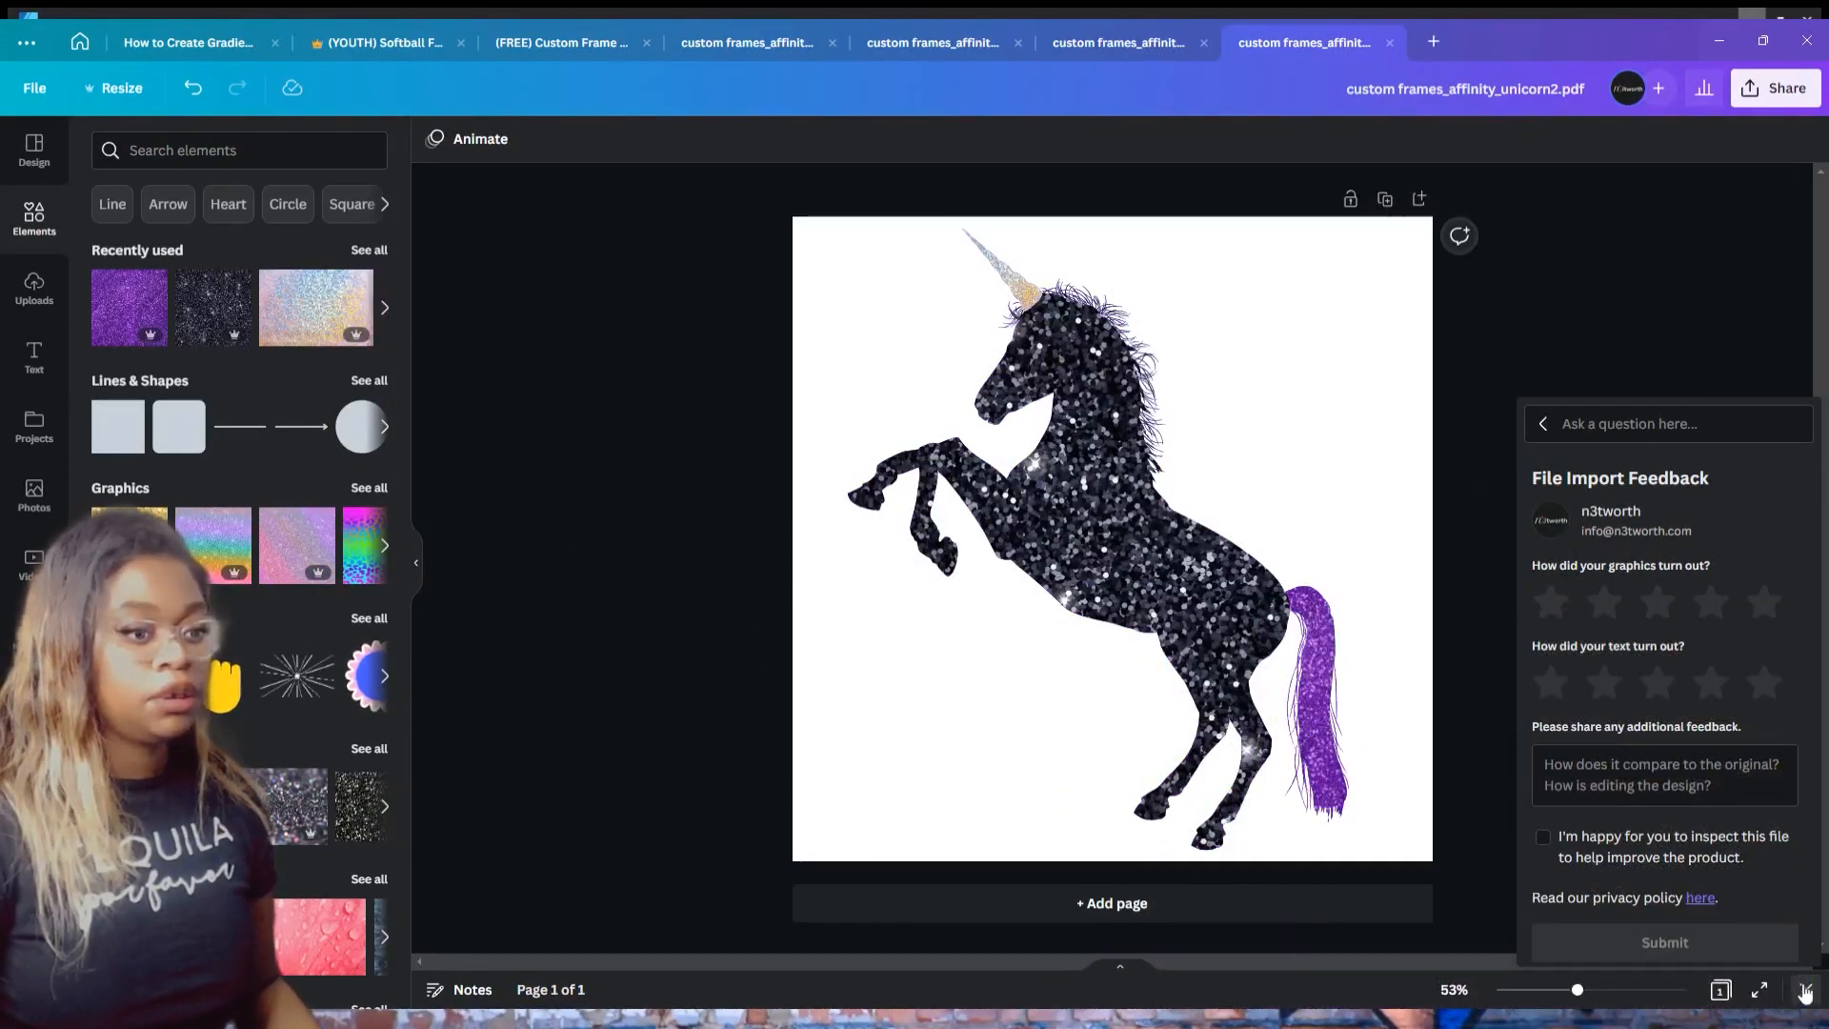
# - Dismiss the file import feedback form
pyautogui.click(1803, 993)
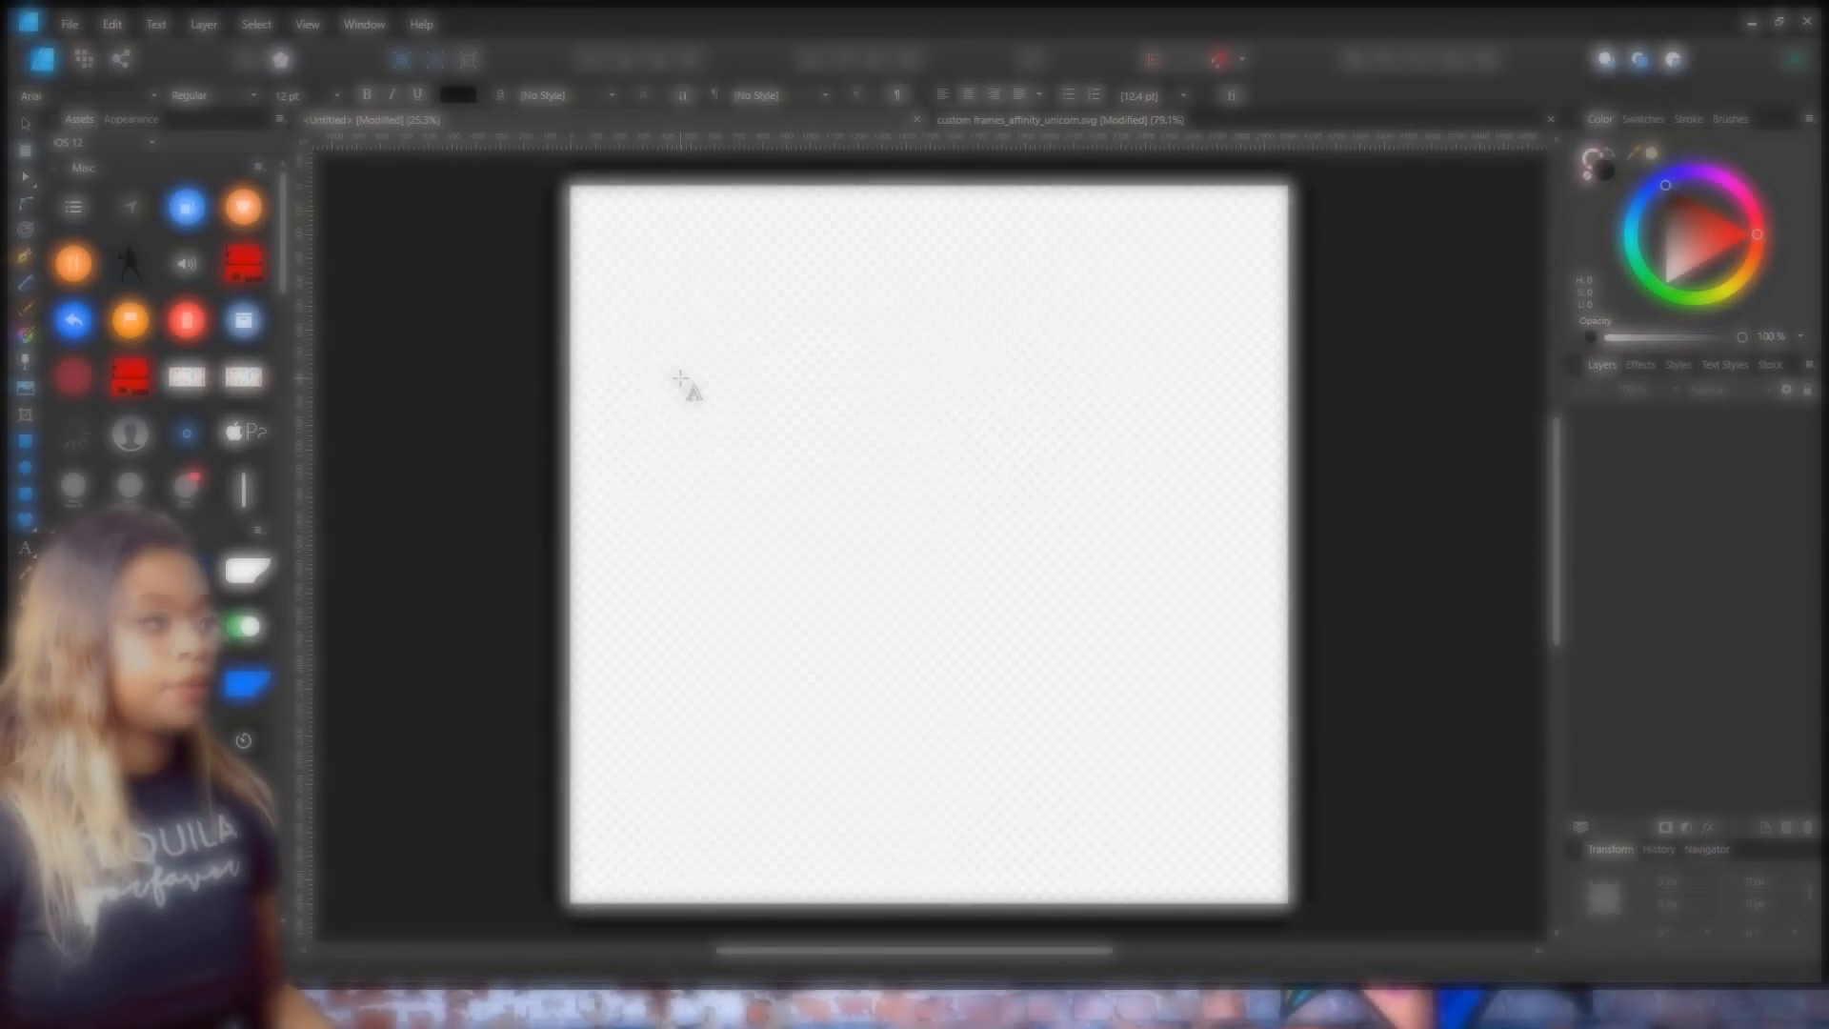
# - In Affinity Designer, add the text "Frames" in ANDREW ELEGANT at 144 pt and convert it to curves
pyautogui.click(681, 378)
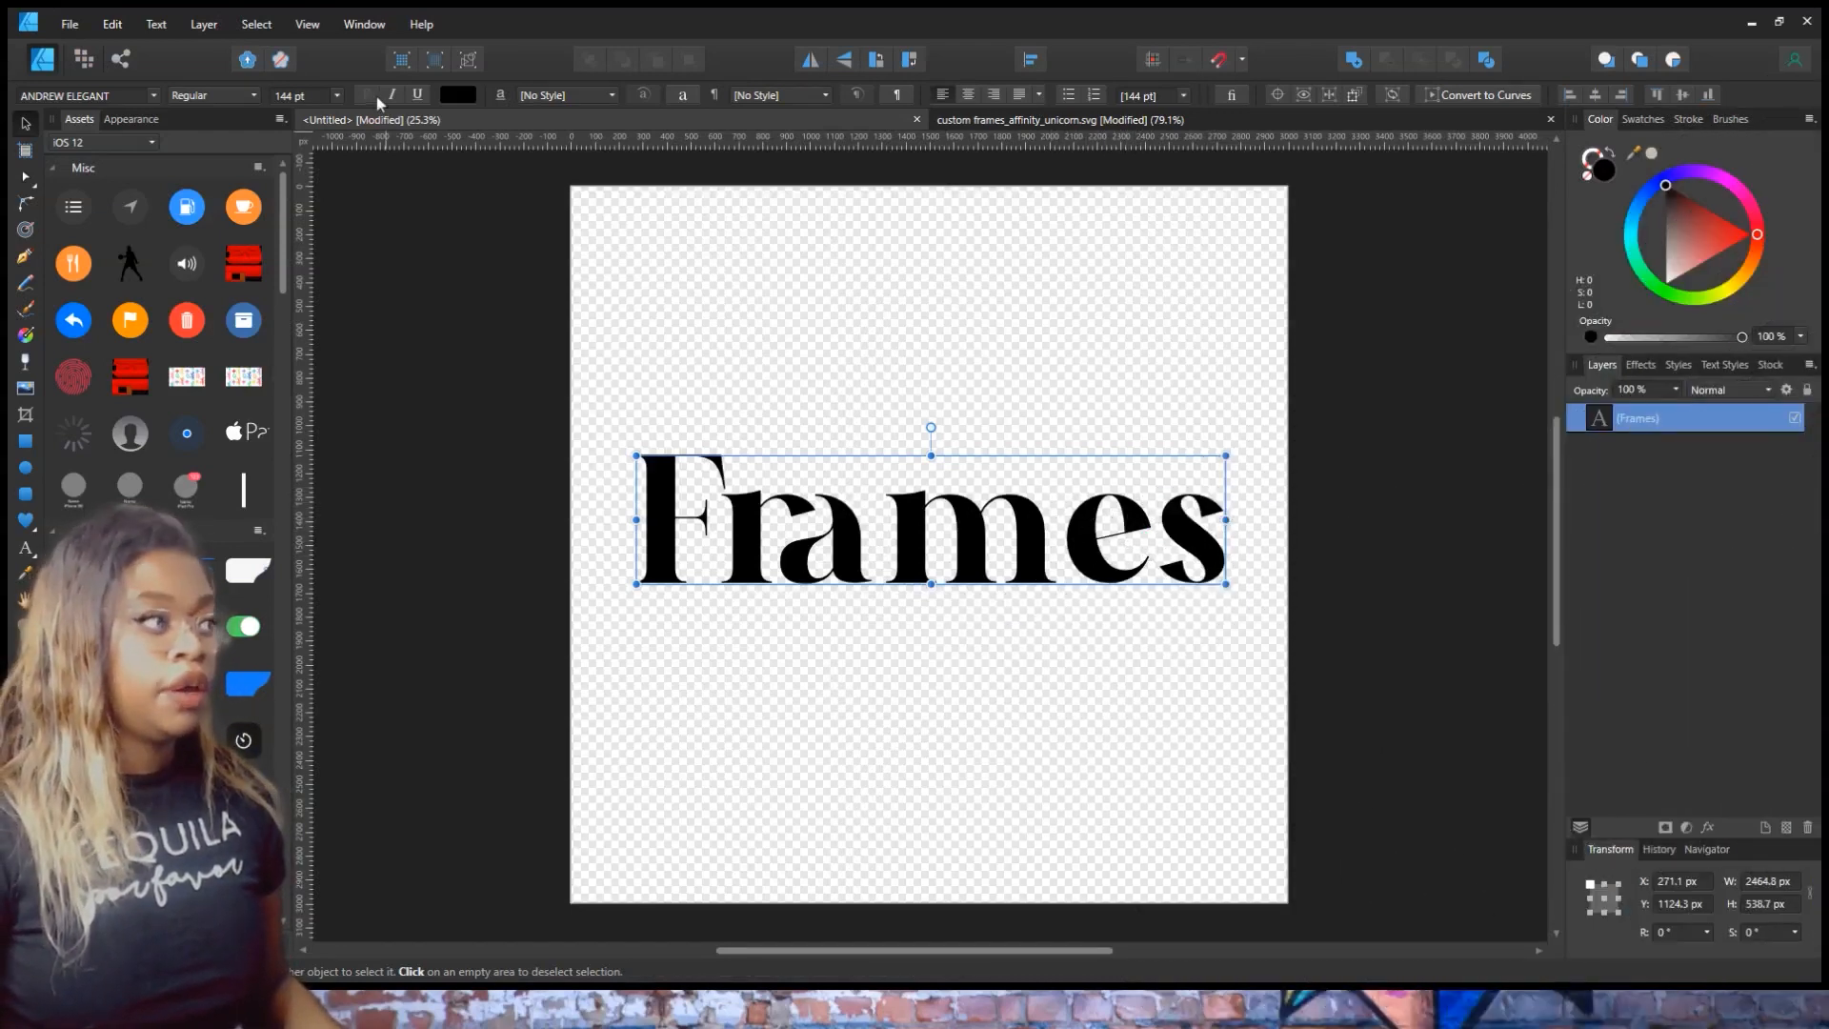
pyautogui.click(204, 24)
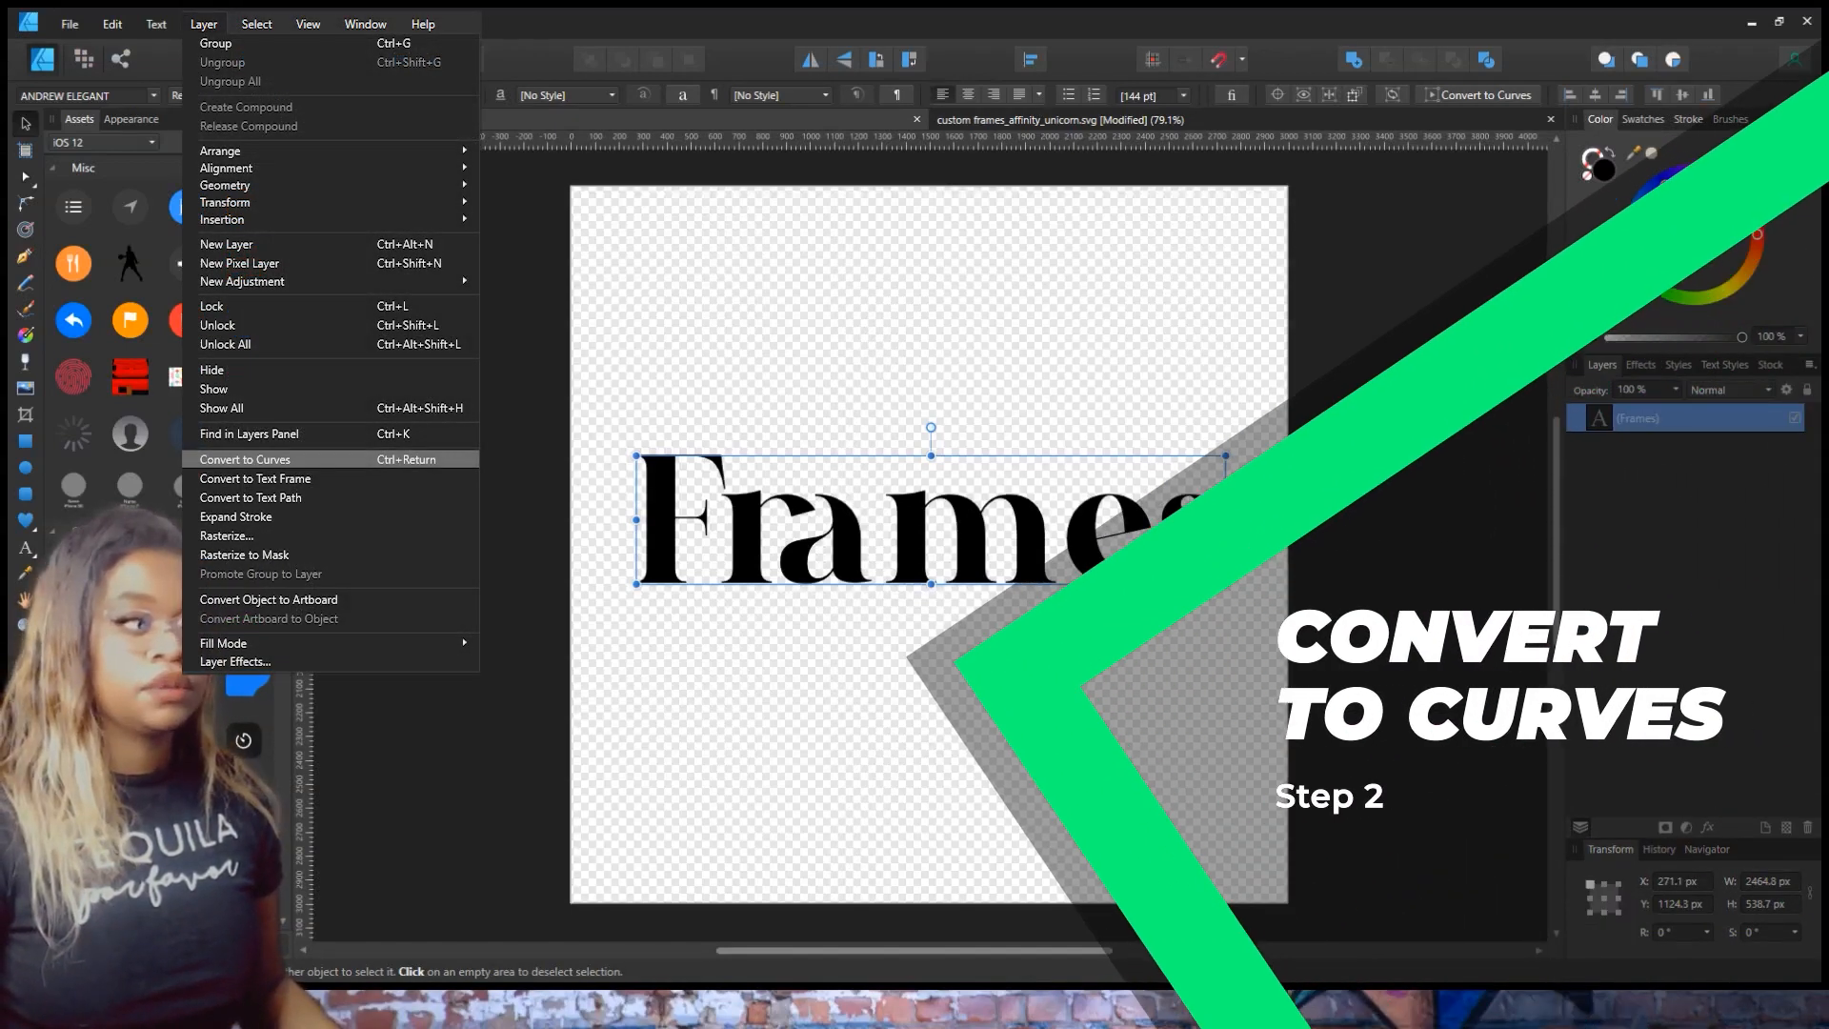
pyautogui.click(248, 461)
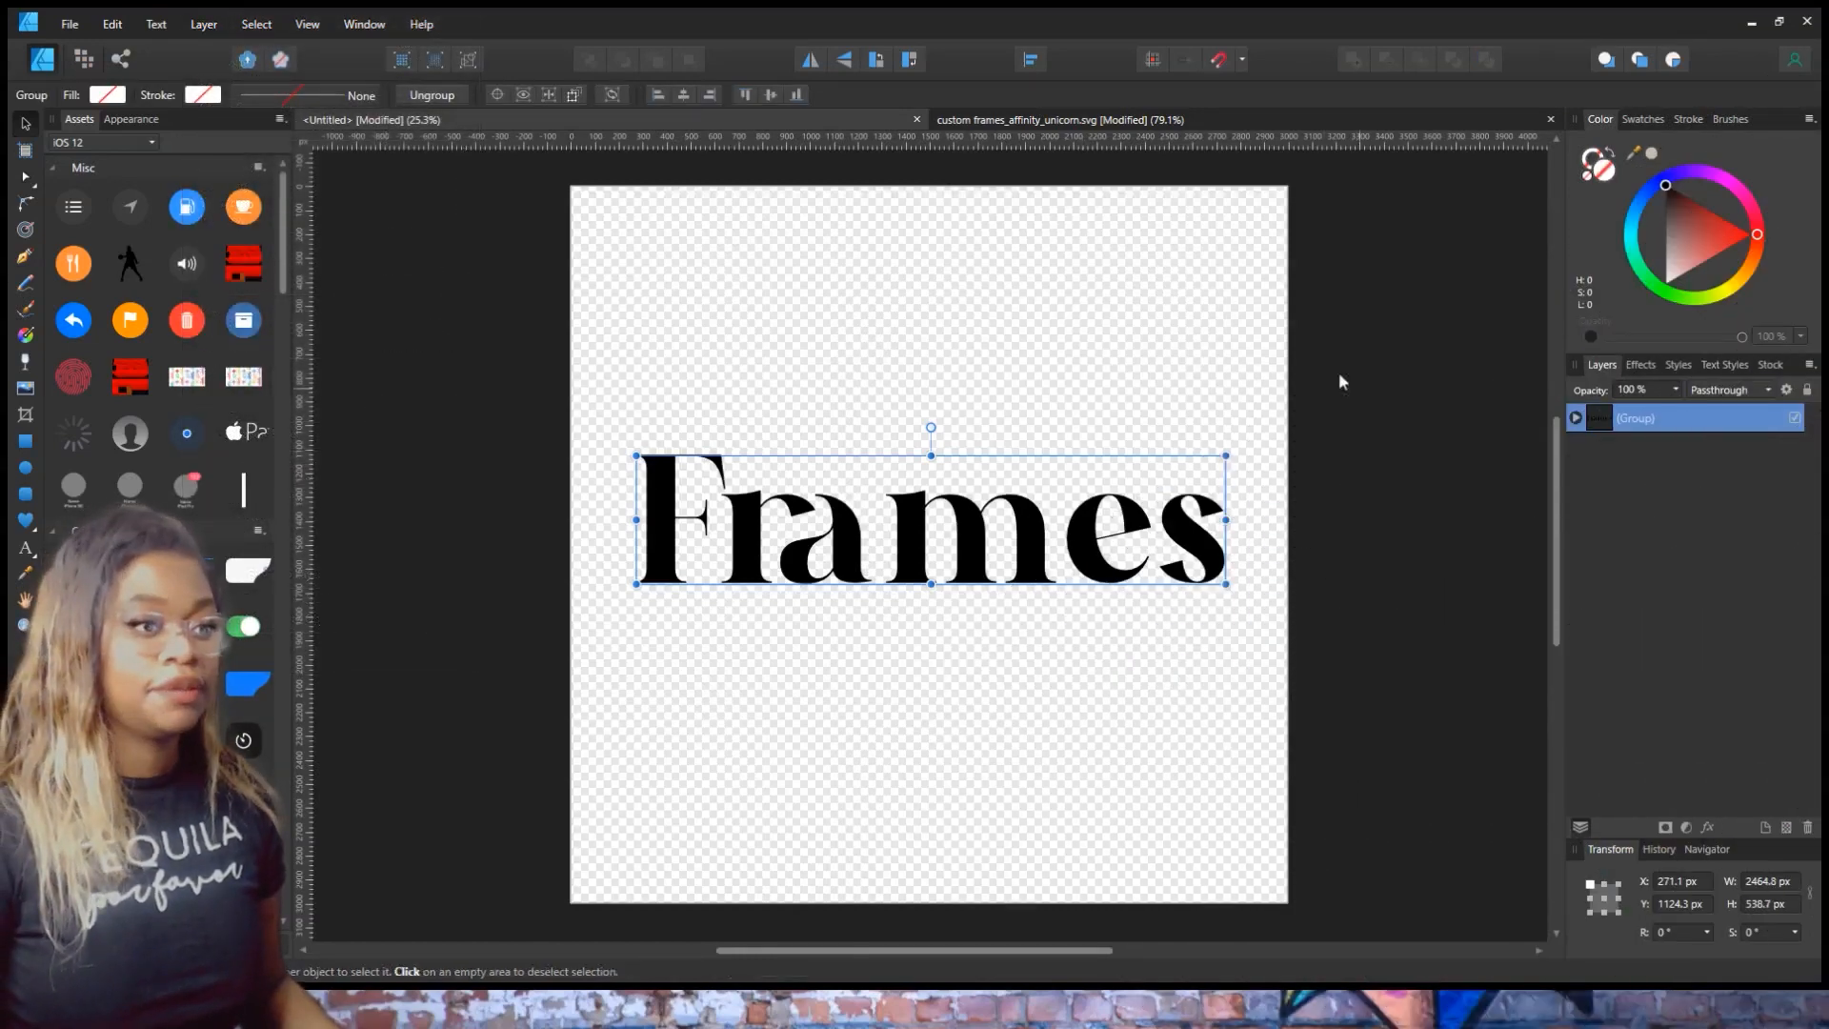
# - Expand the converted text group and select each curve layer in turn to check which letters it contains
pyautogui.click(1577, 419)
pyautogui.click(1635, 448)
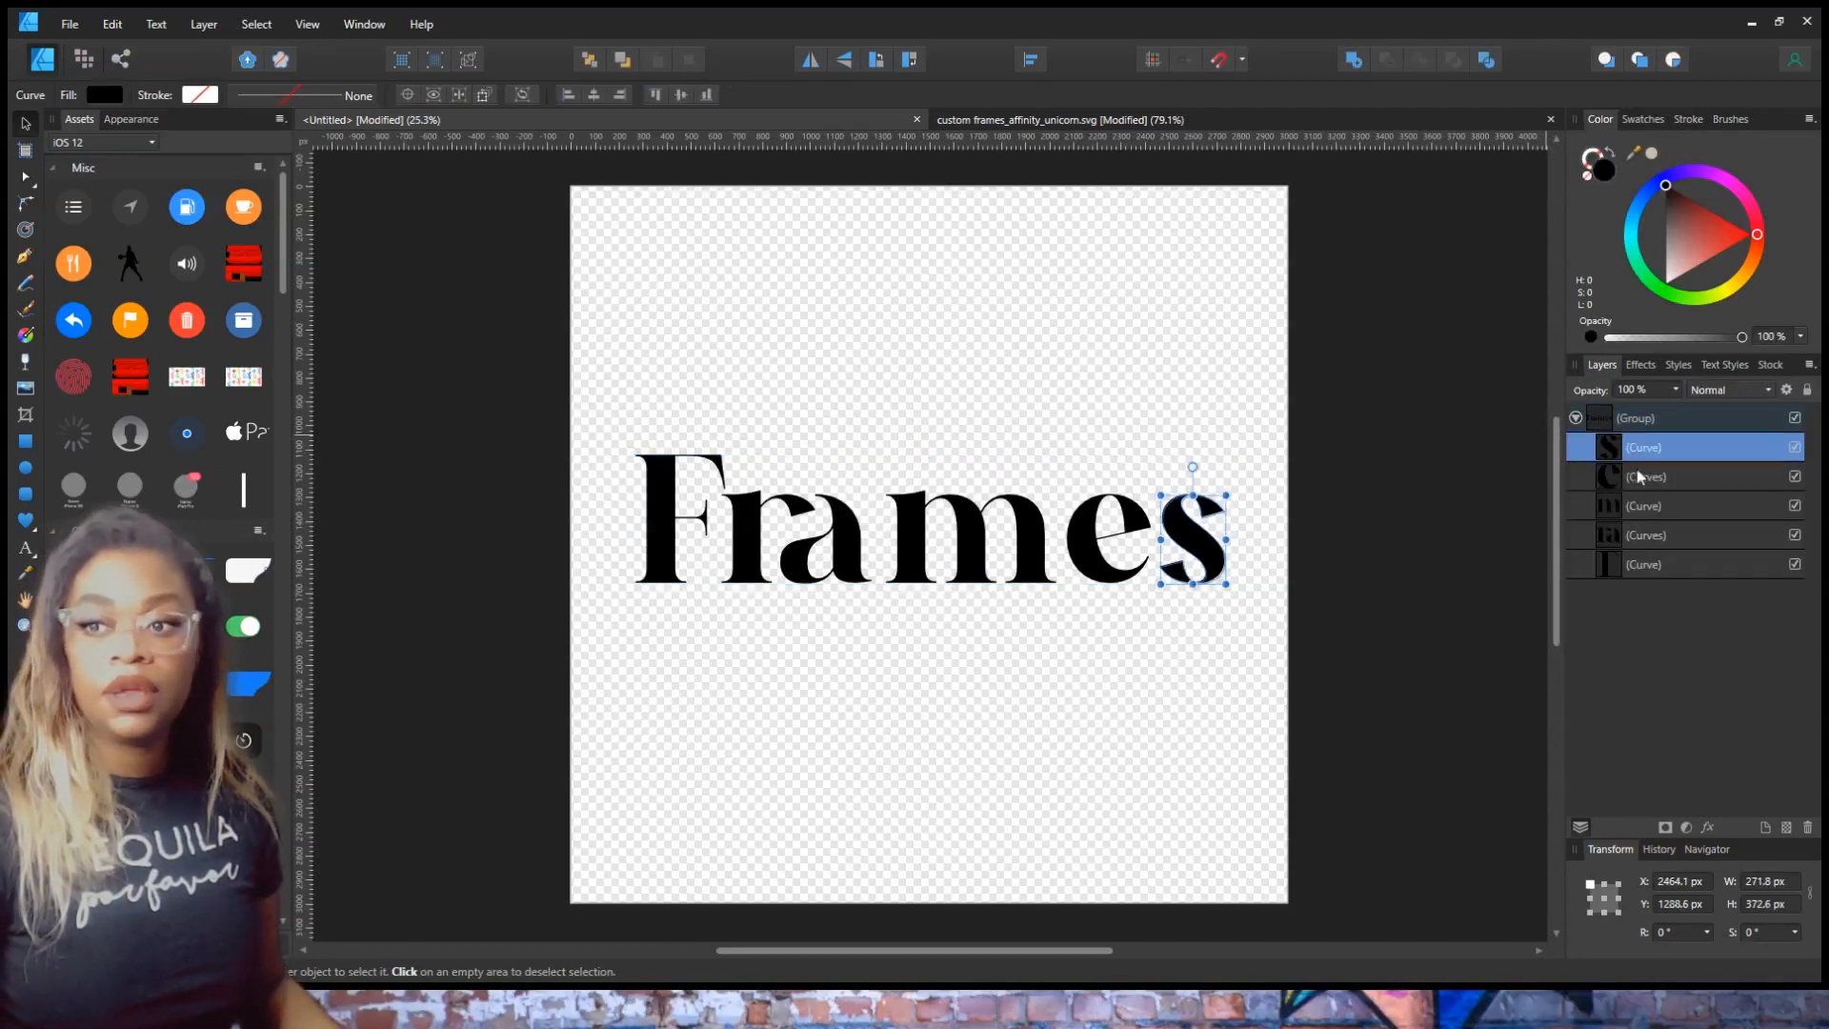
pyautogui.click(1638, 478)
pyautogui.click(1639, 510)
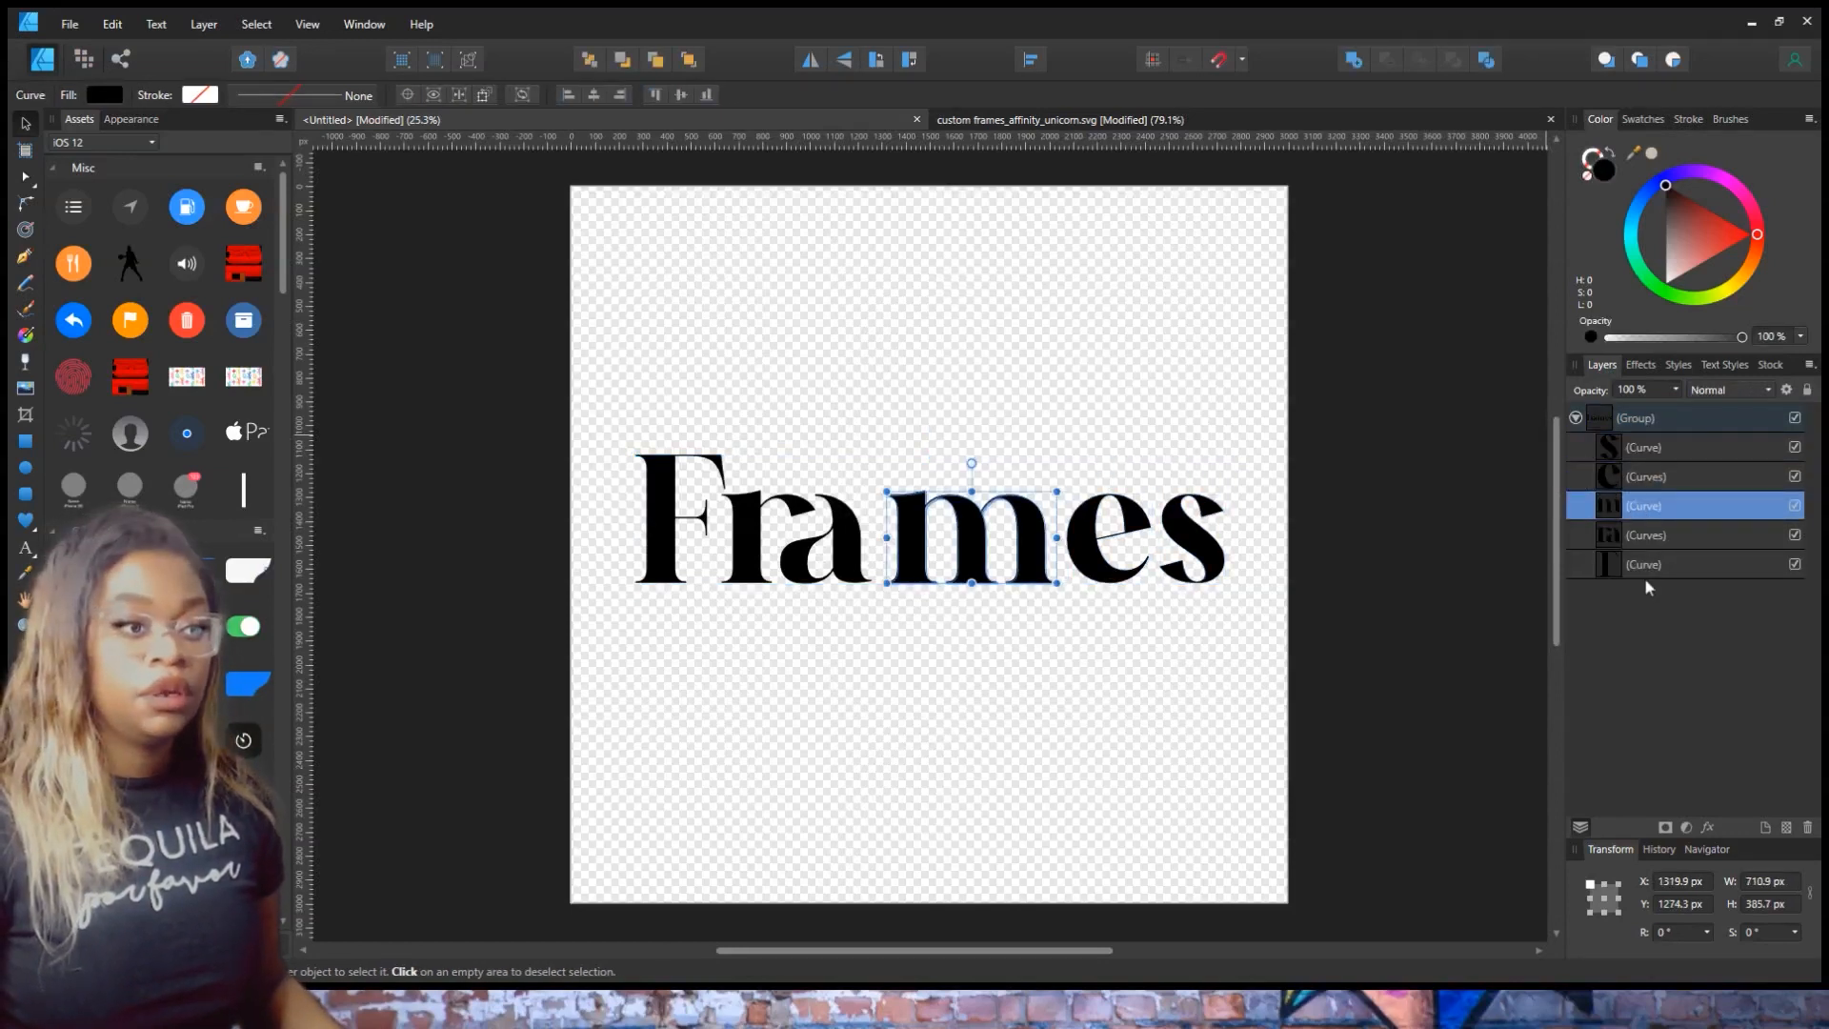
pyautogui.click(1642, 538)
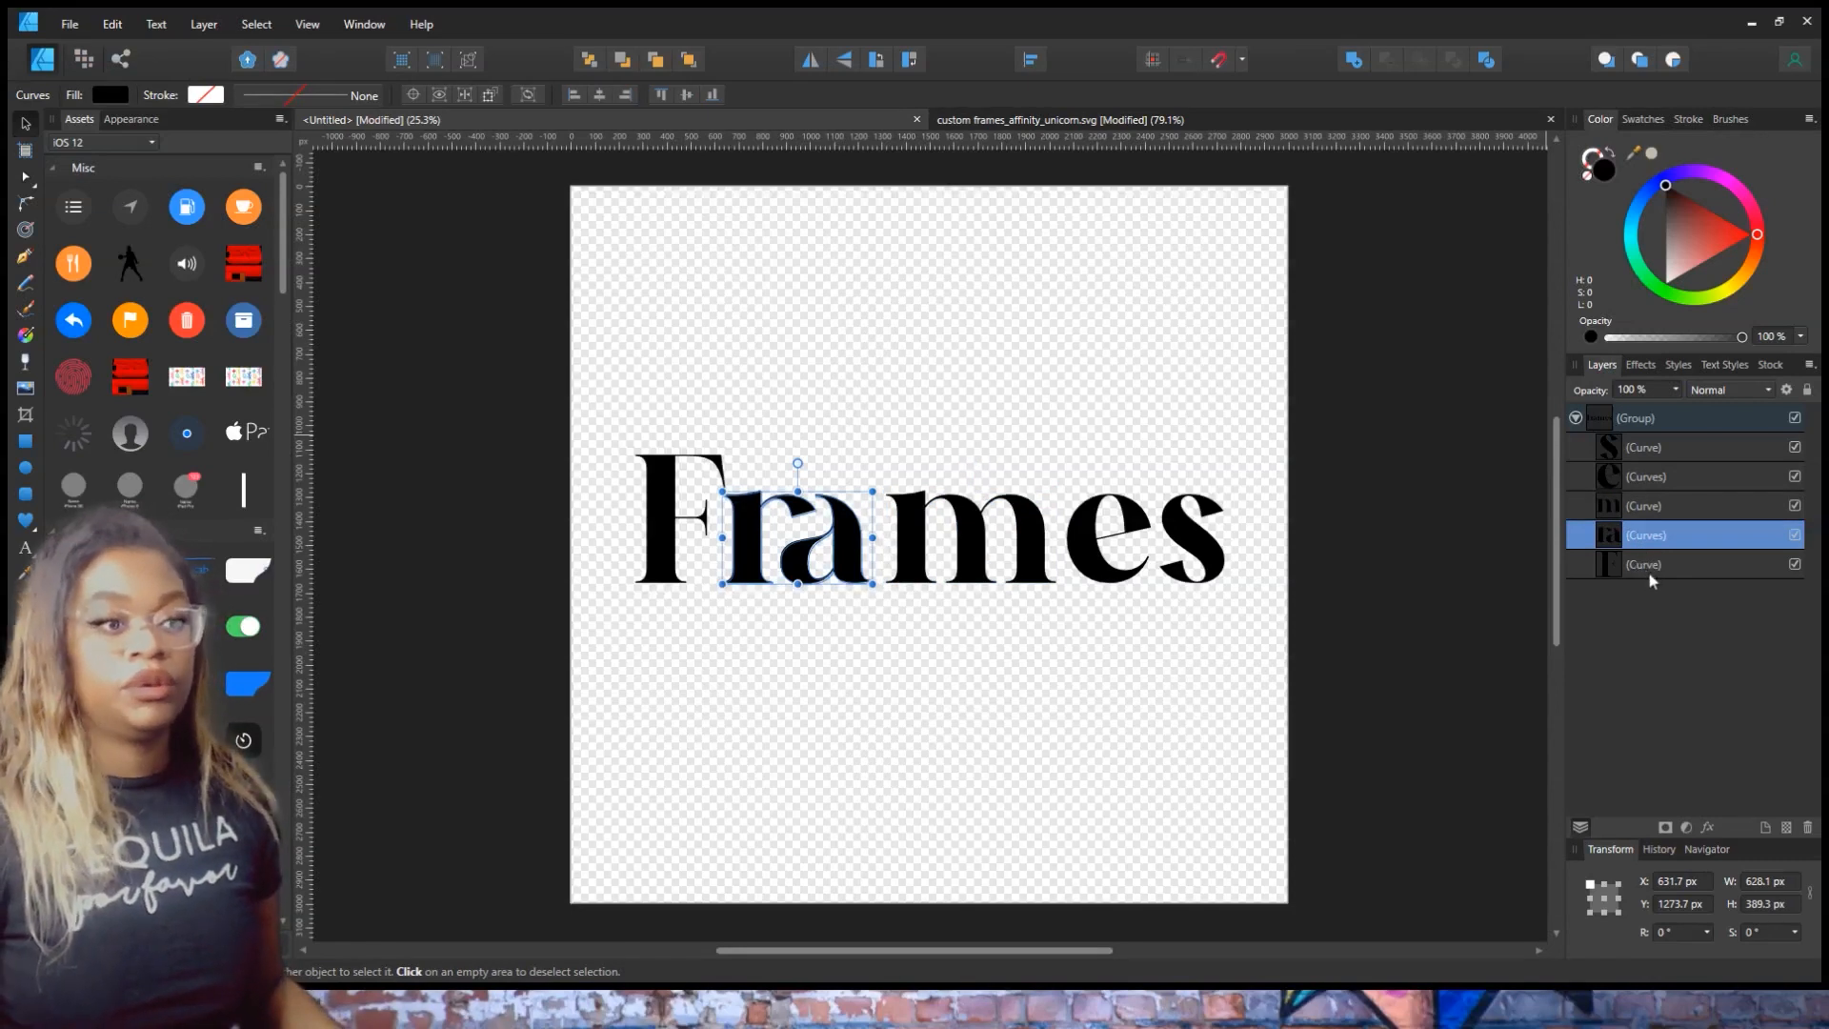
pyautogui.click(1653, 570)
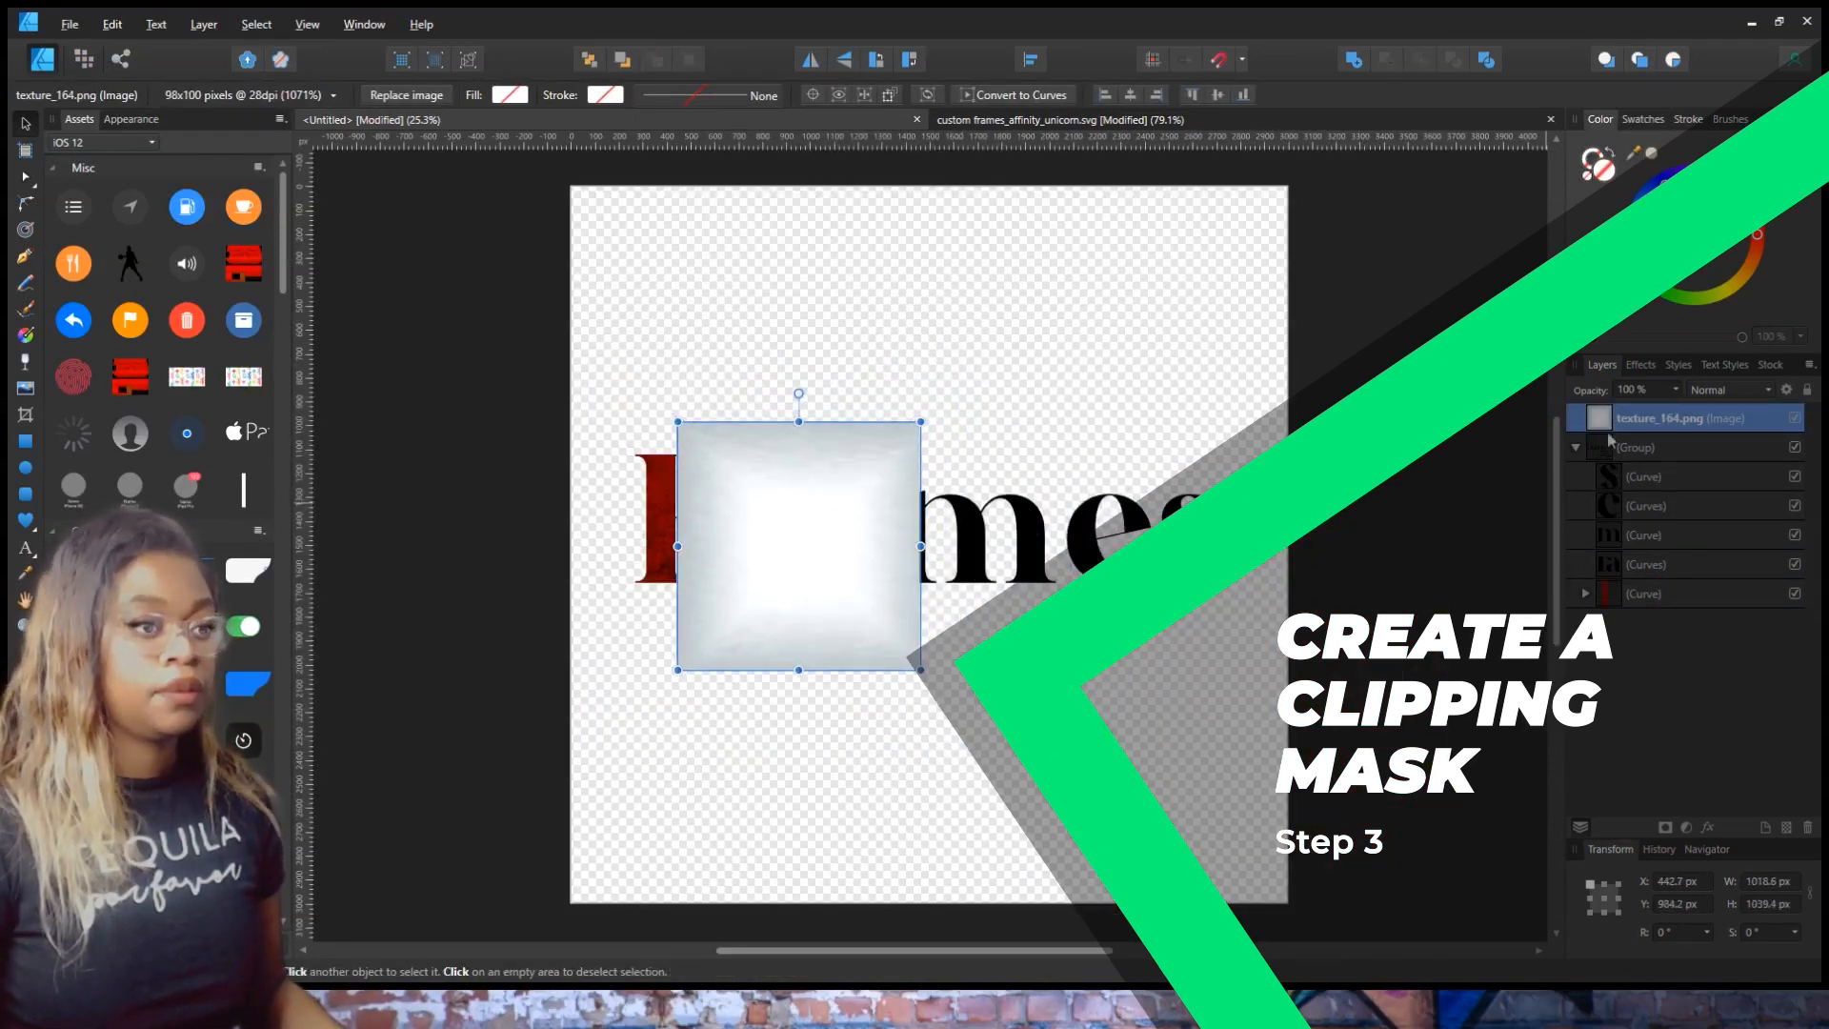
# - Clip texture_164.png into "ra", texture_153.png into "m", texture_wood30.png into "e" and texture_wood27.png into "s", then collapse the group
pyautogui.moveTo(1609, 420); pyautogui.dragTo(1619, 564)
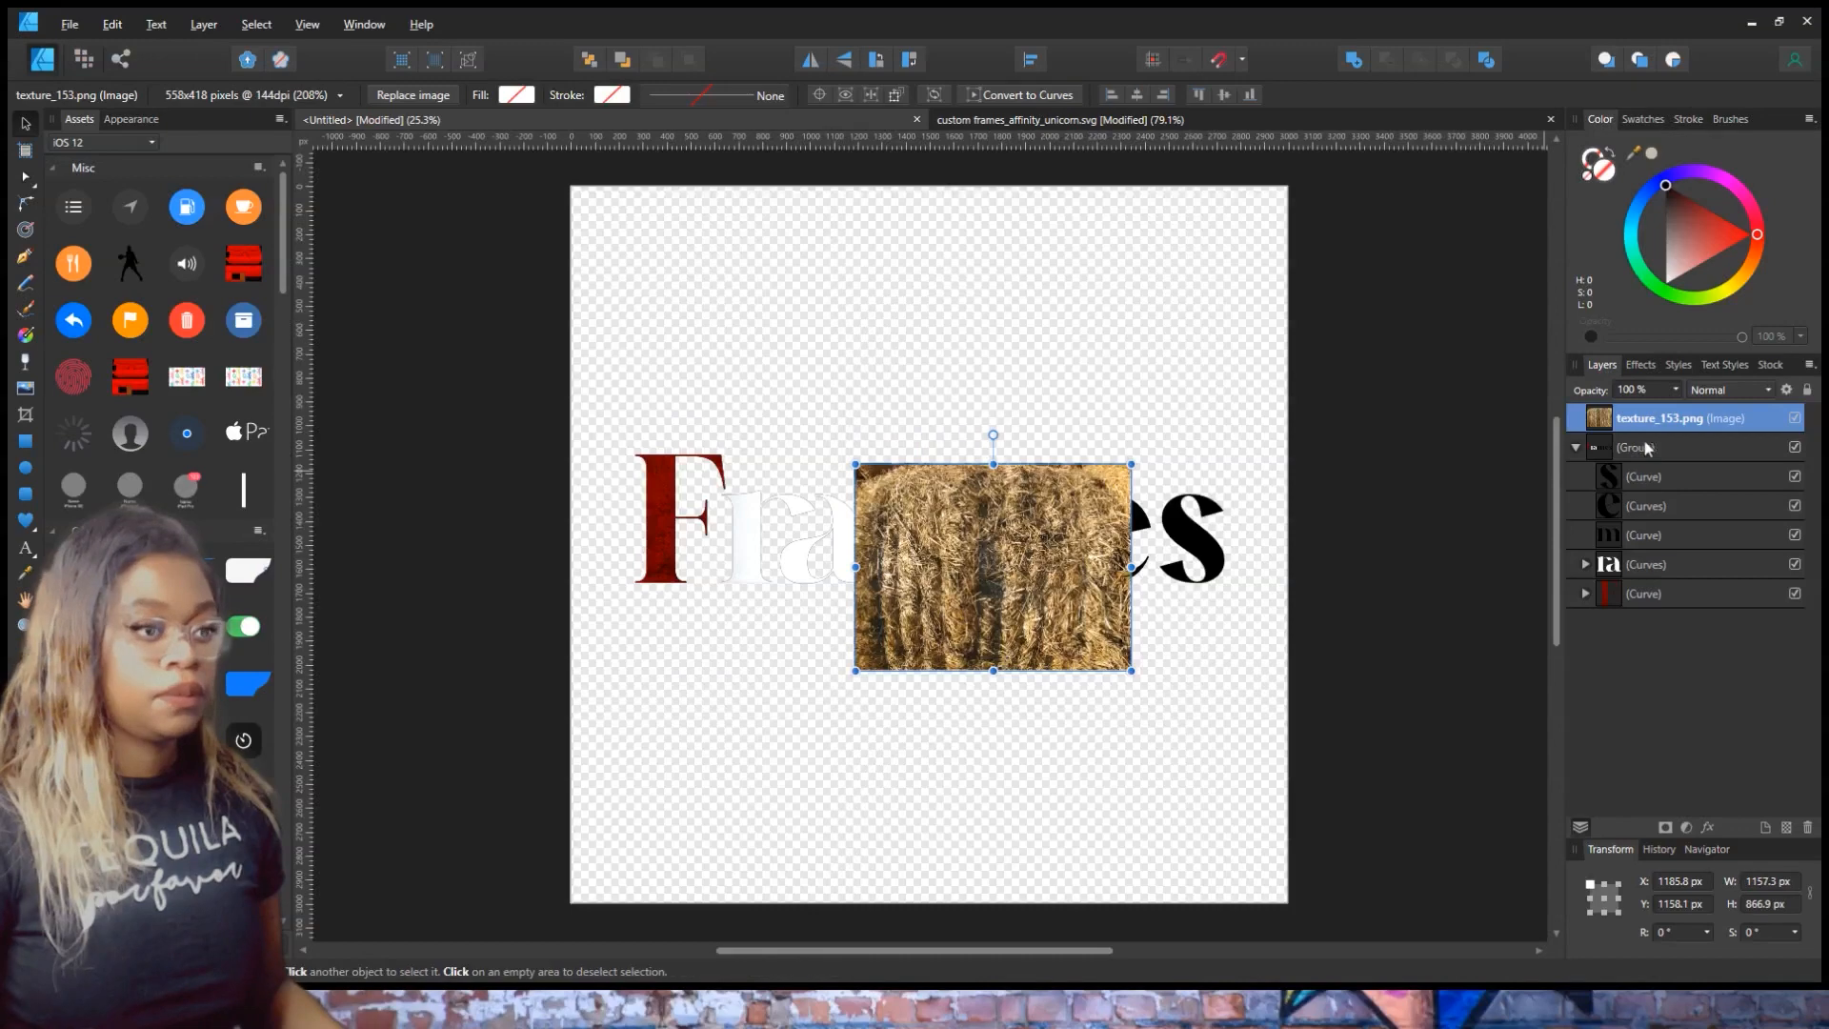
pyautogui.moveTo(1619, 418); pyautogui.dragTo(1619, 535)
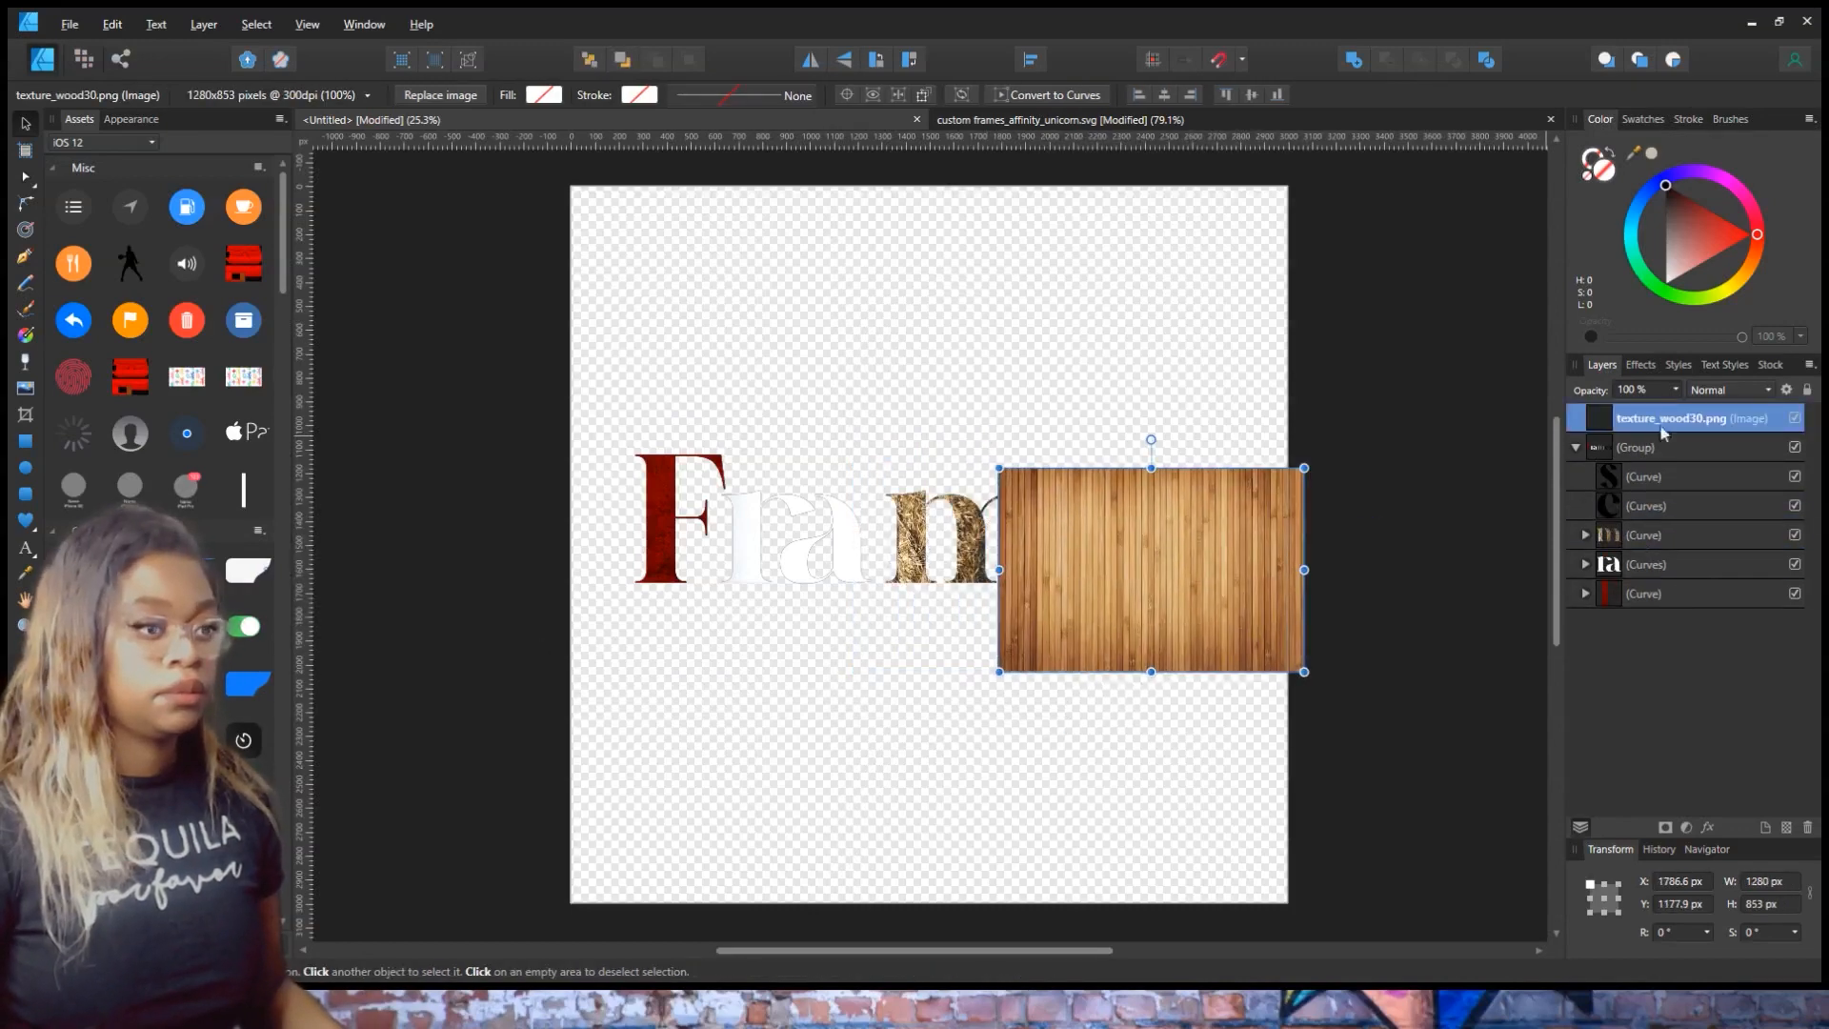
pyautogui.moveTo(1619, 418); pyautogui.dragTo(1619, 506)
pyautogui.moveTo(1619, 418); pyautogui.dragTo(1635, 503)
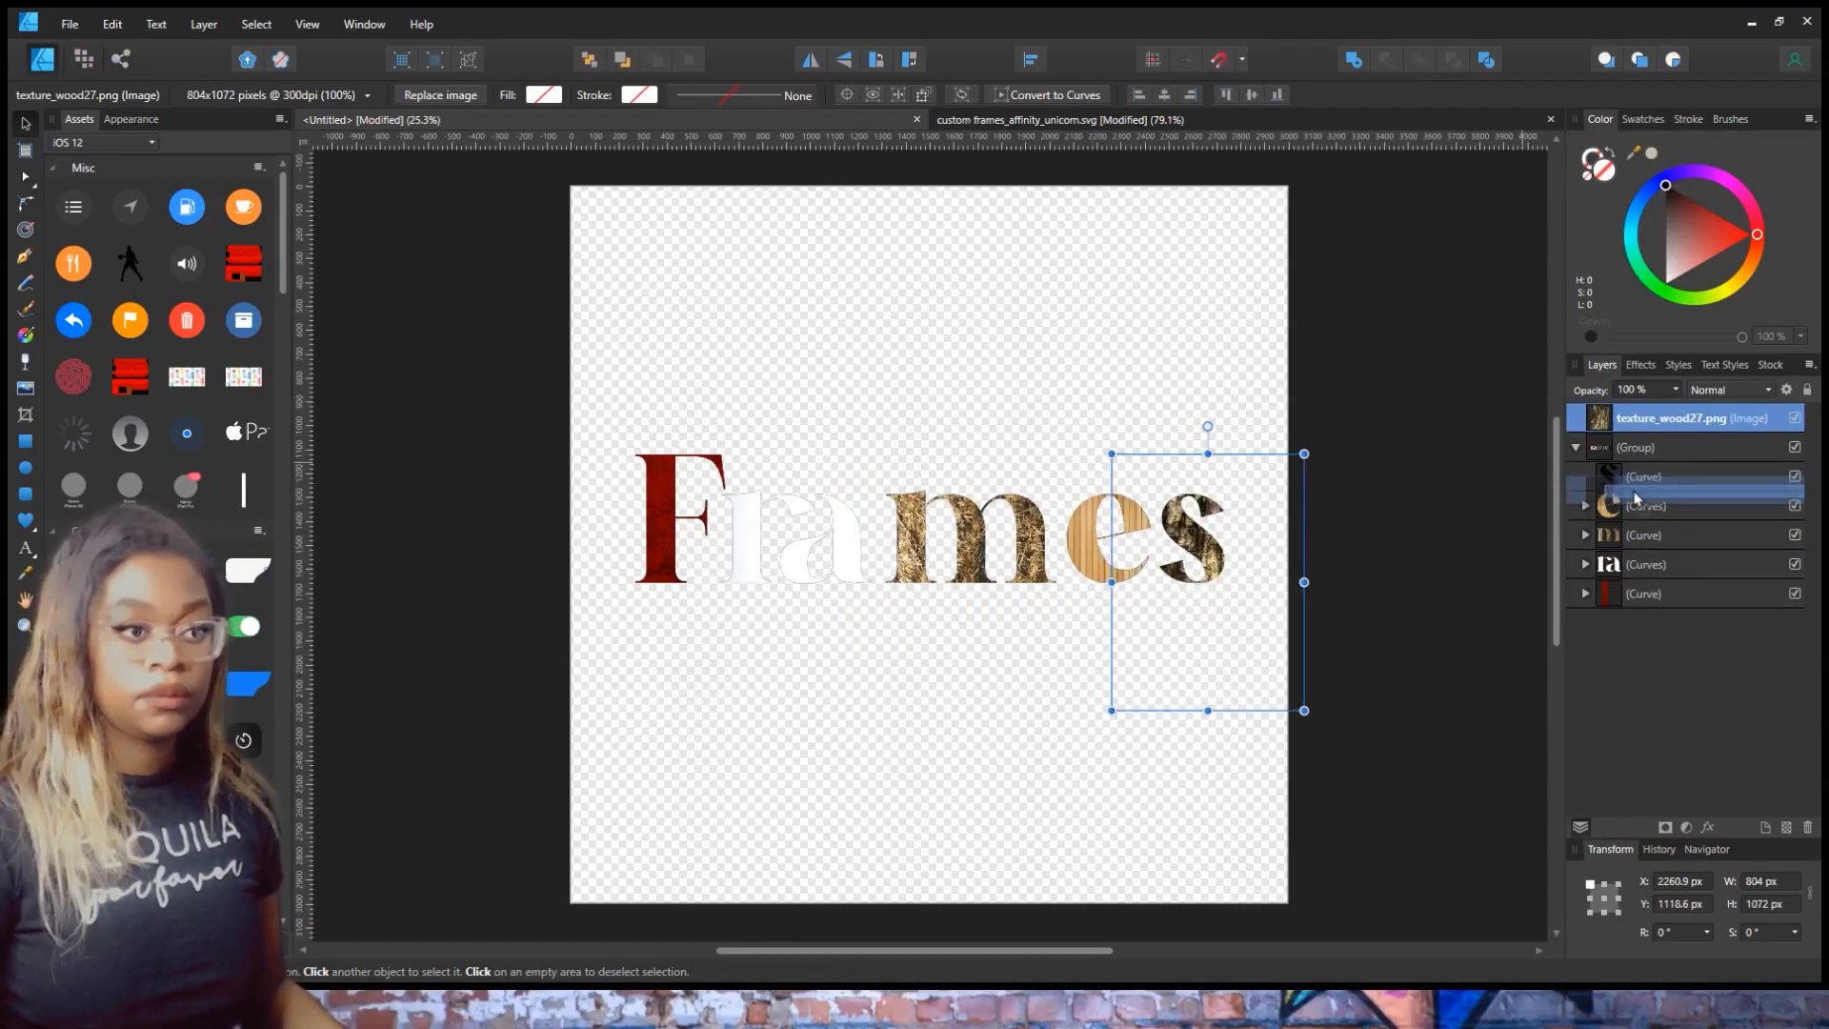
pyautogui.click(1575, 417)
pyautogui.click(1598, 420)
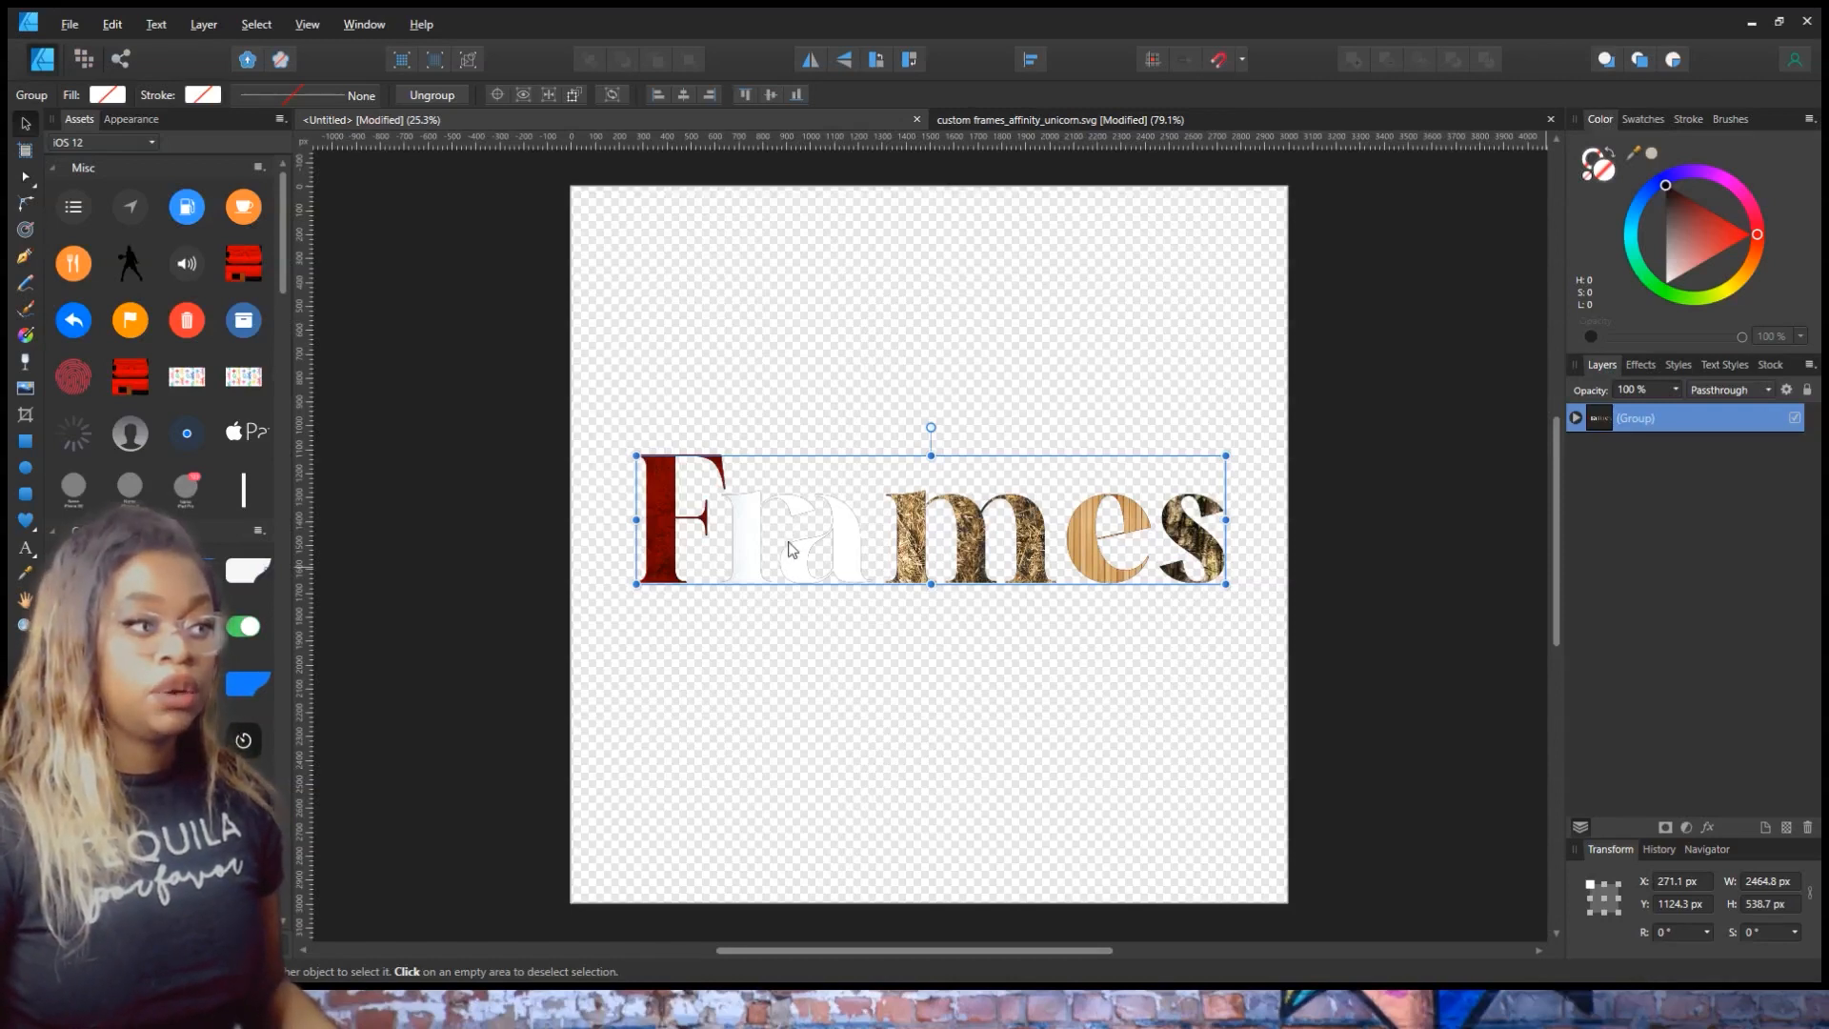
# - Switch to Canva, import custom frames_affinity_letters.pdf as a design and open it
pyautogui.click(1752, 19)
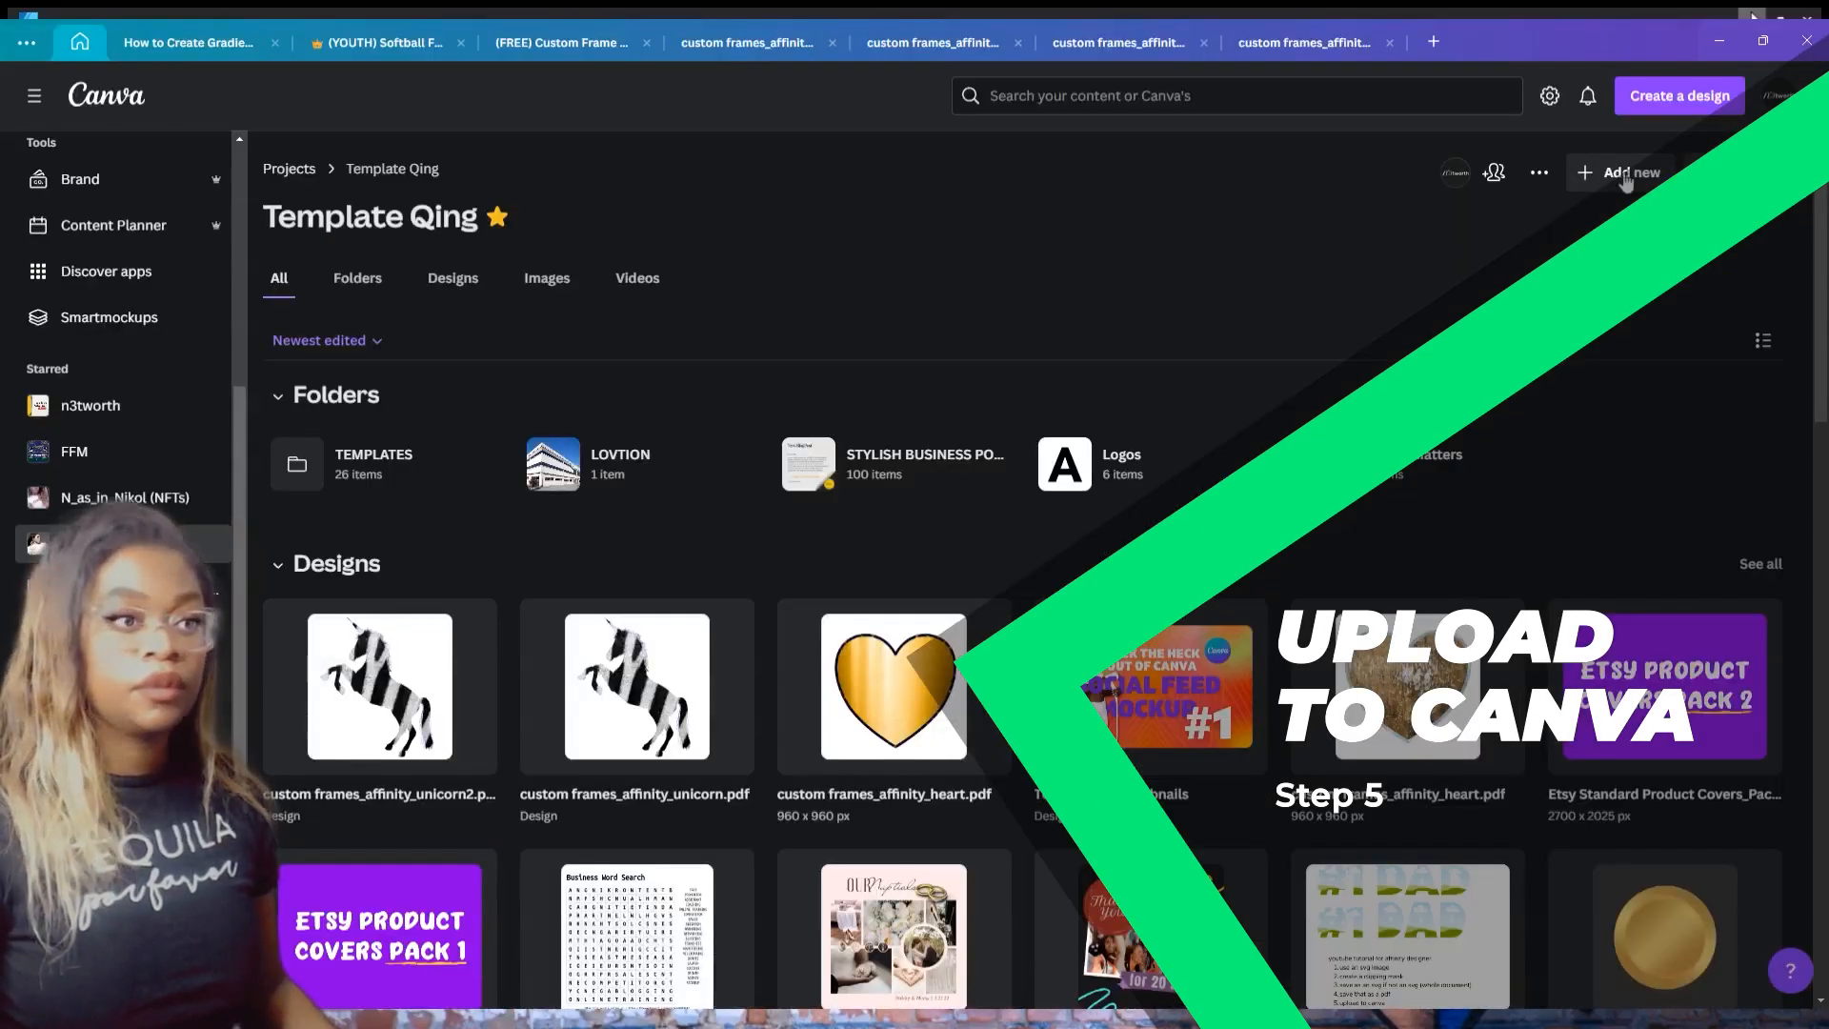
pyautogui.click(1679, 96)
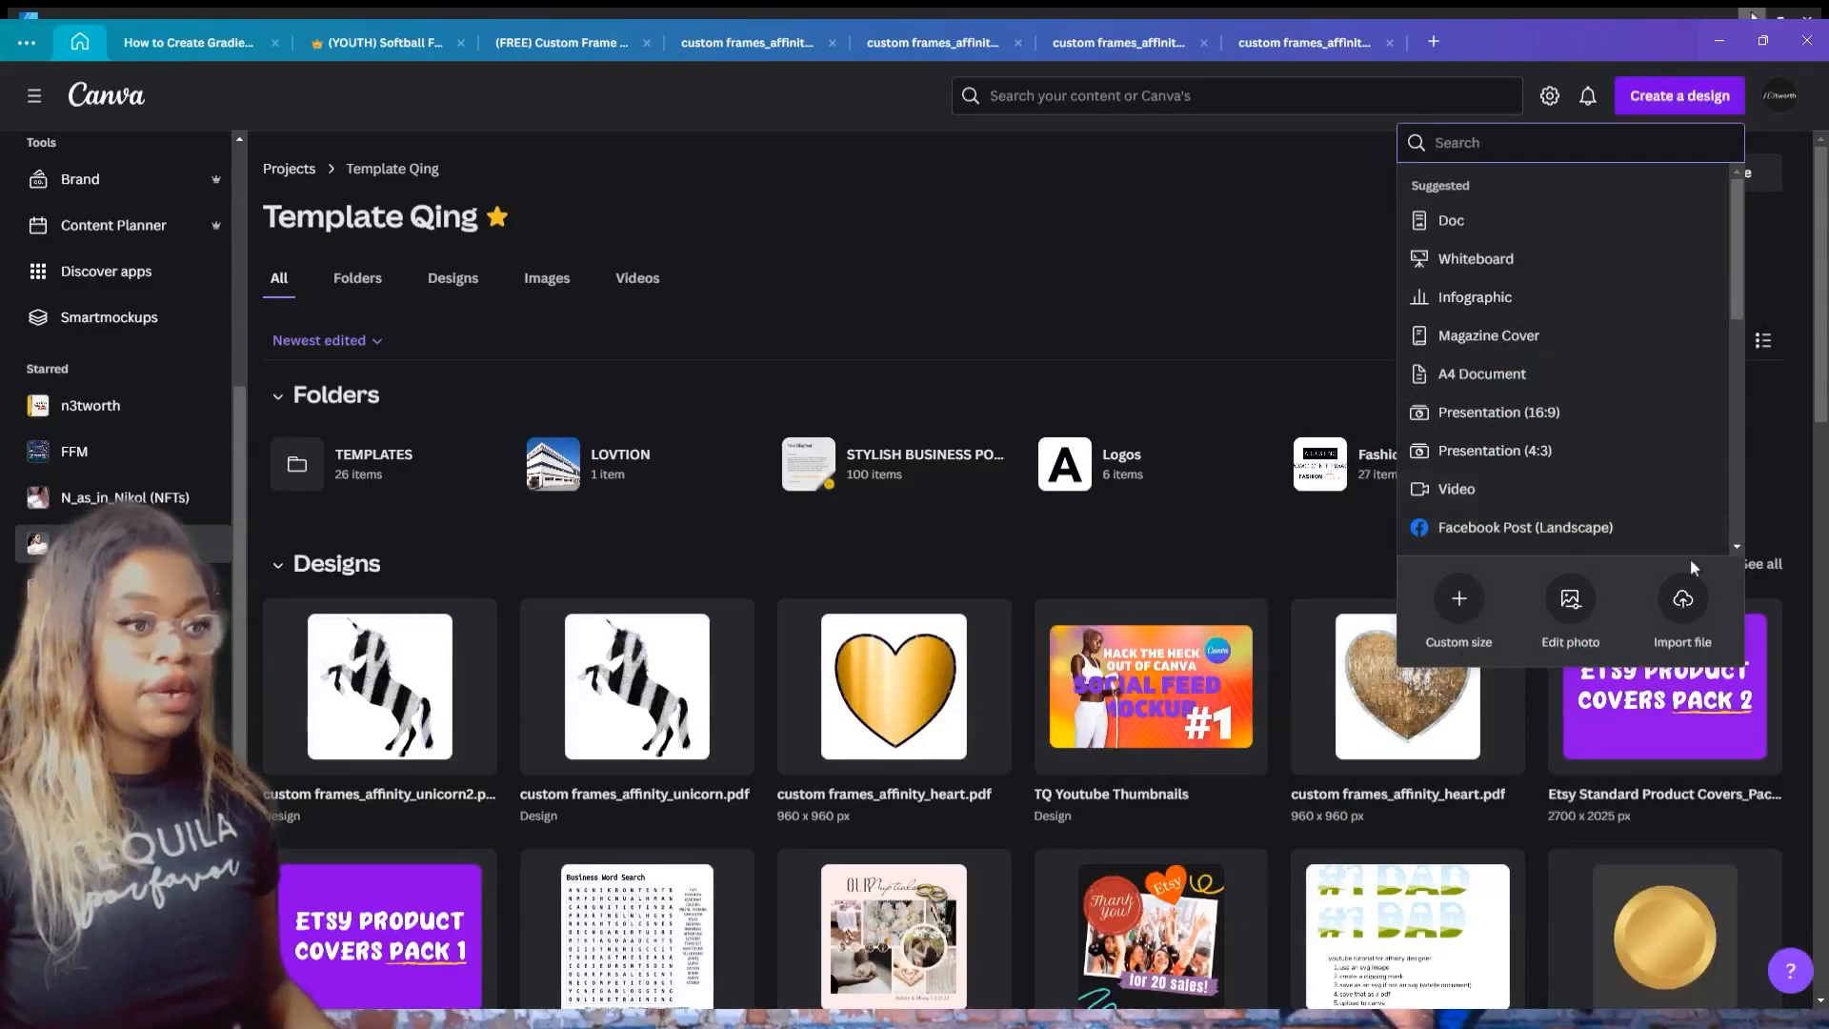
pyautogui.click(1674, 599)
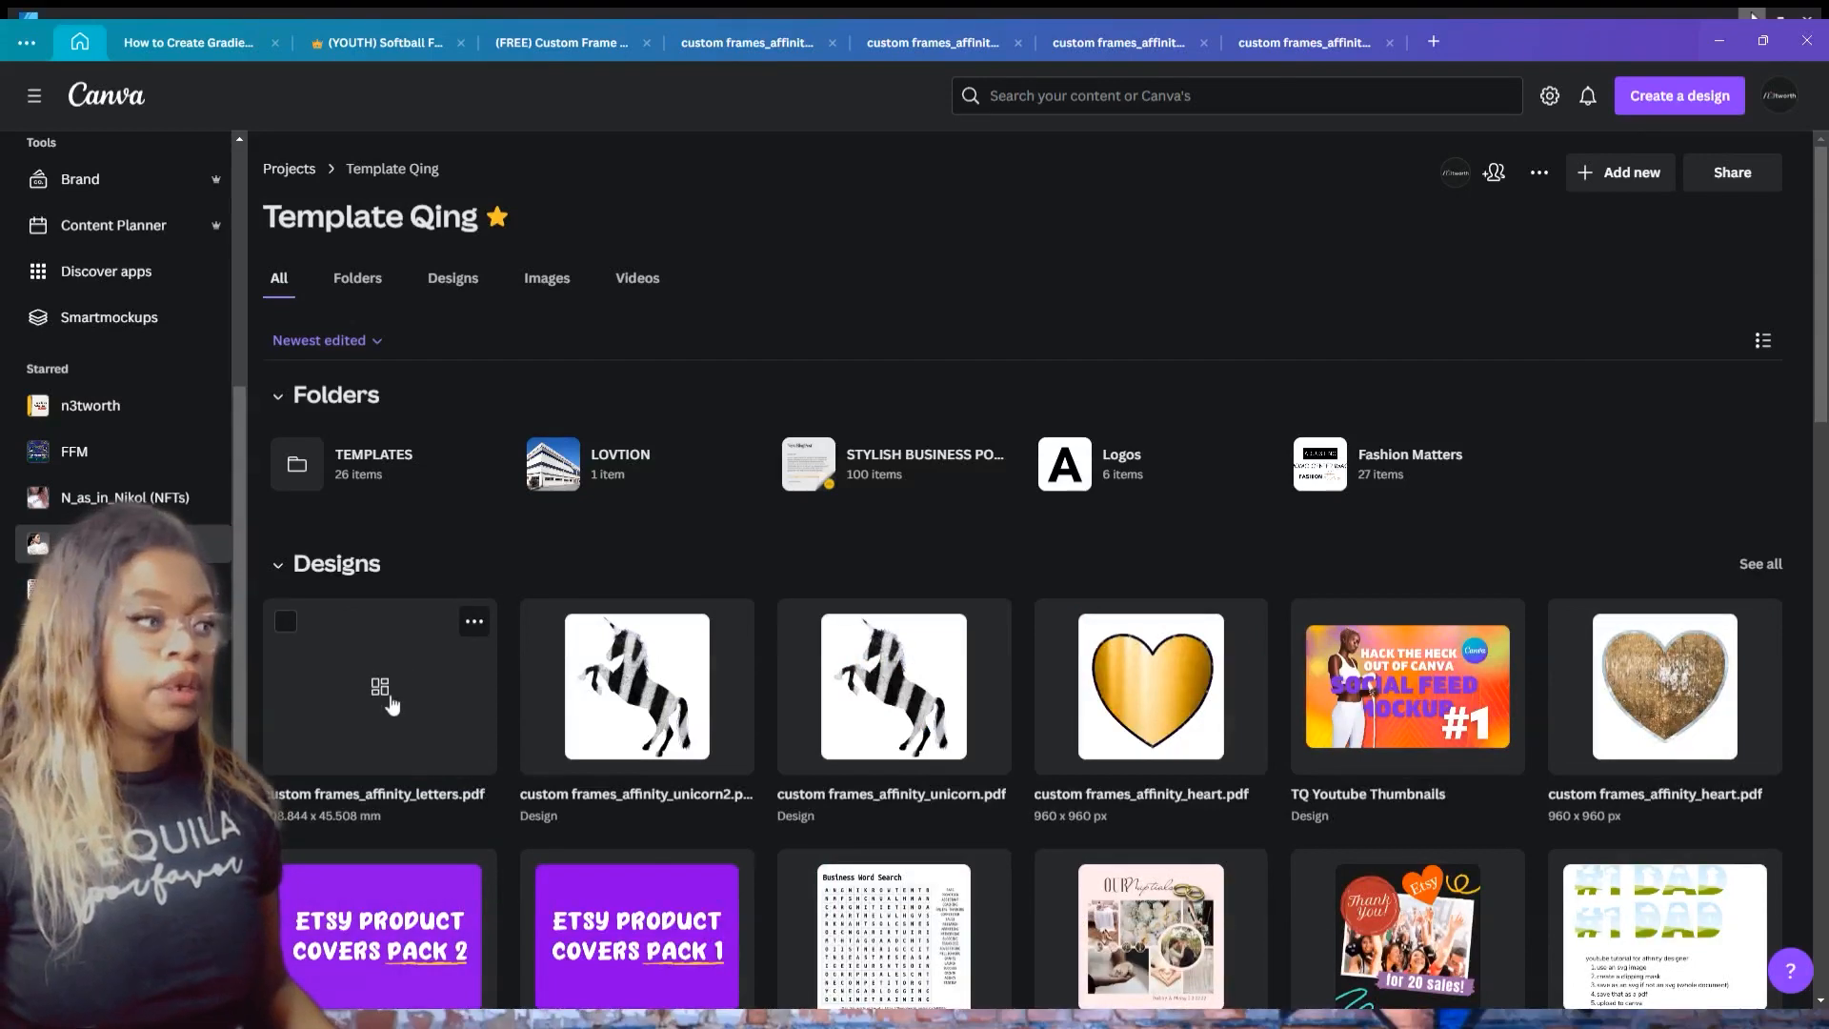
pyautogui.click(391, 703)
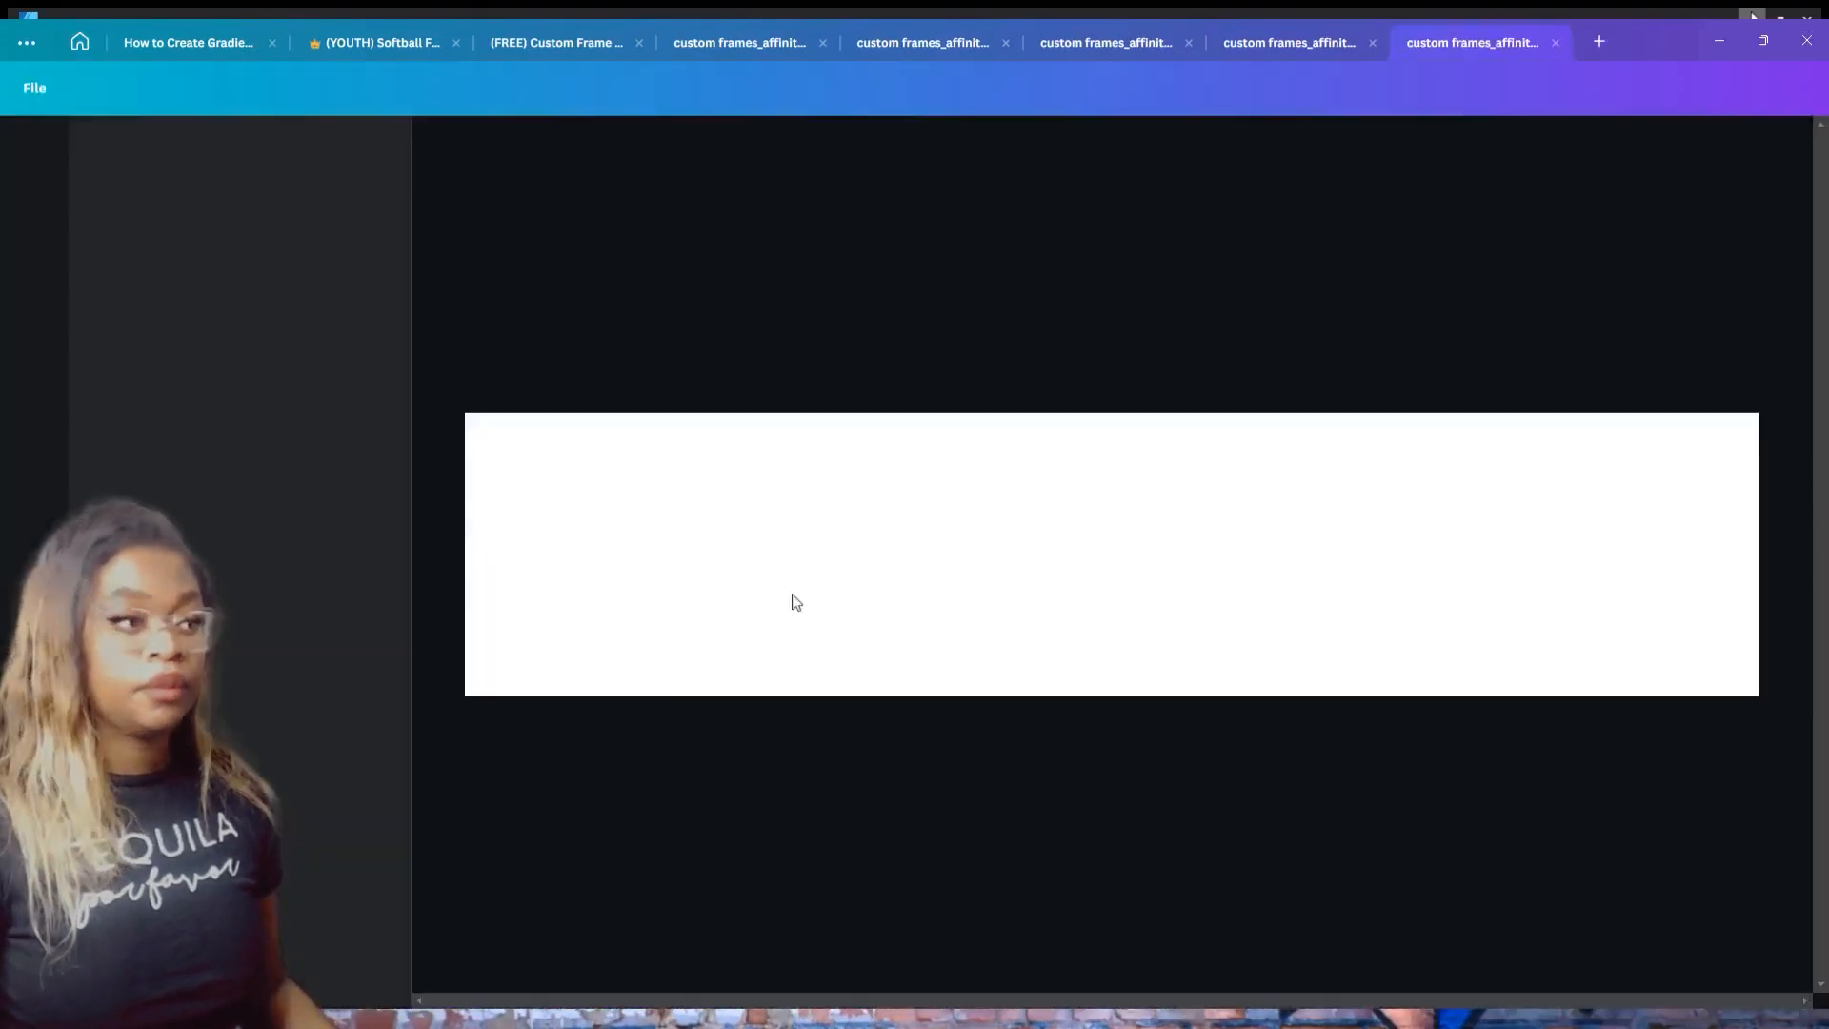
# - Delete the texture images from the F, ra, m, e and s letter frames, and dismiss the feedback form
pyautogui.click(583, 472)
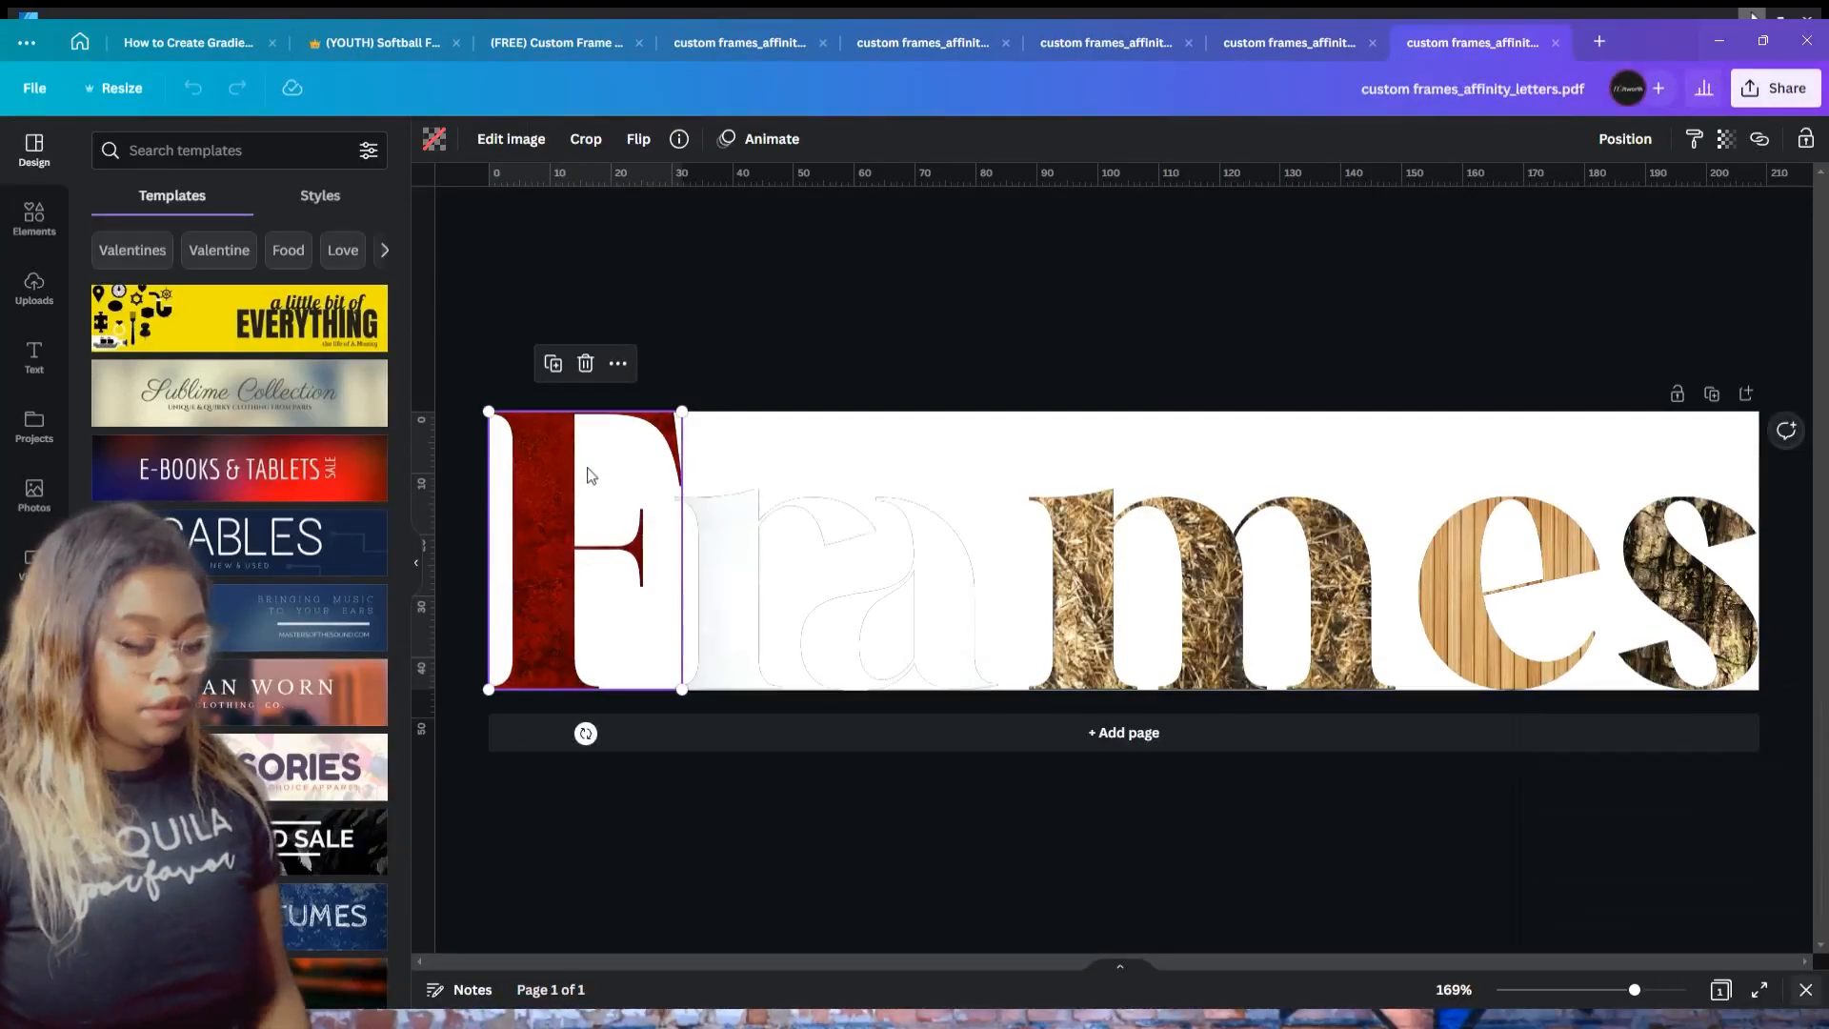
pyautogui.press('Delete')
pyautogui.click(1803, 989)
pyautogui.click(784, 580)
pyautogui.press('Delete')
pyautogui.click(1109, 581)
pyautogui.press('Delete')
pyautogui.click(1479, 587)
pyautogui.press('Delete')
pyautogui.click(1691, 584)
pyautogui.press('Delete')
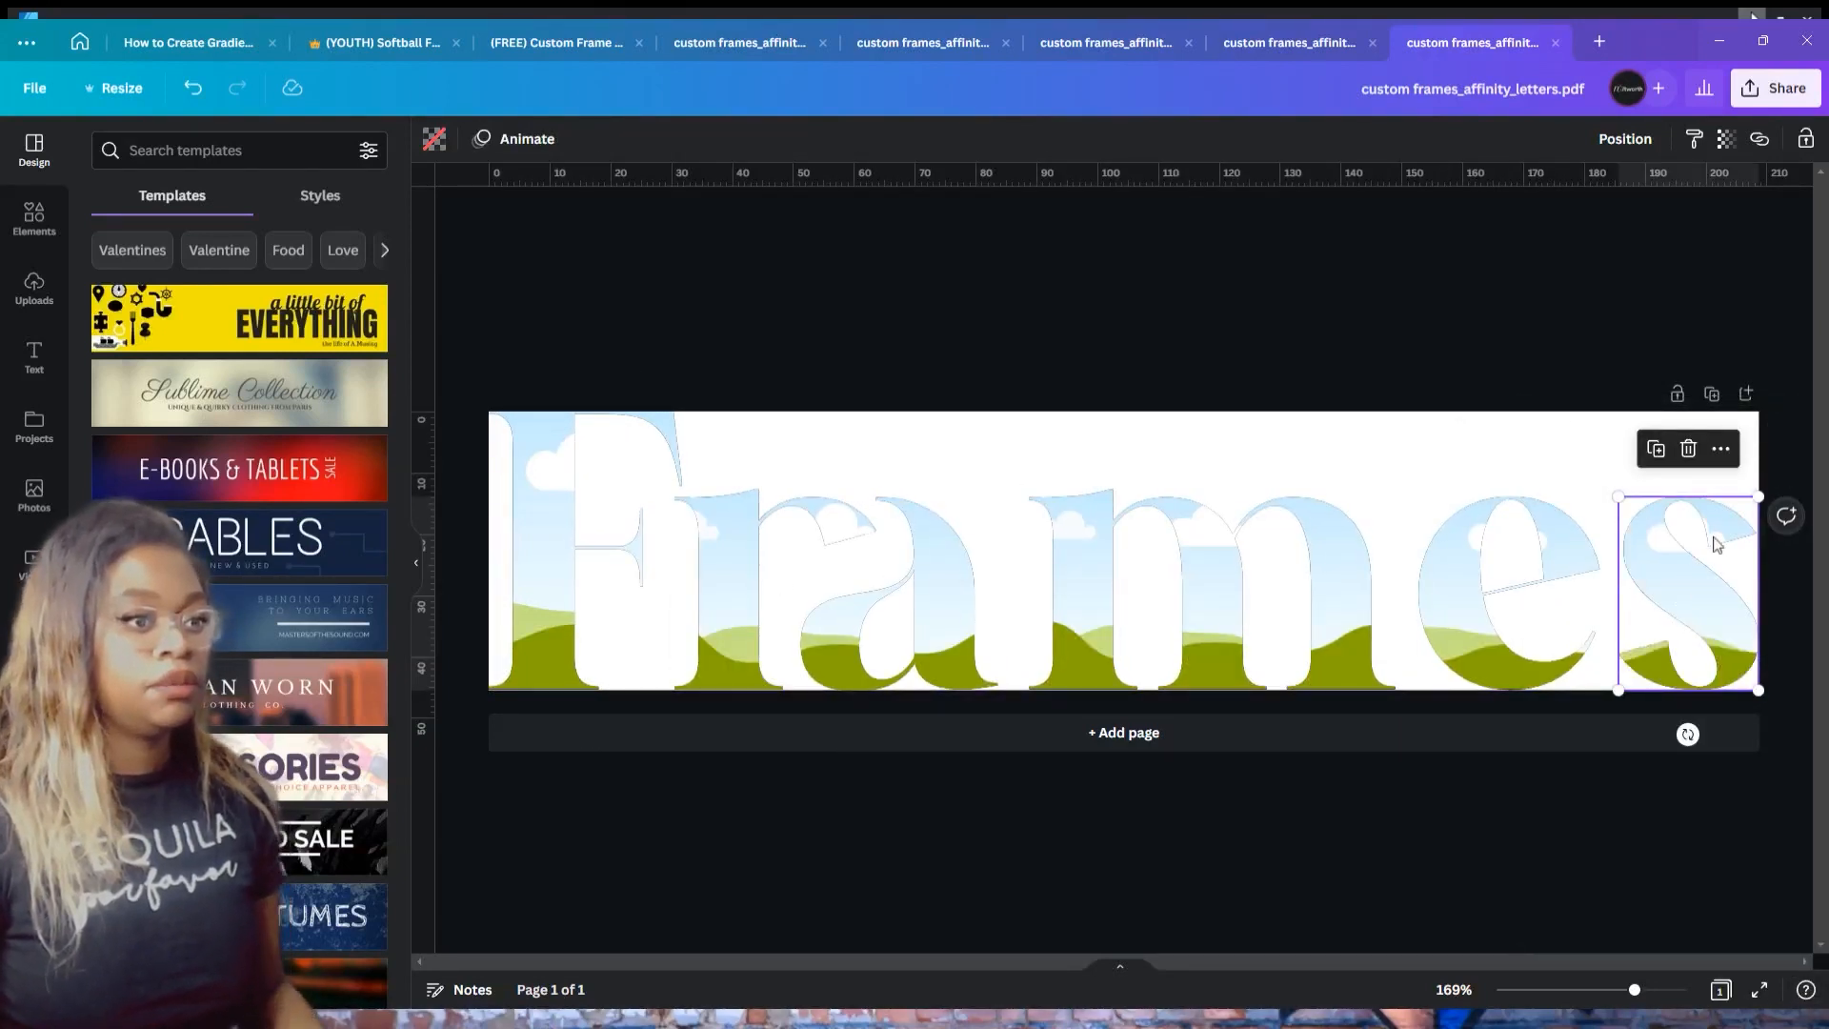
# - Try blue, orange and purple solid colour fills on the letter F frame
pyautogui.click(546, 529)
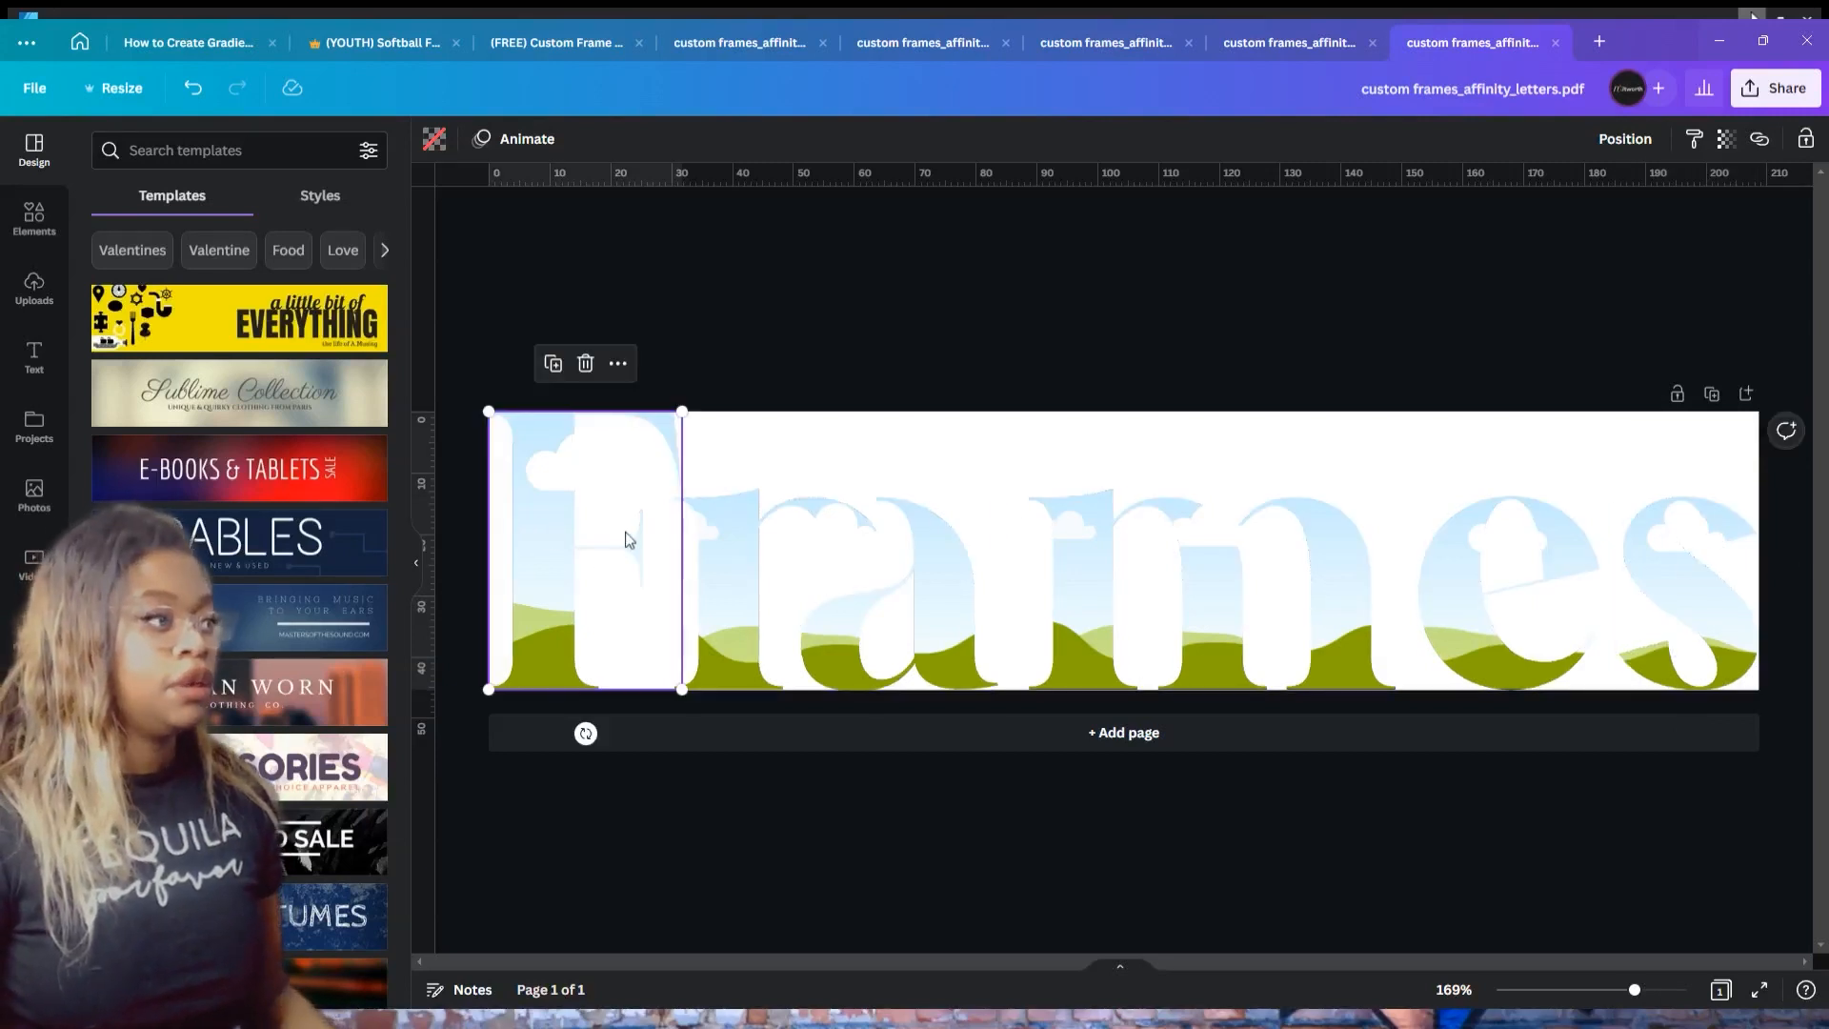
pyautogui.click(435, 140)
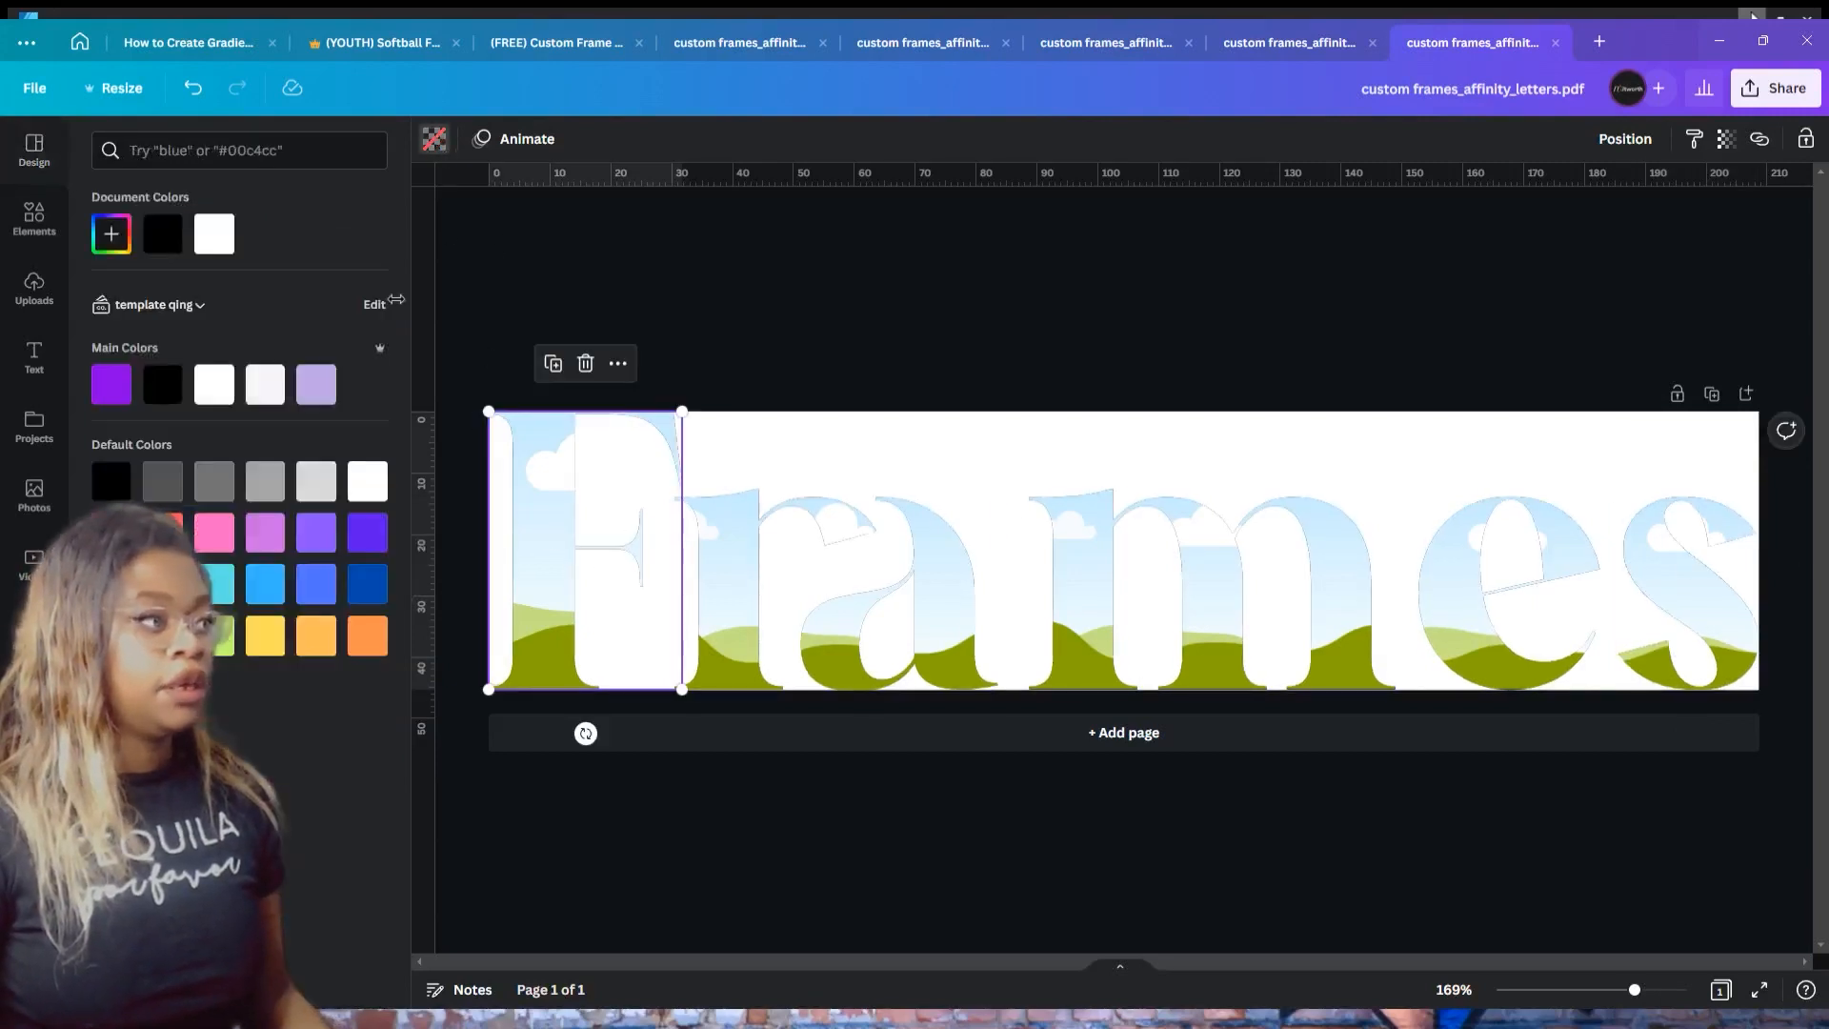
pyautogui.click(299, 585)
pyautogui.click(370, 638)
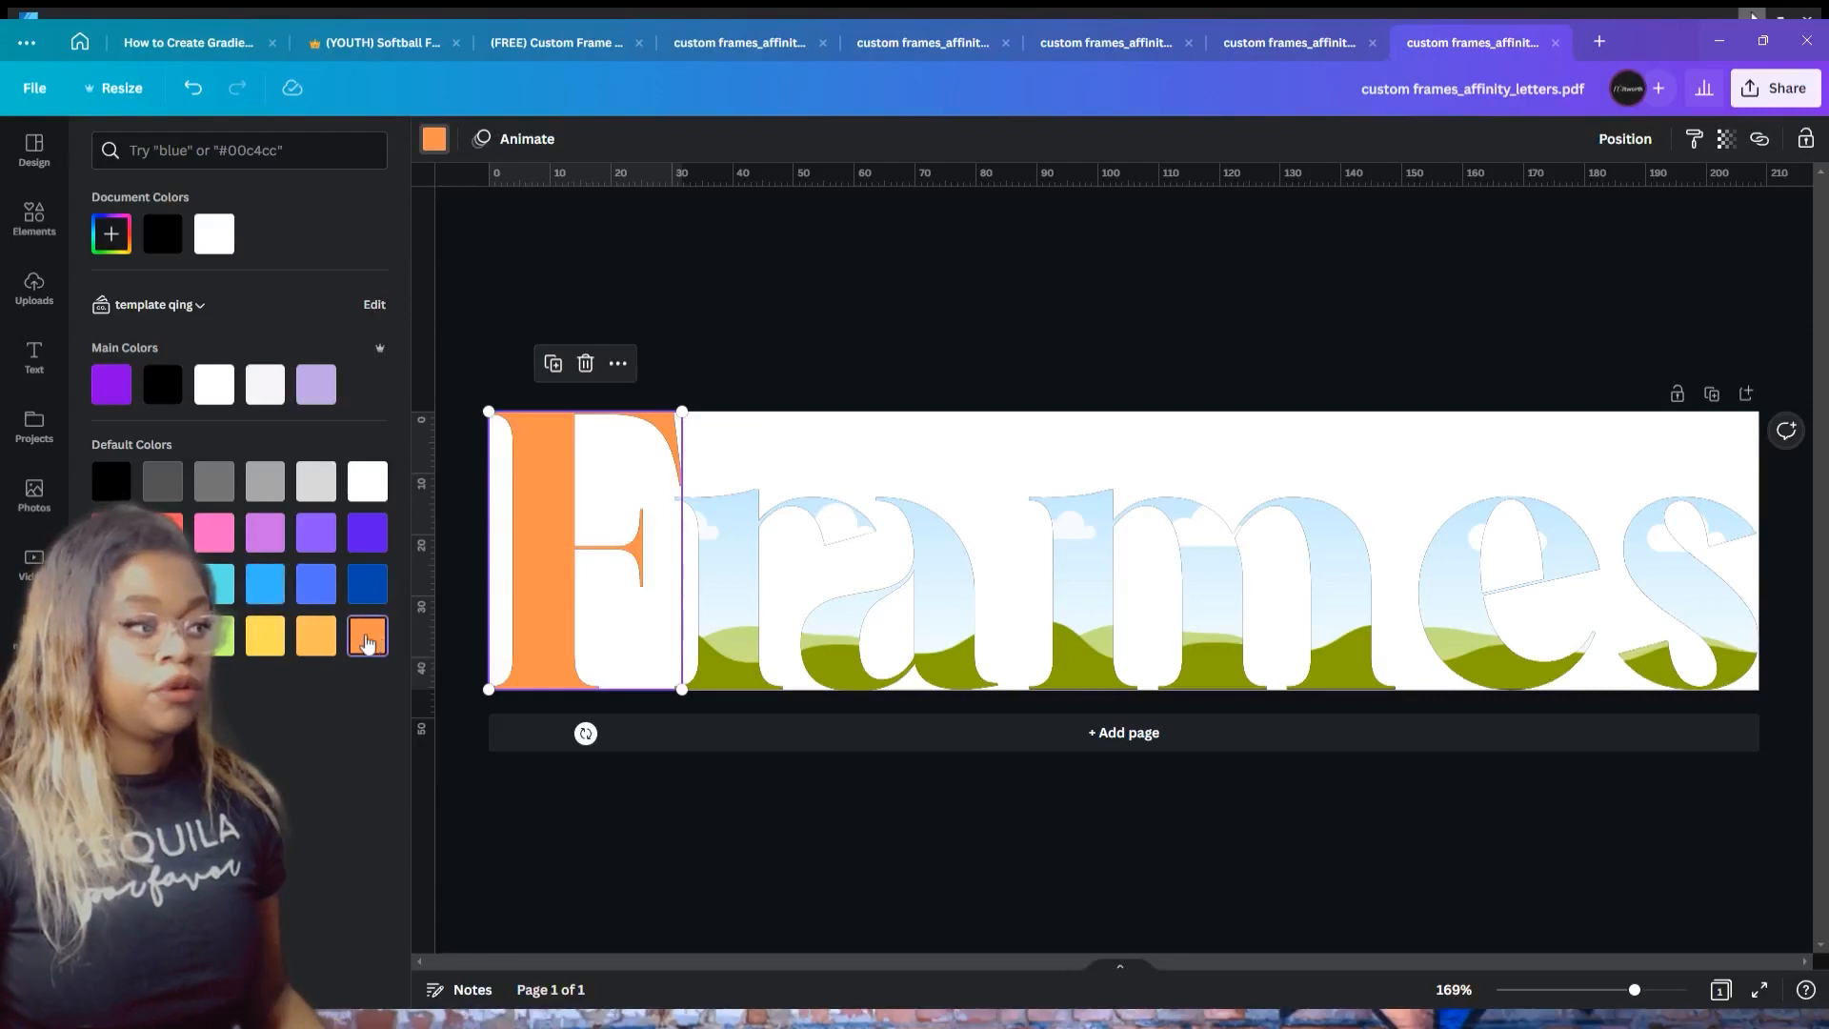
pyautogui.click(315, 533)
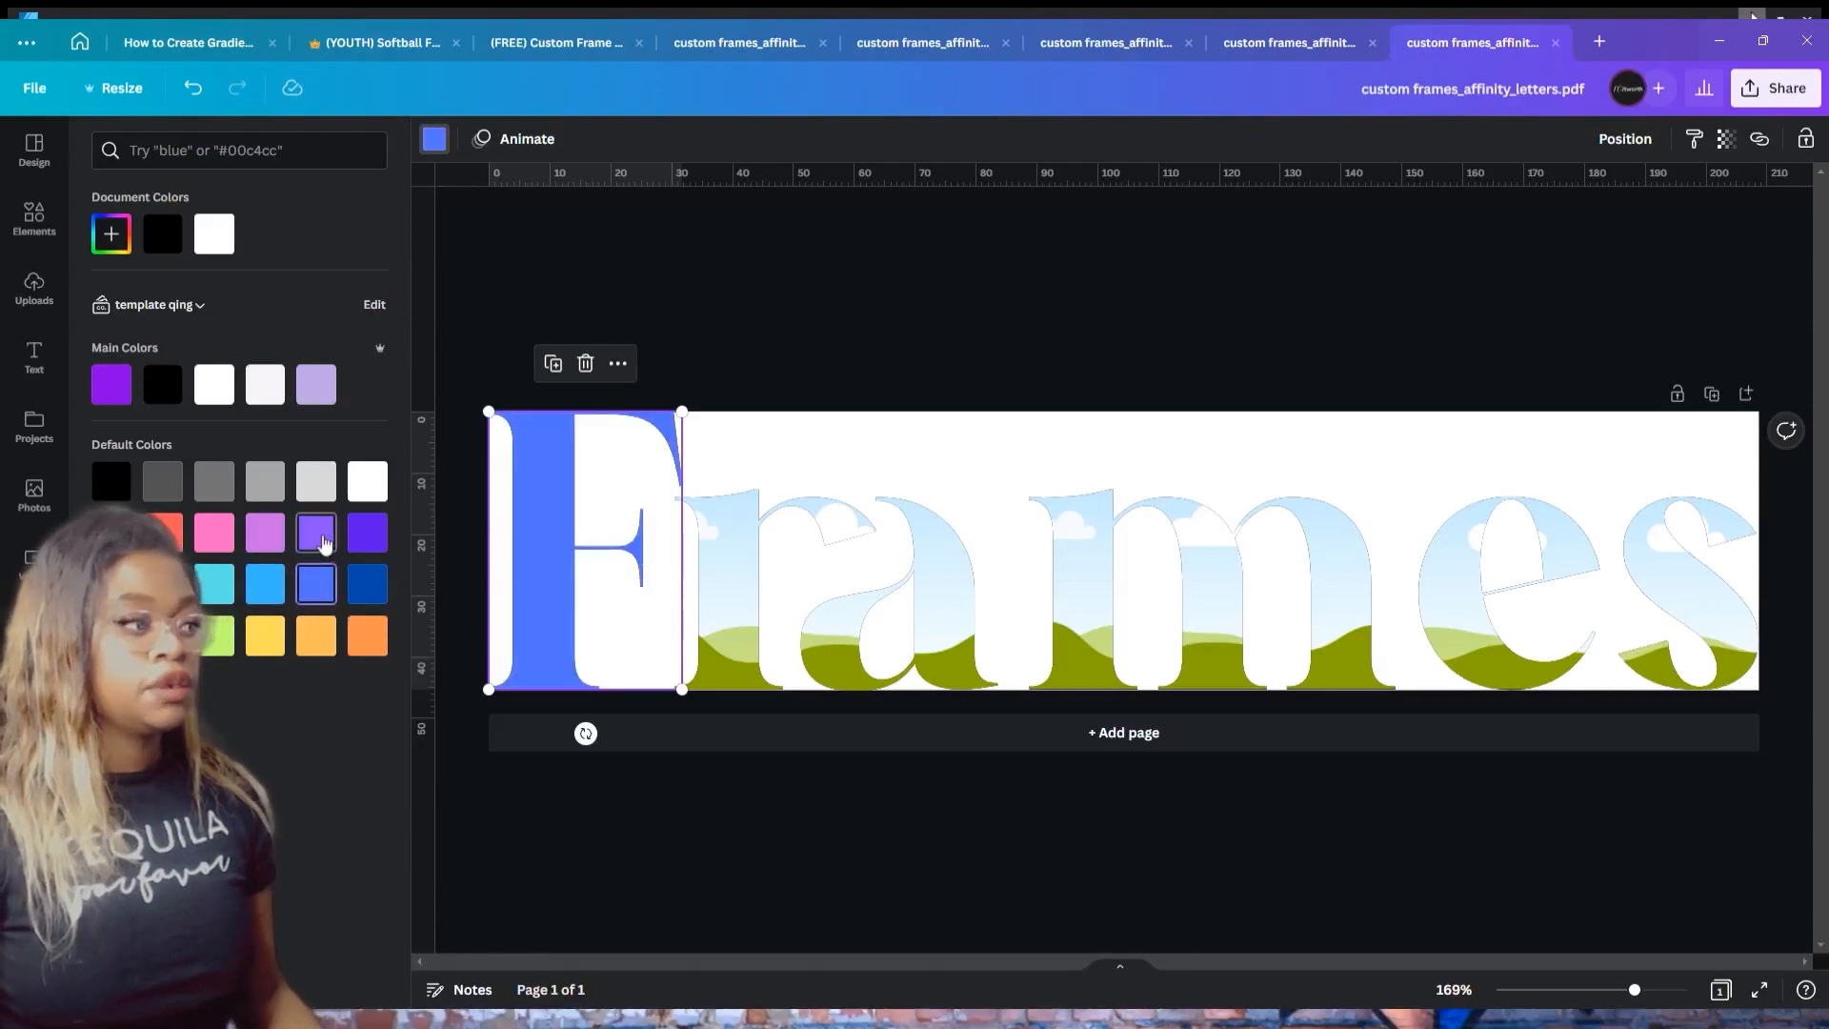
# - Fill the letter F frame with the black glitter graphic and the "ra" frame with solid violet
pyautogui.click(43, 242)
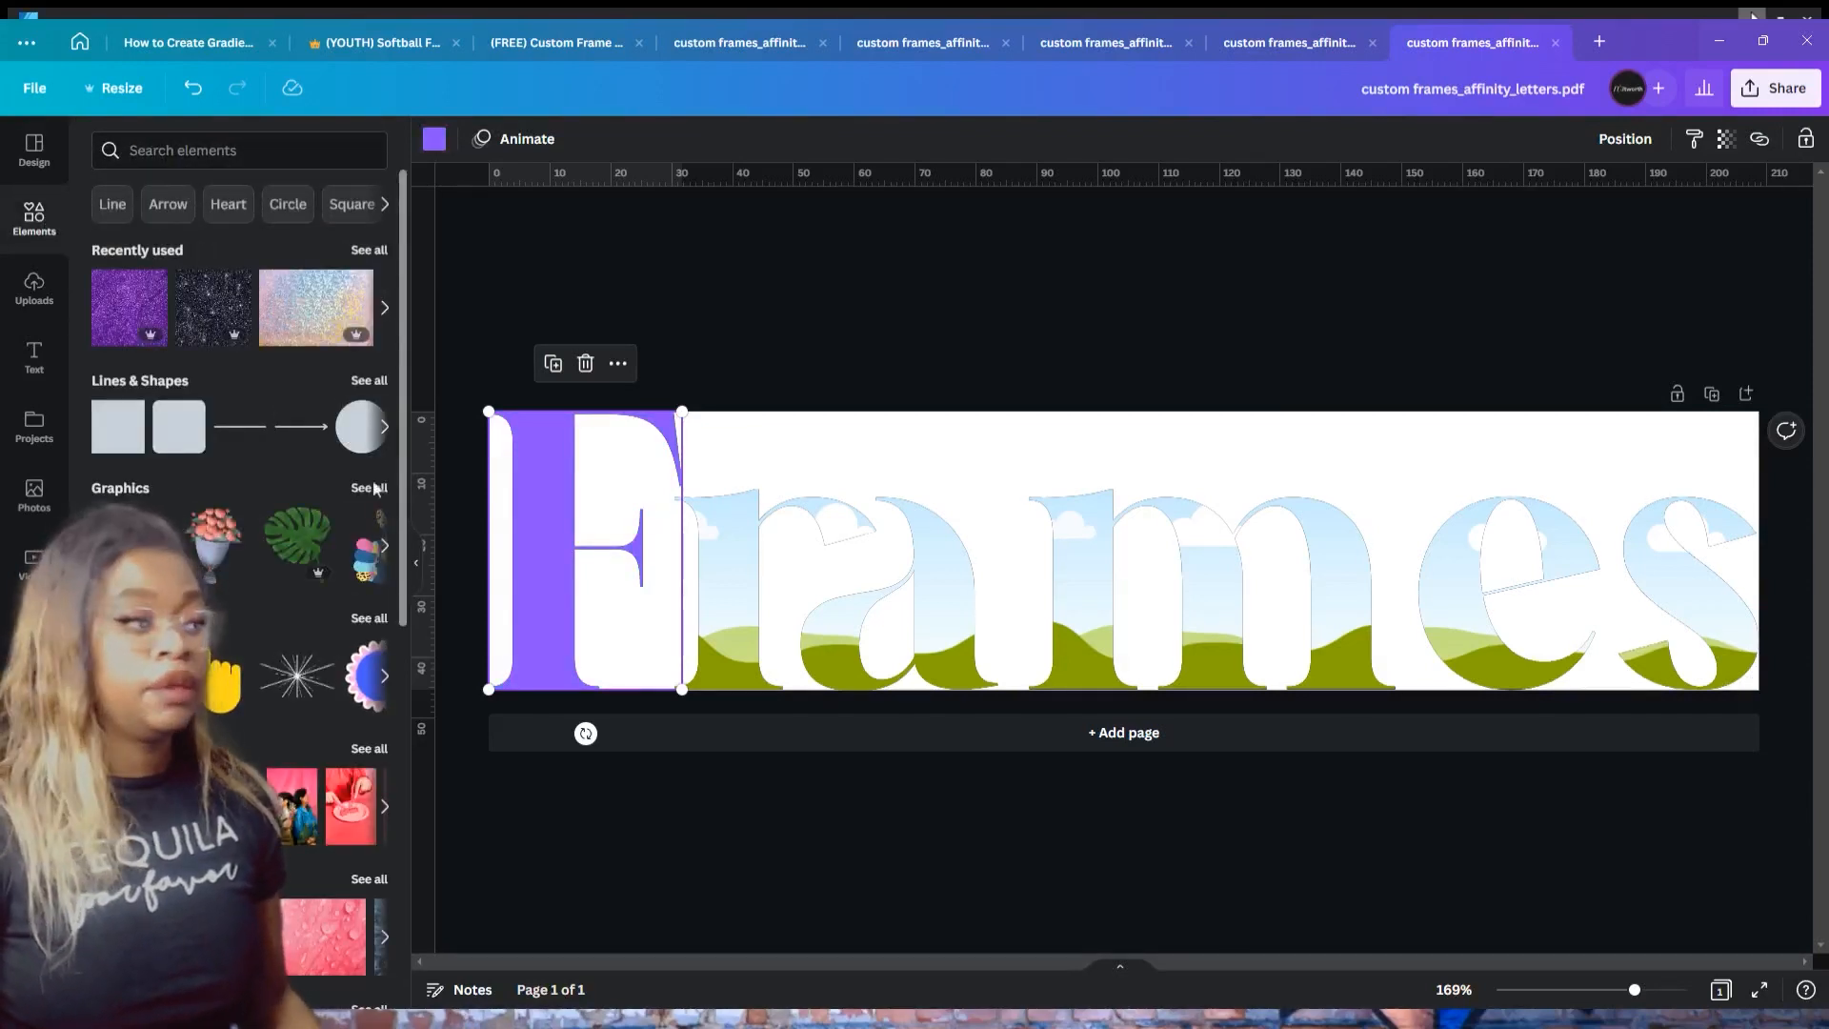
pyautogui.moveTo(213, 307); pyautogui.dragTo(535, 482)
pyautogui.click(727, 596)
pyautogui.click(433, 138)
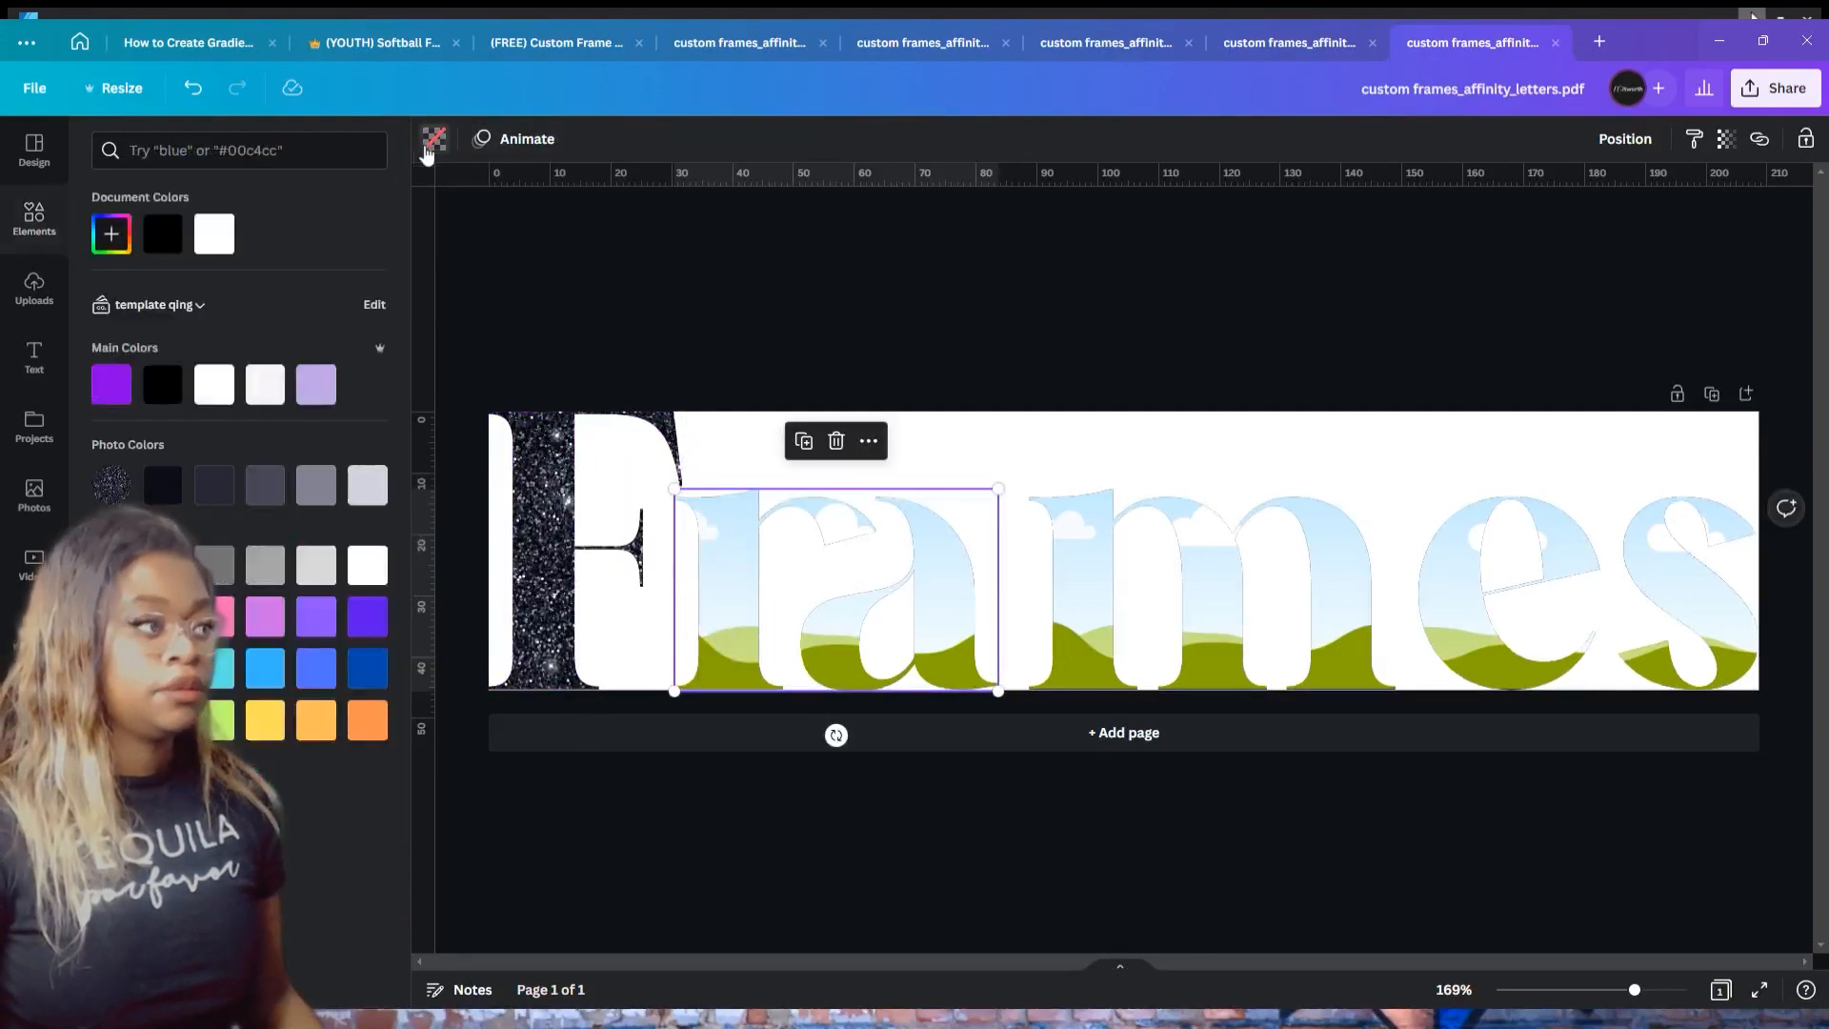
pyautogui.click(363, 629)
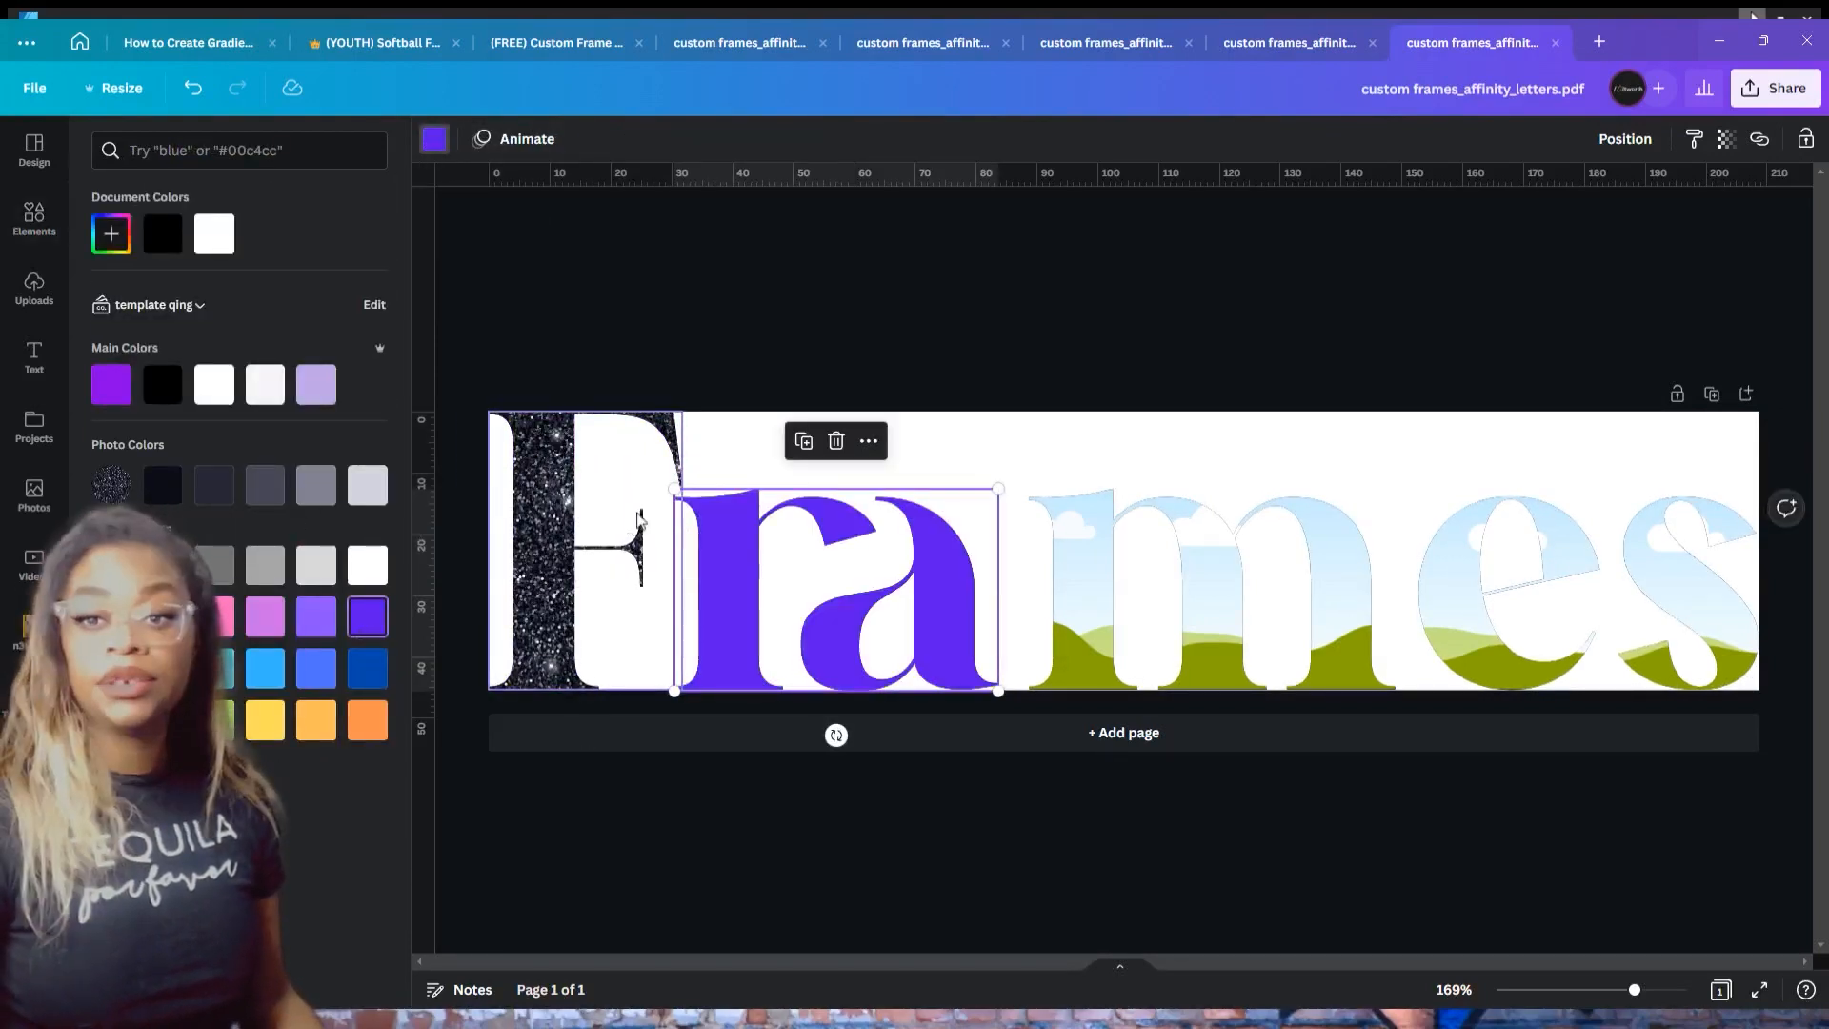